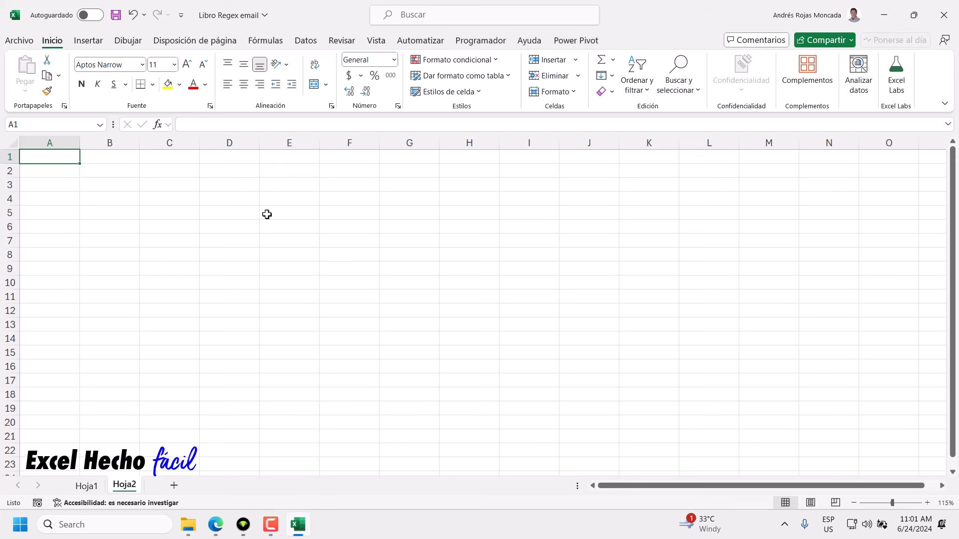
# Preview the Lista option in Datos > Validación de datos, then close without adding a rule.
pyautogui.click(313, 47)
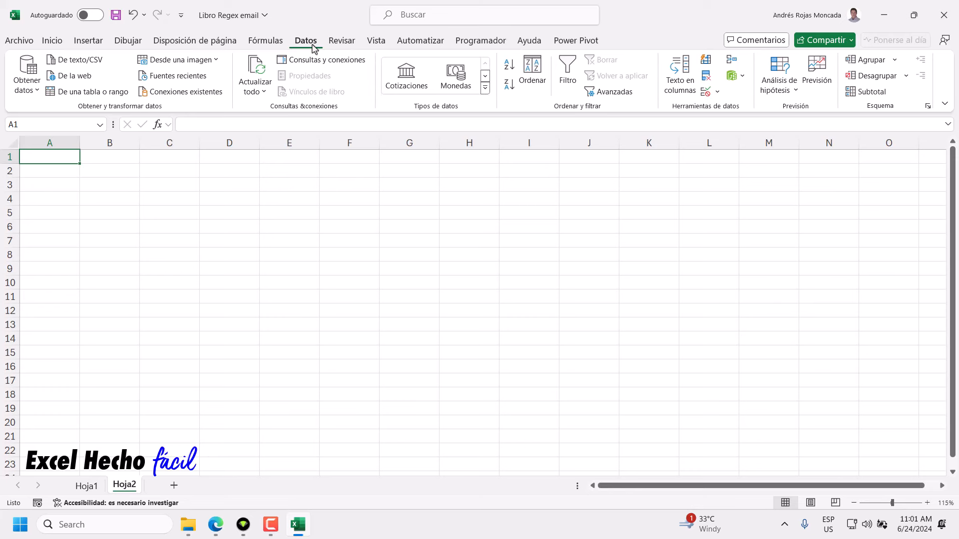
pyautogui.click(707, 93)
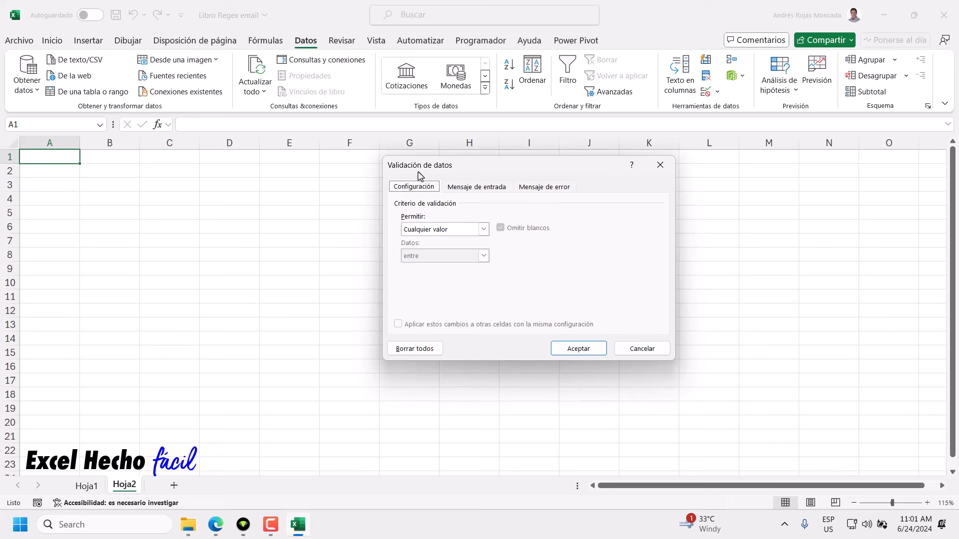
pyautogui.click(484, 229)
pyautogui.click(428, 271)
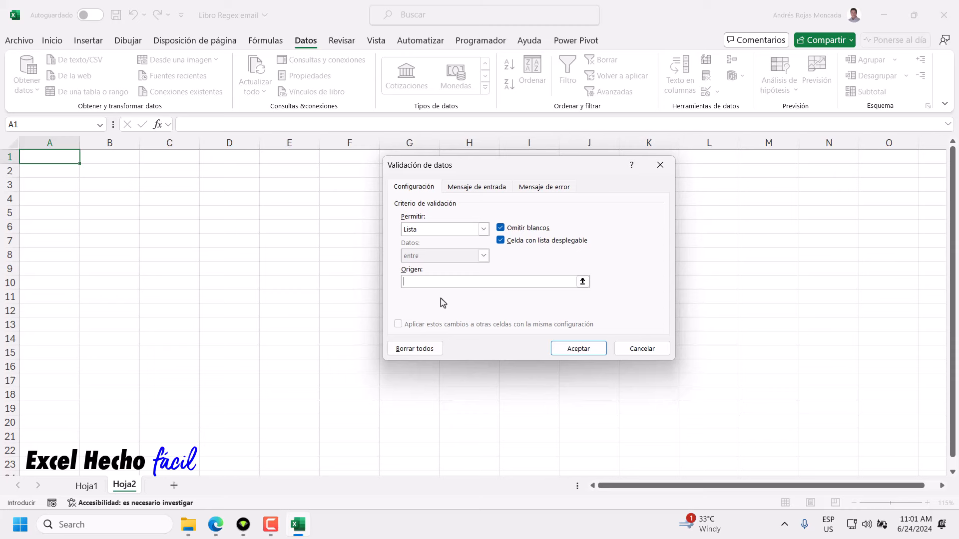
pyautogui.click(660, 165)
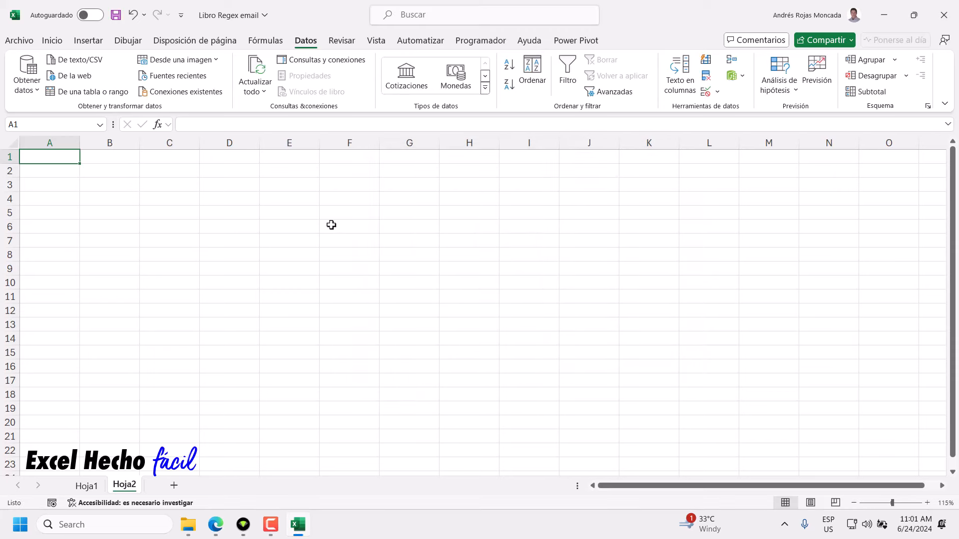
pyautogui.write('=rege')
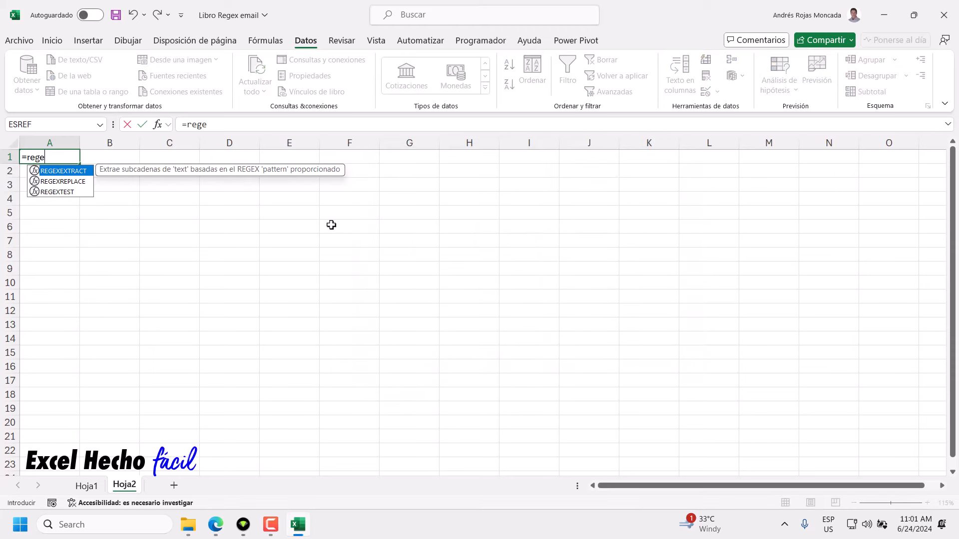
pyautogui.press('Down')
pyautogui.press('Down')
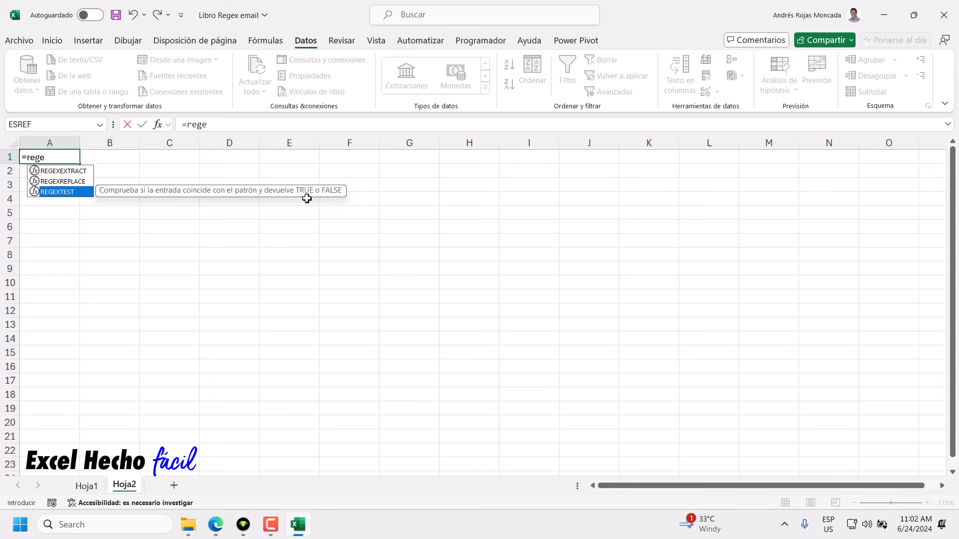
pyautogui.press('Escape')
pyautogui.press('Escape')
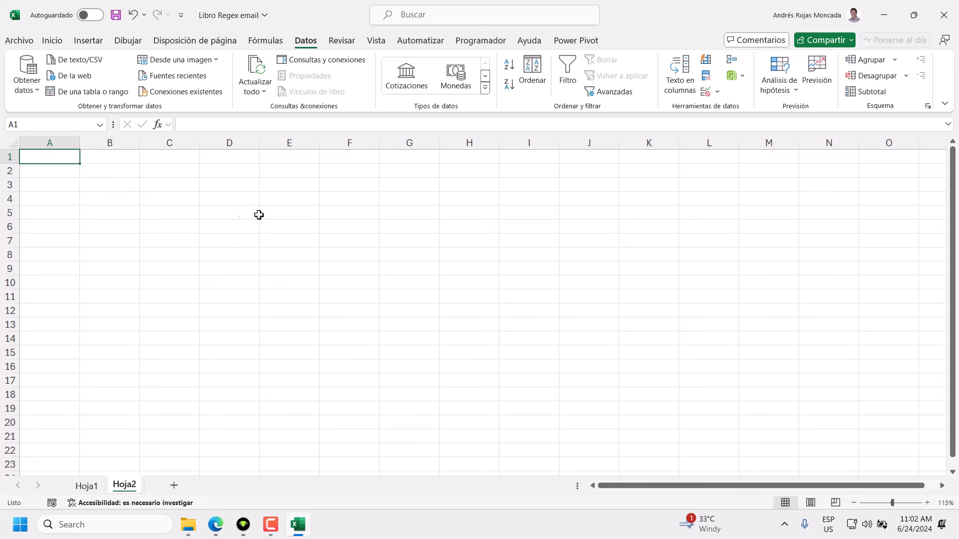
pyautogui.click(52, 40)
# View ICANN's Internationalized Domain Names and IDN Variant TLD Implementation pages and the TLD definition.
pyautogui.click(214, 535)
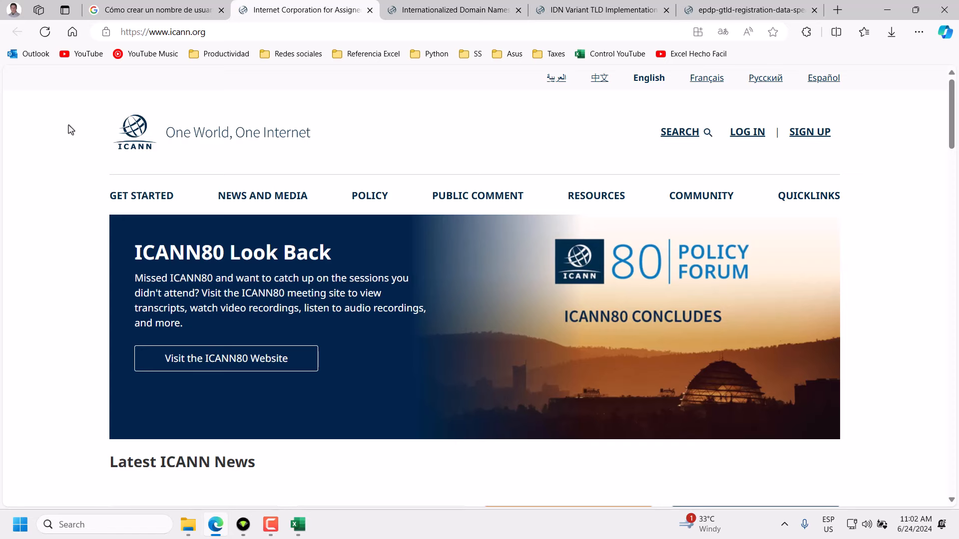
pyautogui.click(475, 11)
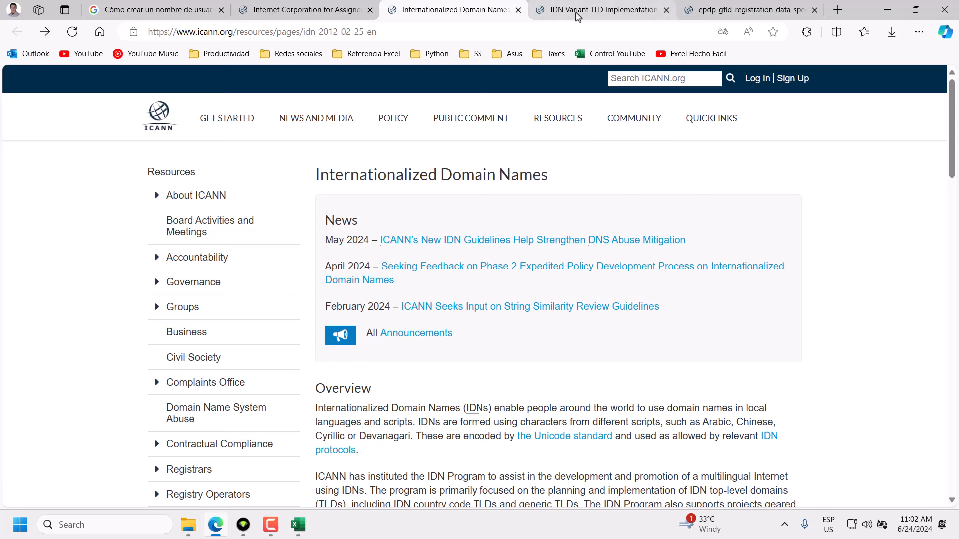
pyautogui.click(602, 10)
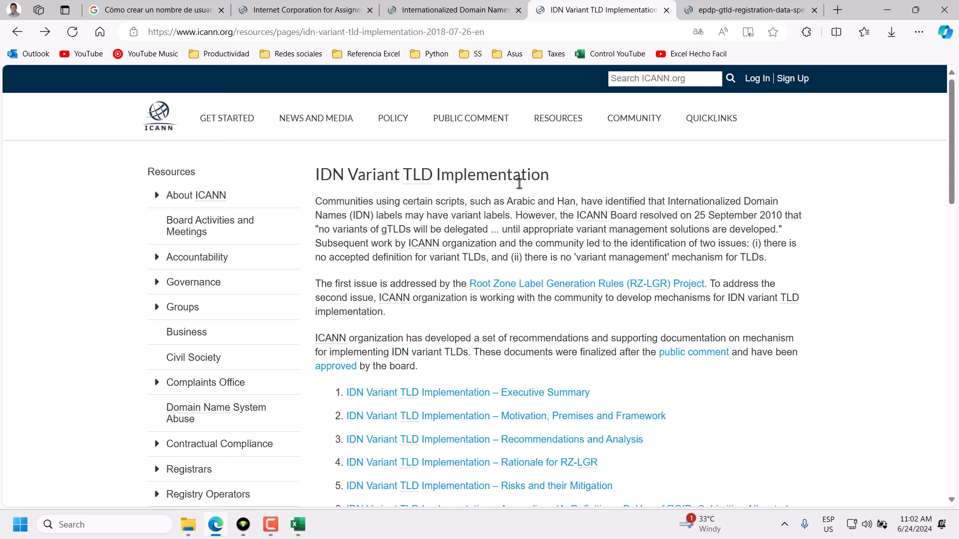
pyautogui.click(411, 178)
# Open the GNSO final report PDF, scroll to page 3 and back to the cover.
pyautogui.click(699, 15)
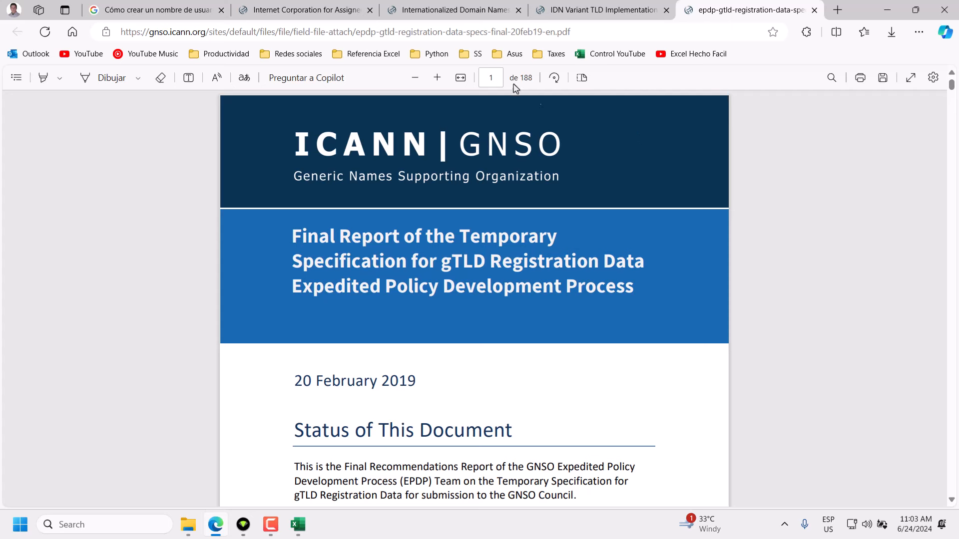
pyautogui.scroll(-6, 661, 217)
pyautogui.scroll(-15, 660, 220)
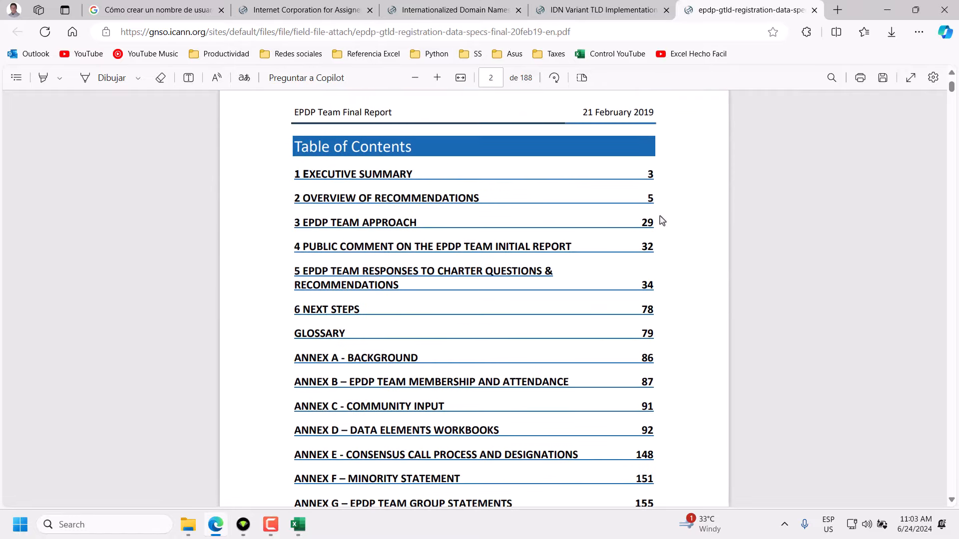
pyautogui.scroll(-6, 664, 224)
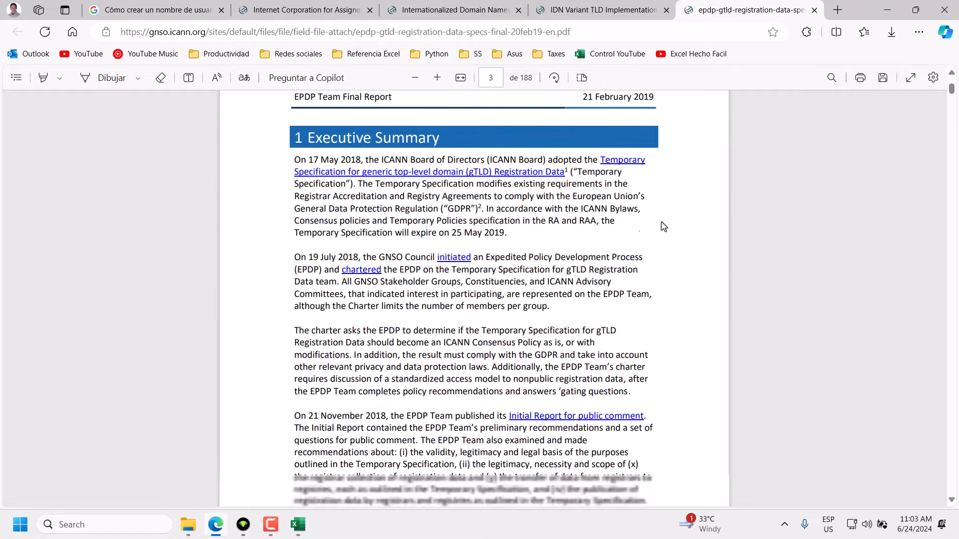
pyautogui.scroll(20, 663, 227)
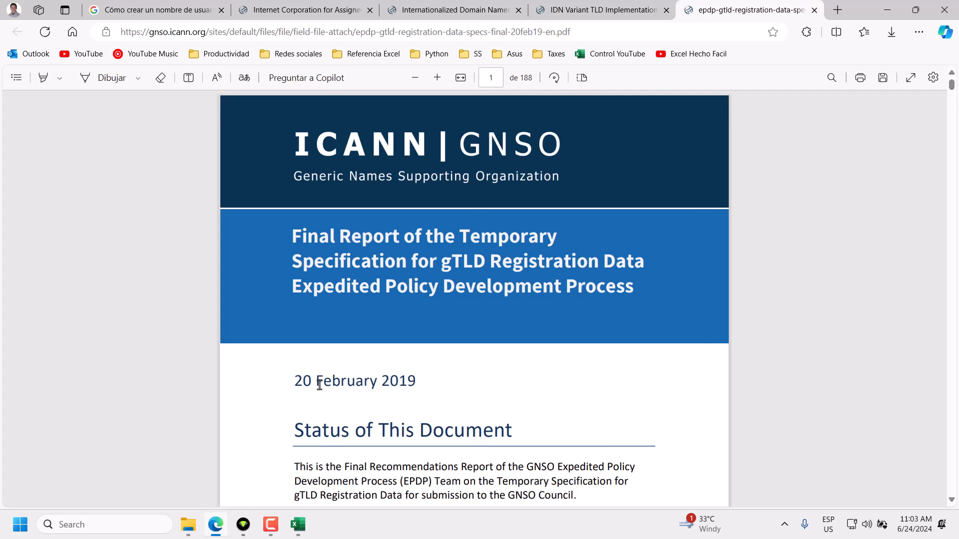
# Select the report date, first 'February 2019' then the full '20 February 2019'.
pyautogui.moveTo(419, 382); pyautogui.dragTo(316, 382)
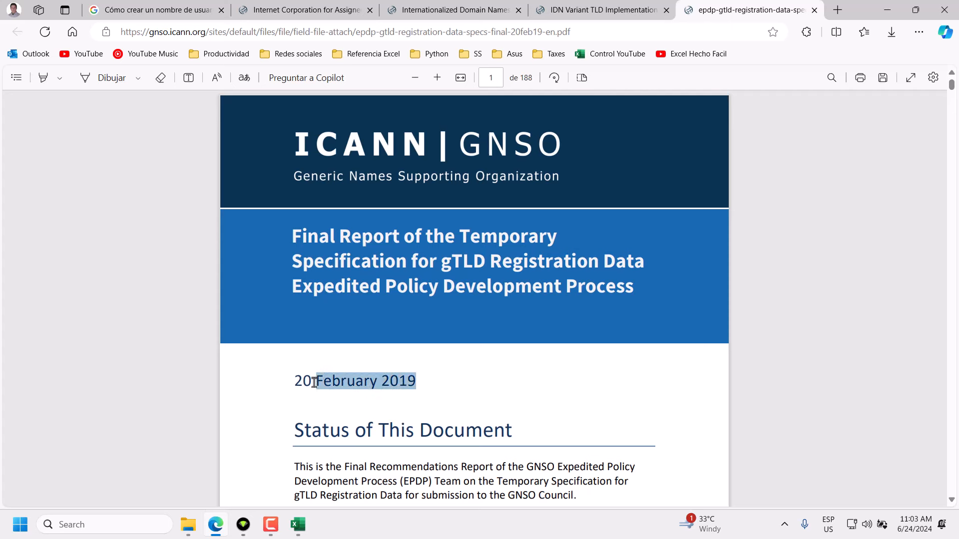
pyautogui.click(418, 381)
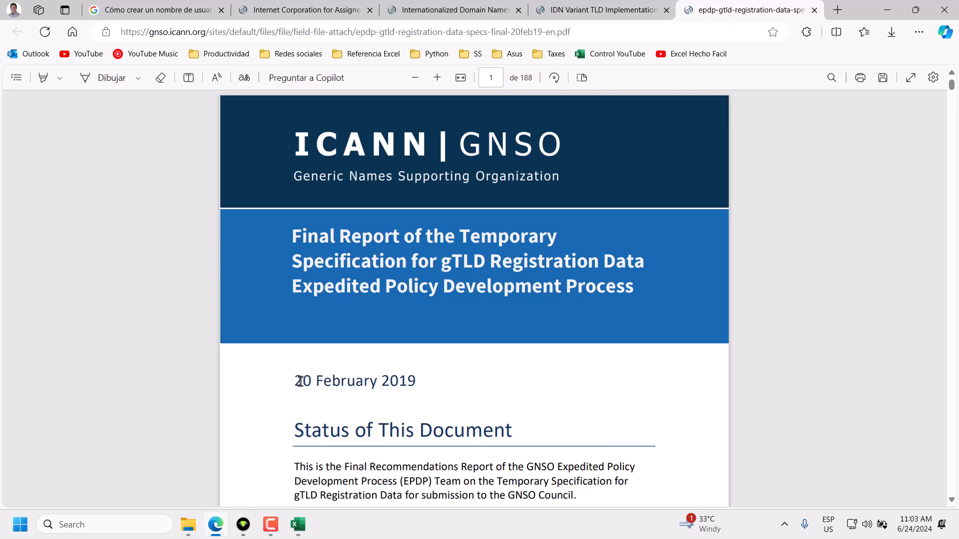
pyautogui.moveTo(297, 382); pyautogui.dragTo(418, 381)
pyautogui.click(418, 381)
# Highlight 'Specification' and 'TLD' in the report title, then switch to the Gmail username article.
pyautogui.moveTo(292, 262); pyautogui.dragTo(398, 264)
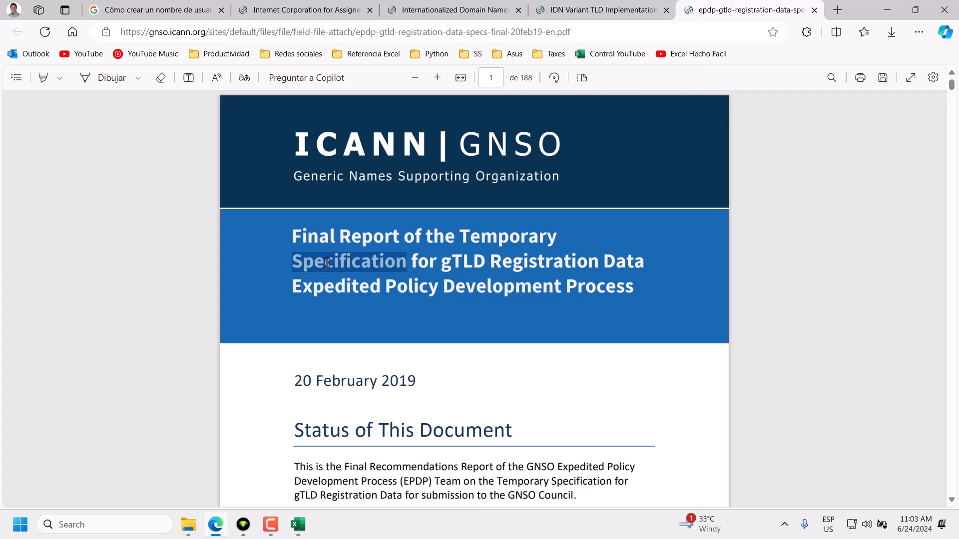
pyautogui.moveTo(454, 262); pyautogui.dragTo(481, 261)
pyautogui.click(484, 263)
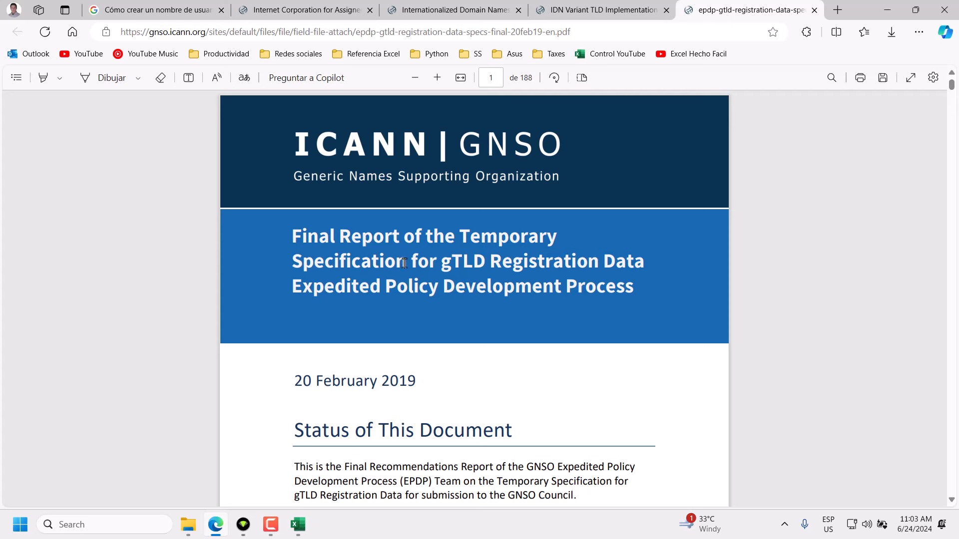
pyautogui.moveTo(389, 262); pyautogui.dragTo(284, 264)
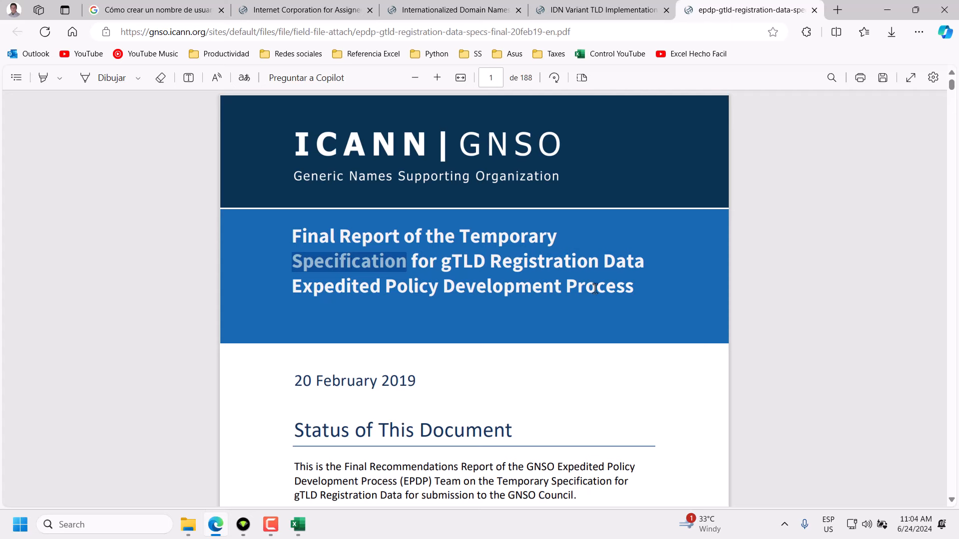
pyautogui.click(633, 288)
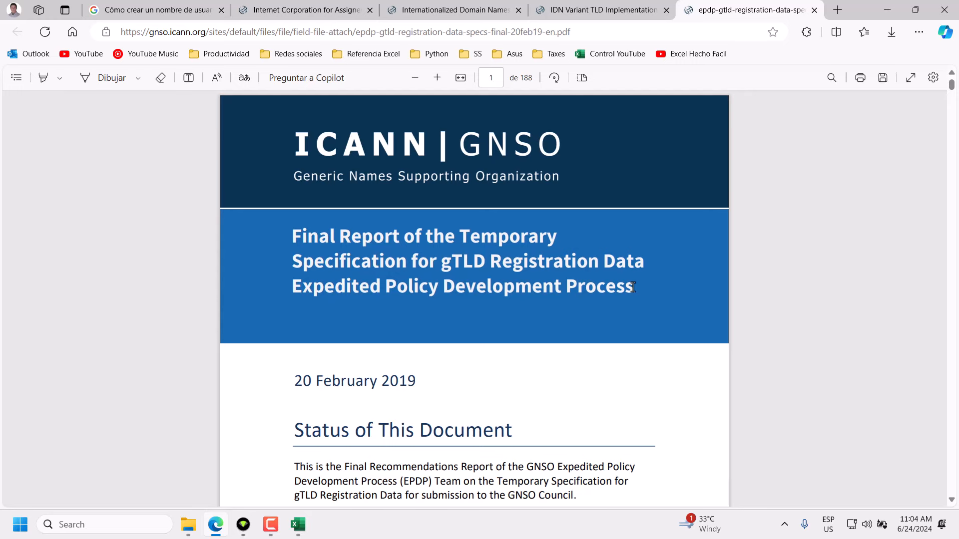
pyautogui.click(139, 12)
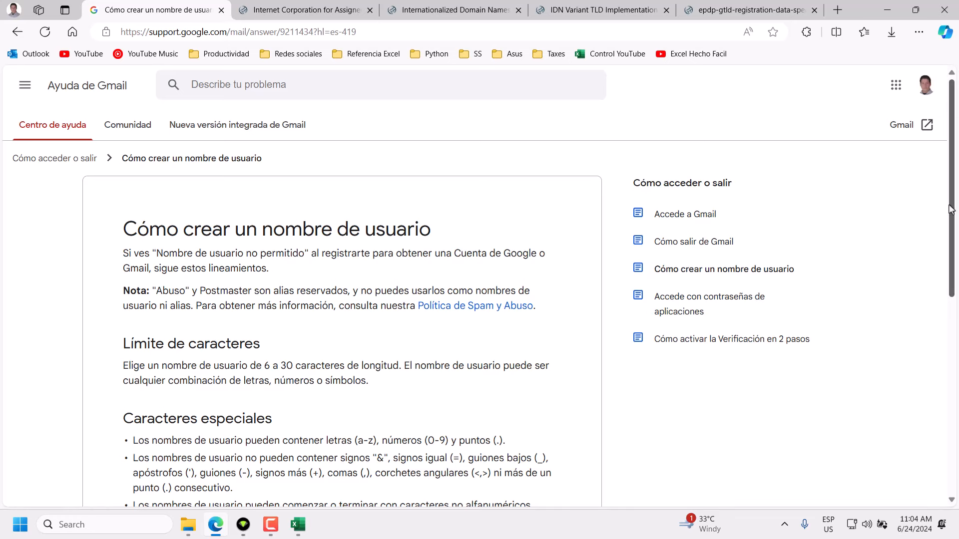
# Scroll the 'Cómo crear un nombre de usuario' article down to its 6-to-30 character rules.
pyautogui.moveTo(951, 208); pyautogui.dragTo(942, 246)
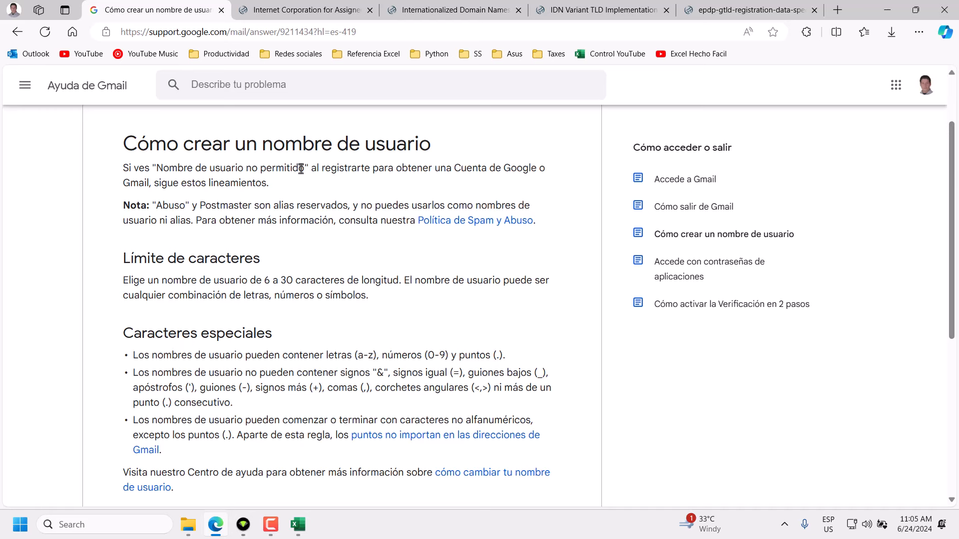
pyautogui.moveTo(305, 169); pyautogui.dragTo(157, 170)
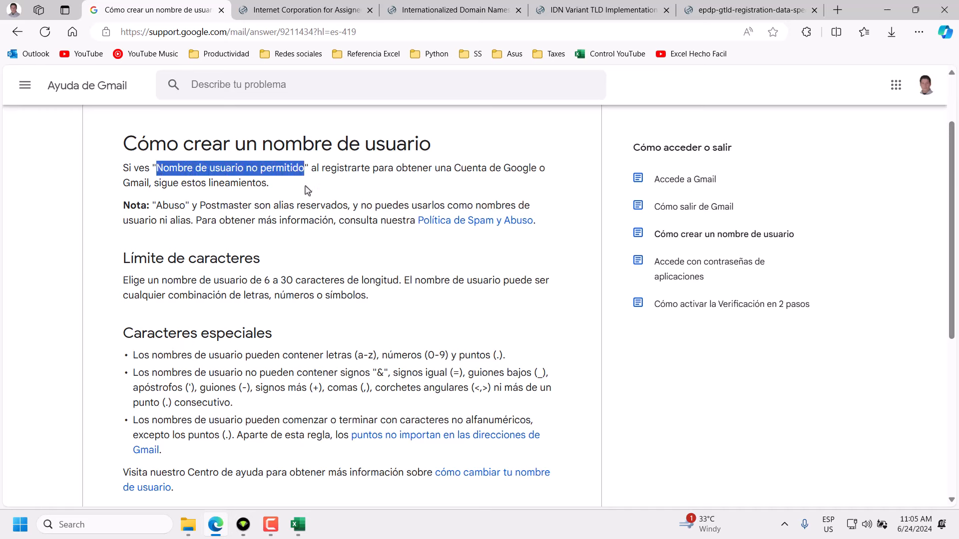
pyautogui.click(275, 186)
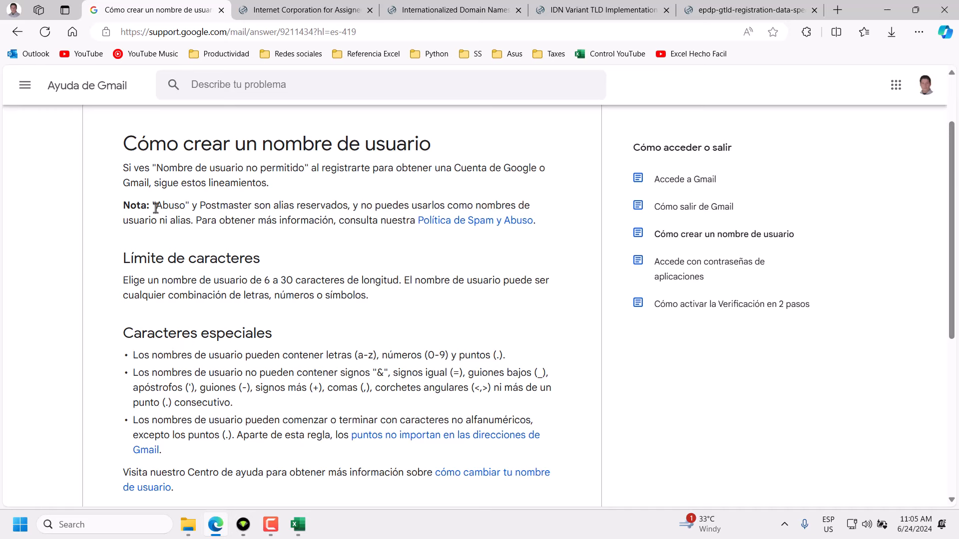
pyautogui.moveTo(156, 205); pyautogui.dragTo(266, 211)
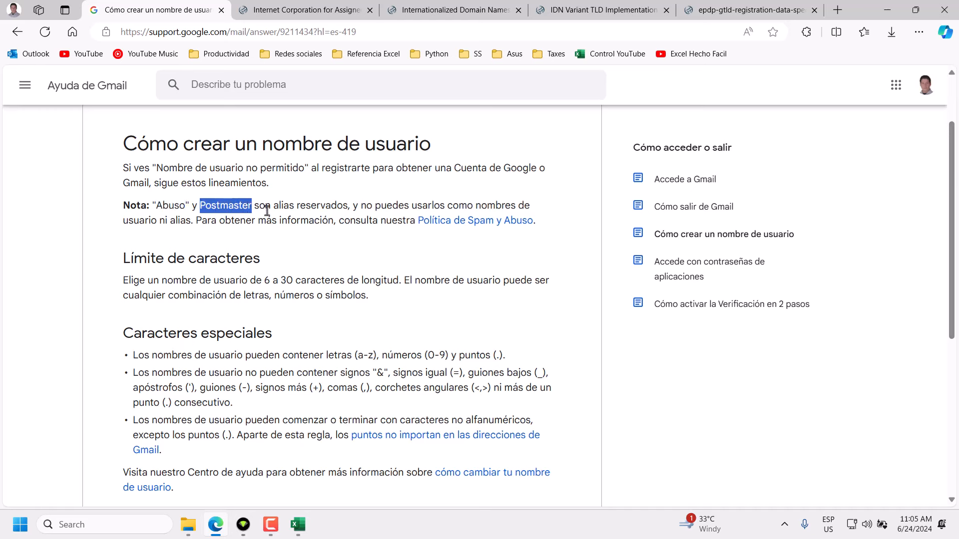
pyautogui.moveTo(348, 206); pyautogui.dragTo(153, 206)
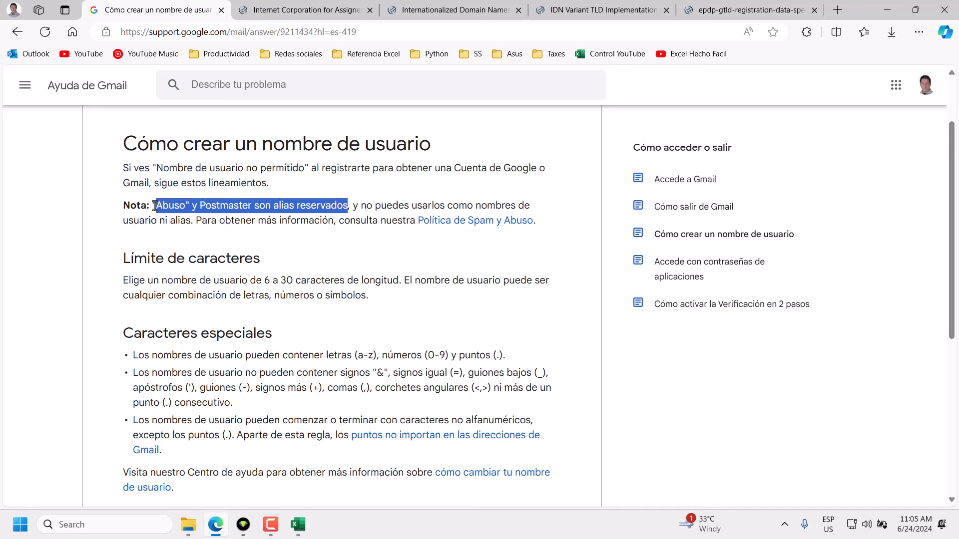
pyautogui.click(360, 207)
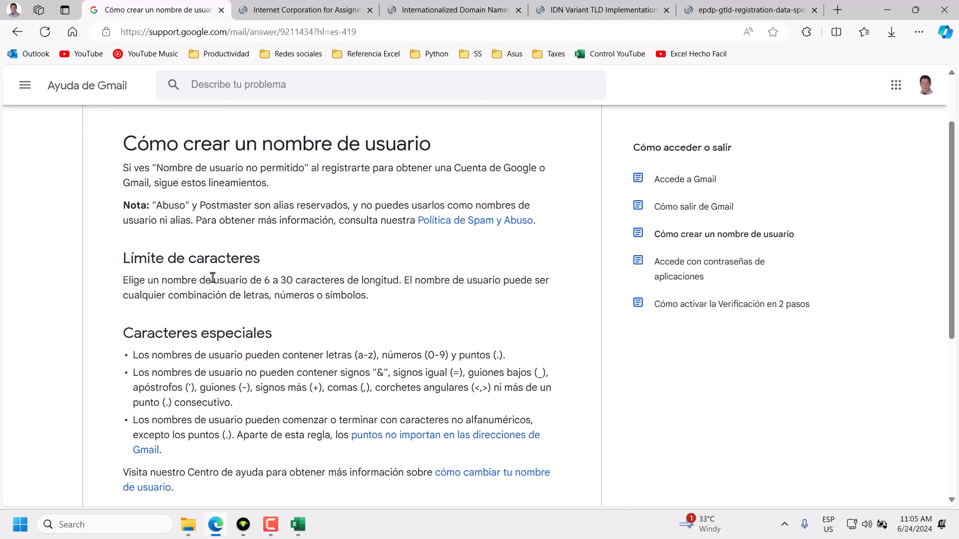
pyautogui.moveTo(159, 280); pyautogui.dragTo(246, 281)
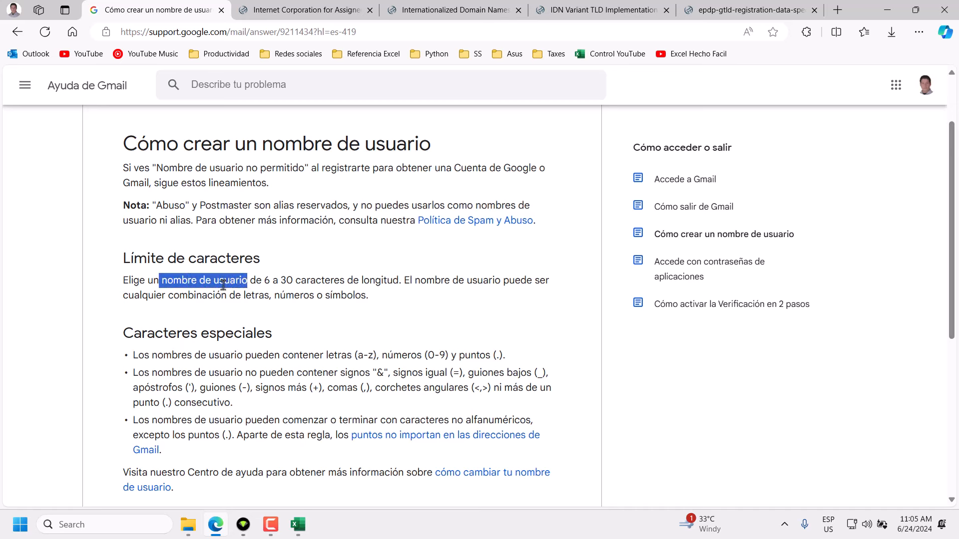
pyautogui.moveTo(261, 281); pyautogui.dragTo(294, 281)
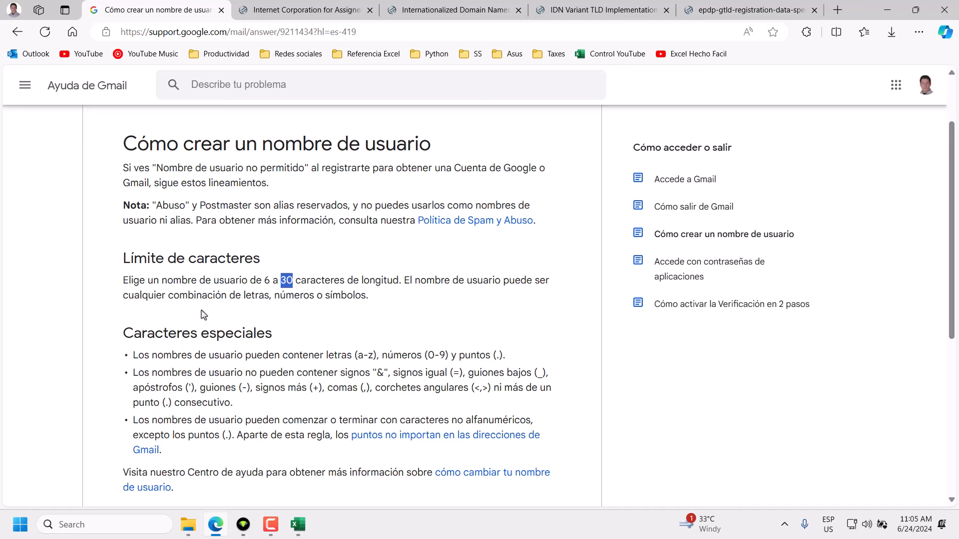
pyautogui.moveTo(243, 296); pyautogui.dragTo(324, 295)
pyautogui.click(328, 312)
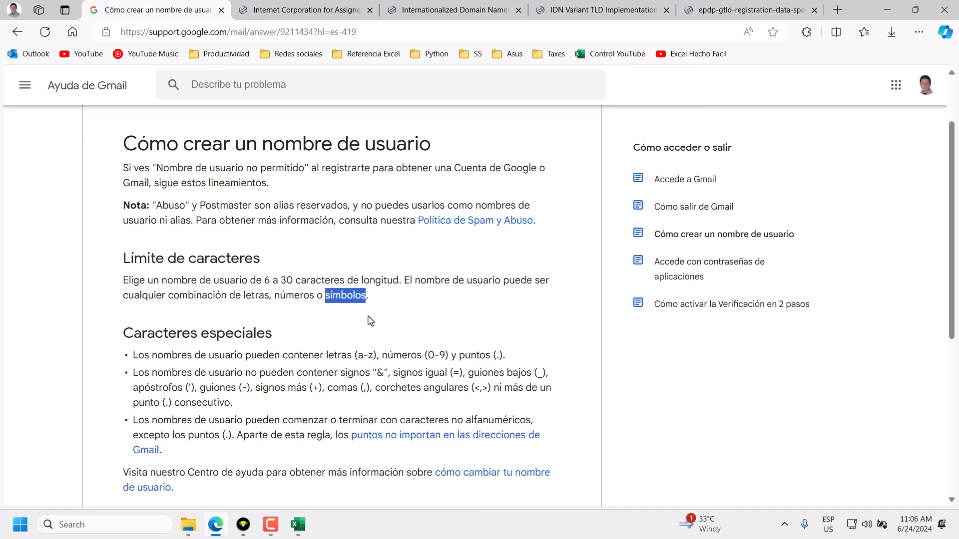
pyautogui.click(313, 298)
pyautogui.moveTo(313, 298); pyautogui.dragTo(245, 295)
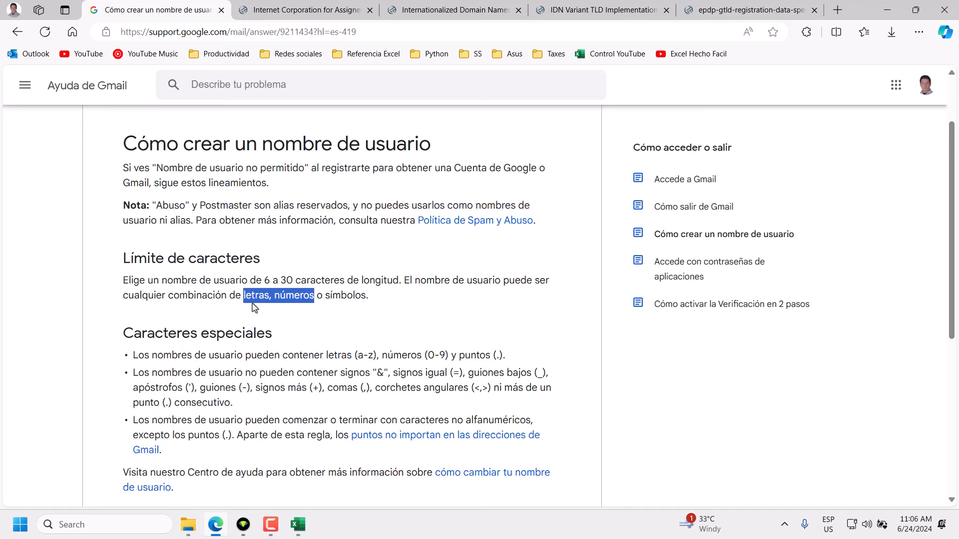
pyautogui.moveTo(324, 296); pyautogui.dragTo(363, 298)
pyautogui.click(281, 338)
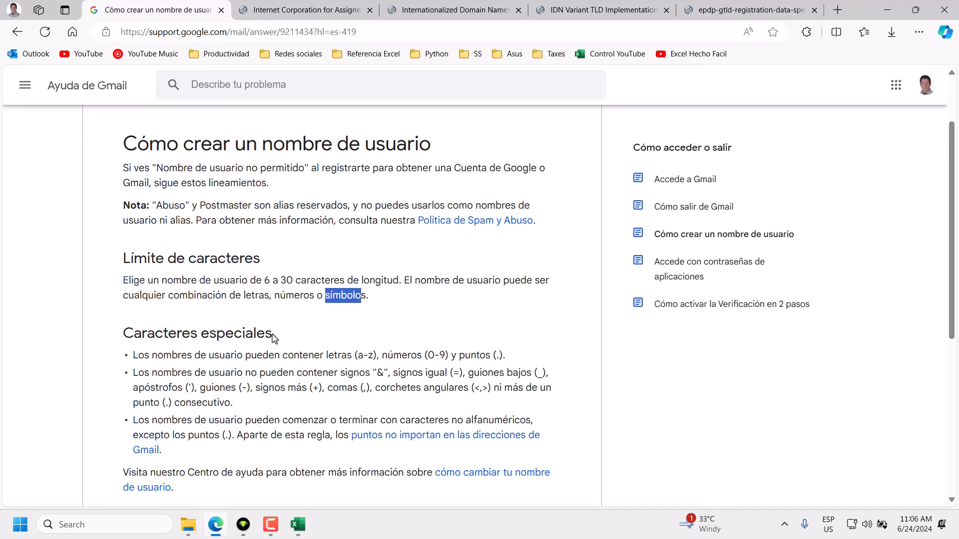
pyautogui.moveTo(273, 334); pyautogui.dragTo(125, 339)
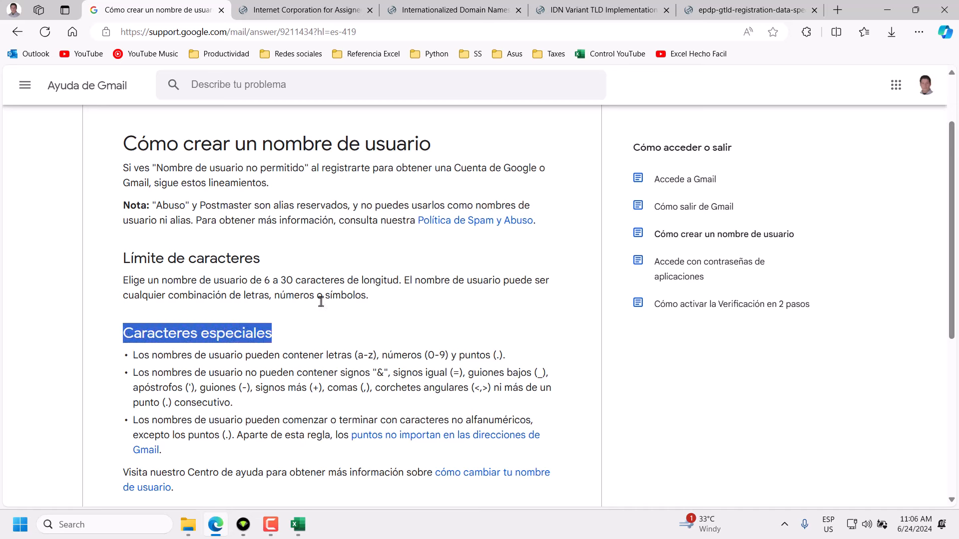
pyautogui.moveTo(324, 296); pyautogui.dragTo(366, 297)
pyautogui.click(276, 339)
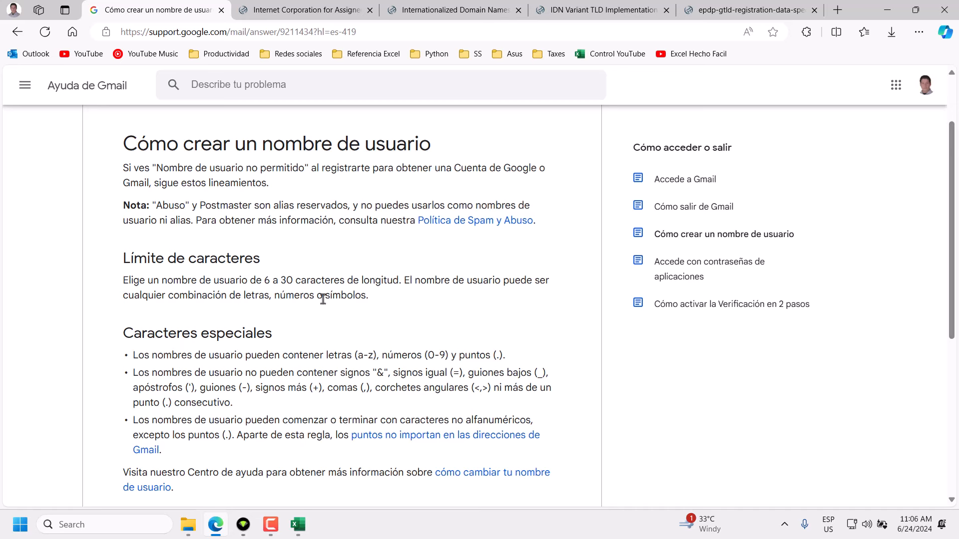
pyautogui.moveTo(324, 296); pyautogui.dragTo(365, 300)
pyautogui.click(274, 334)
pyautogui.moveTo(274, 334); pyautogui.dragTo(512, 361)
pyautogui.click(280, 340)
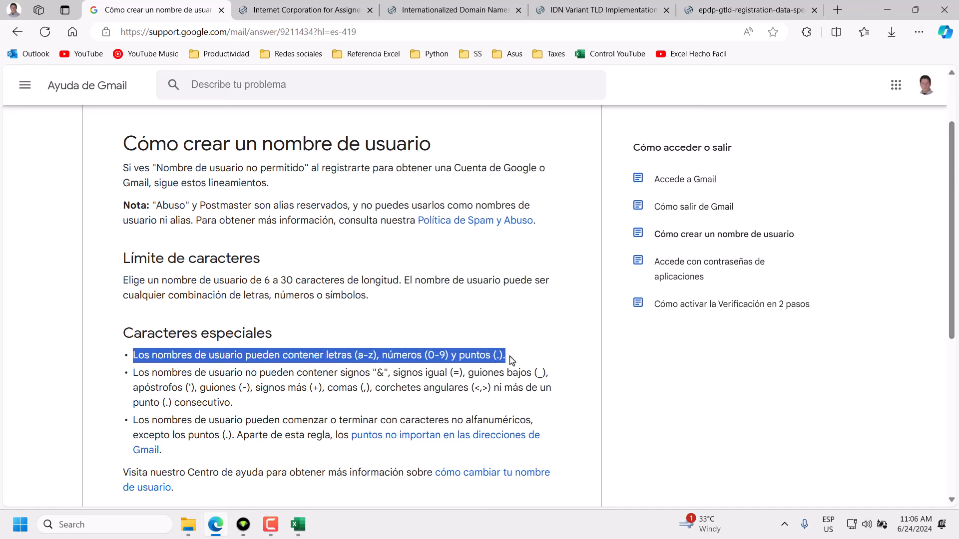
pyautogui.click(282, 336)
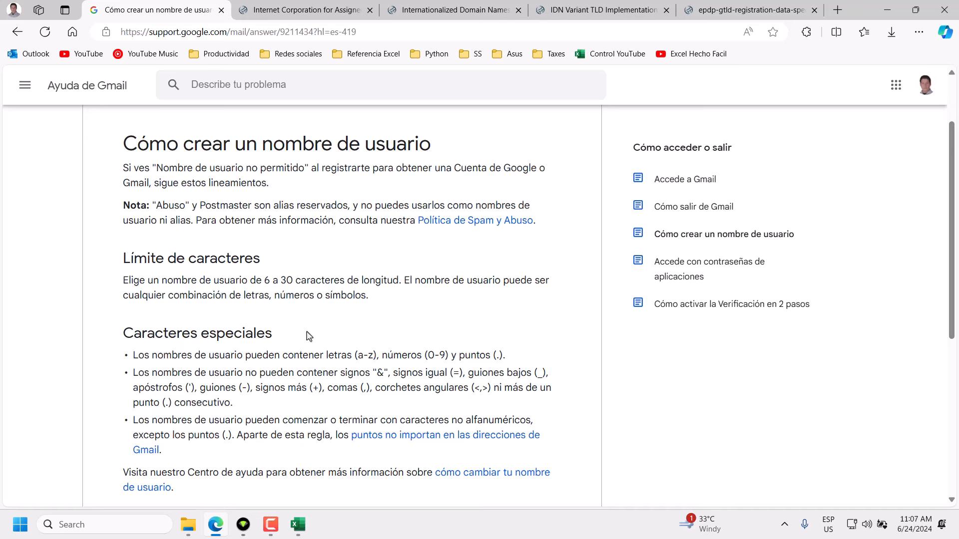
pyautogui.moveTo(326, 355); pyautogui.dragTo(448, 355)
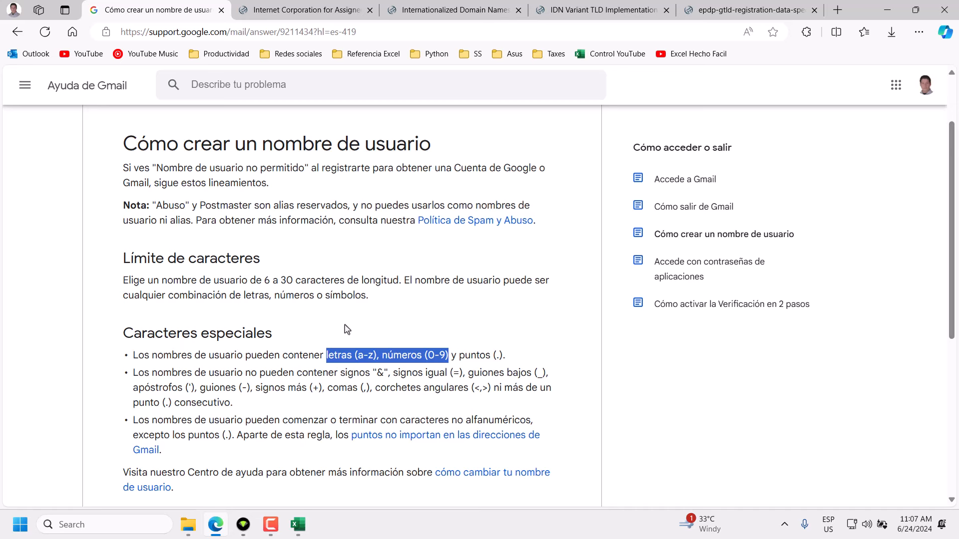
pyautogui.moveTo(456, 355); pyautogui.dragTo(492, 357)
pyautogui.click(504, 325)
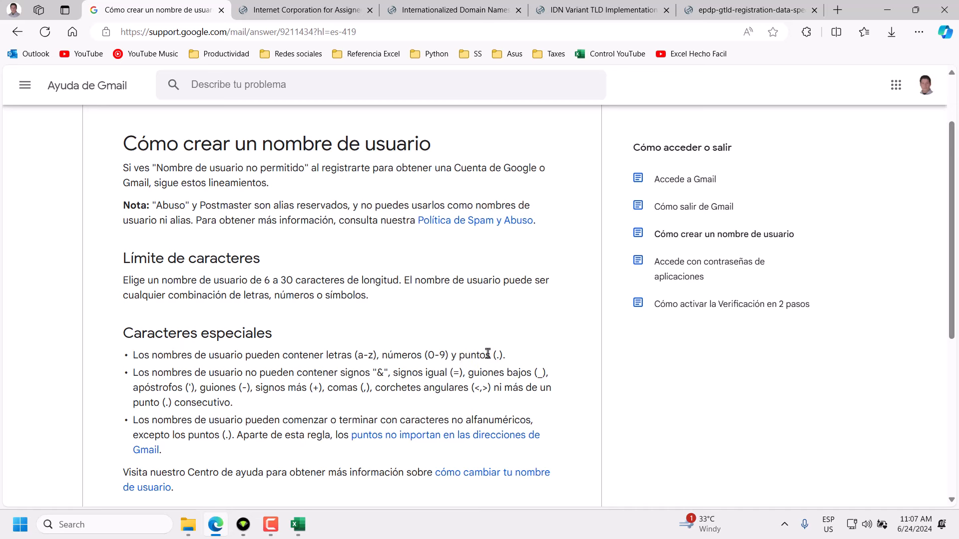
pyautogui.moveTo(486, 354); pyautogui.dragTo(485, 357)
pyautogui.click(490, 326)
pyautogui.doubleClick(459, 356)
pyautogui.click(486, 352)
pyautogui.moveTo(234, 406); pyautogui.dragTo(134, 375)
pyautogui.click(241, 407)
pyautogui.doubleClick(376, 374)
pyautogui.doubleClick(457, 375)
pyautogui.doubleClick(540, 374)
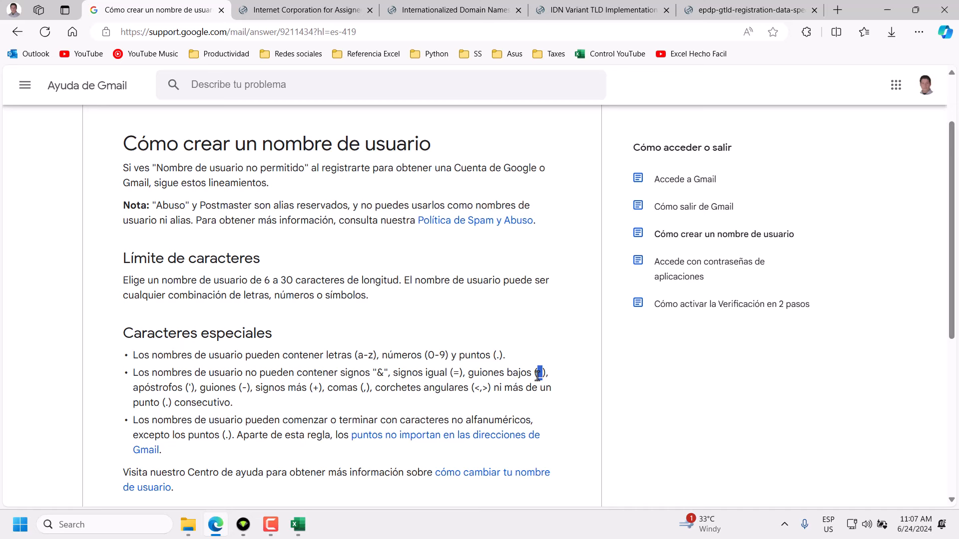
pyautogui.doubleClick(189, 388)
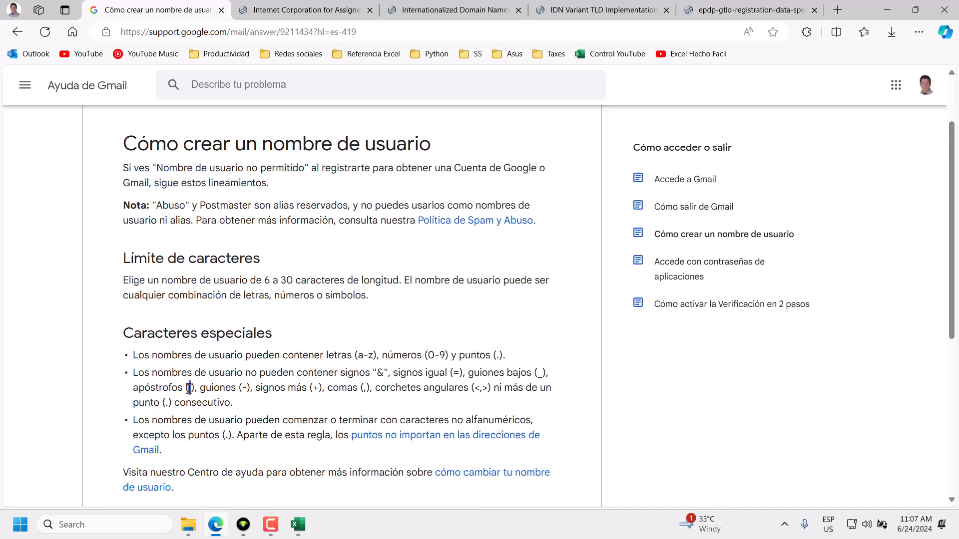
pyautogui.doubleClick(243, 388)
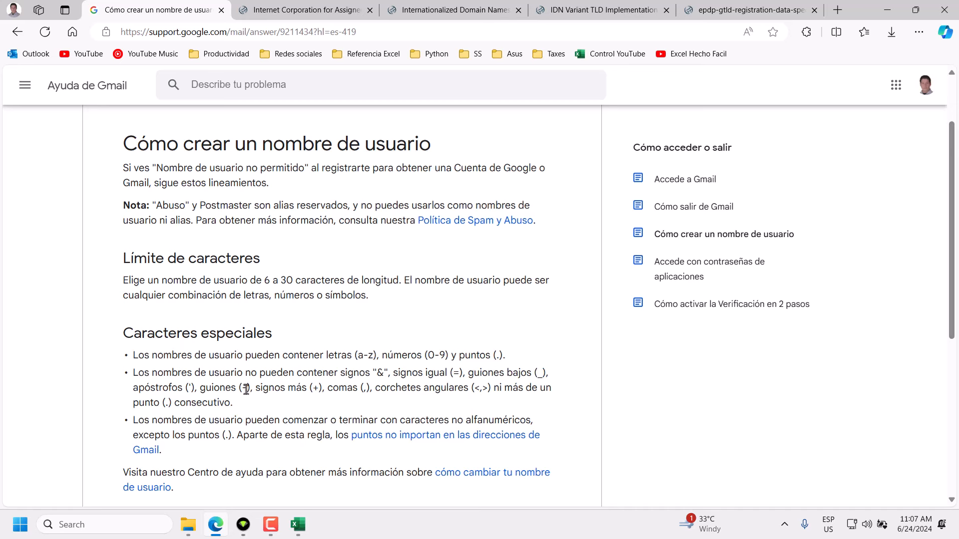
pyautogui.click(317, 388)
pyautogui.doubleClick(318, 388)
pyautogui.doubleClick(364, 389)
pyautogui.click(478, 388)
pyautogui.doubleClick(485, 388)
pyautogui.doubleClick(476, 388)
pyautogui.doubleClick(484, 388)
pyautogui.doubleClick(476, 388)
pyautogui.doubleClick(485, 388)
pyautogui.moveTo(233, 404); pyautogui.dragTo(110, 398)
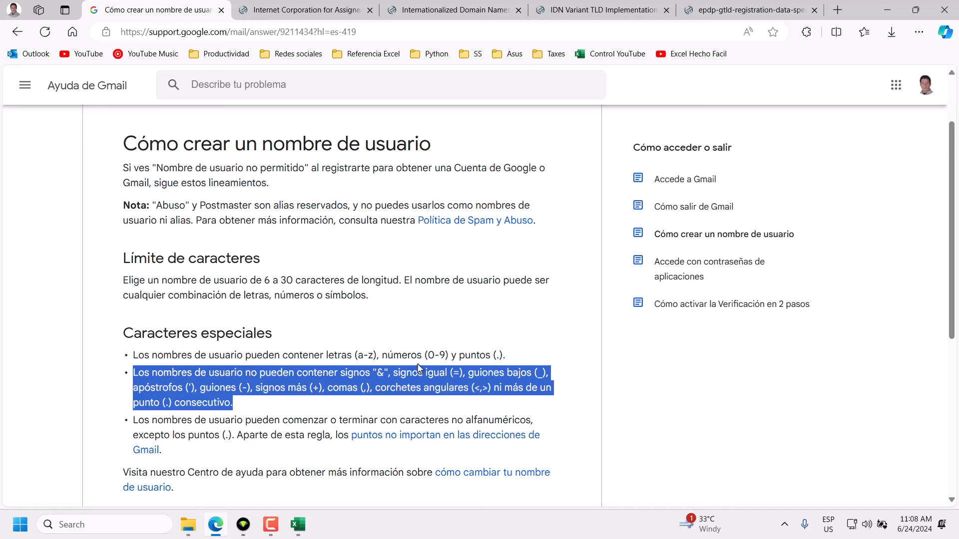
pyautogui.click(238, 408)
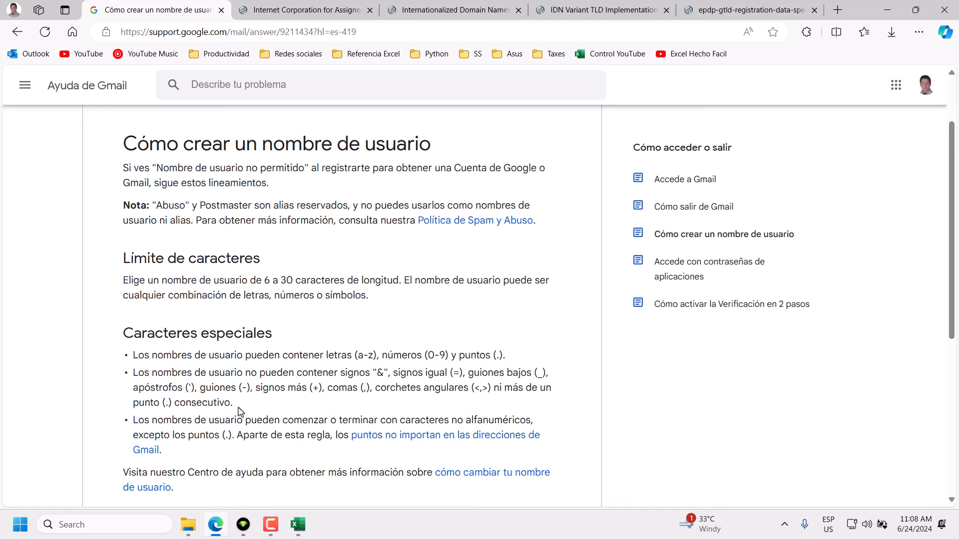
# Highlight the no-consecutive-periods rule, 'comenzar o terminar', 'no alfanuméricos' and the period exception.
pyautogui.moveTo(457, 355); pyautogui.dragTo(234, 399)
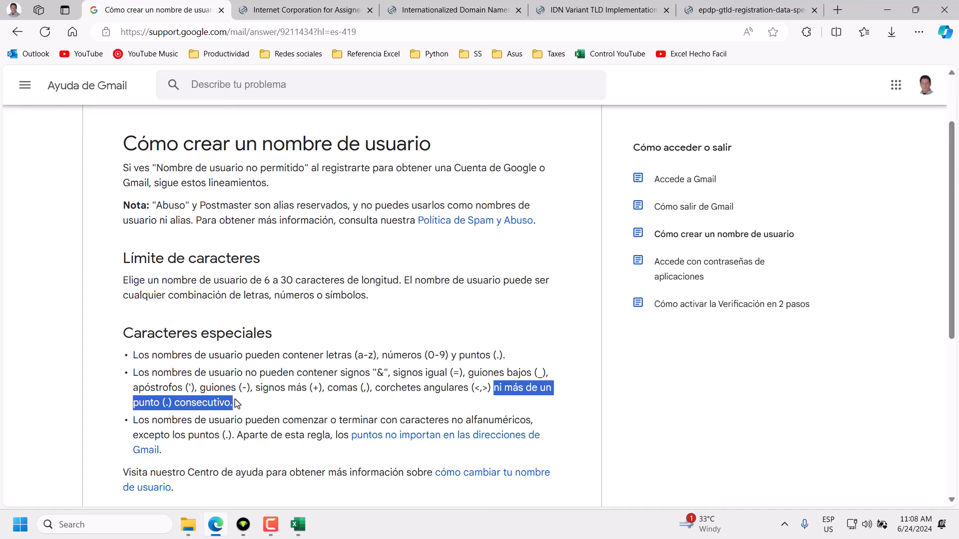
pyautogui.click(500, 389)
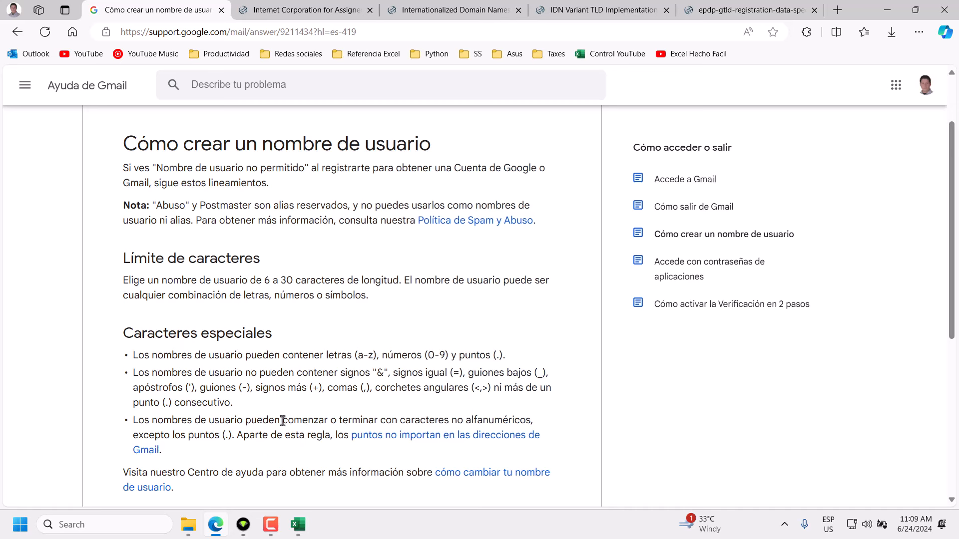
pyautogui.moveTo(283, 420); pyautogui.dragTo(378, 419)
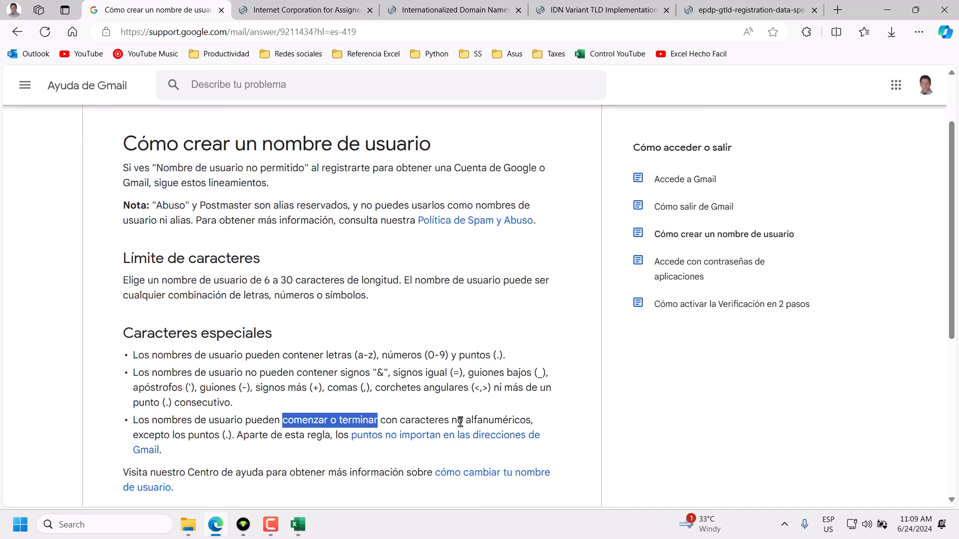
pyautogui.moveTo(452, 420); pyautogui.dragTo(531, 421)
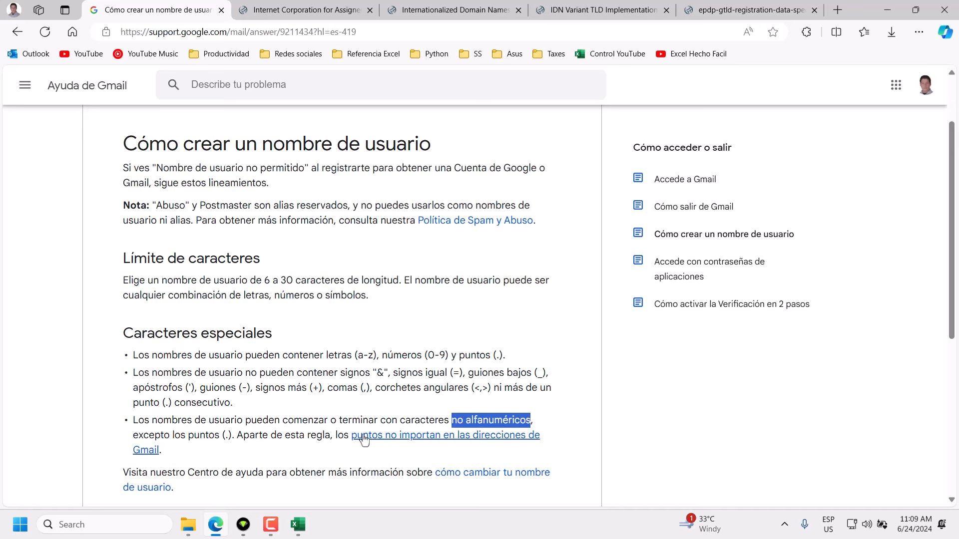
pyautogui.moveTo(224, 435); pyautogui.dragTo(228, 436)
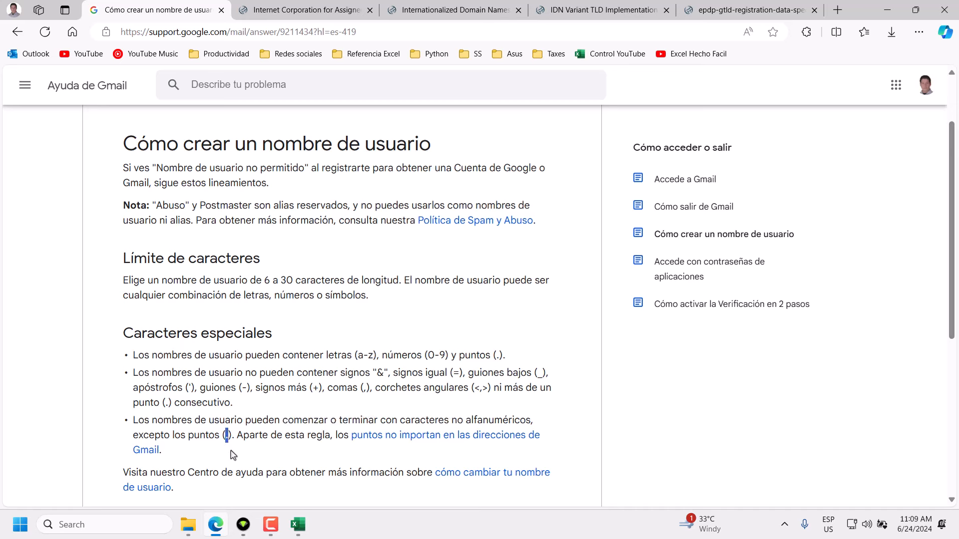
pyautogui.click(187, 454)
# Reread the forbidden-characters bullet and period exception, then return to the Libro Regex email workbook.
pyautogui.moveTo(243, 407); pyautogui.dragTo(132, 380)
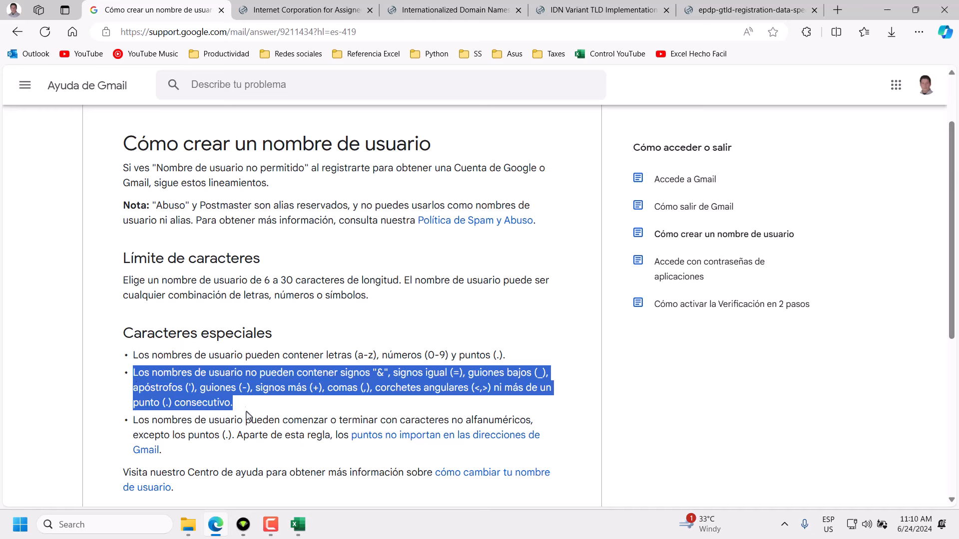
pyautogui.click(227, 435)
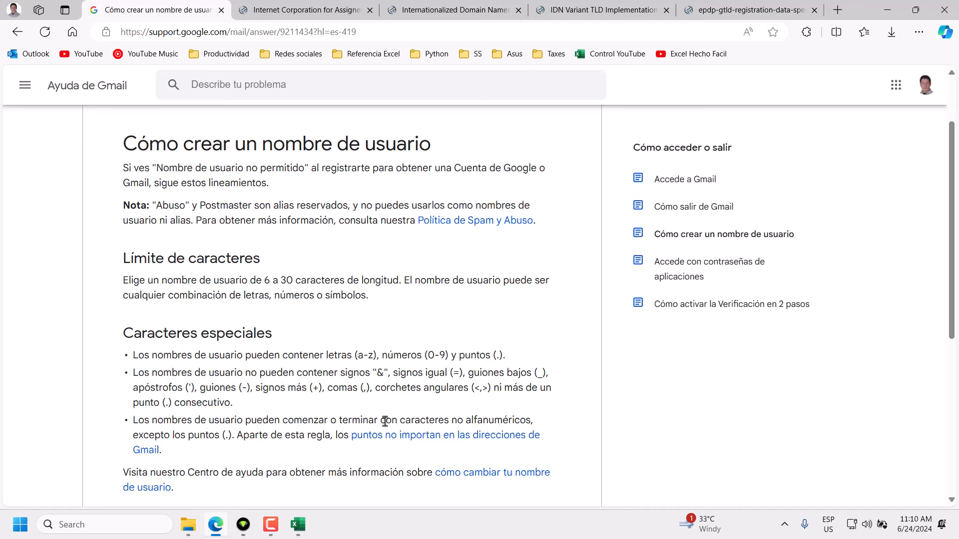
pyautogui.moveTo(452, 421); pyautogui.dragTo(524, 424)
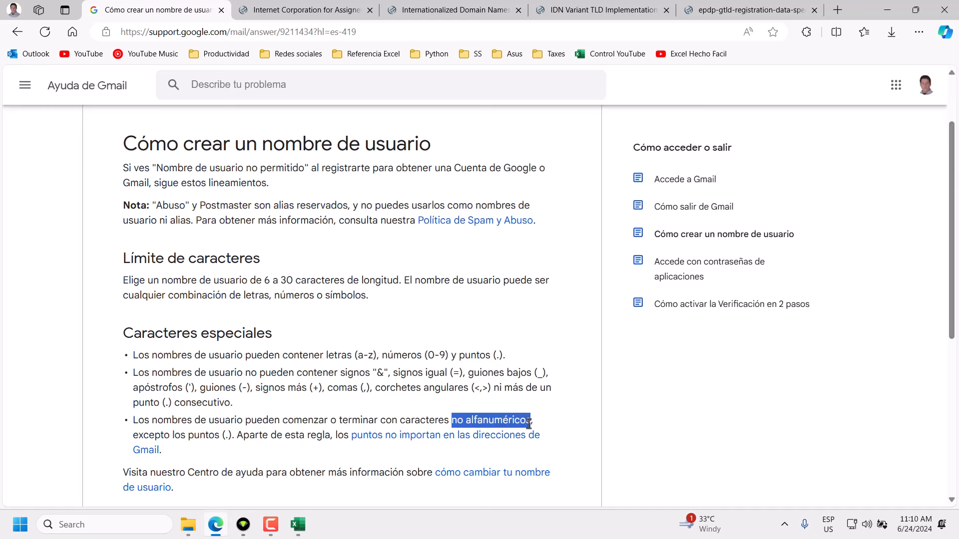
pyautogui.click(328, 407)
pyautogui.moveTo(238, 405); pyautogui.dragTo(133, 372)
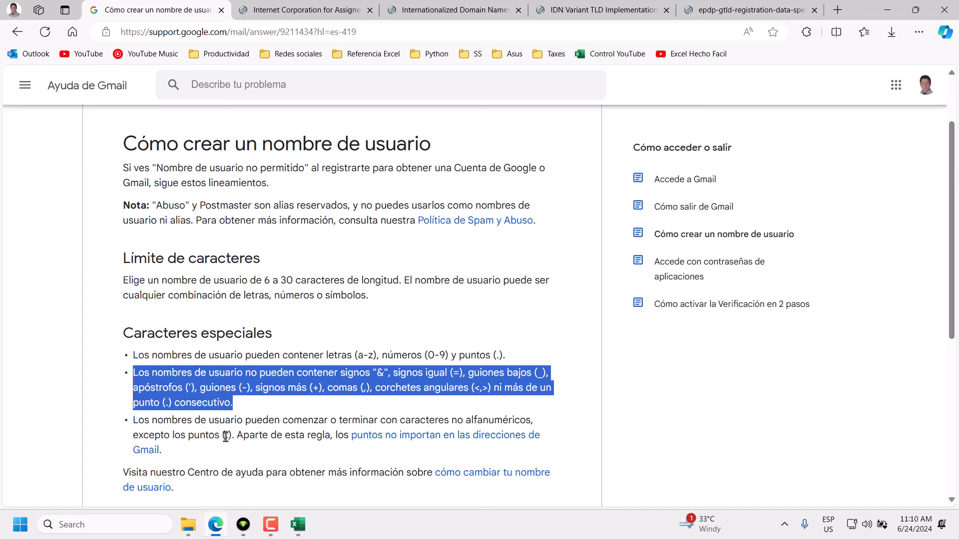
pyautogui.moveTo(223, 435); pyautogui.dragTo(229, 435)
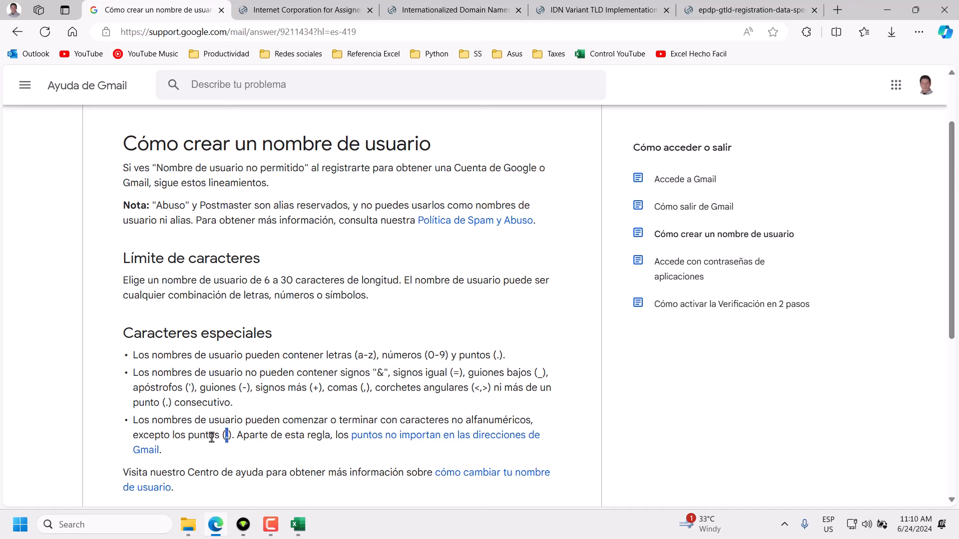
pyautogui.click(177, 454)
pyautogui.click(297, 524)
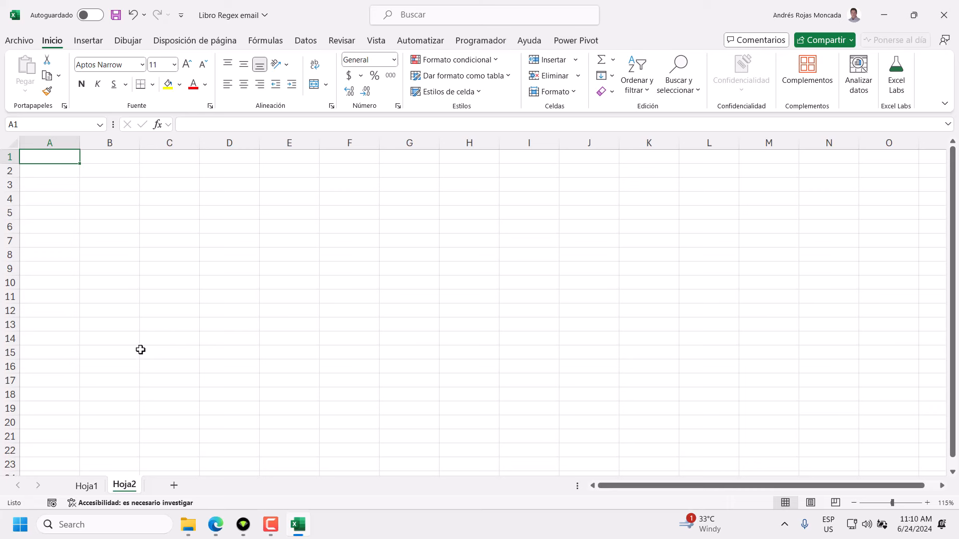
# Enter an 'email' header in A1 styled bold white text on dark blue fill.
pyautogui.write('email')
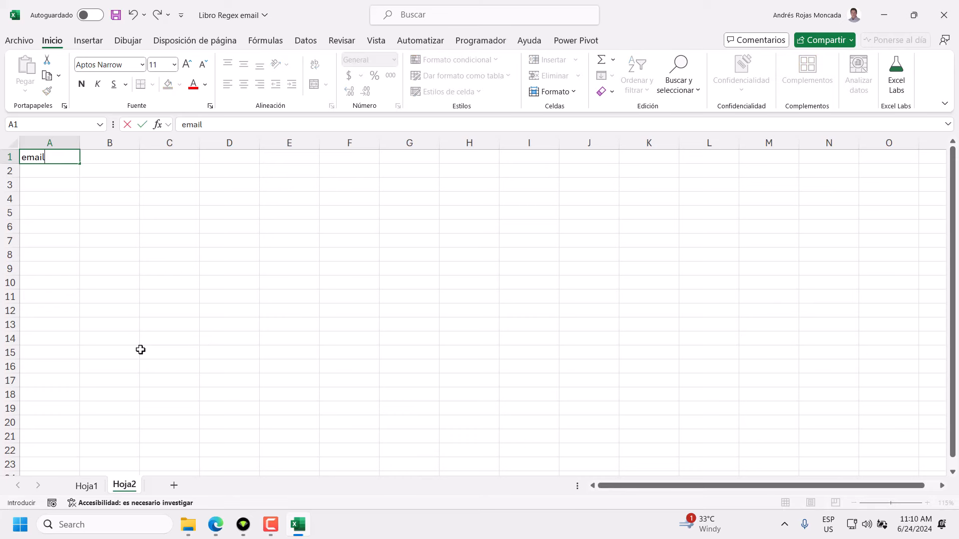
pyautogui.press('Return')
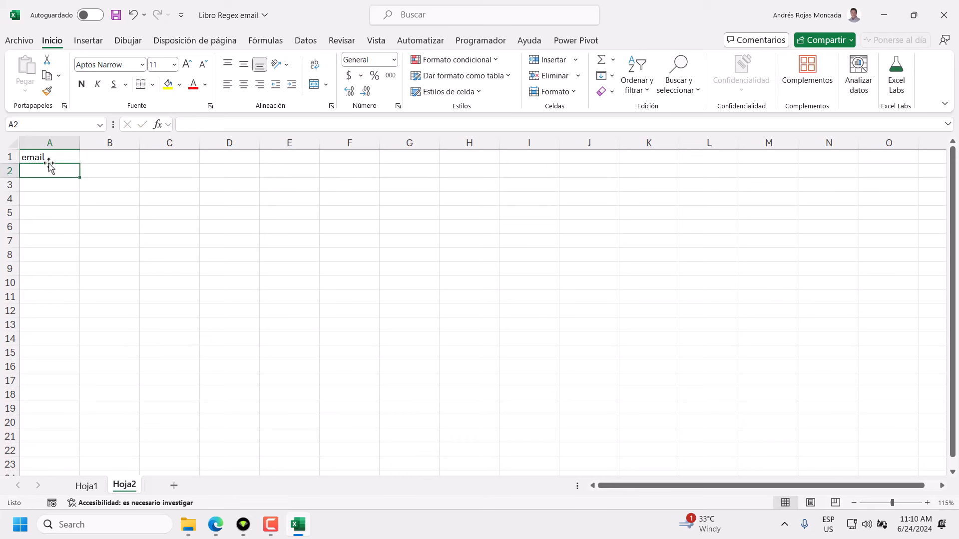
pyautogui.click(48, 157)
pyautogui.click(180, 84)
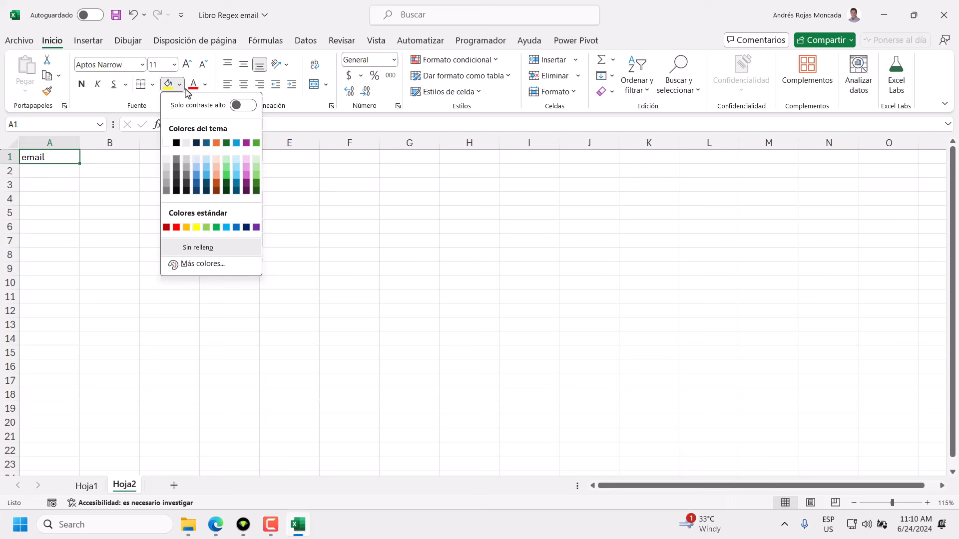
pyautogui.click(197, 143)
pyautogui.click(204, 84)
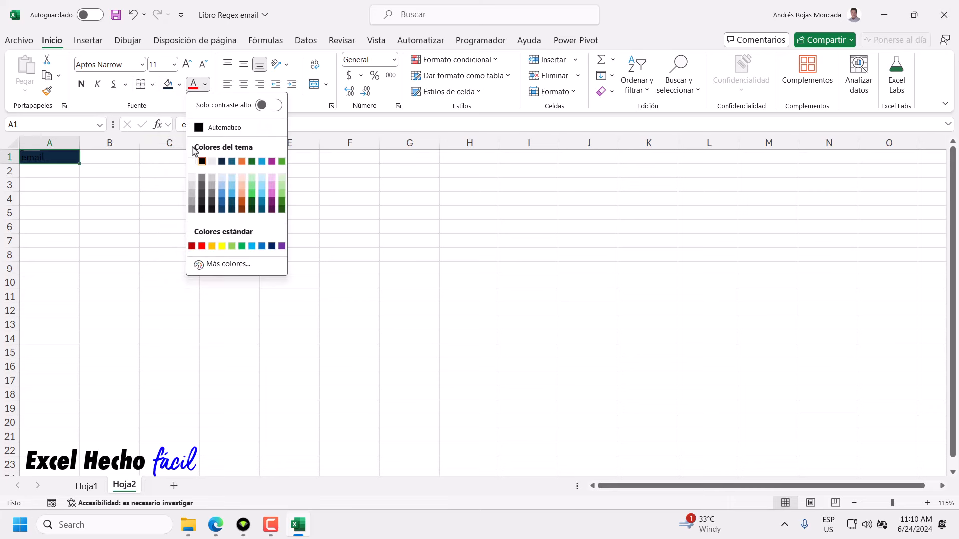
pyautogui.click(197, 158)
pyautogui.click(81, 84)
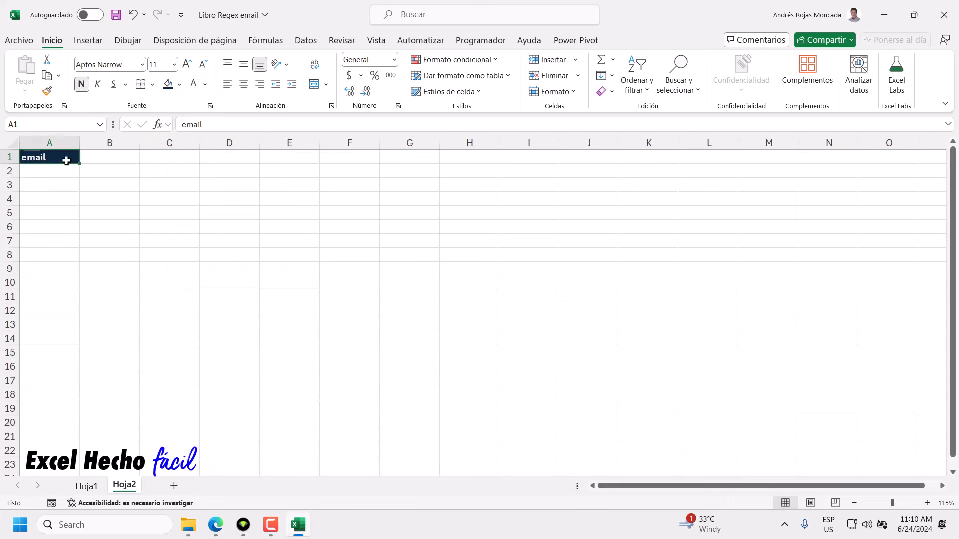
# Set column A's width to 30.
pyautogui.rightClick(71, 141)
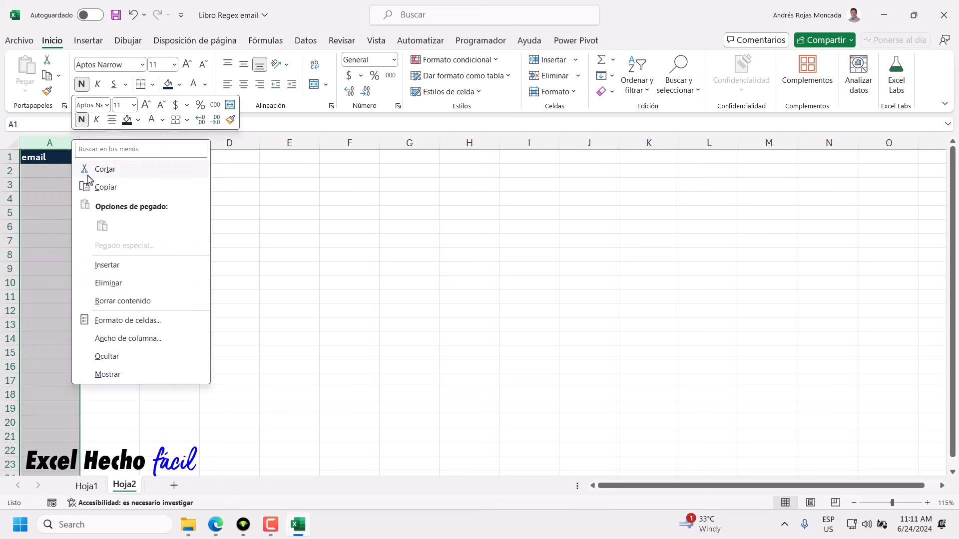
pyautogui.click(118, 336)
pyautogui.write('30')
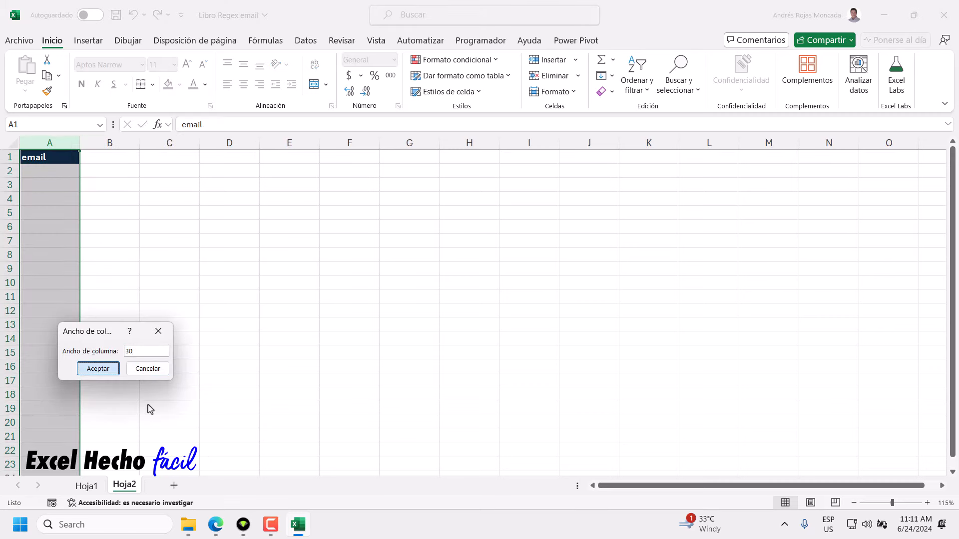
pyautogui.press('Return')
pyautogui.hotkey('ctrl', 'n')
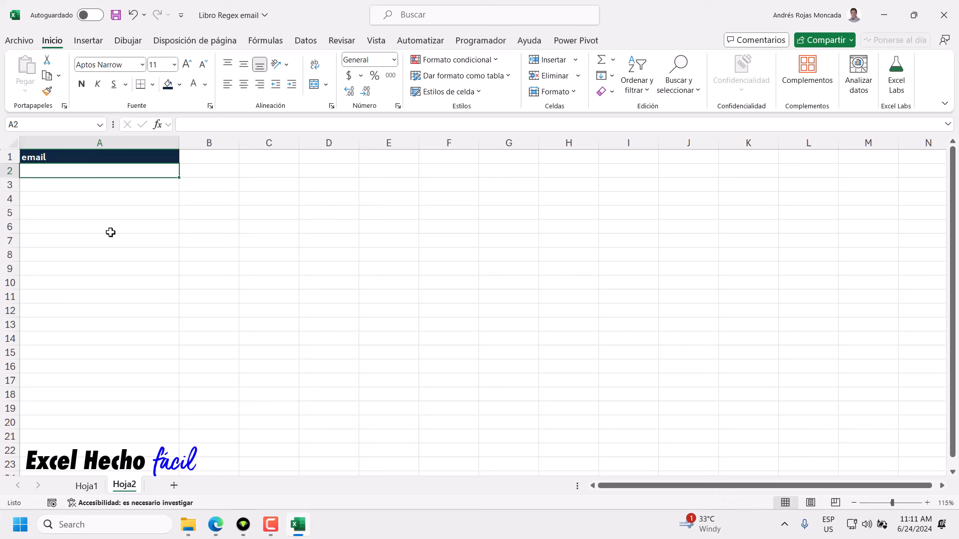
pyautogui.write('us')
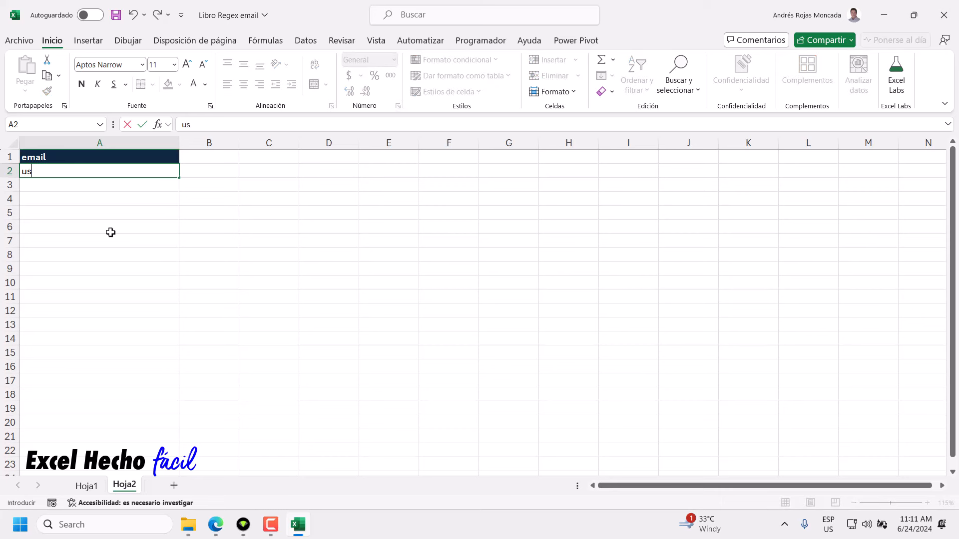
pyautogui.write('uario')
pyautogui.press('BackSpace')
pyautogui.press('BackSpace')
pyautogui.press('BackSpace')
pyautogui.press('BackSpace')
pyautogui.press('BackSpace')
pyautogui.press('BackSpace')
pyautogui.press('BackSpace')
pyautogui.write('nombreapellid')
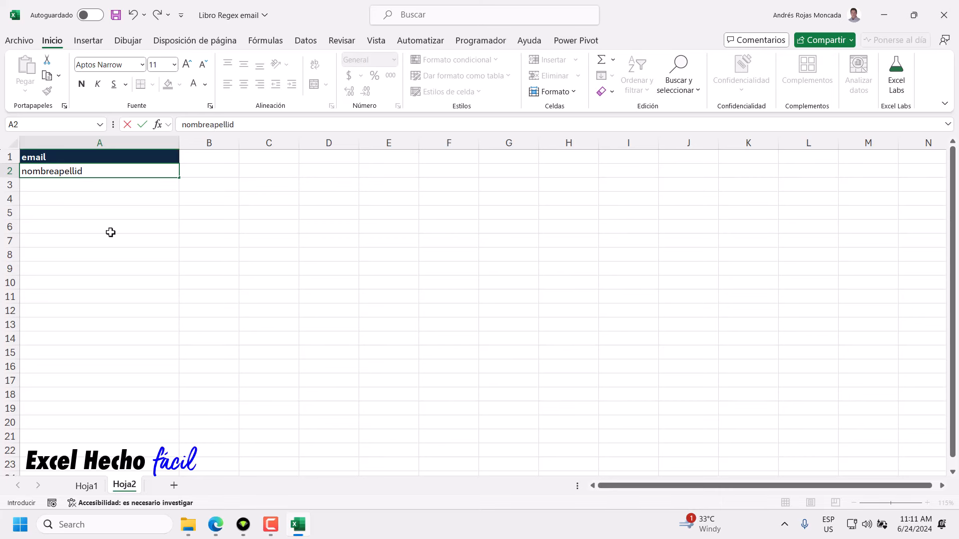
pyautogui.write('o@dominio.com')
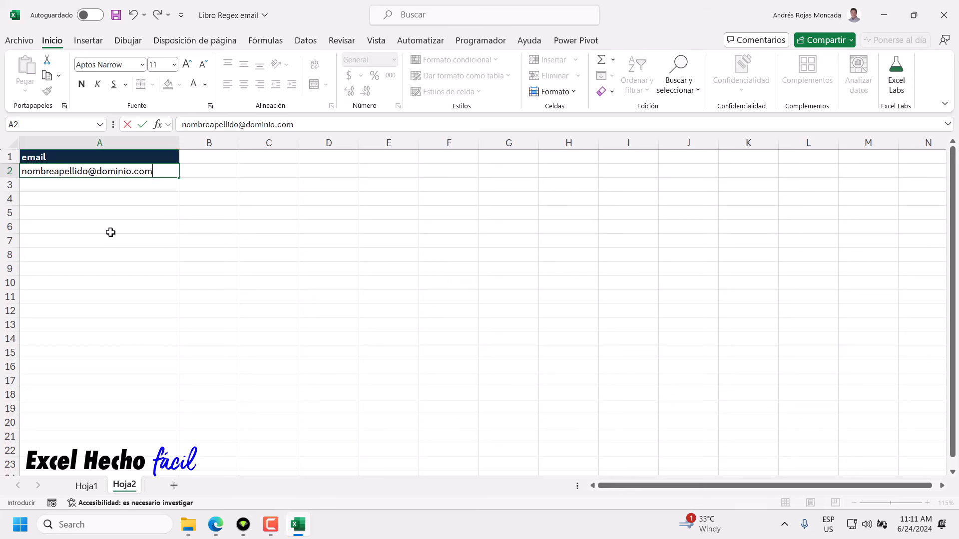
pyautogui.press('Return')
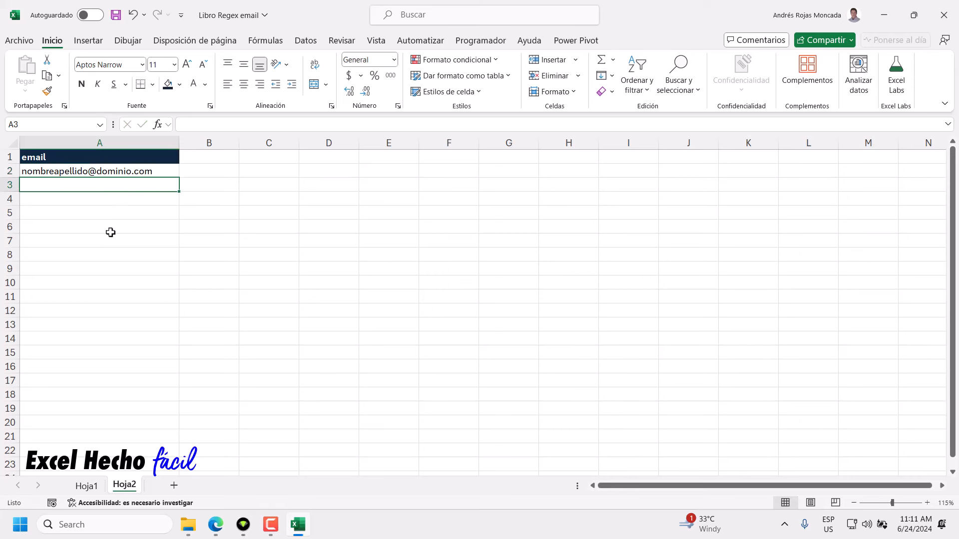
pyautogui.click(106, 172)
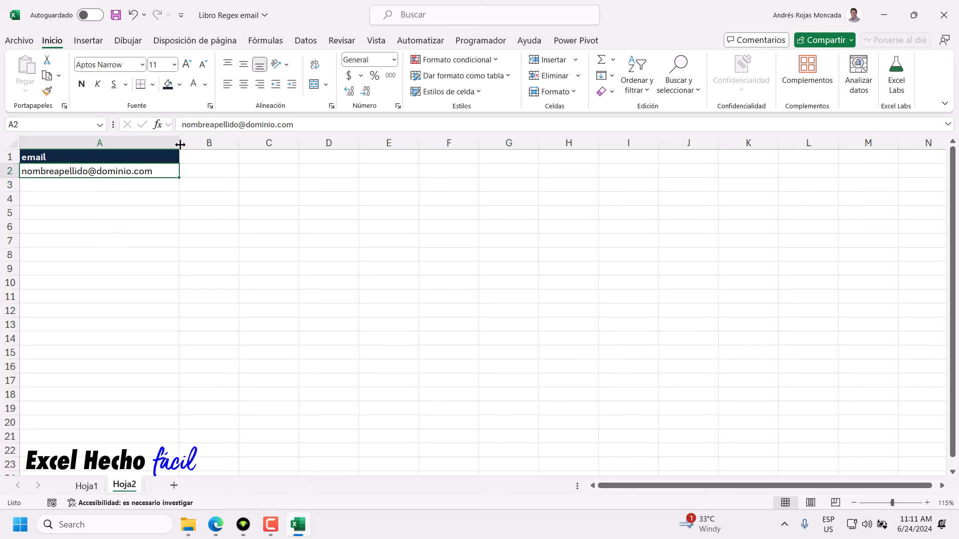
# Make column B much narrower through Column Width.
pyautogui.click(204, 143)
pyautogui.rightClick(206, 144)
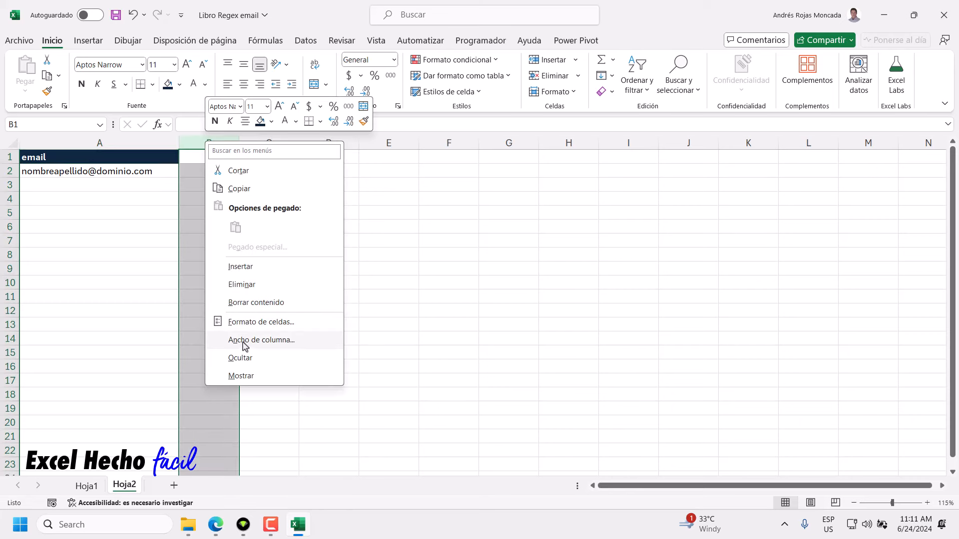
pyautogui.click(244, 341)
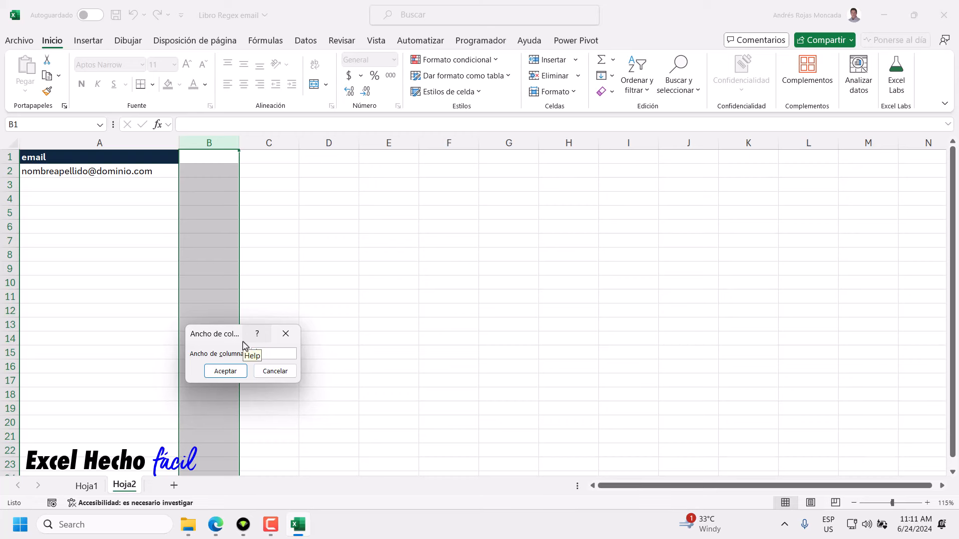
pyautogui.press('Return')
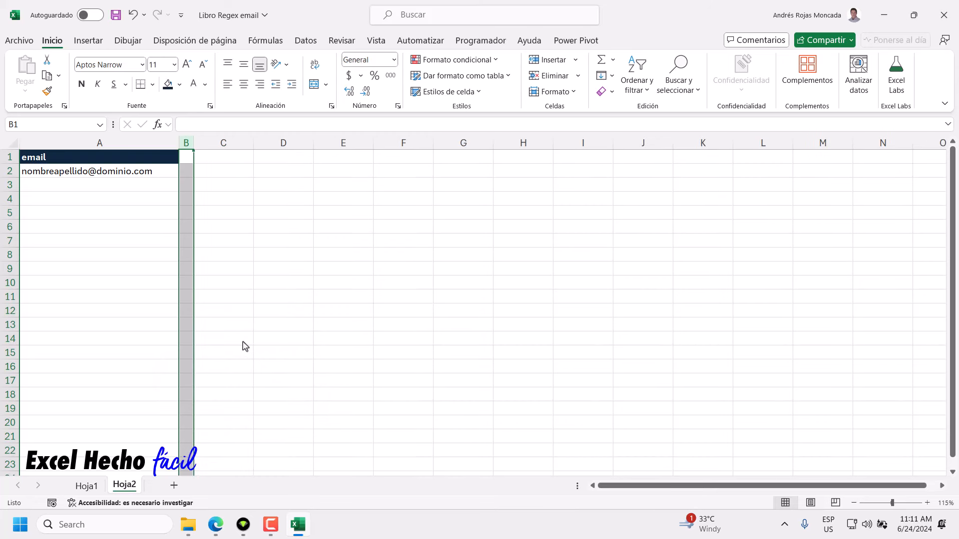
# Add a 'Patrón' header in C1, copying A1's dark header style with Format Painter.
pyautogui.click(218, 157)
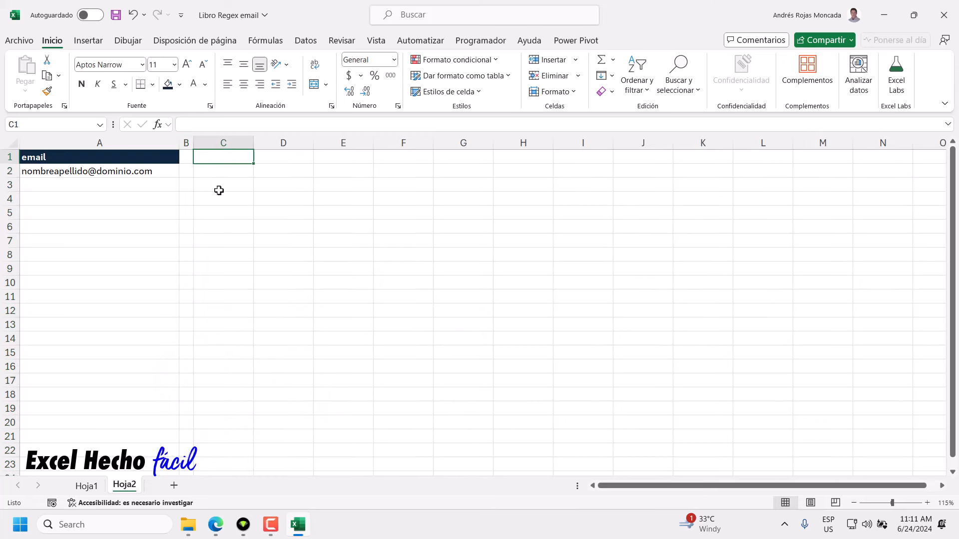
pyautogui.write('Patr')
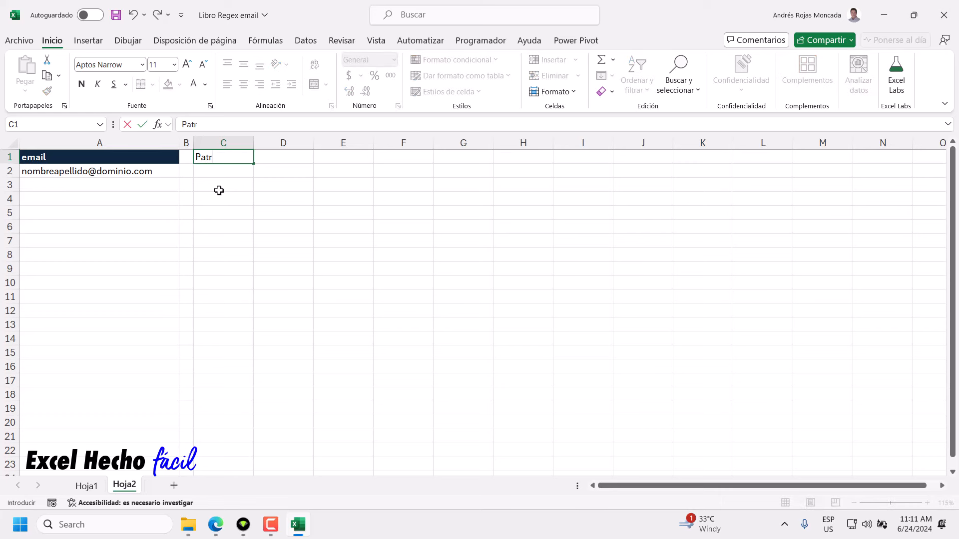
pyautogui.write('ón')
pyautogui.press('Return')
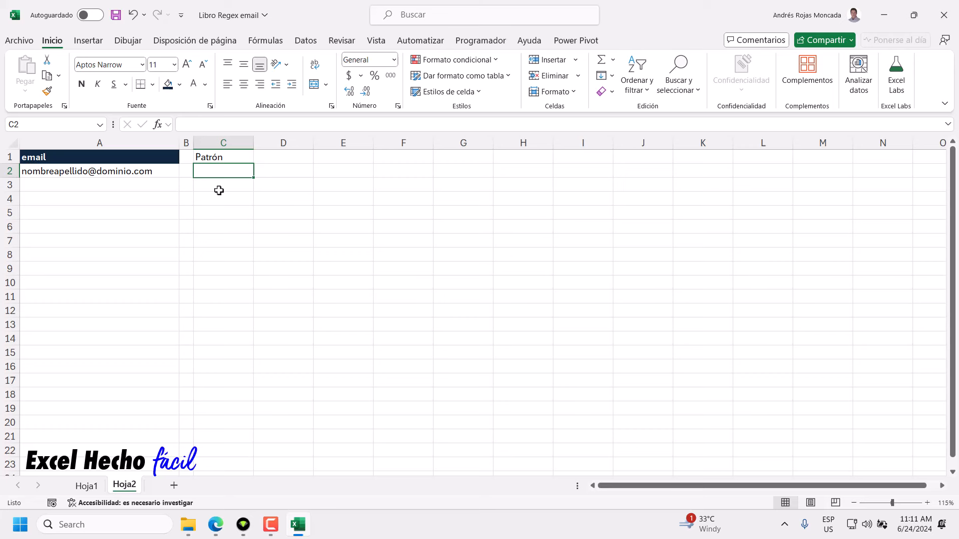
pyautogui.click(171, 159)
pyautogui.click(47, 91)
pyautogui.click(222, 157)
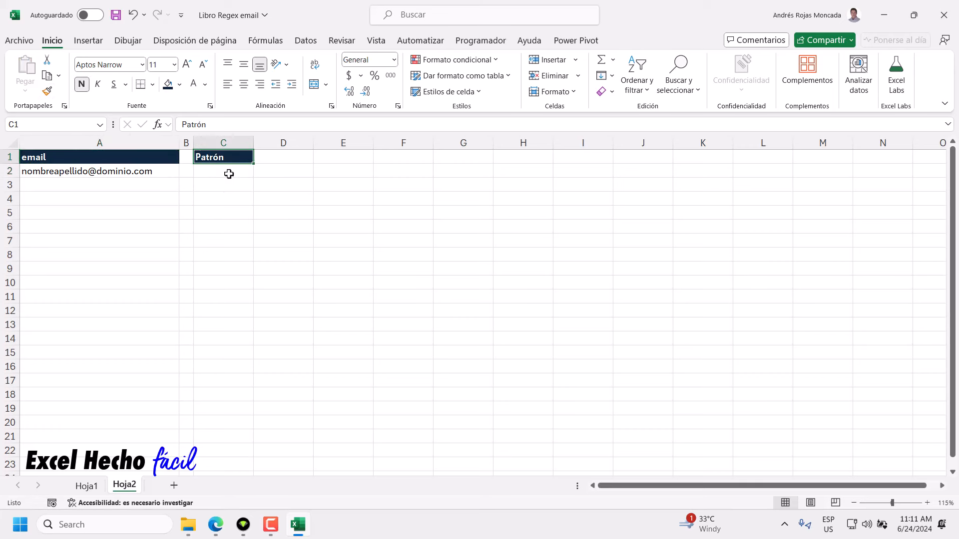
# Set column C's width to 40.
pyautogui.rightClick(248, 143)
pyautogui.click(279, 342)
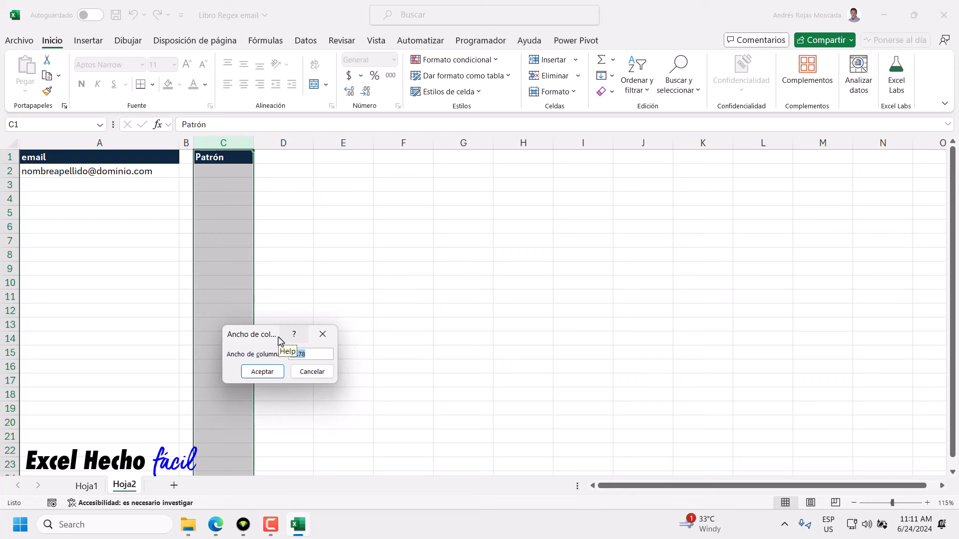
pyautogui.write('40')
pyautogui.press('Return')
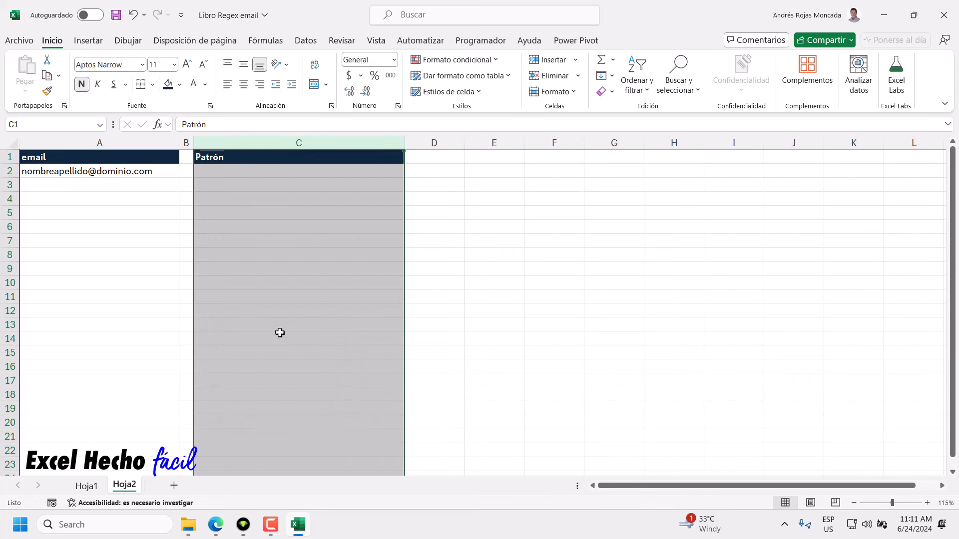
pyautogui.click(259, 171)
# Add a 'Validación' header in D1 with the same dark header style as Patrón.
pyautogui.click(421, 154)
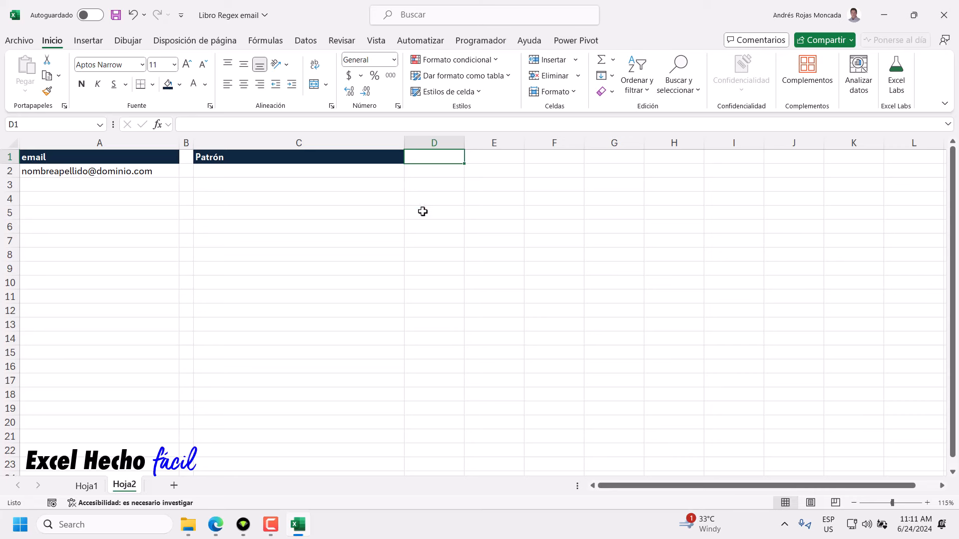
pyautogui.write('Validaci')
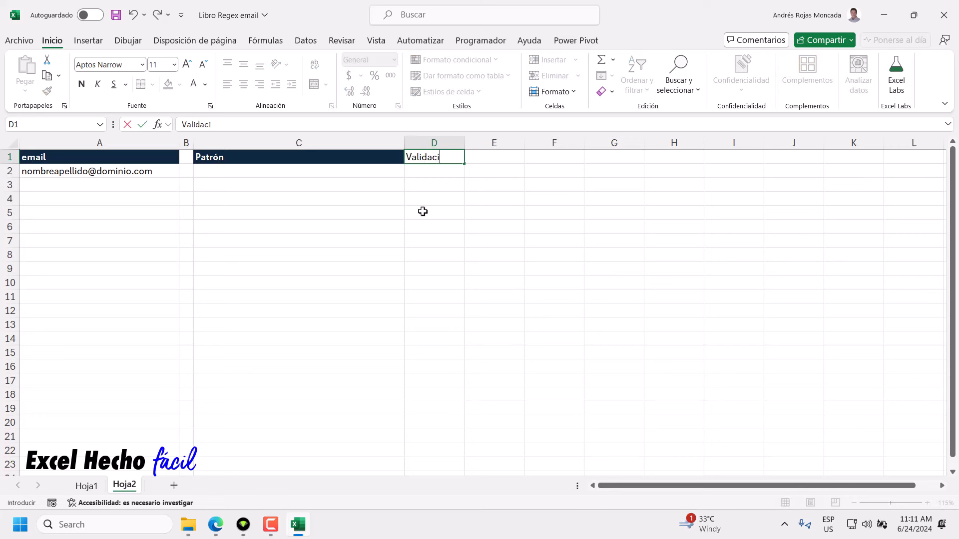
pyautogui.write('ón')
pyautogui.press('BackSpace')
pyautogui.write('n')
pyautogui.press('Return')
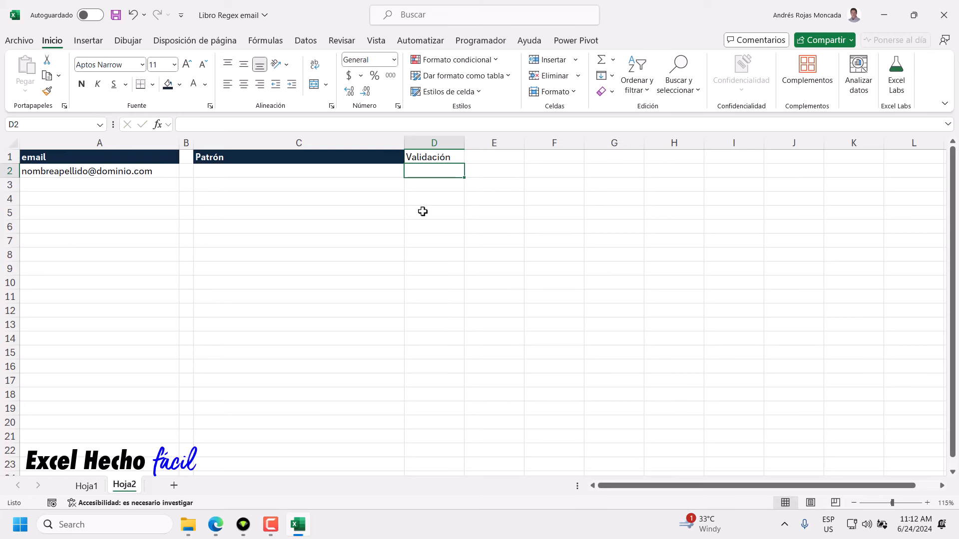
pyautogui.click(429, 158)
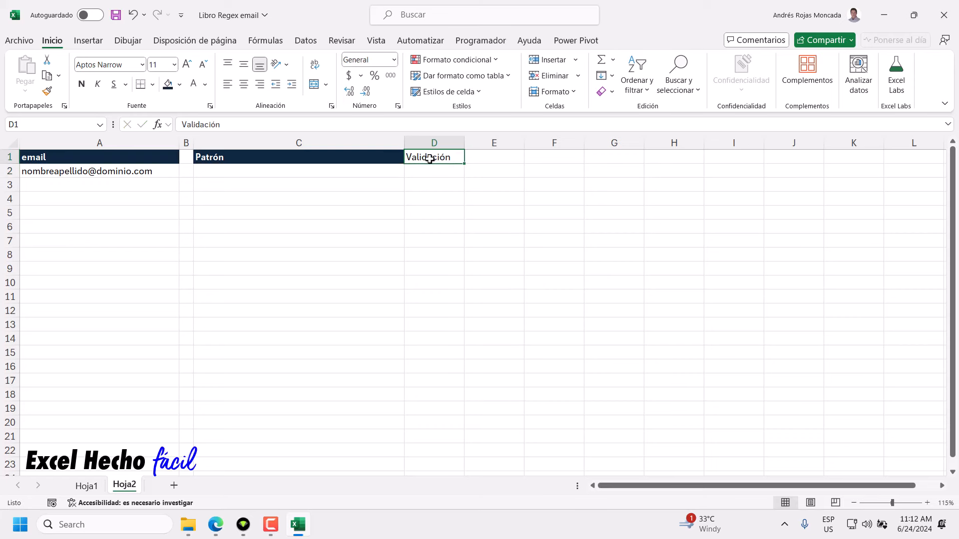
pyautogui.click(385, 156)
pyautogui.click(47, 90)
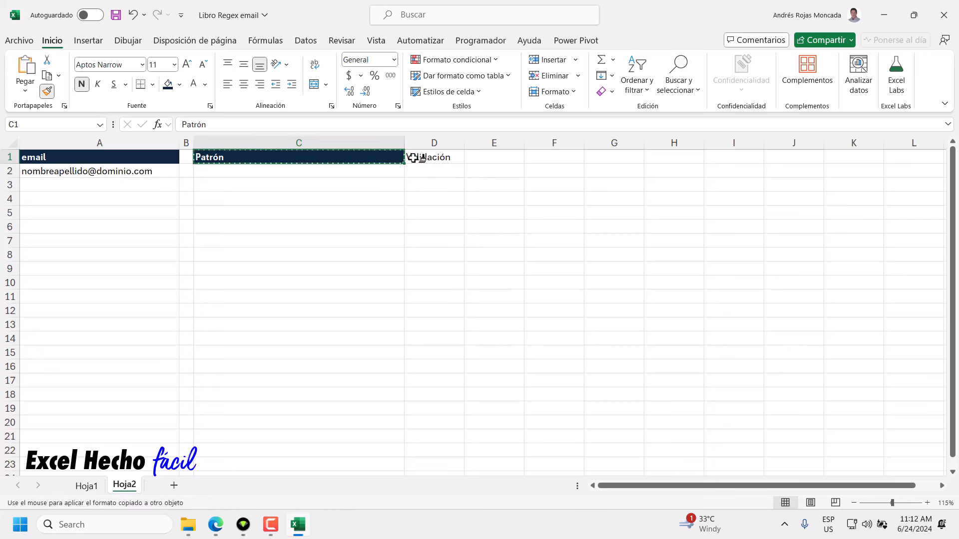
pyautogui.click(415, 158)
# Give the Validación header in D1 a green fill.
pyautogui.click(179, 84)
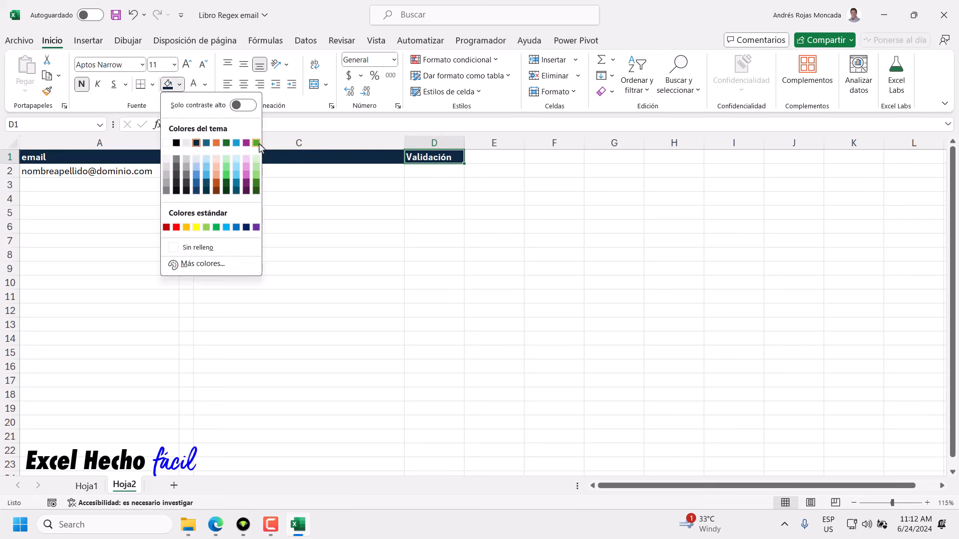
pyautogui.click(257, 144)
pyautogui.click(215, 169)
pyautogui.click(431, 167)
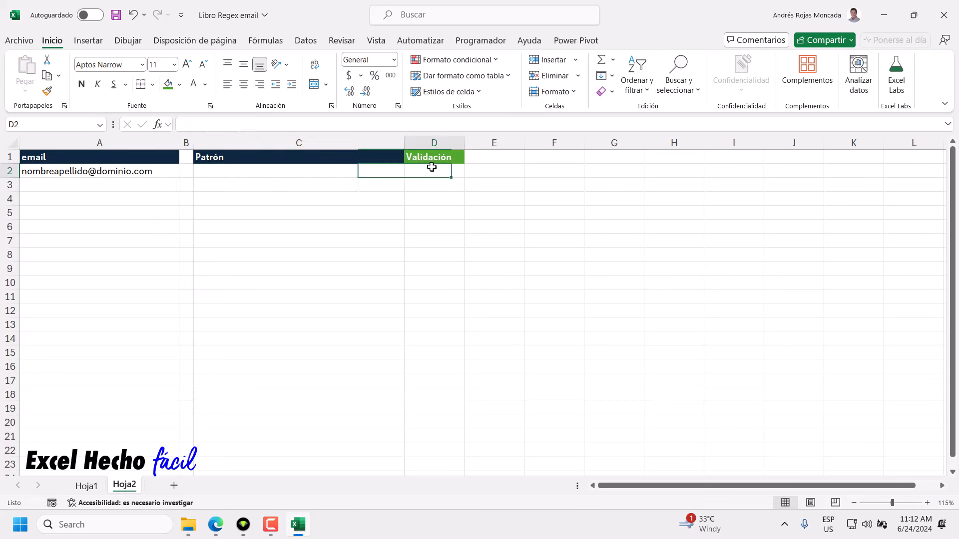
# Enter =REGEXTEST(A2,C2) in D2 using the function autocomplete.
pyautogui.write('=rege')
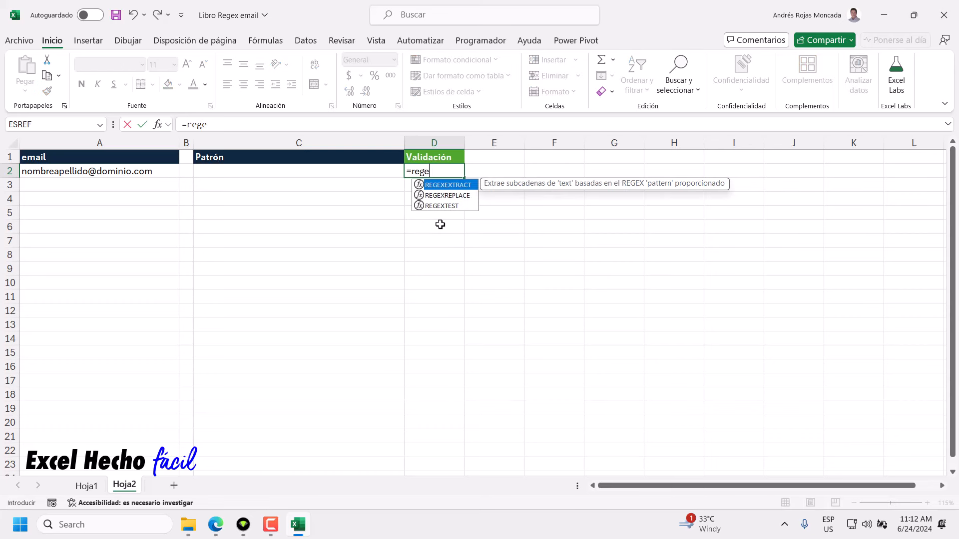
pyautogui.press('Down')
pyautogui.press('Down')
pyautogui.press('Tab')
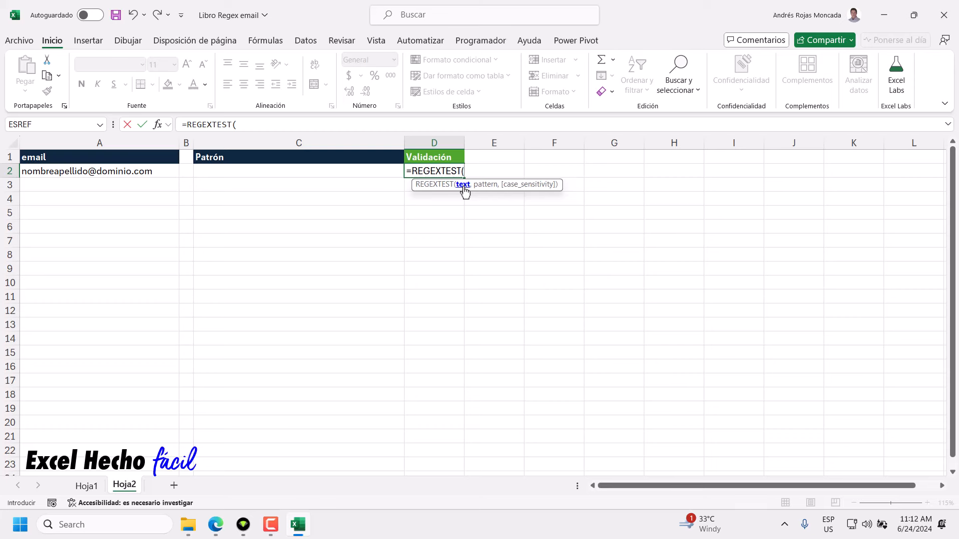
pyautogui.click(163, 174)
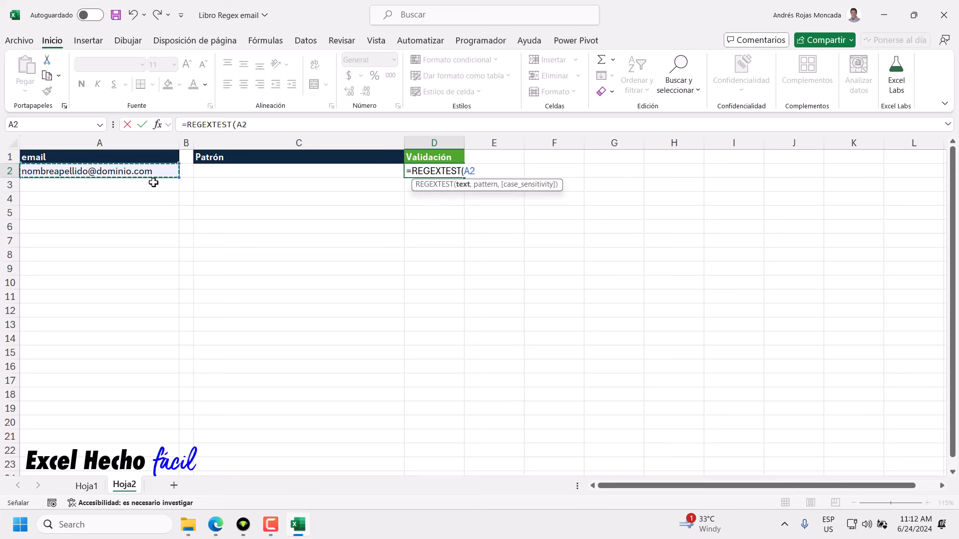
pyautogui.write(',')
pyautogui.click(240, 171)
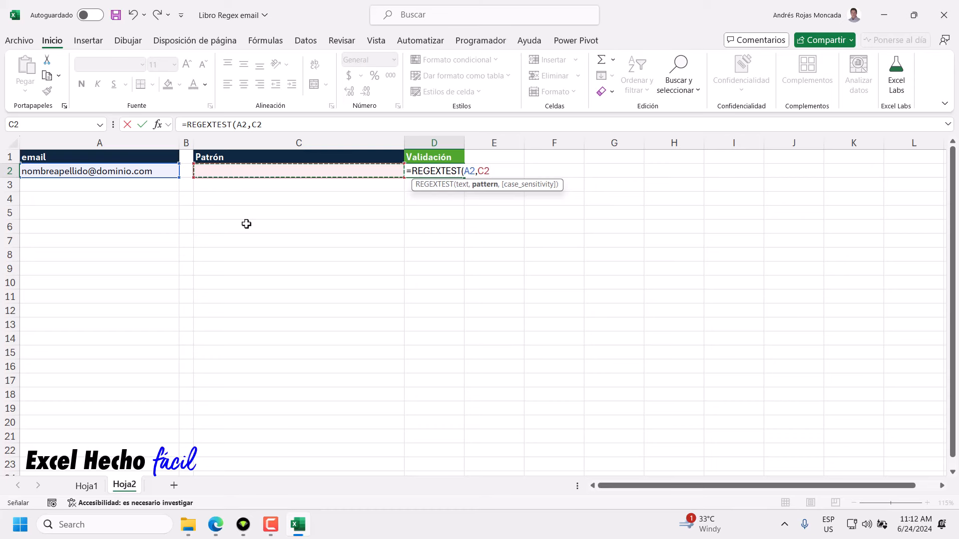
pyautogui.write(')')
pyautogui.press('Return')
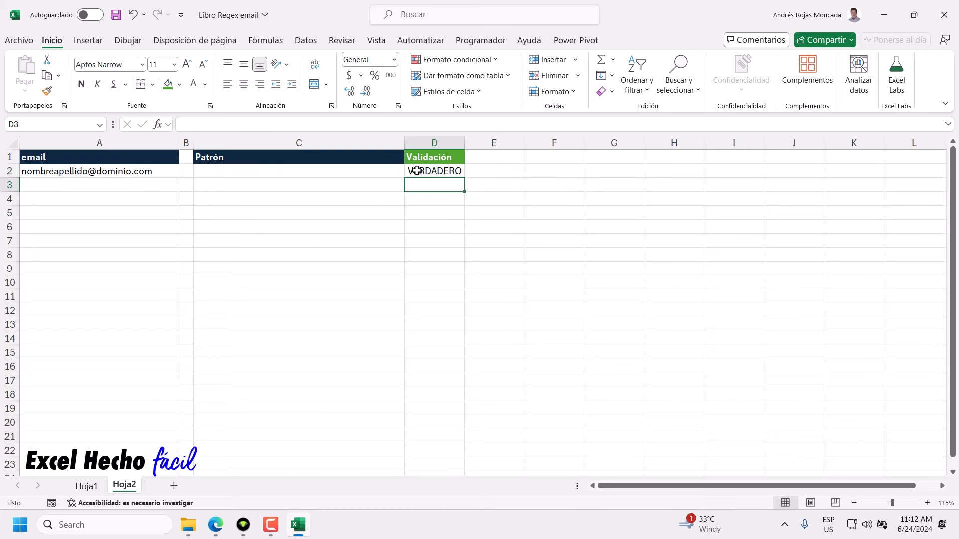
# Check D2's formula against the email in A2 and the empty pattern cell C2.
pyautogui.click(418, 170)
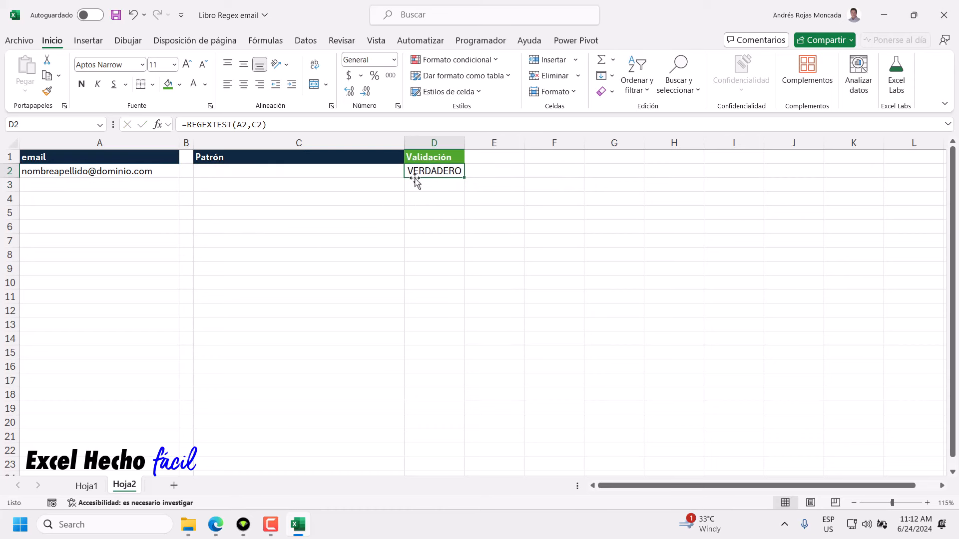
pyautogui.click(340, 172)
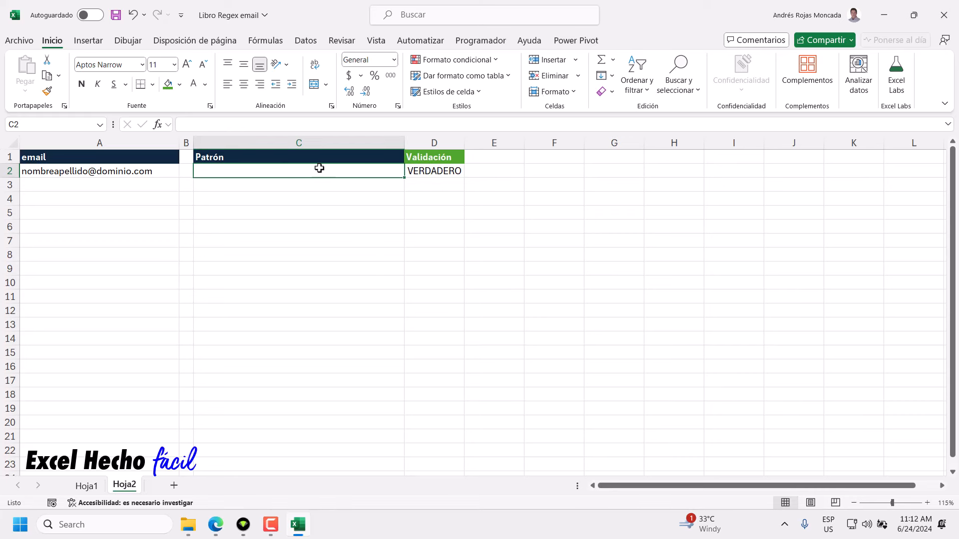
pyautogui.click(154, 172)
pyautogui.click(207, 169)
pyautogui.click(157, 171)
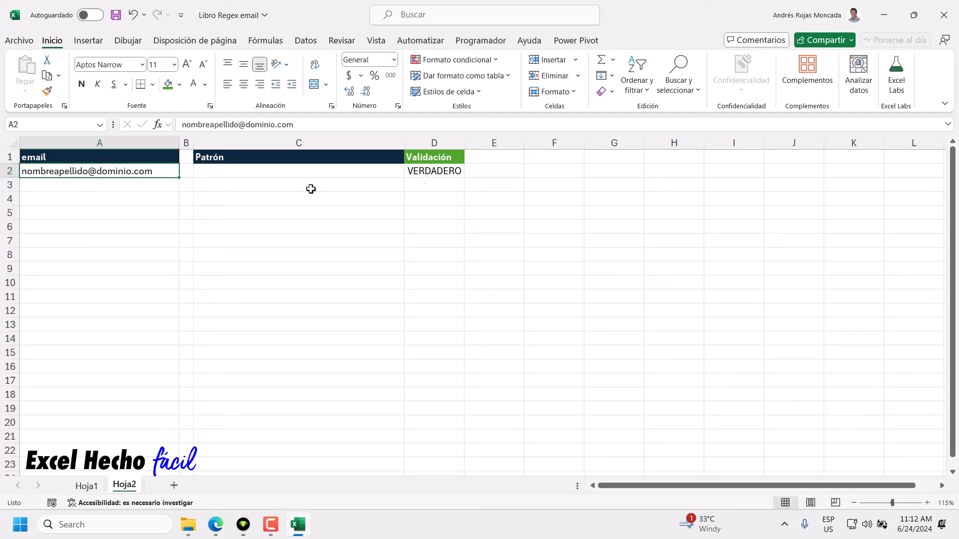
pyautogui.click(447, 172)
pyautogui.click(261, 172)
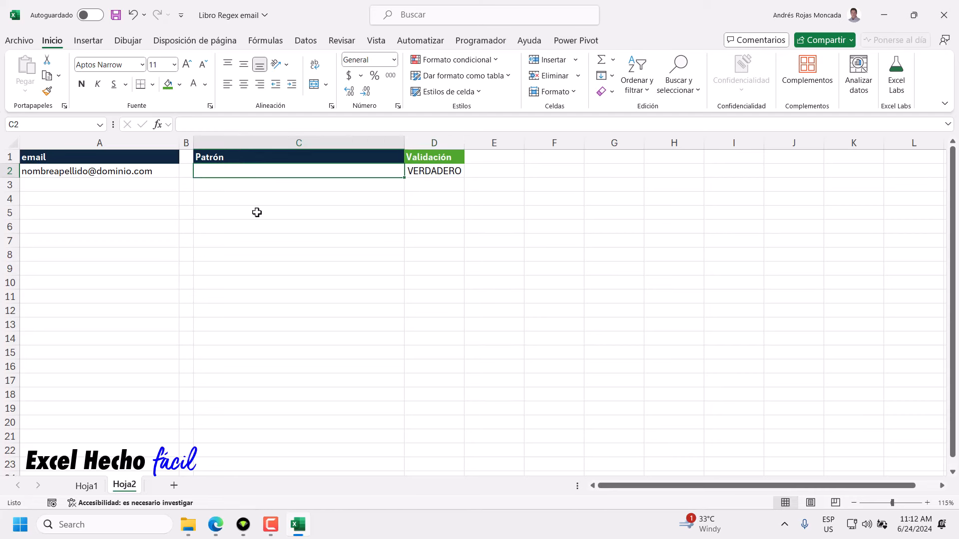
# On the Gmail help page, highlight the rule about starting and ending characters.
pyautogui.click(220, 526)
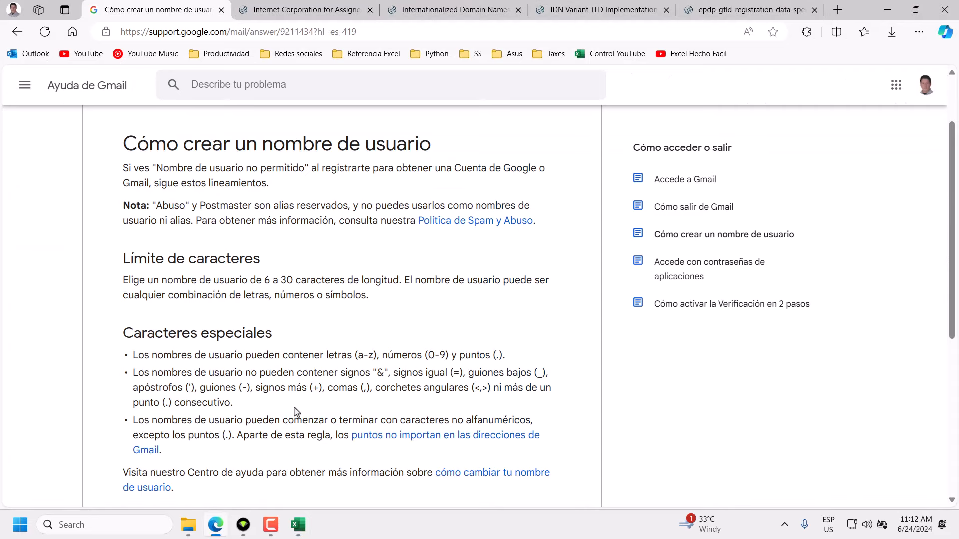
pyautogui.moveTo(171, 452); pyautogui.dragTo(130, 425)
pyautogui.click(174, 456)
pyautogui.tripleClick(158, 449)
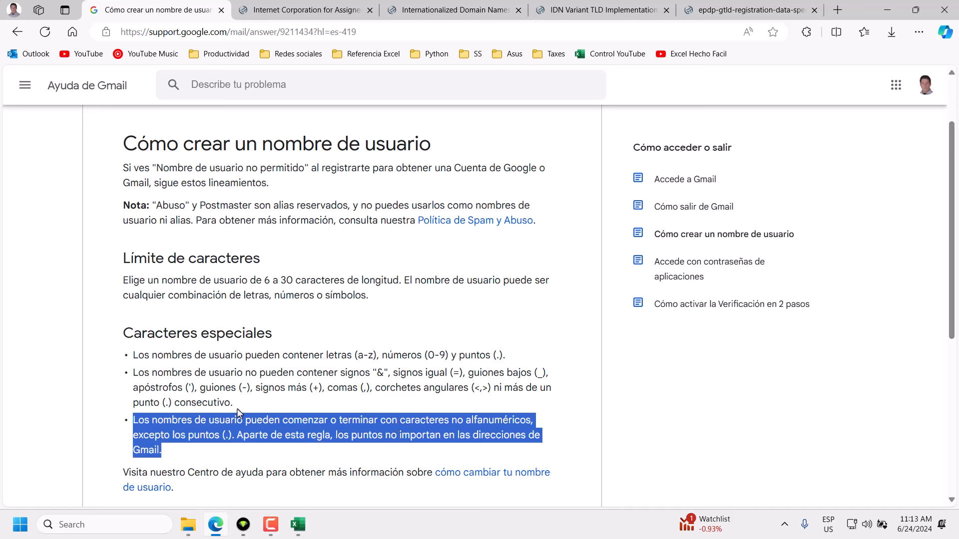
# Reread the forbidden-characters, non-alphanumeric and period rules, then return to the workbook.
pyautogui.moveTo(239, 411); pyautogui.dragTo(130, 374)
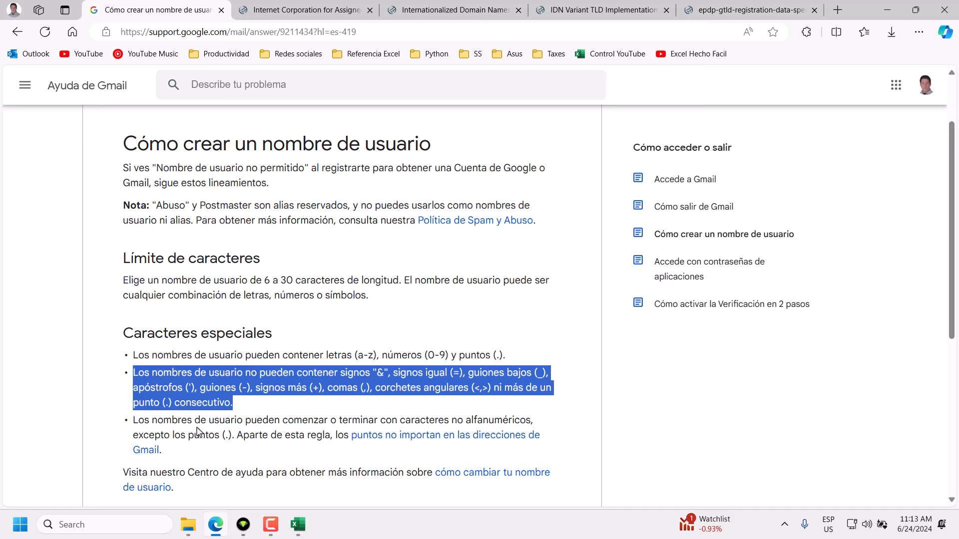
pyautogui.moveTo(132, 420); pyautogui.dragTo(531, 422)
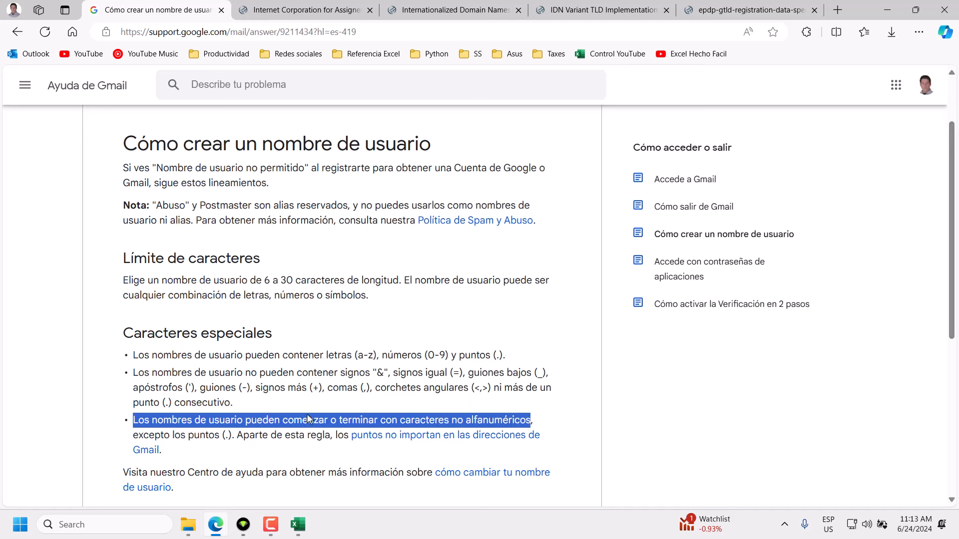
pyautogui.moveTo(233, 404); pyautogui.dragTo(132, 372)
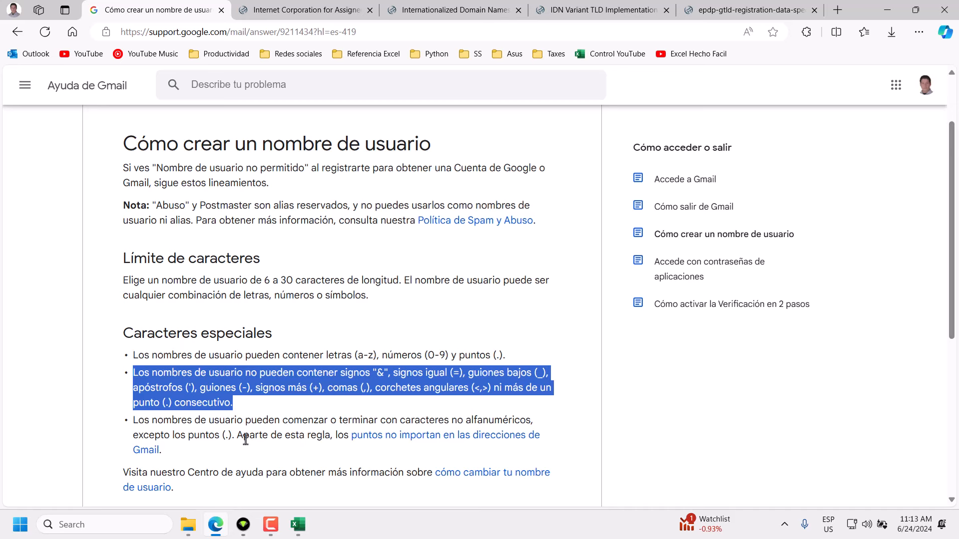
pyautogui.moveTo(224, 436); pyautogui.dragTo(229, 436)
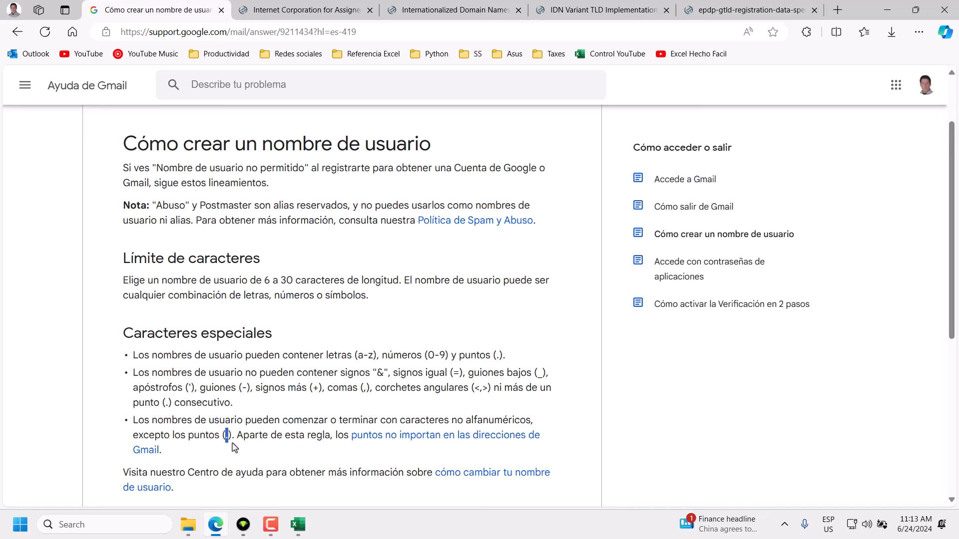
pyautogui.moveTo(237, 407); pyautogui.dragTo(131, 372)
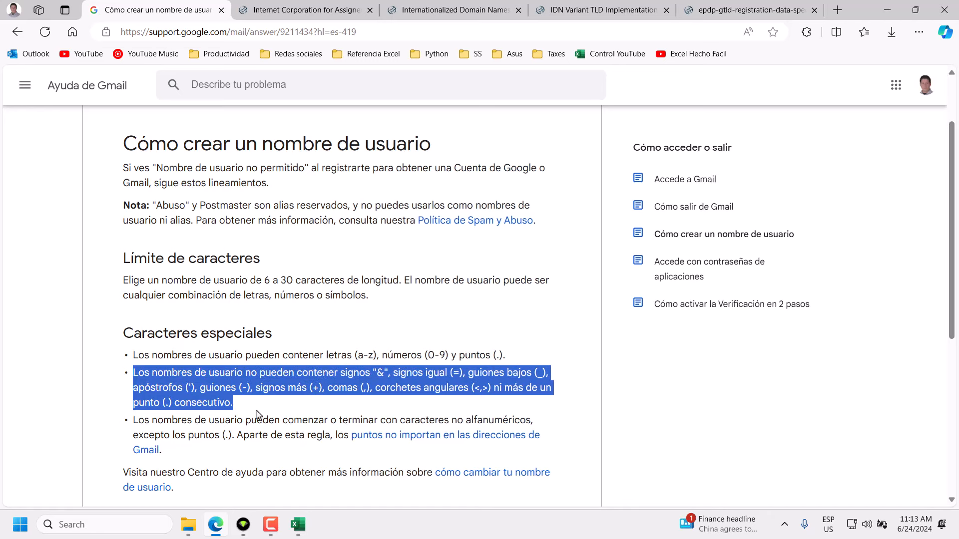
pyautogui.click(278, 439)
pyautogui.click(297, 524)
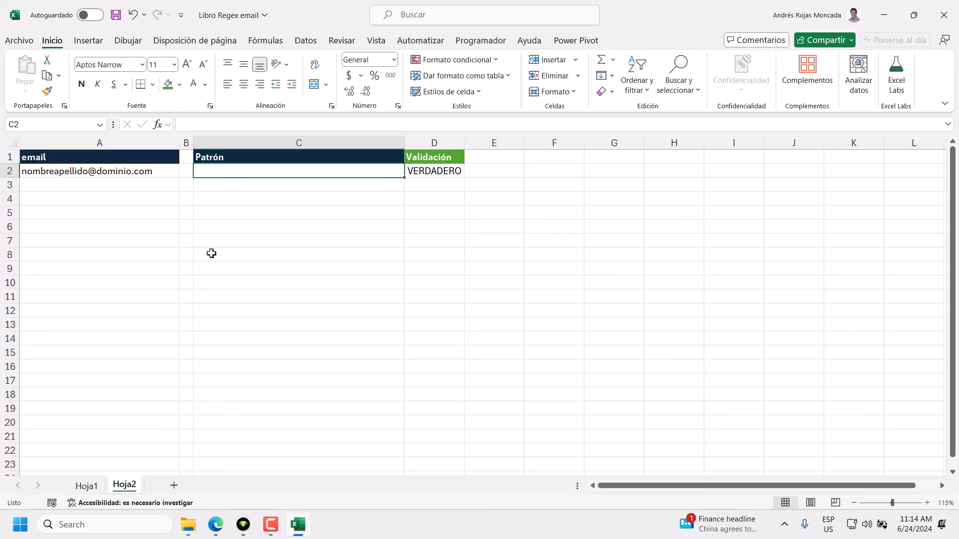
# Type [conjunto] as the start of the pattern in C2.
pyautogui.write('[]')
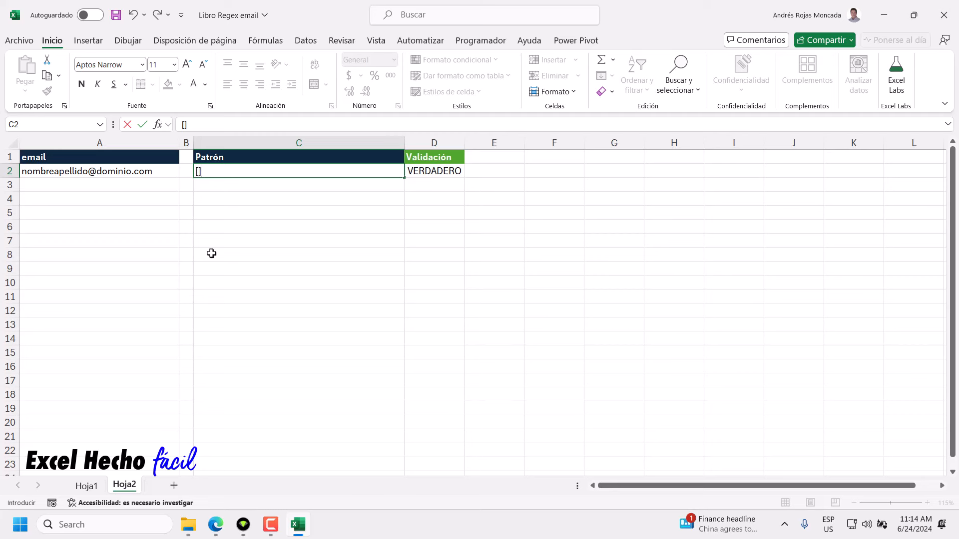
pyautogui.click(199, 171)
pyautogui.write('conjunto')
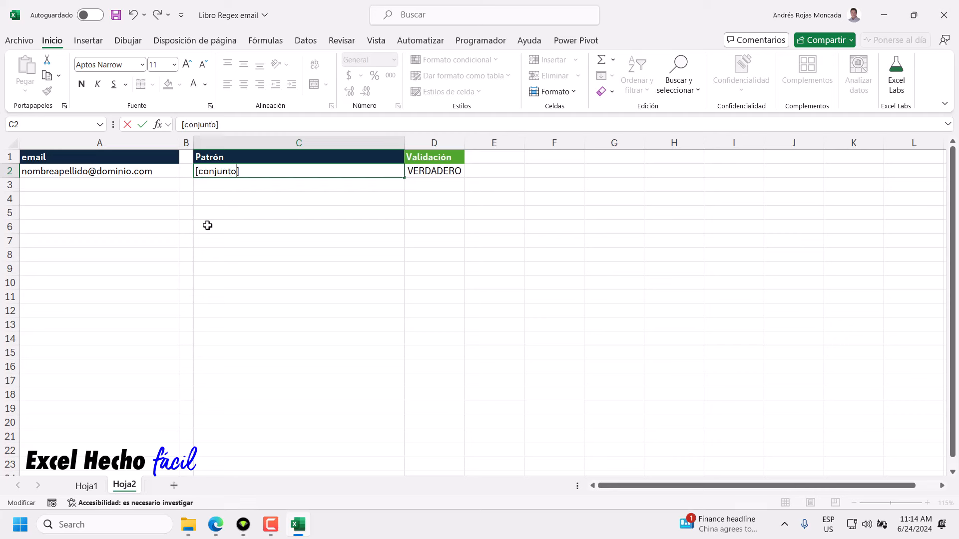
pyautogui.moveTo(236, 172); pyautogui.dragTo(198, 172)
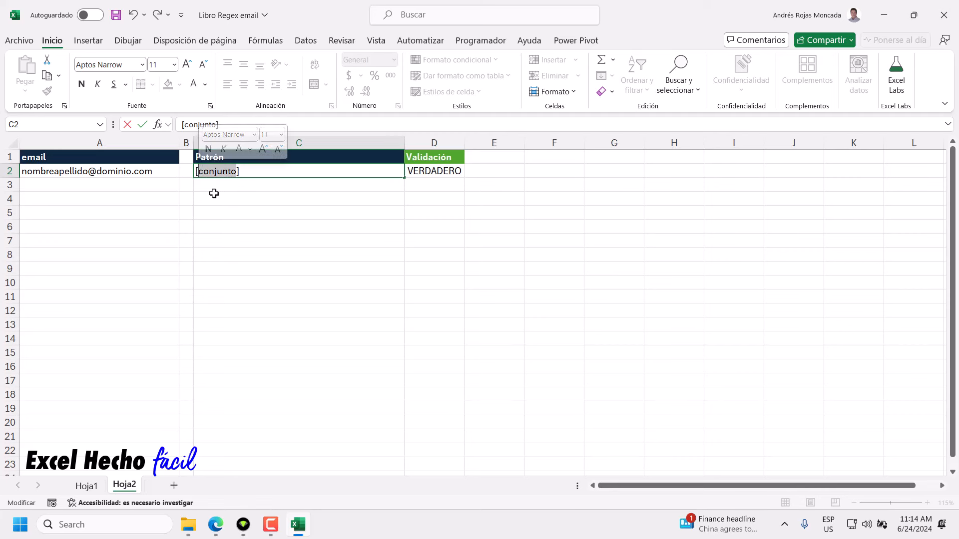
pyautogui.click(233, 172)
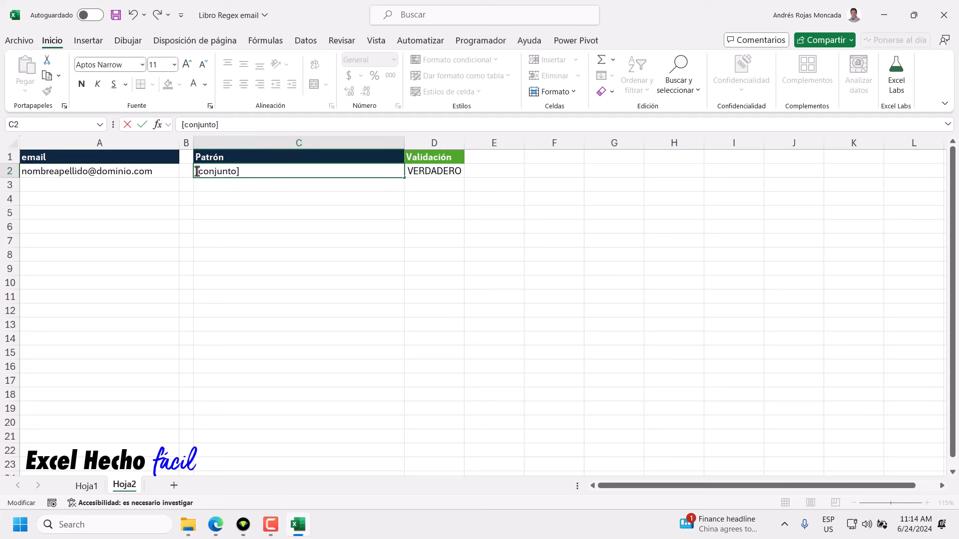
pyautogui.moveTo(203, 171); pyautogui.dragTo(236, 172)
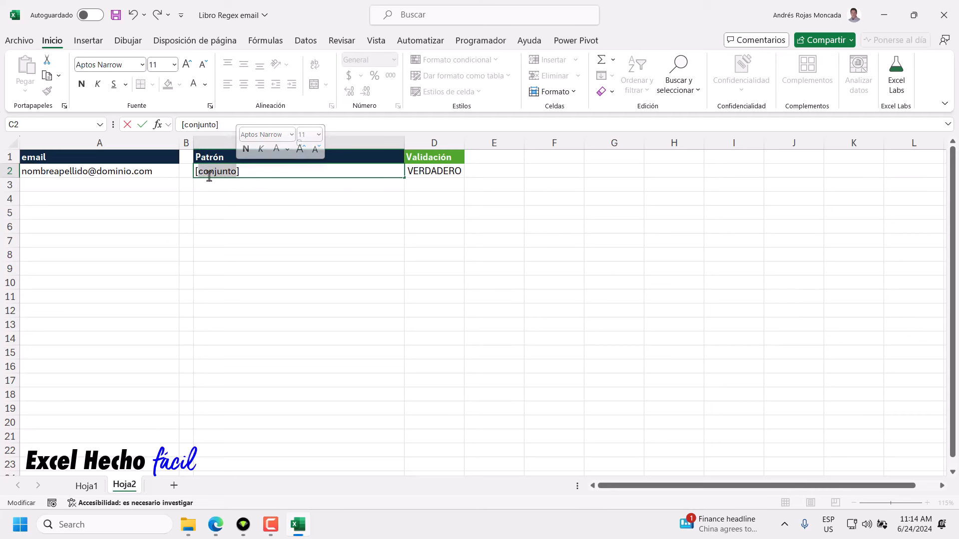
# Prefix the C2 pattern with ^ to read ^[conjunto], then return to the Gmail rules.
pyautogui.click(198, 172)
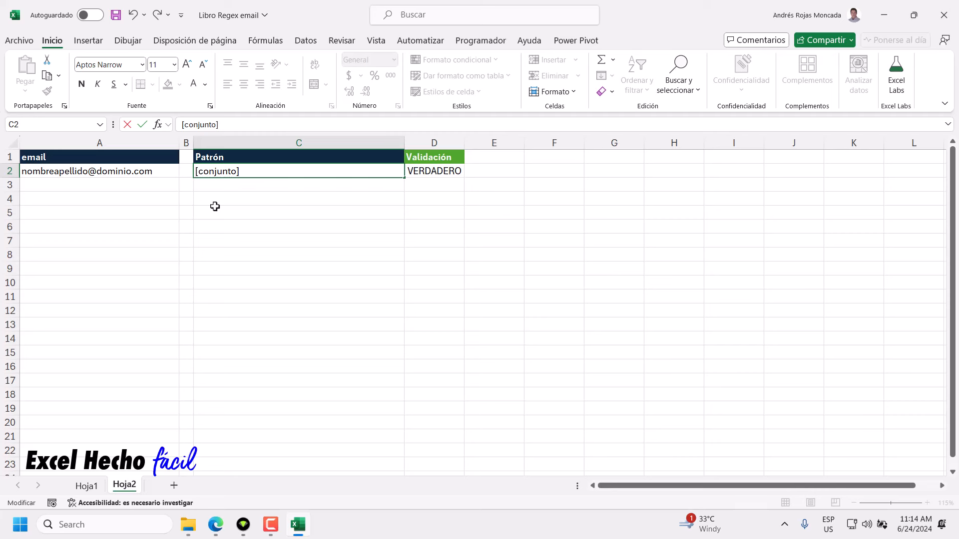
pyautogui.write('^')
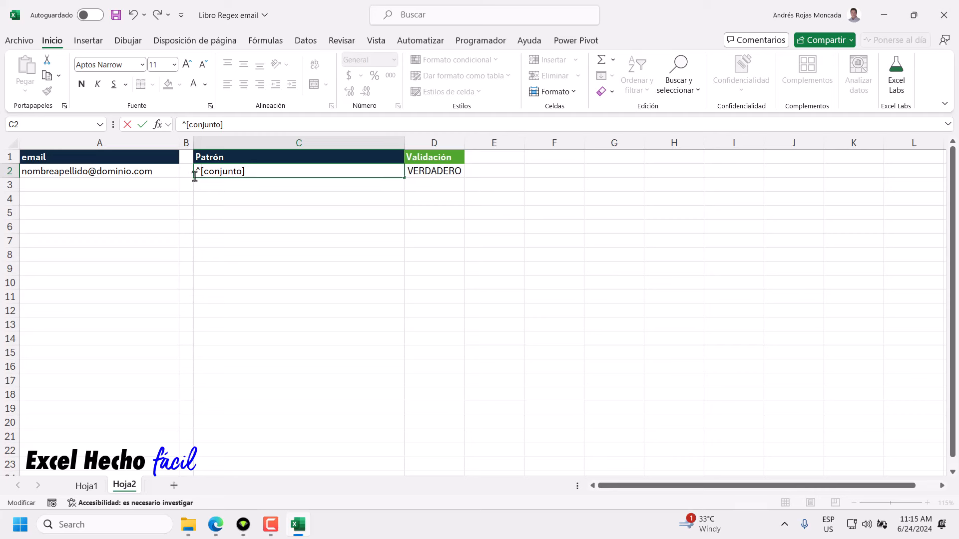
pyautogui.moveTo(200, 171); pyautogui.dragTo(195, 172)
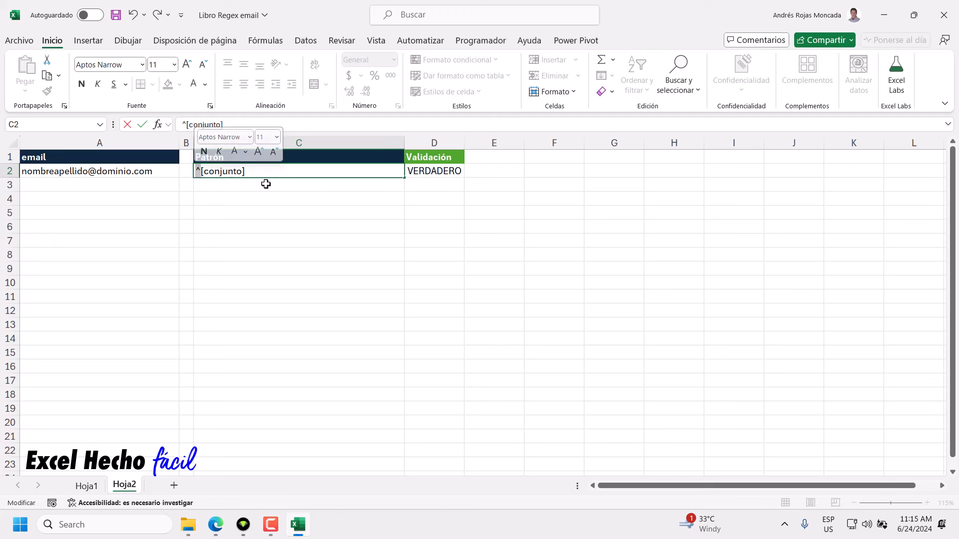
pyautogui.click(199, 171)
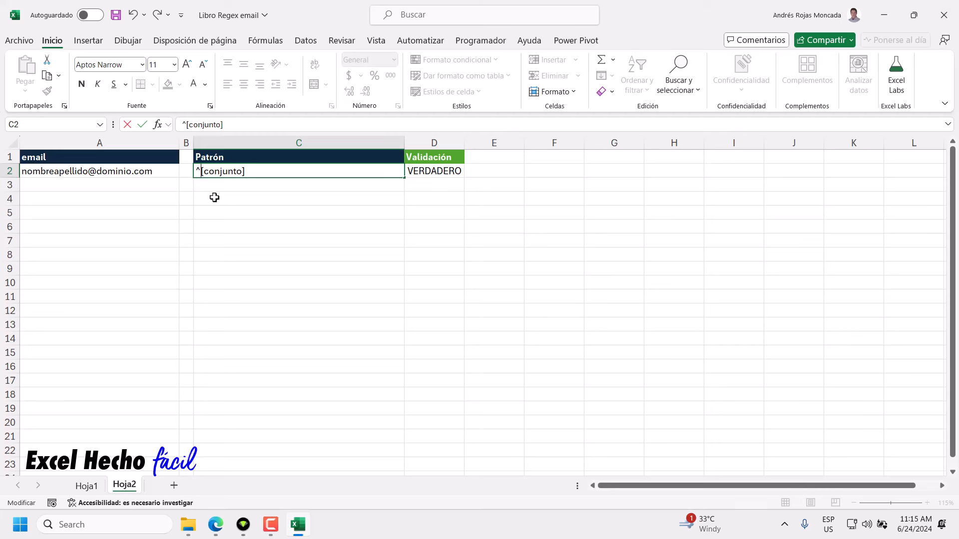
pyautogui.moveTo(203, 170); pyautogui.dragTo(240, 171)
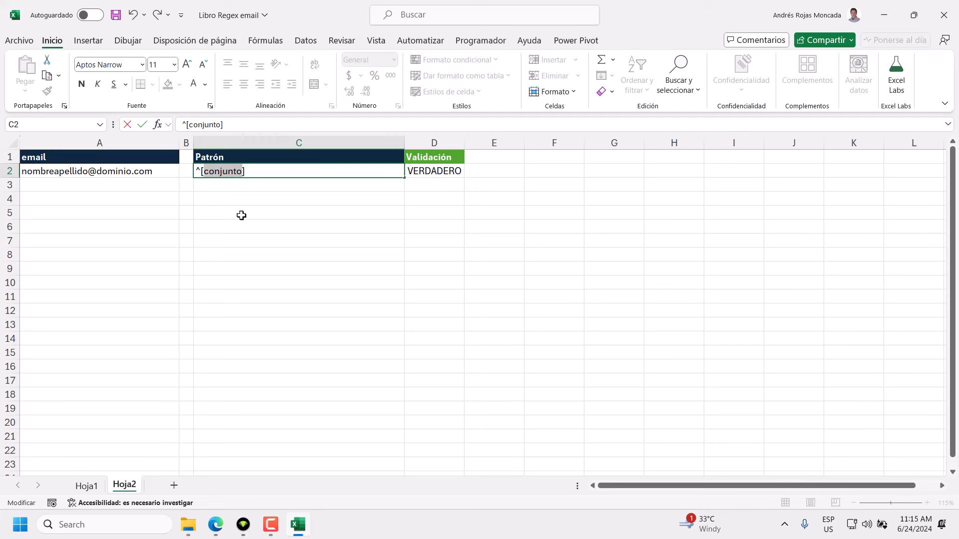
pyautogui.click(217, 526)
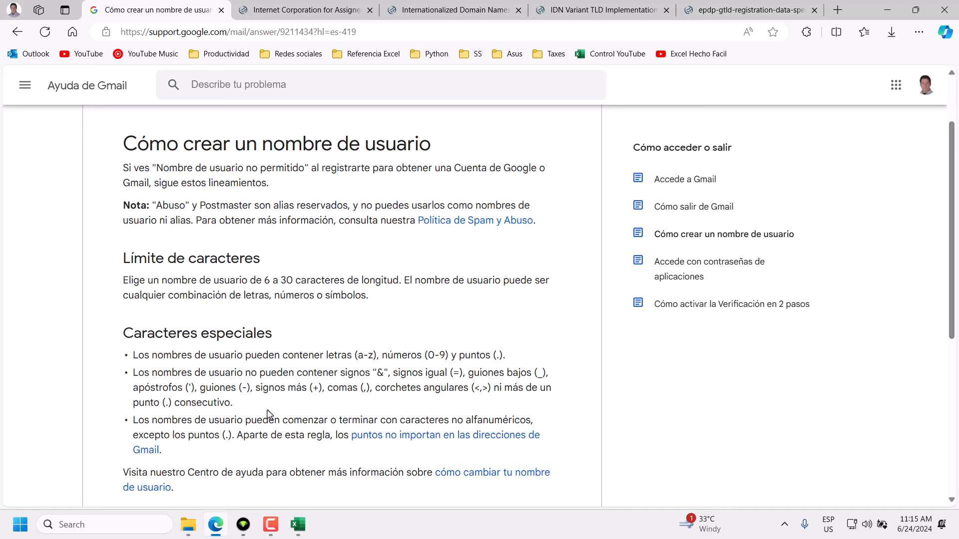
# Highlight the forbidden-characters rule and the allowed letters (a-z) and period on the Gmail username help page.
pyautogui.moveTo(233, 404); pyautogui.dragTo(132, 377)
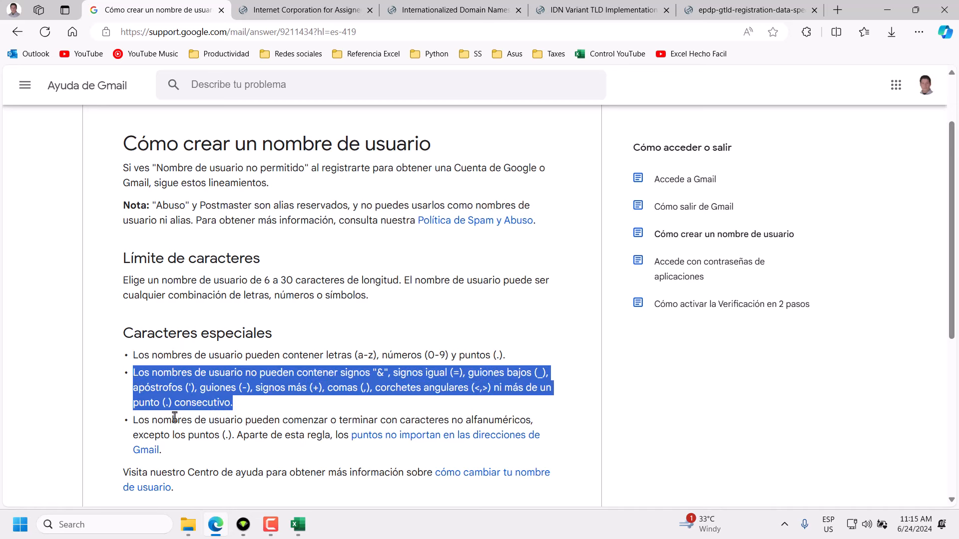
pyautogui.moveTo(228, 436); pyautogui.dragTo(223, 436)
pyautogui.click(321, 408)
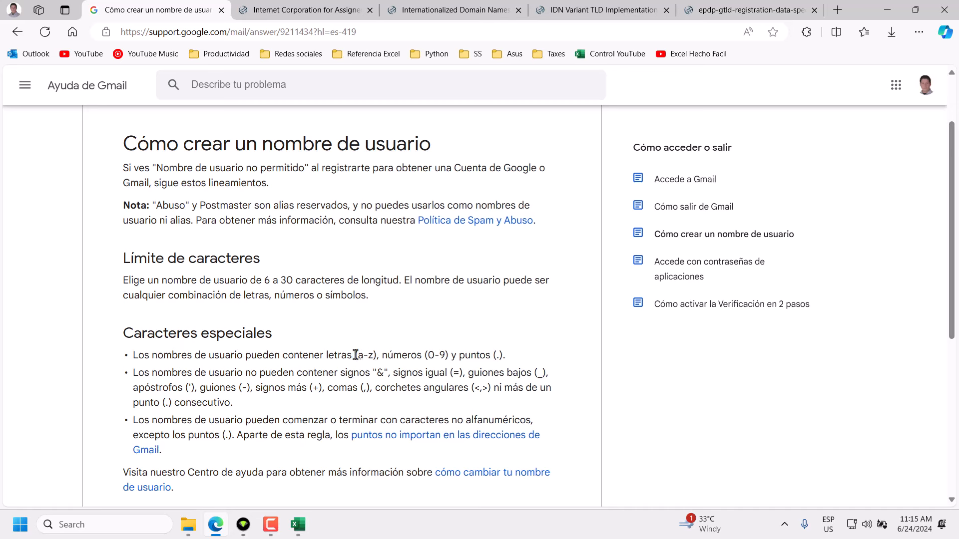
pyautogui.moveTo(354, 355); pyautogui.dragTo(448, 356)
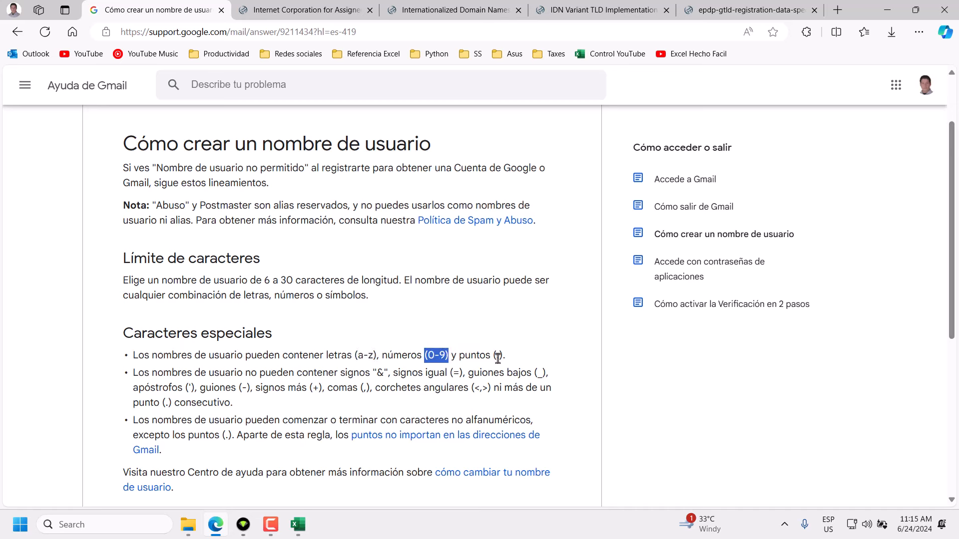
pyautogui.moveTo(228, 436); pyautogui.dragTo(225, 436)
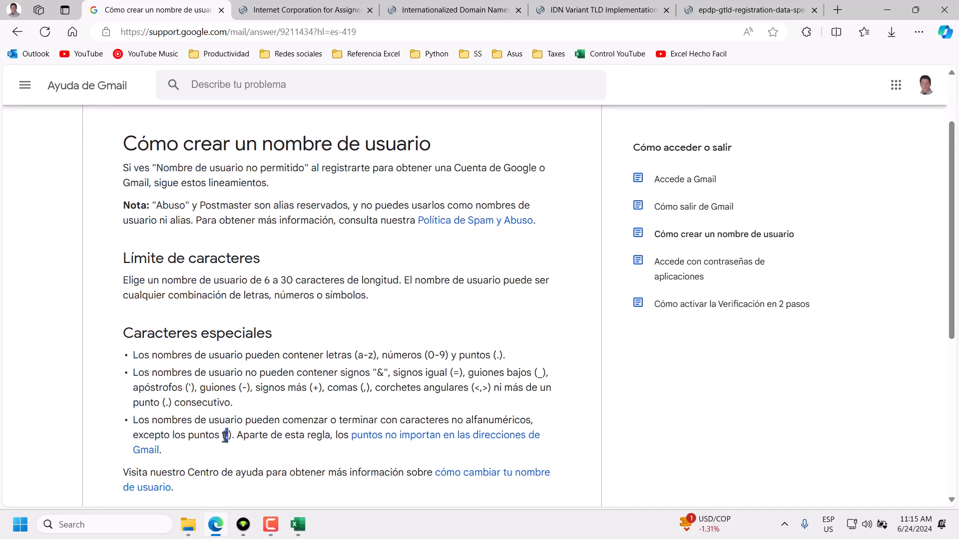
pyautogui.moveTo(233, 403); pyautogui.dragTo(136, 372)
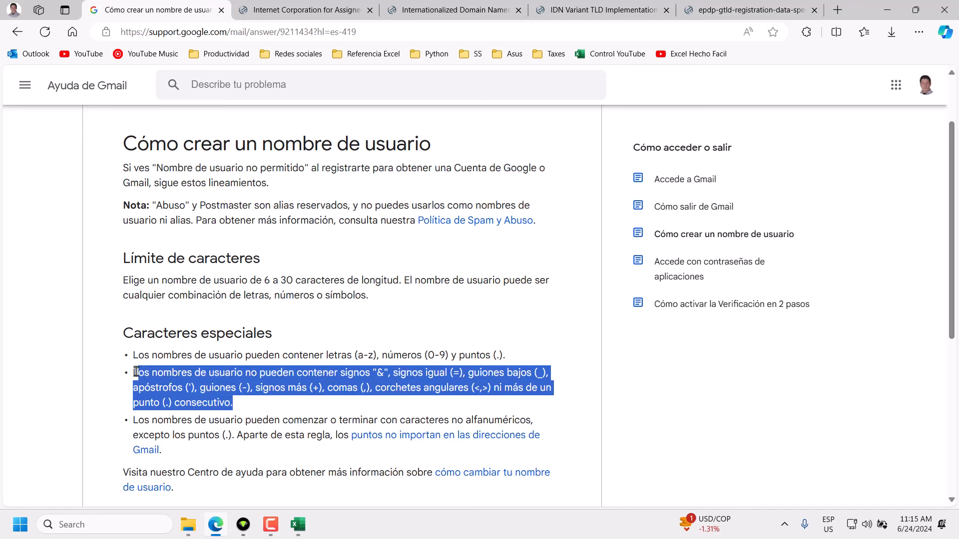
pyautogui.click(253, 408)
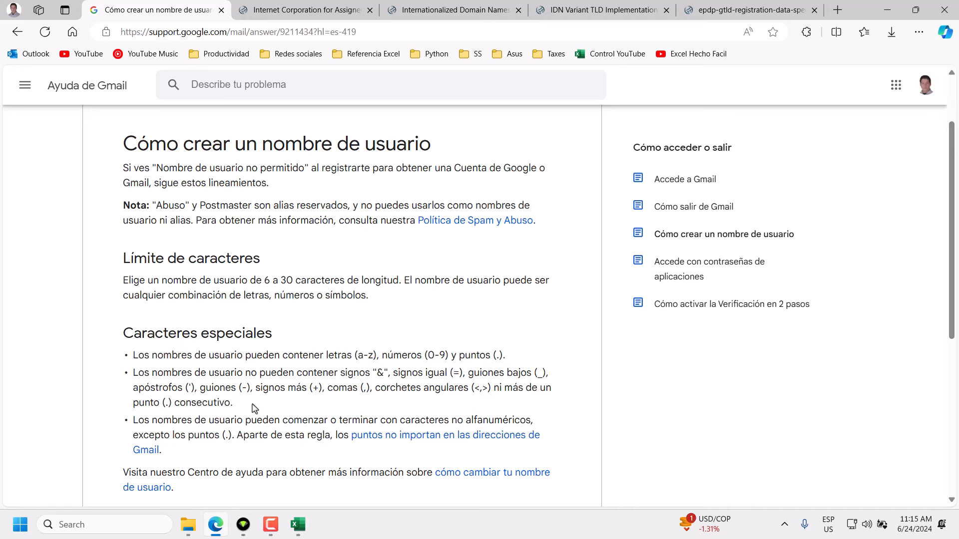
# In C2, insert ^ after the opening bracket and replace the conjunto placeholder with &=_.
pyautogui.click(297, 525)
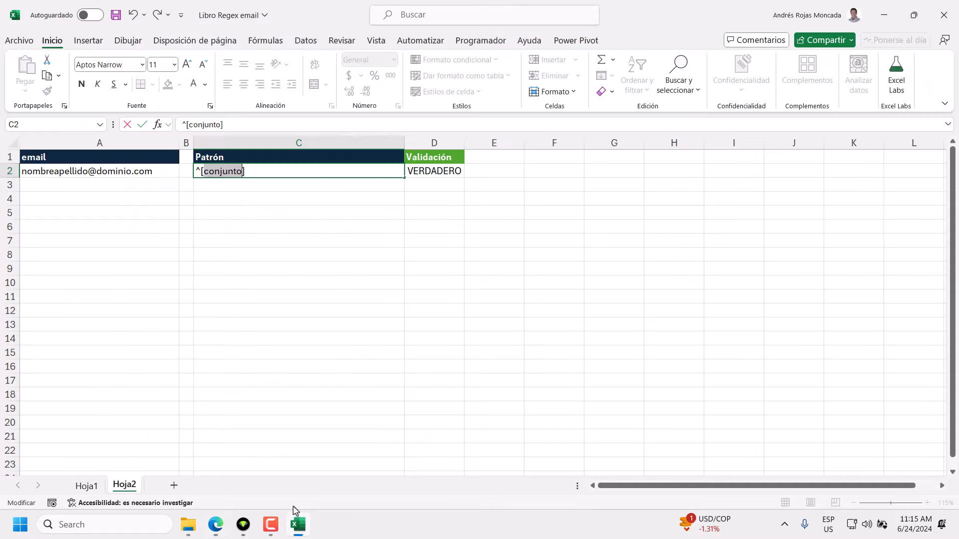
pyautogui.click(204, 173)
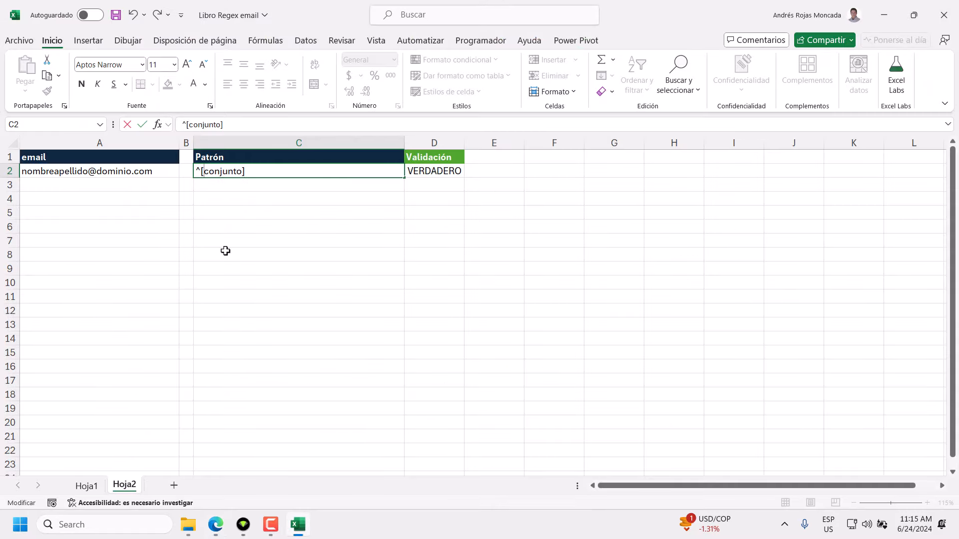
pyautogui.write('^')
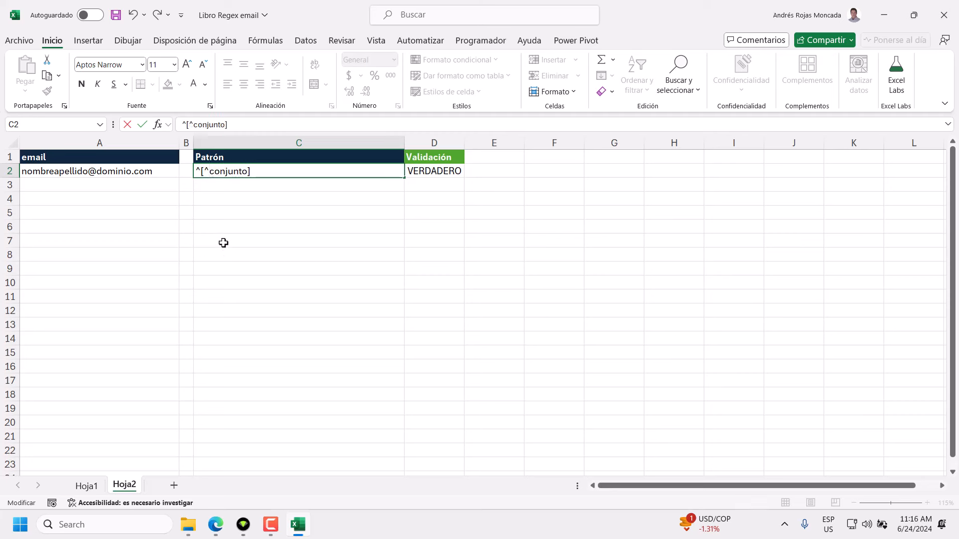
pyautogui.moveTo(209, 171); pyautogui.dragTo(248, 171)
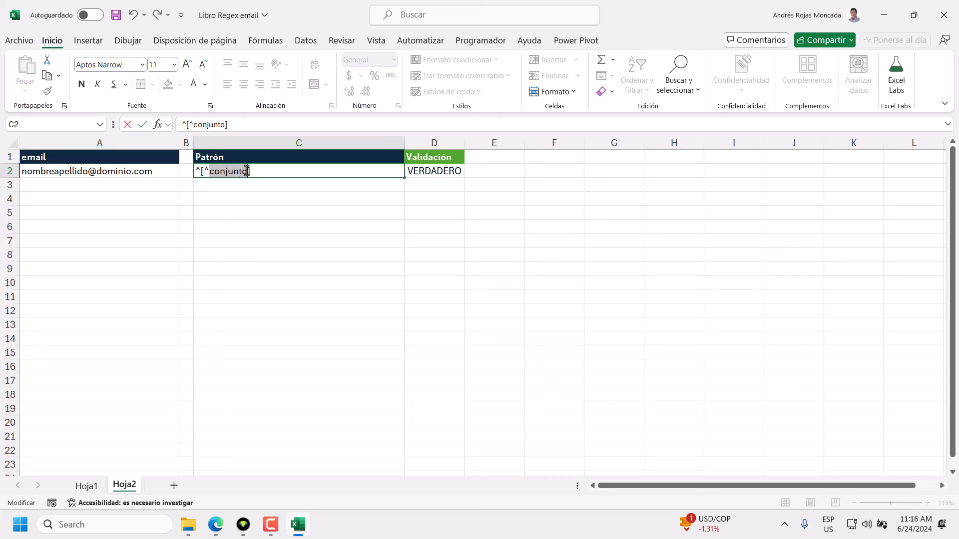
pyautogui.press('BackSpace')
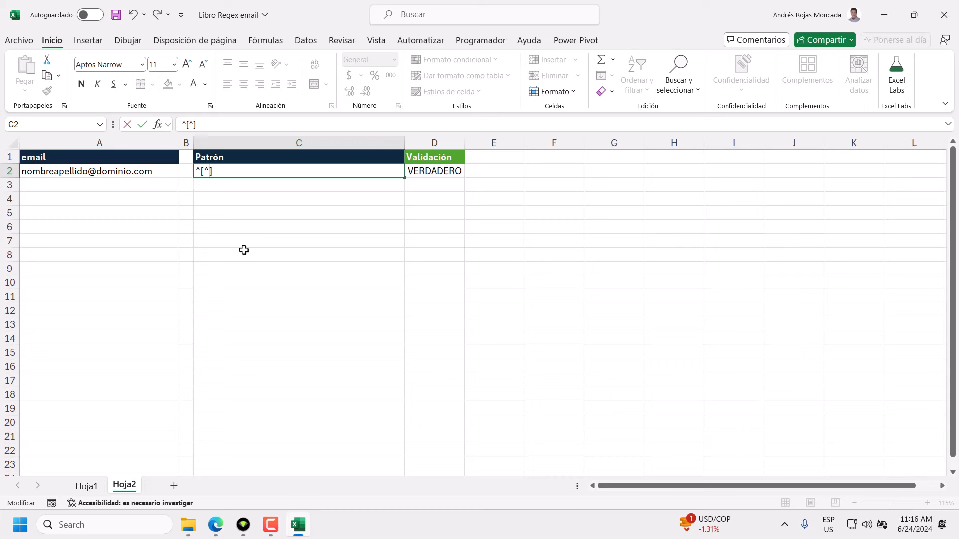
pyautogui.click(216, 524)
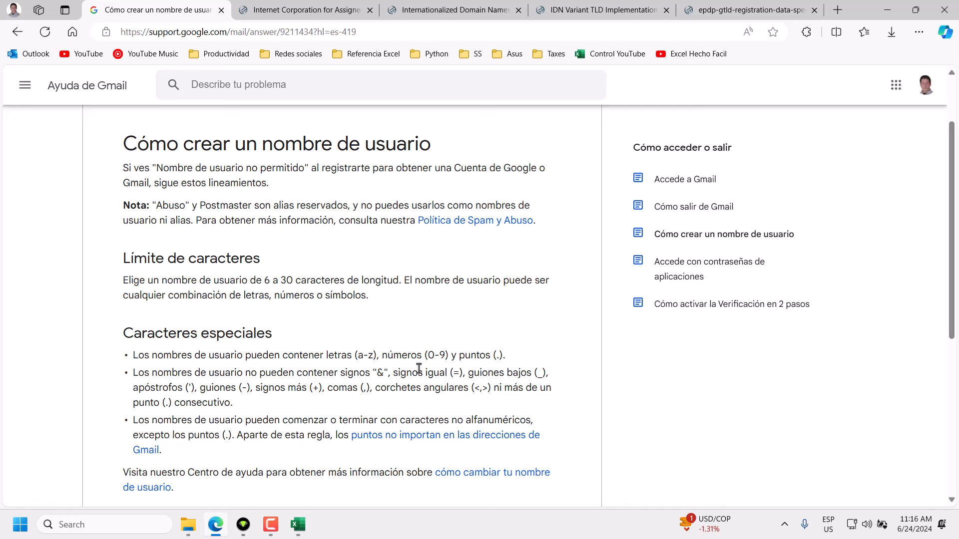
pyautogui.click(299, 523)
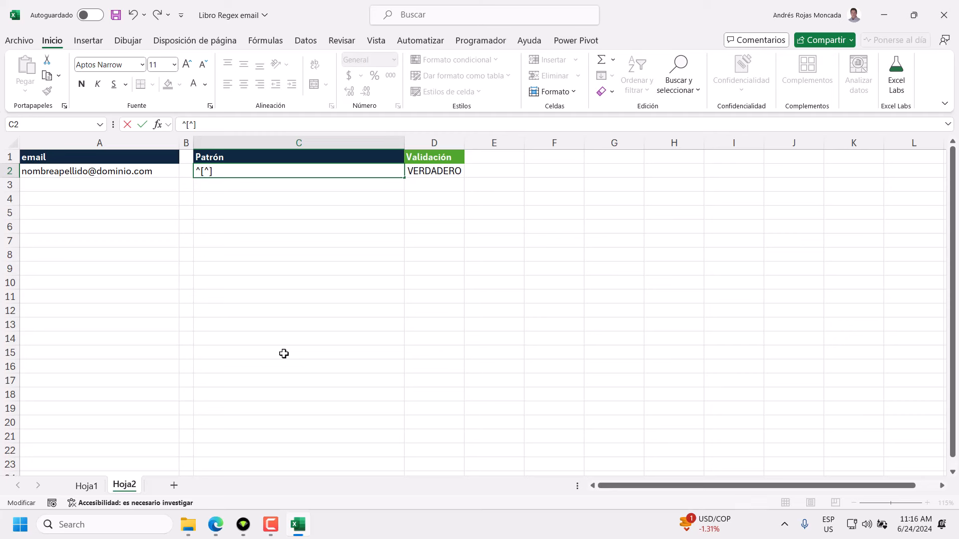
pyautogui.write('&=_')
pyautogui.hotkey('alt', 'Tab')
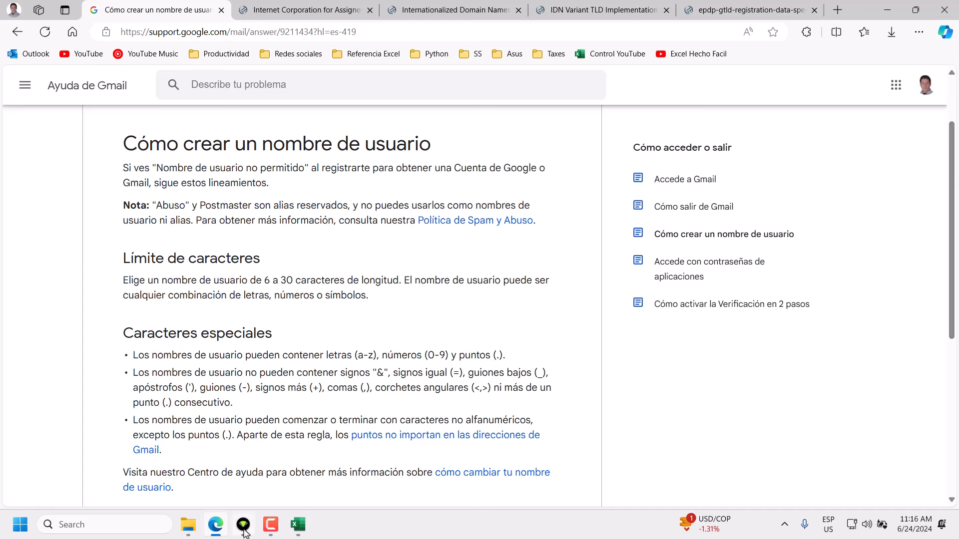
# Add the symbols '-+,<> to C2's excluded set, making it ^[^&=_'-+,<>].
pyautogui.click(298, 524)
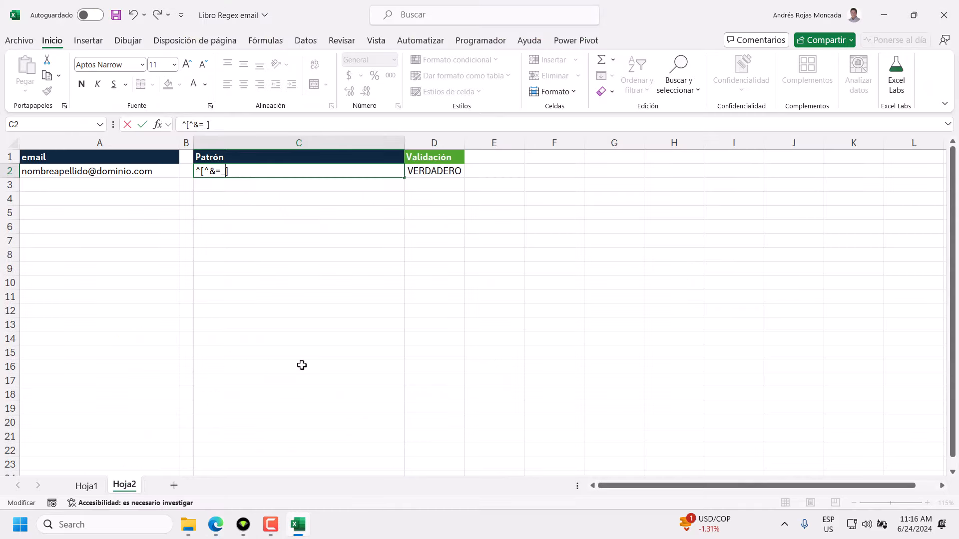
pyautogui.write("'-+,<>")
pyautogui.click(225, 530)
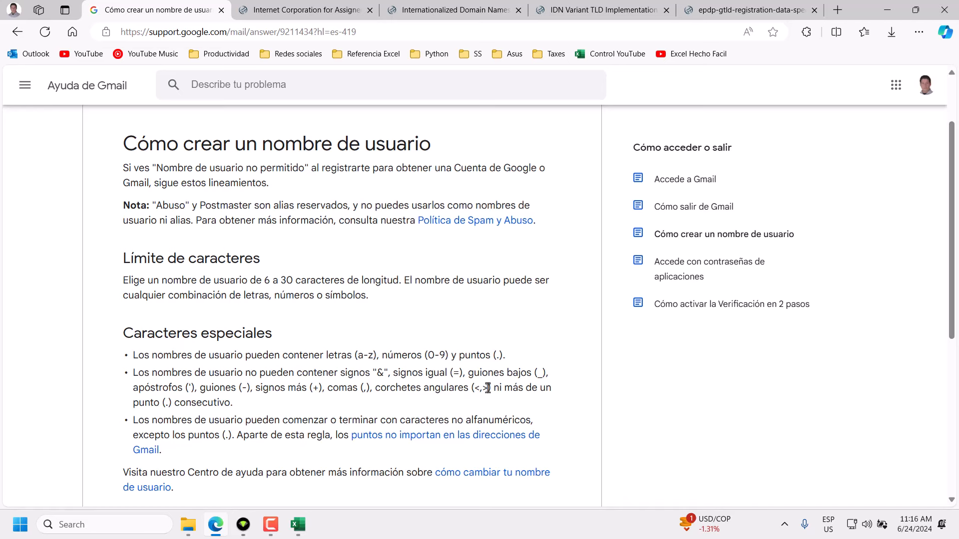
# Walk through the pattern's ^ anchor, negated bracket set and forbidden-symbol list by selecting each part.
pyautogui.click(298, 524)
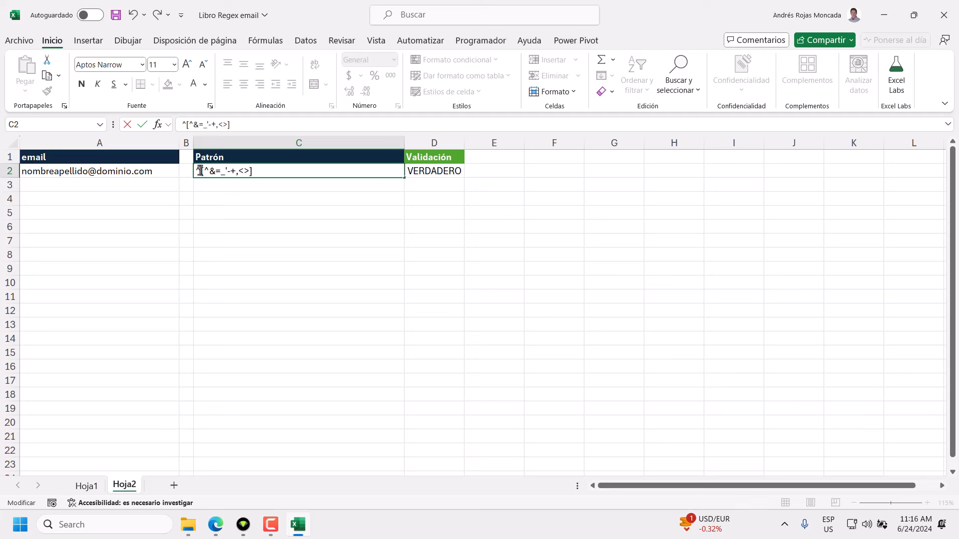
pyautogui.moveTo(199, 169); pyautogui.dragTo(193, 178)
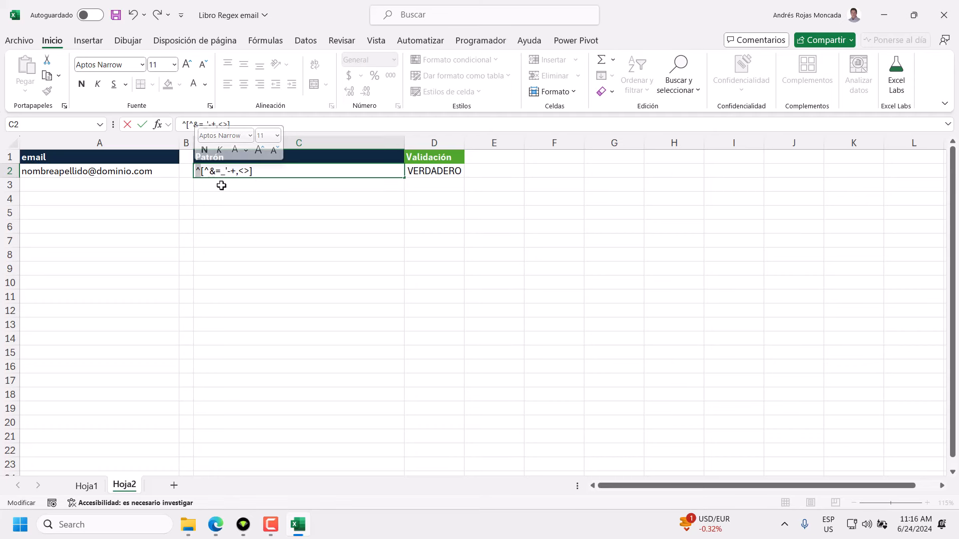
pyautogui.moveTo(250, 171); pyautogui.dragTo(209, 171)
pyautogui.click(202, 174)
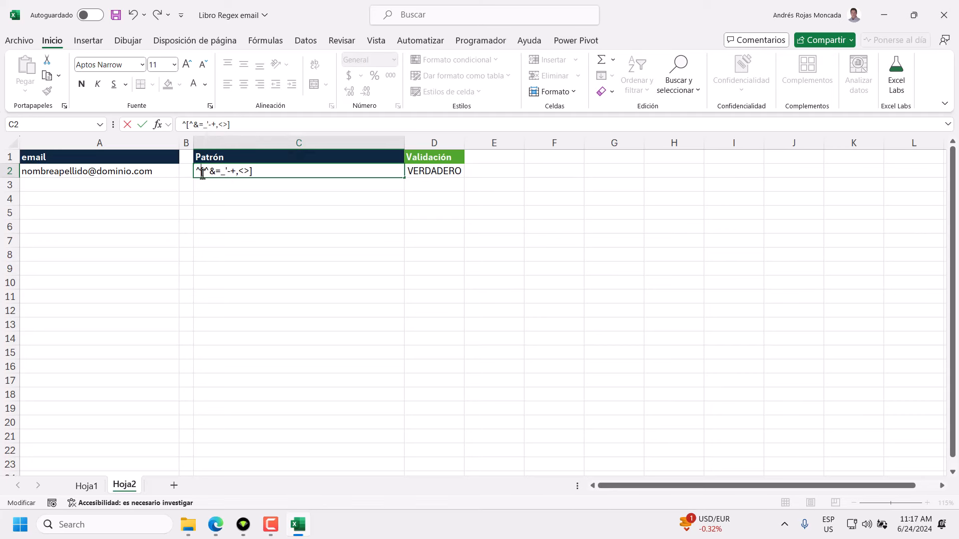
pyautogui.moveTo(199, 171); pyautogui.dragTo(196, 171)
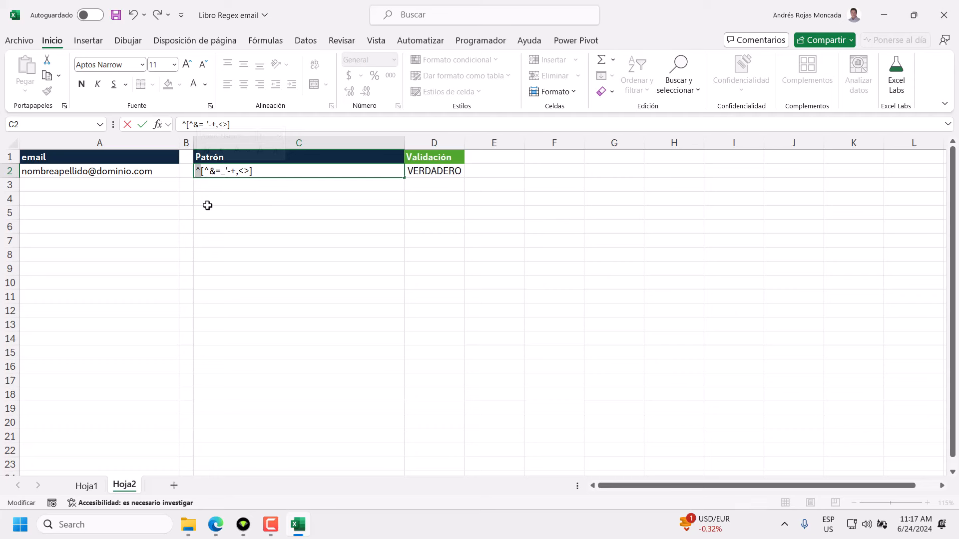
pyautogui.moveTo(252, 170); pyautogui.dragTo(196, 171)
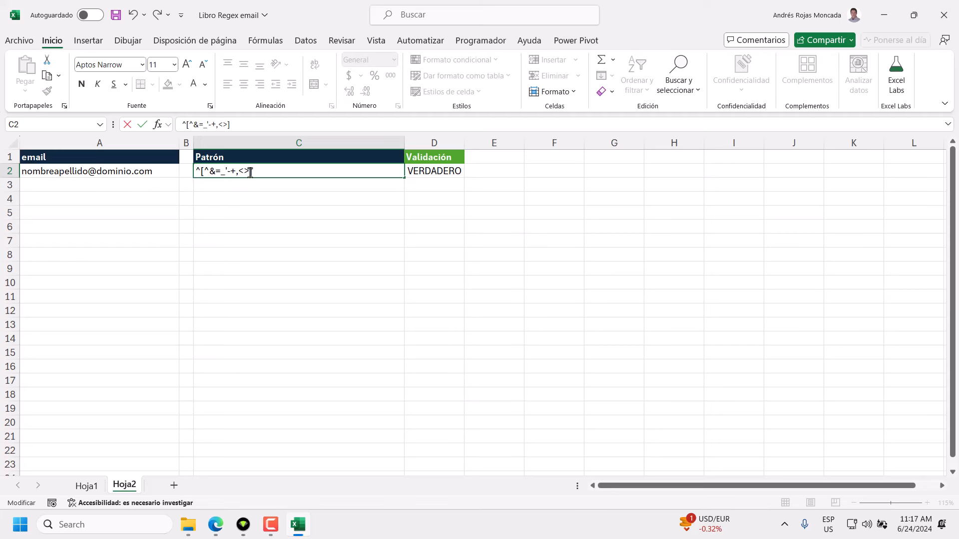
pyautogui.moveTo(250, 172); pyautogui.dragTo(207, 171)
pyautogui.moveTo(249, 173); pyautogui.dragTo(210, 172)
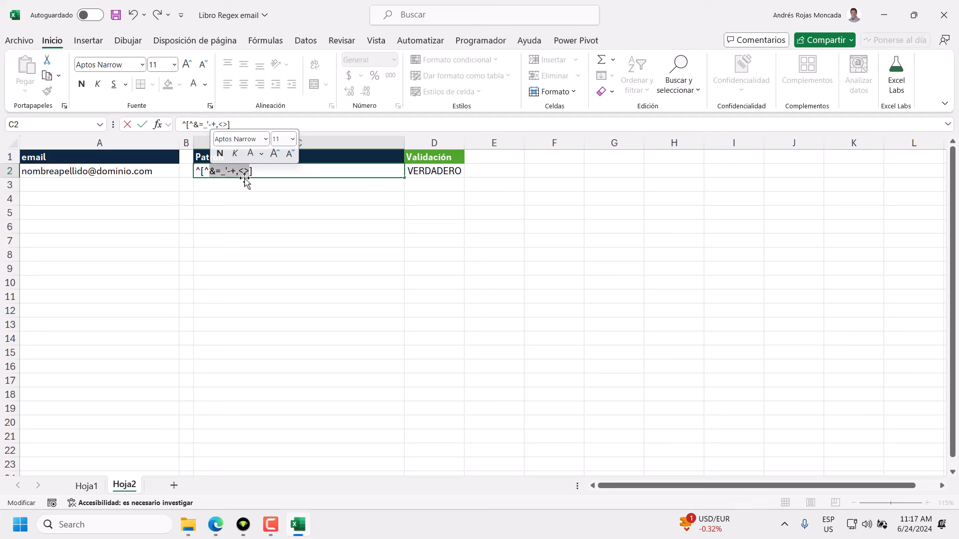
pyautogui.click(210, 172)
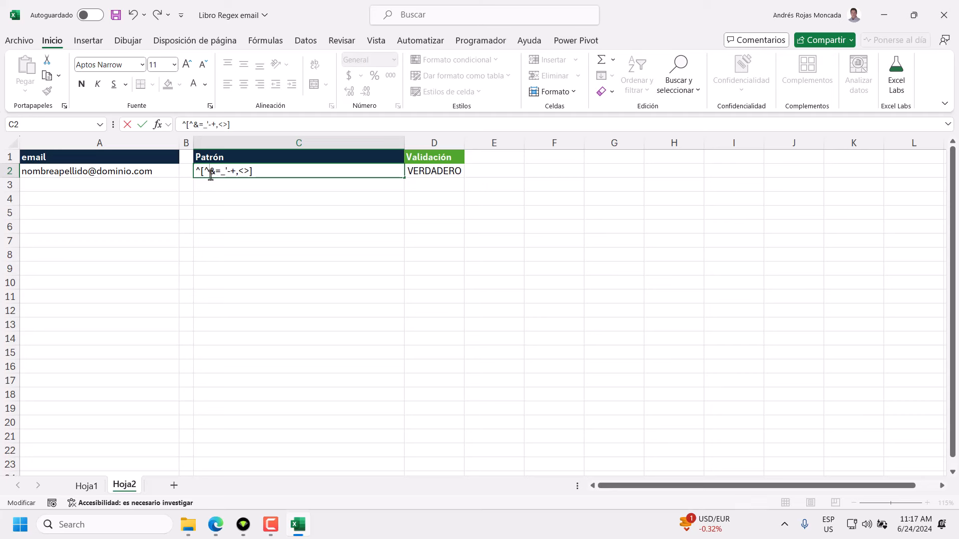
pyautogui.moveTo(210, 172); pyautogui.dragTo(249, 171)
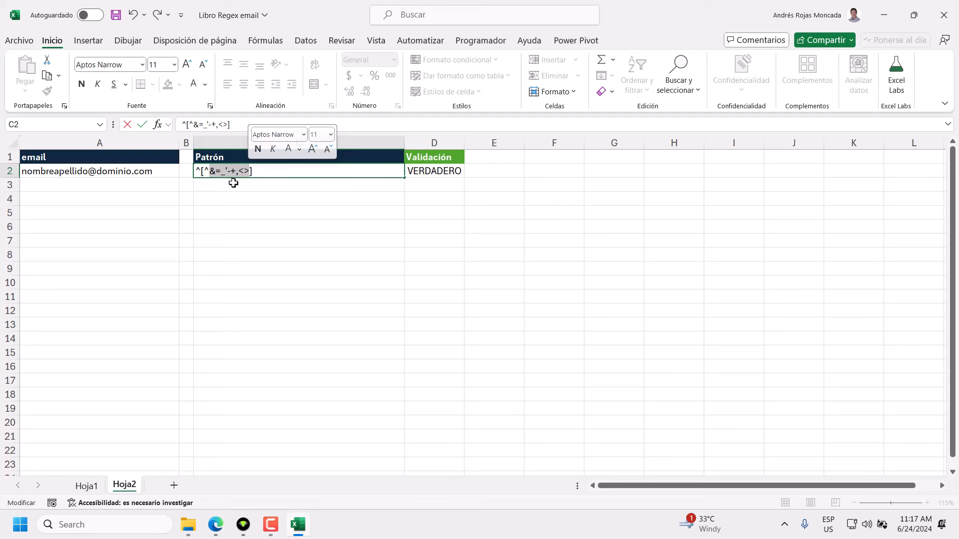
pyautogui.click(215, 527)
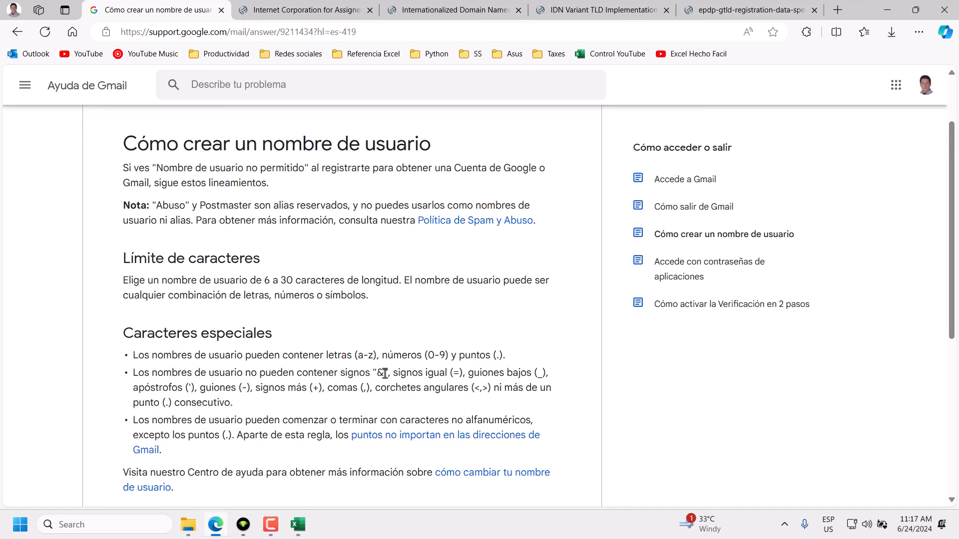
# Check the =, +, - and ' symbols against the Gmail username rules text.
pyautogui.doubleClick(455, 374)
pyautogui.click(459, 374)
pyautogui.doubleClick(315, 388)
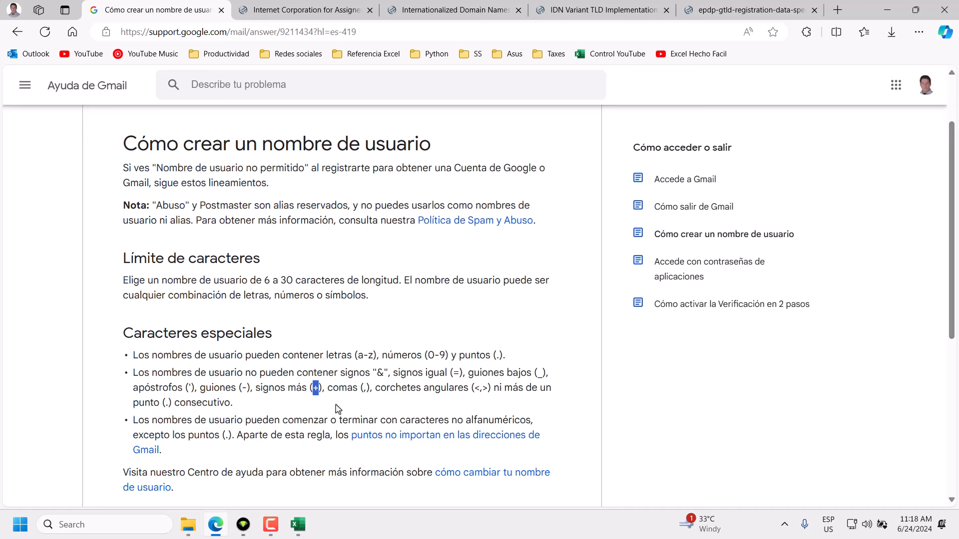
pyautogui.click(322, 389)
pyautogui.moveTo(324, 389); pyautogui.dragTo(313, 388)
pyautogui.click(324, 400)
pyautogui.doubleClick(316, 388)
pyautogui.doubleClick(244, 388)
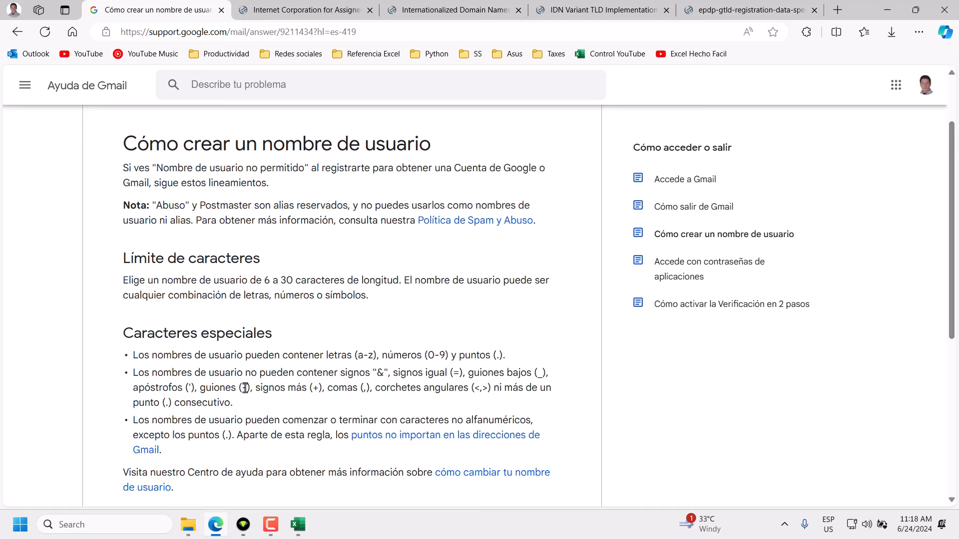
pyautogui.doubleClick(189, 388)
pyautogui.doubleClick(315, 389)
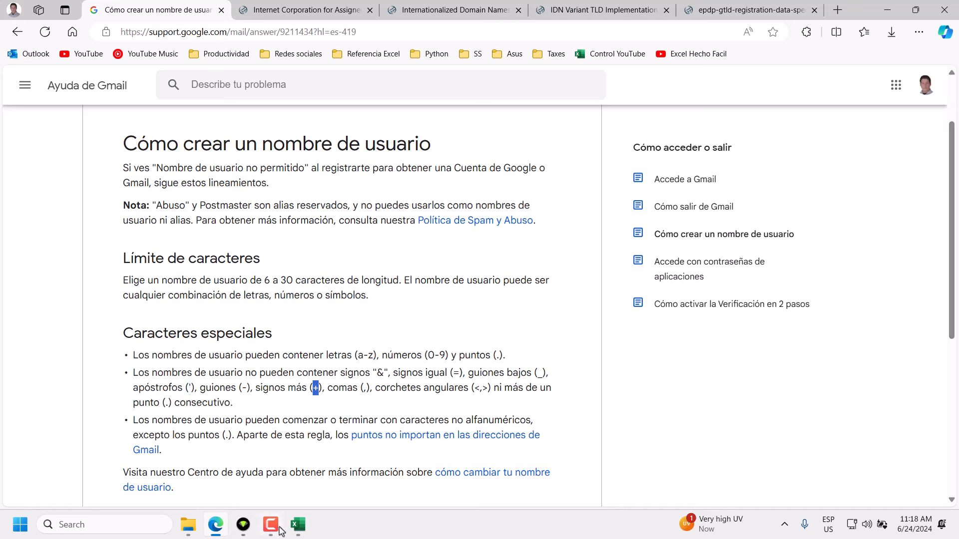
pyautogui.click(298, 526)
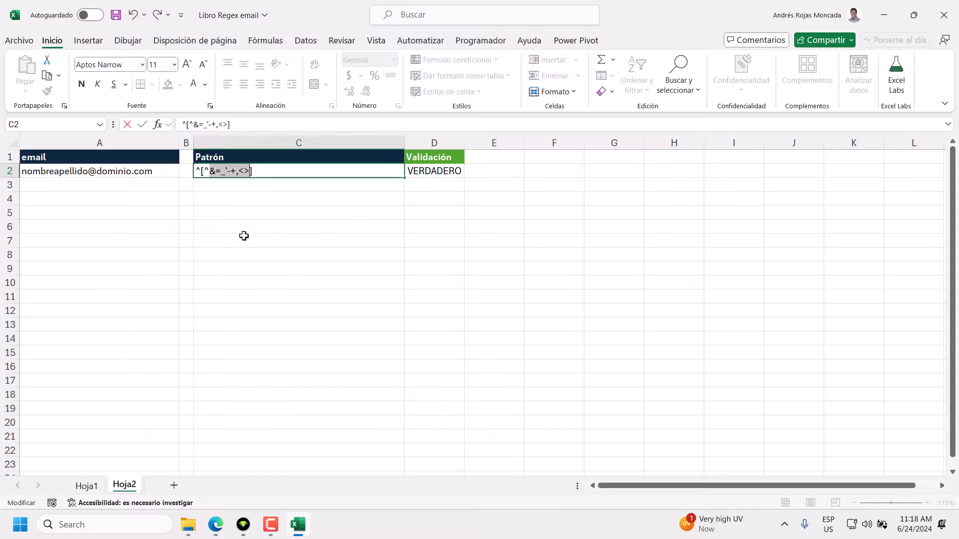
# Escape &, =, _ and ' in C2's excluded set with backslashes.
pyautogui.click(209, 171)
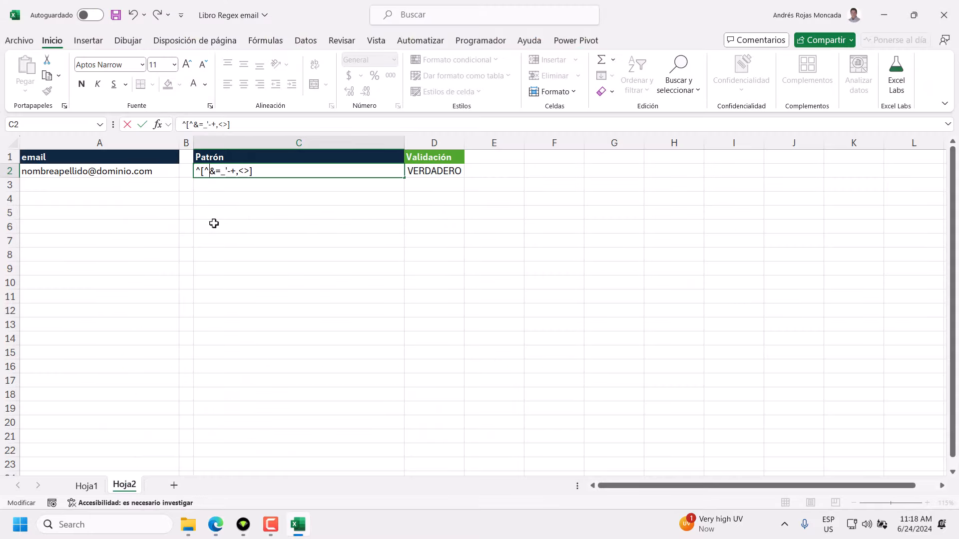
pyautogui.write('\\&\\=')
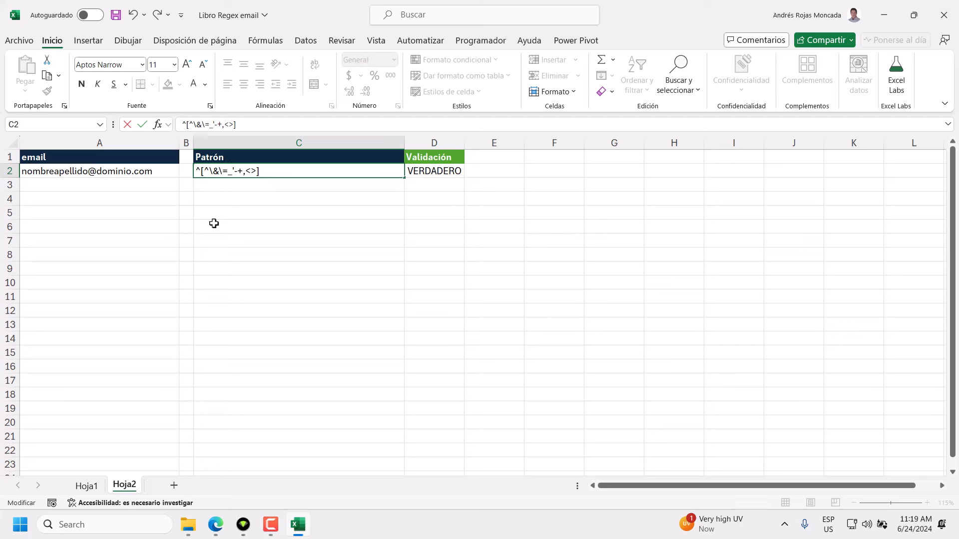
pyautogui.write('\\_\\')
pyautogui.press('Right')
pyautogui.write('\\')
pyautogui.write('\\')
pyautogui.press('BackSpace')
# Escape the -, +, < and > symbols with backslashes as well.
pyautogui.hotkey('shift', 'Right')
pyautogui.moveTo(248, 171); pyautogui.dragTo(245, 171)
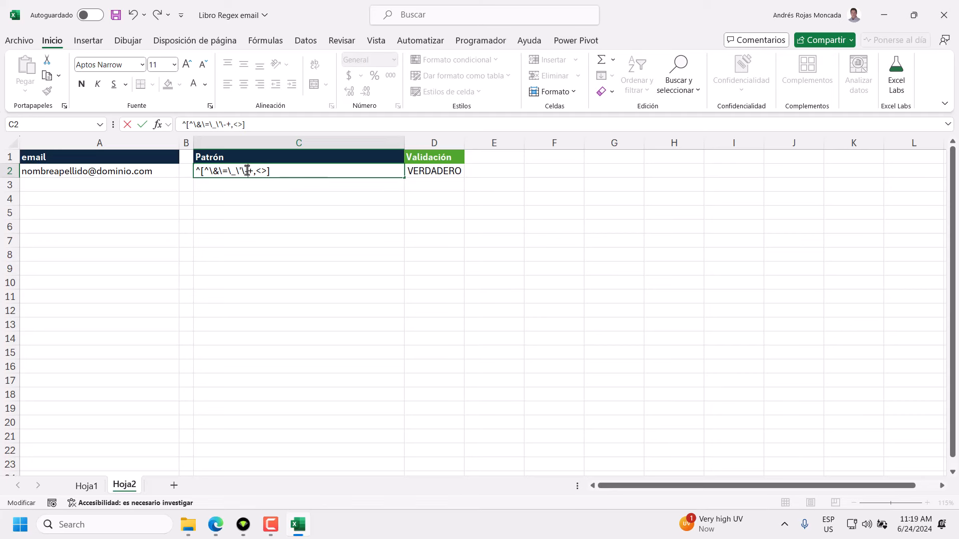
pyautogui.click(247, 171)
pyautogui.write('\\')
pyautogui.write('\\')
pyautogui.write('\\')
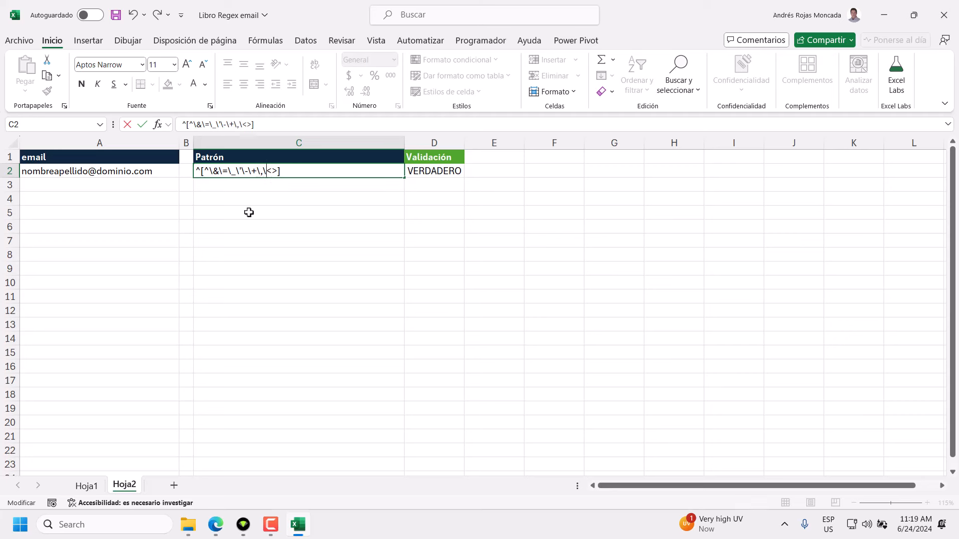
pyautogui.press('Right')
pyautogui.write('\\')
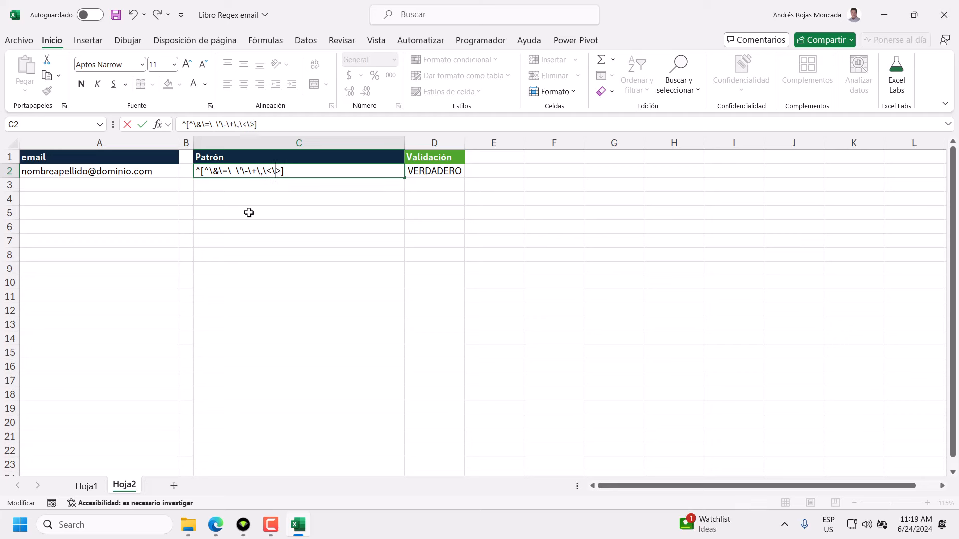
pyautogui.moveTo(276, 171); pyautogui.dragTo(281, 171)
pyautogui.click(276, 173)
# Glance at the ICANN GNSO epdp-gtld report in Edge, then return to the Excel workbook.
pyautogui.click(216, 525)
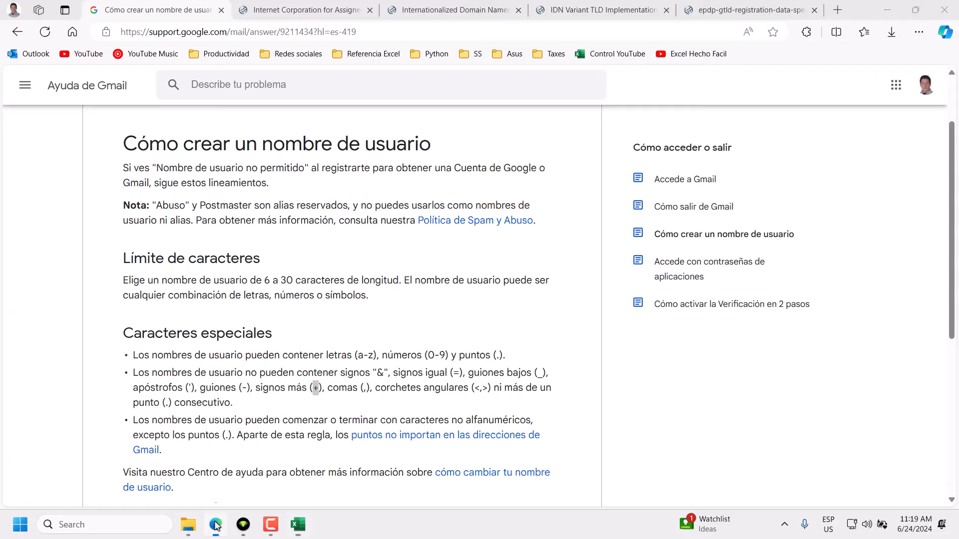
pyautogui.click(721, 15)
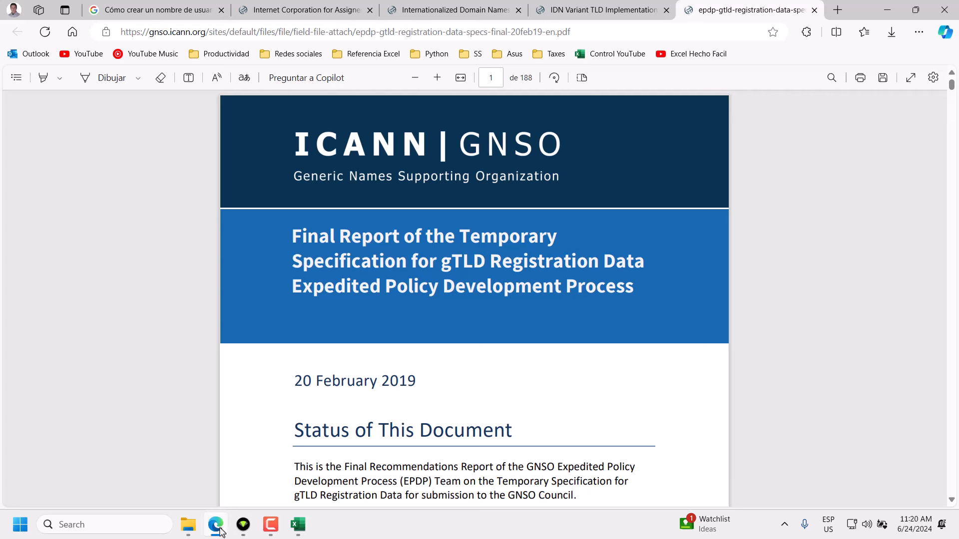
pyautogui.moveTo(219, 529)
pyautogui.click(297, 525)
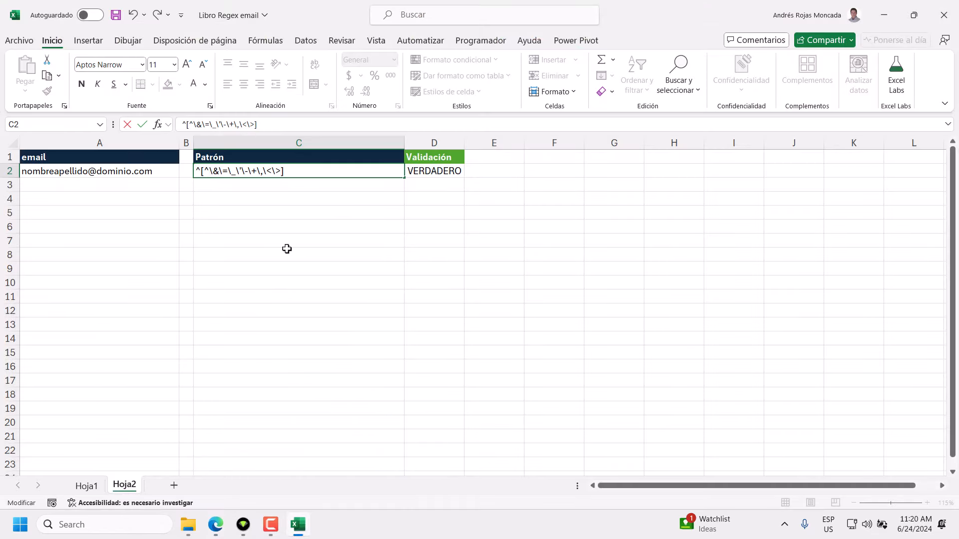
# Insert \s after ^[^ in C2 so whitespace is also excluded.
pyautogui.write('\\s')
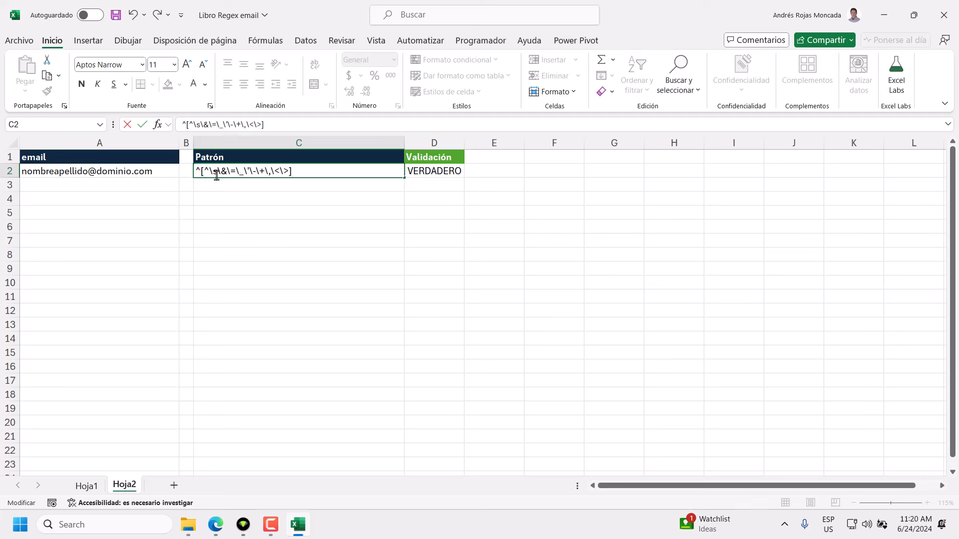
pyautogui.moveTo(216, 171); pyautogui.dragTo(208, 173)
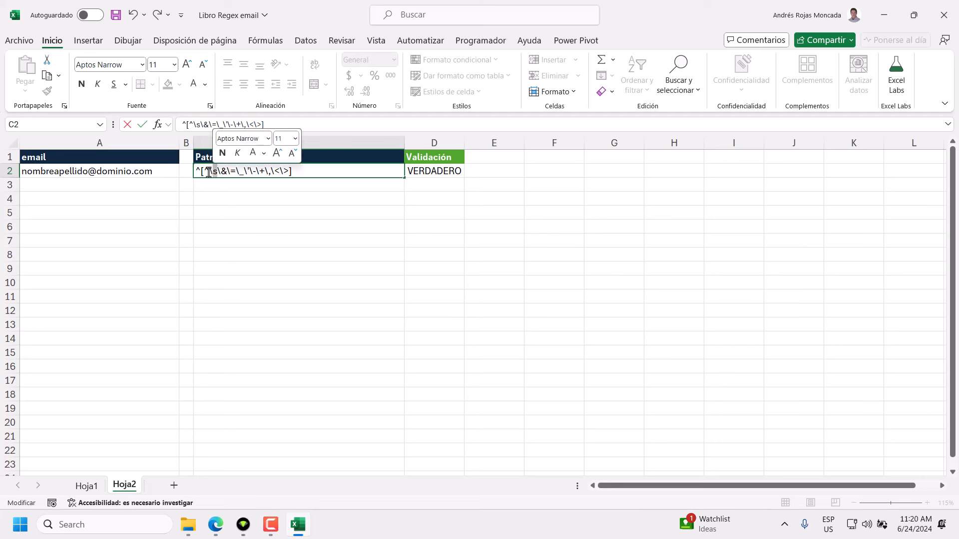
pyautogui.click(306, 171)
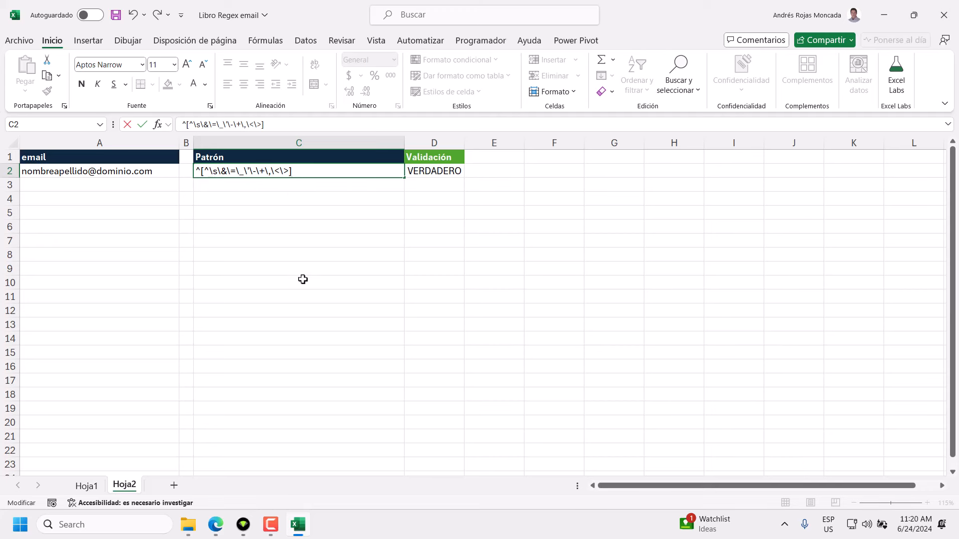
pyautogui.click(215, 524)
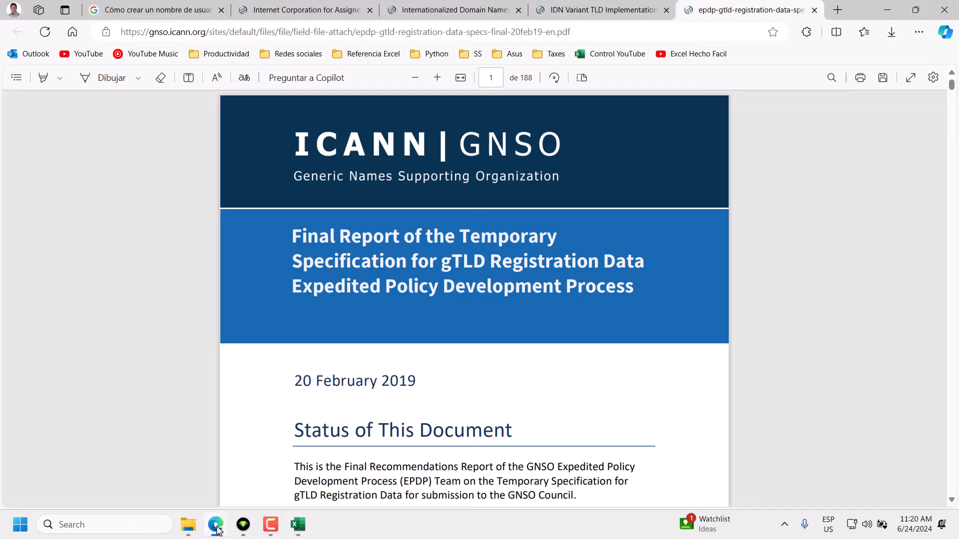
# Reread the Gmail rule that usernames may begin or end with non-alphanumeric characters except periods.
pyautogui.click(173, 15)
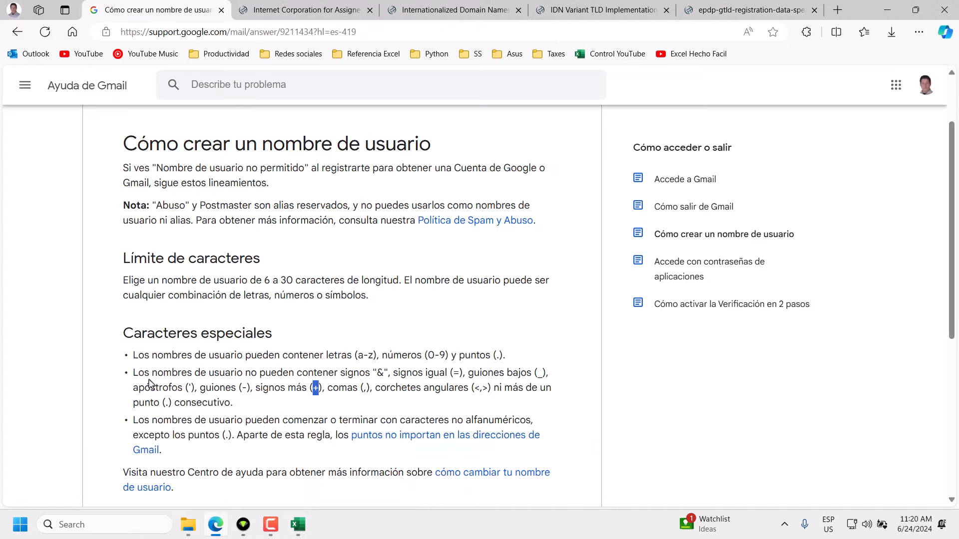
pyautogui.click(336, 384)
pyautogui.moveTo(233, 405); pyautogui.dragTo(132, 373)
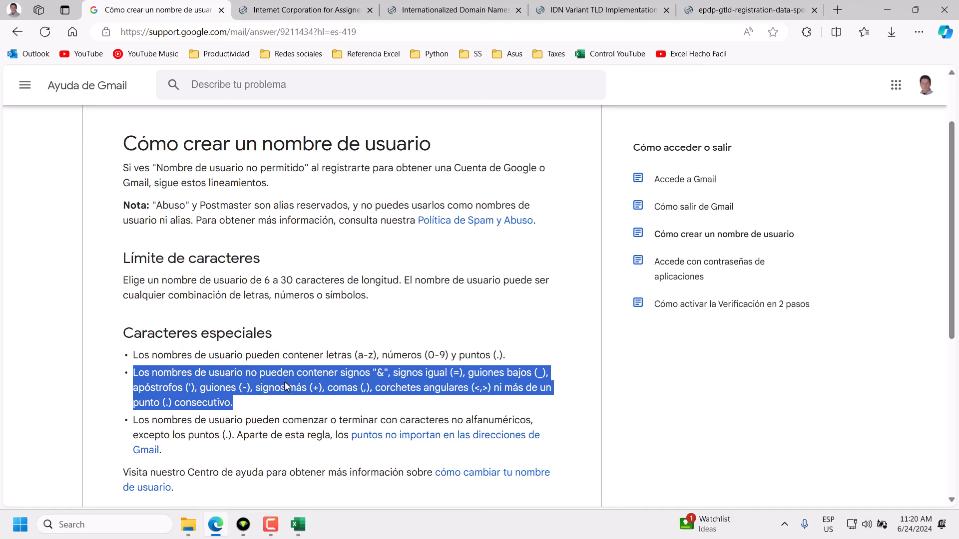
pyautogui.click(225, 435)
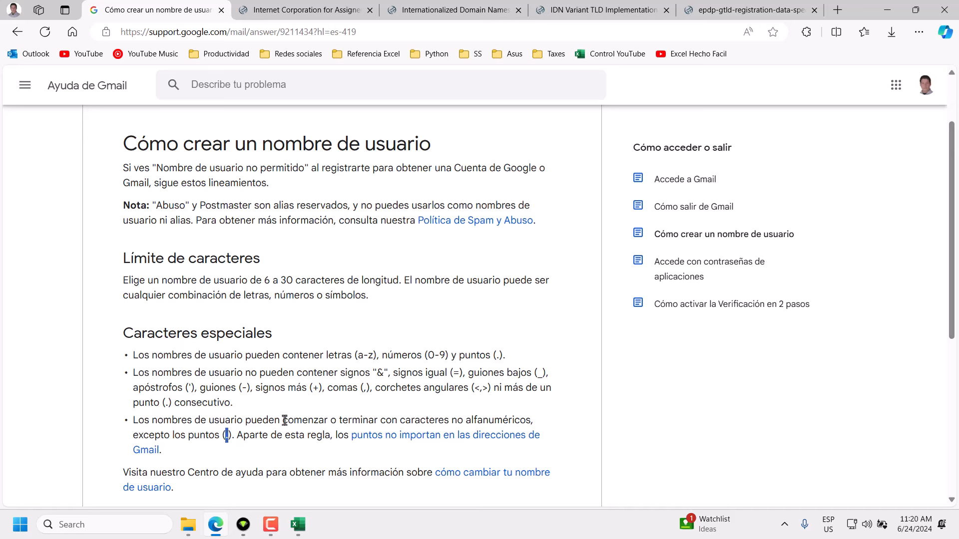
pyautogui.moveTo(283, 420); pyautogui.dragTo(378, 420)
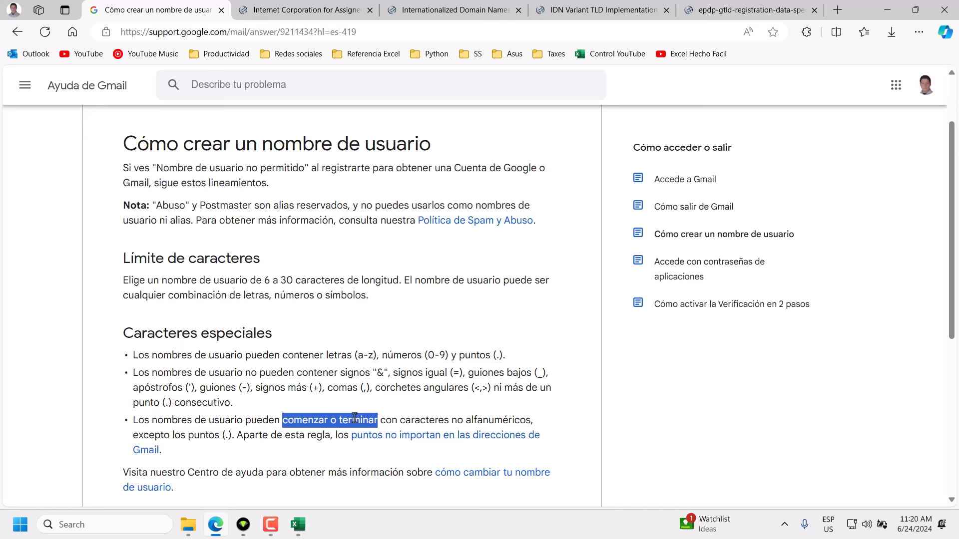
pyautogui.click(241, 411)
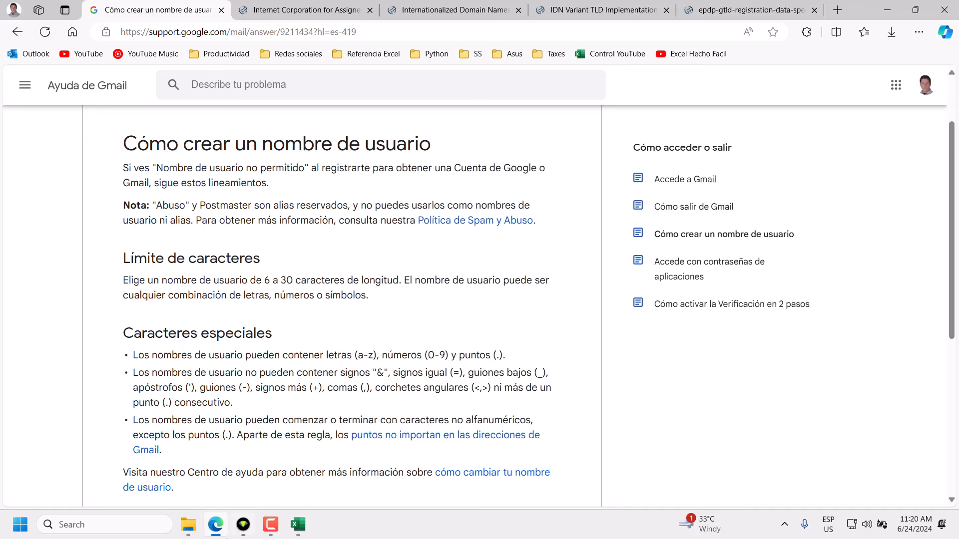
pyautogui.click(297, 525)
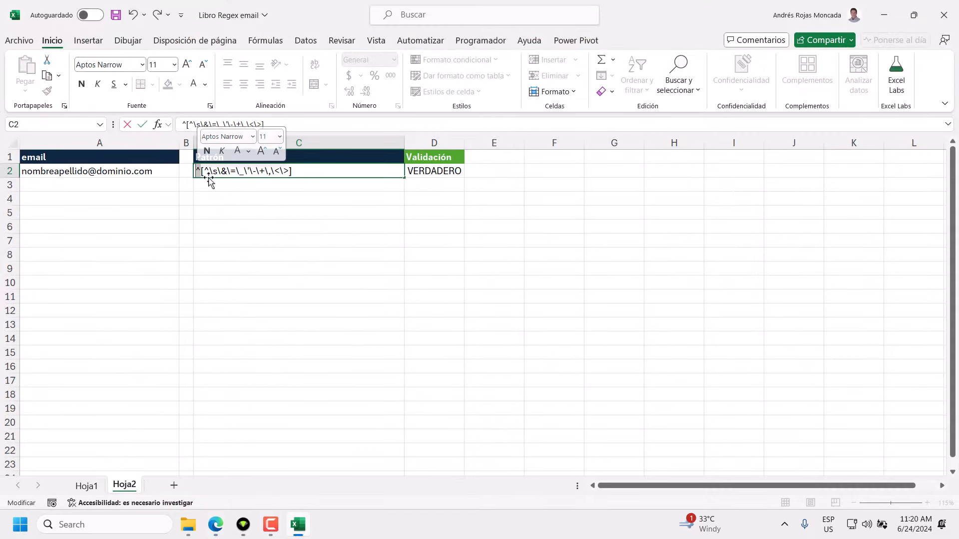
pyautogui.moveTo(209, 171); pyautogui.dragTo(291, 172)
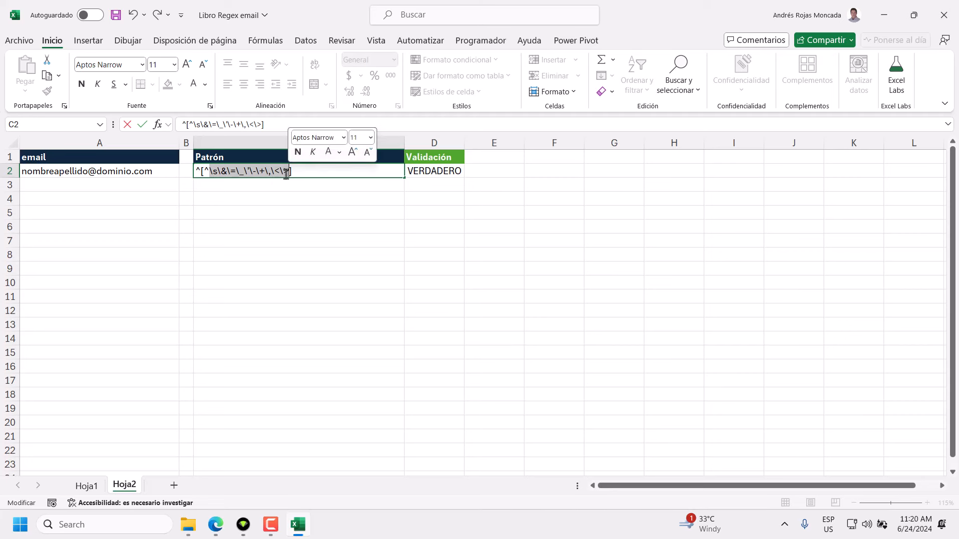
pyautogui.click(206, 171)
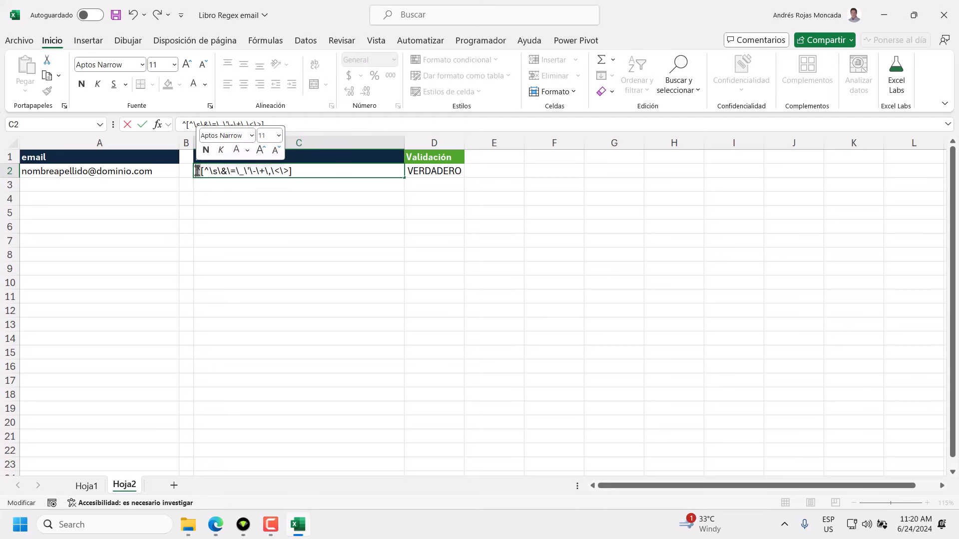
pyautogui.moveTo(204, 171); pyautogui.dragTo(293, 171)
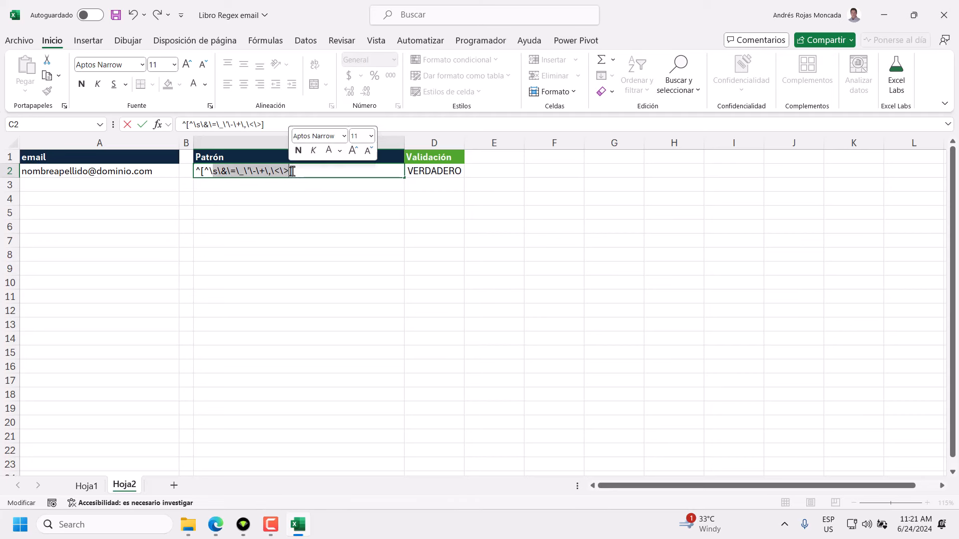
pyautogui.click(292, 172)
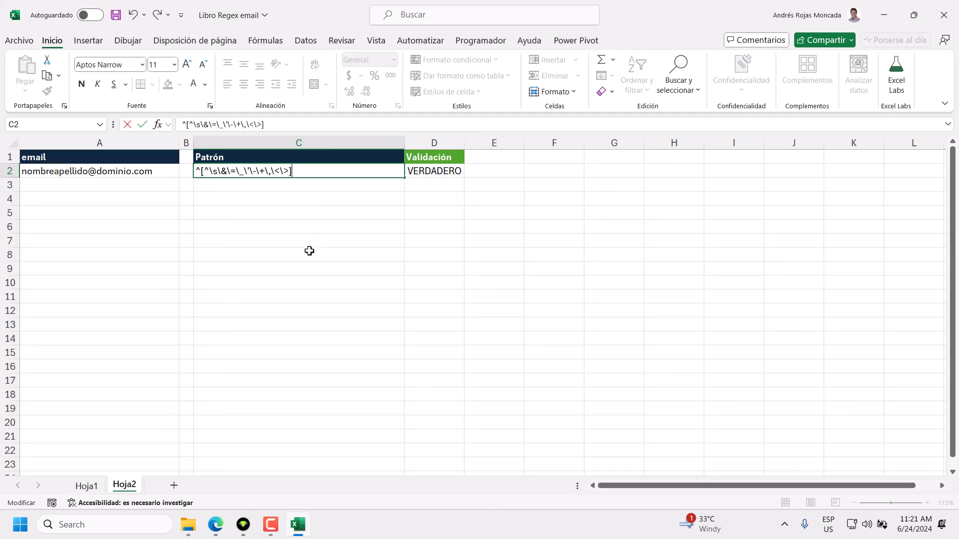
pyautogui.click(215, 524)
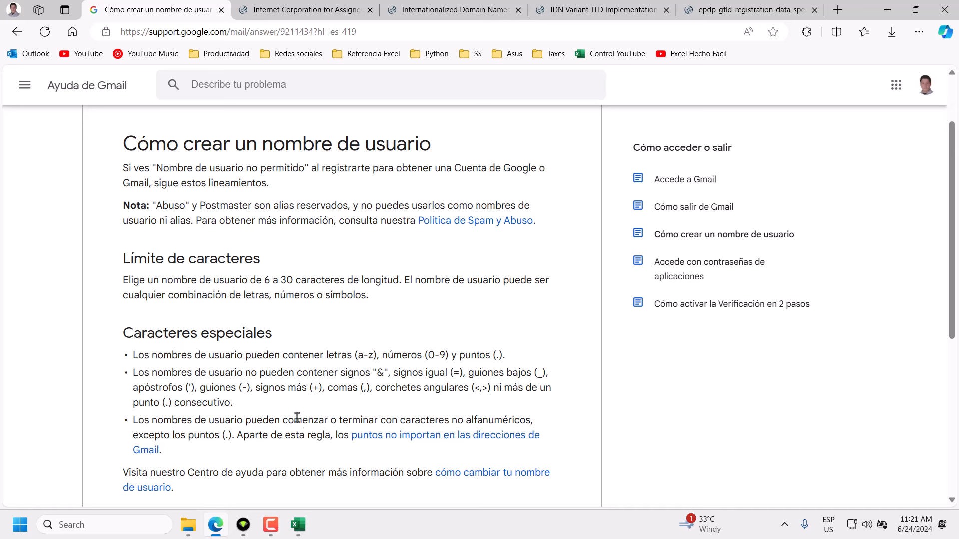
pyautogui.click(297, 525)
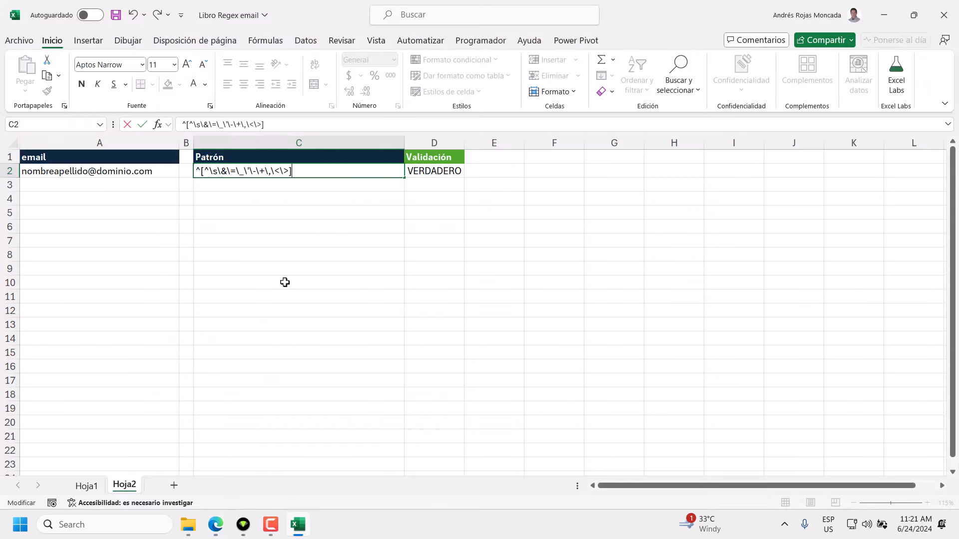
# Add parentheses after C2's closing bracket containing a period.
pyautogui.write('()')
pyautogui.click(294, 170)
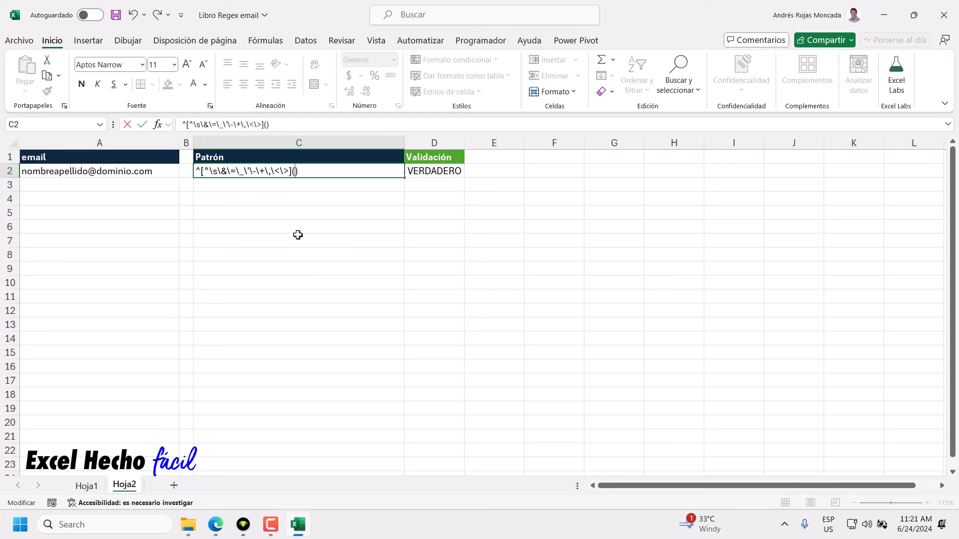
pyautogui.write('Grupo')
pyautogui.hotkey('shift', 'Left')
pyautogui.hotkey('shift', 'Left')
pyautogui.hotkey('shift', 'Left')
pyautogui.hotkey('shift', 'Left')
pyautogui.hotkey('shift', 'Left')
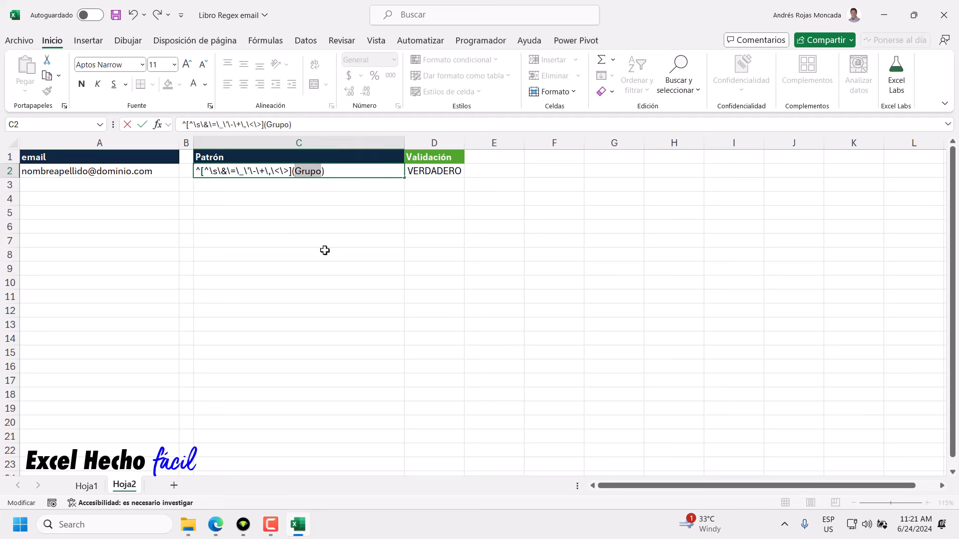
pyautogui.press('BackSpace')
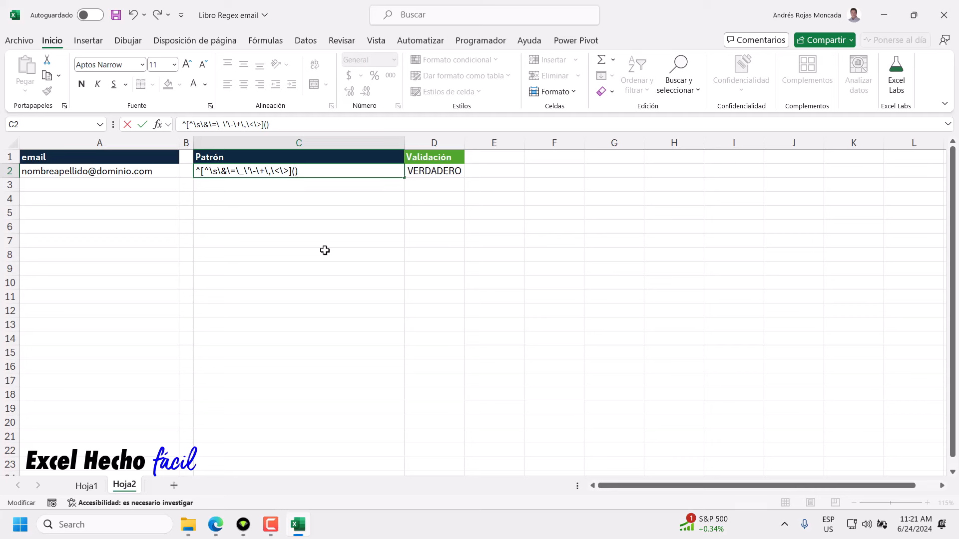
pyautogui.write('.')
# Escape the period and make it optional, giving the group (\.?).
pyautogui.moveTo(298, 173); pyautogui.dragTo(294, 175)
pyautogui.click(298, 173)
pyautogui.write('\\')
pyautogui.moveTo(298, 171); pyautogui.dragTo(293, 173)
pyautogui.write('?')
# Make the ? in the (\.?) group bold and red.
pyautogui.doubleClick(303, 172)
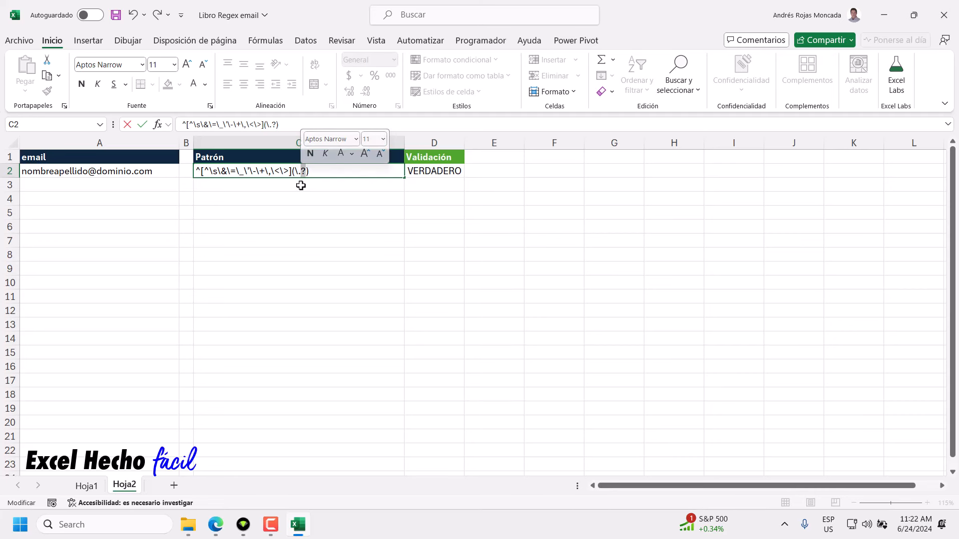
pyautogui.click(351, 154)
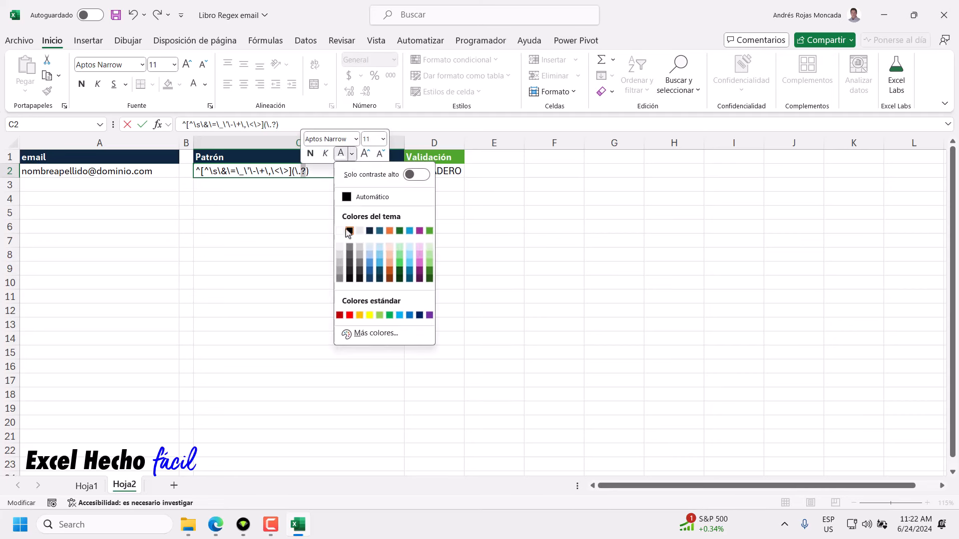
pyautogui.click(340, 313)
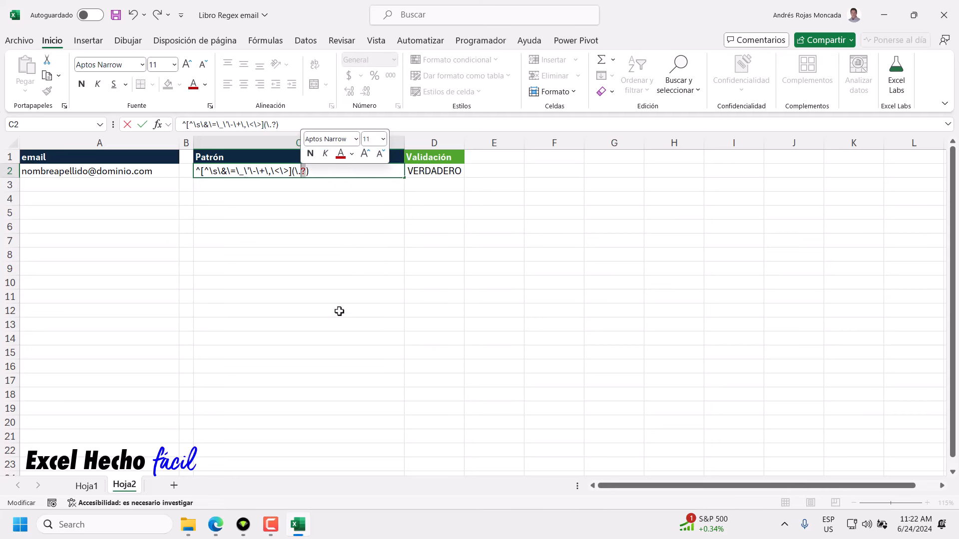
pyautogui.click(310, 154)
pyautogui.click(352, 154)
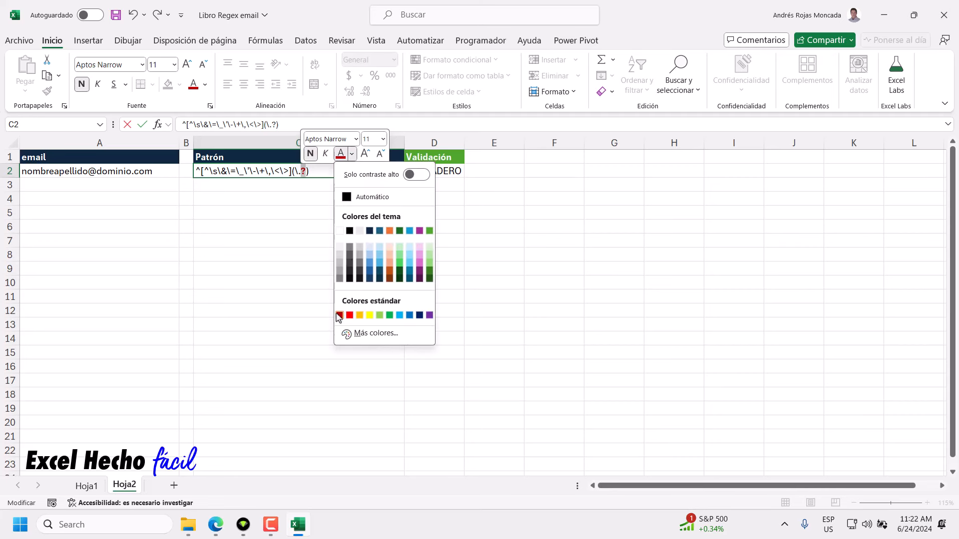
pyautogui.click(340, 313)
pyautogui.click(309, 173)
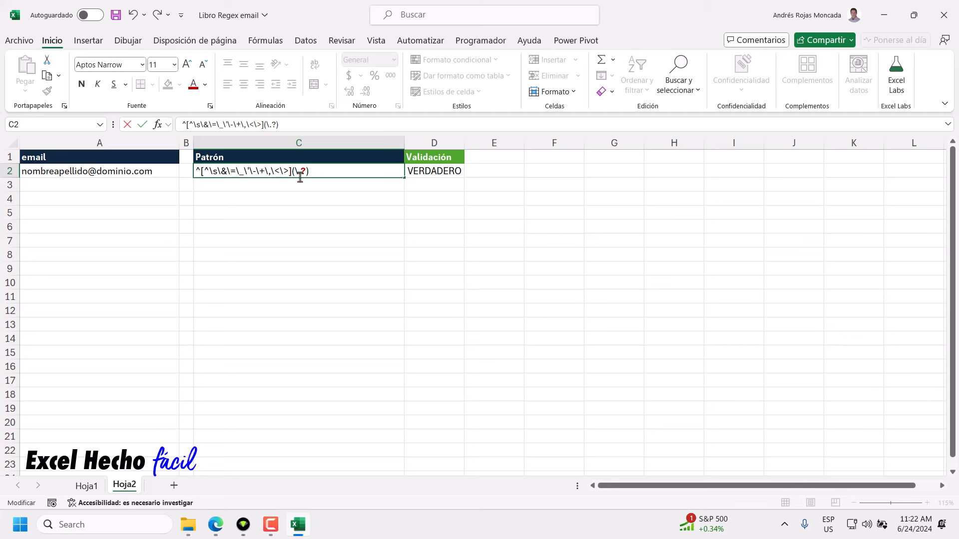
# Bold the group's opening parenthesis and reselect the question mark.
pyautogui.moveTo(294, 172); pyautogui.dragTo(298, 172)
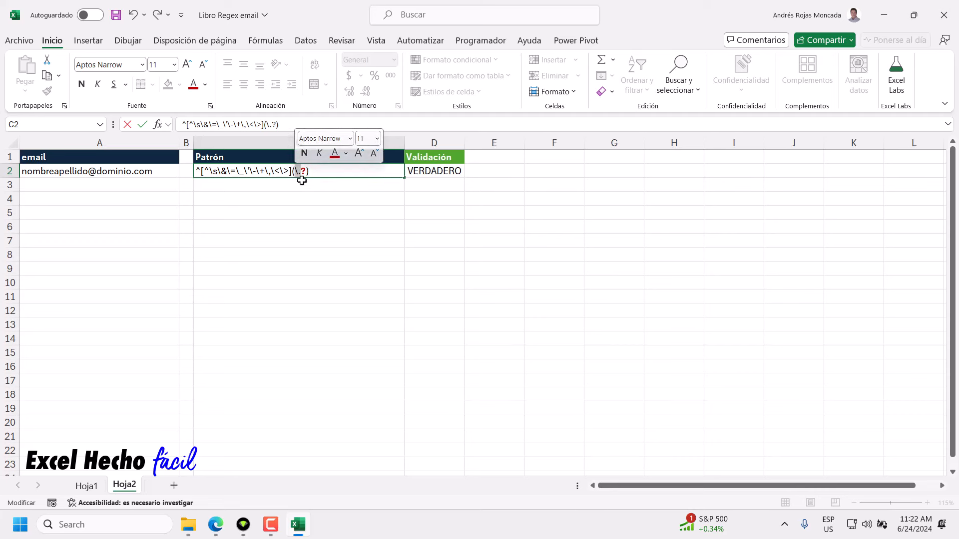
pyautogui.hotkey('ctrl', 'n')
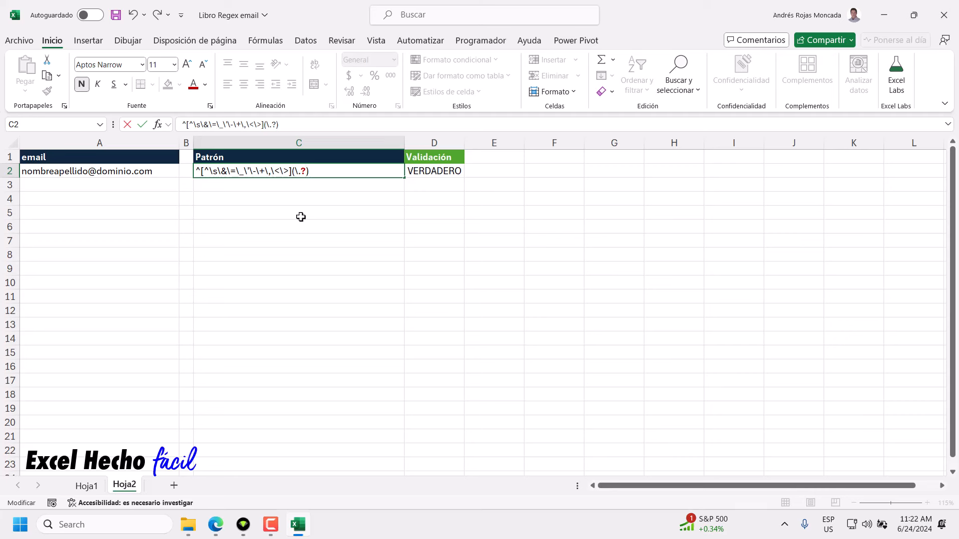
pyautogui.doubleClick(302, 171)
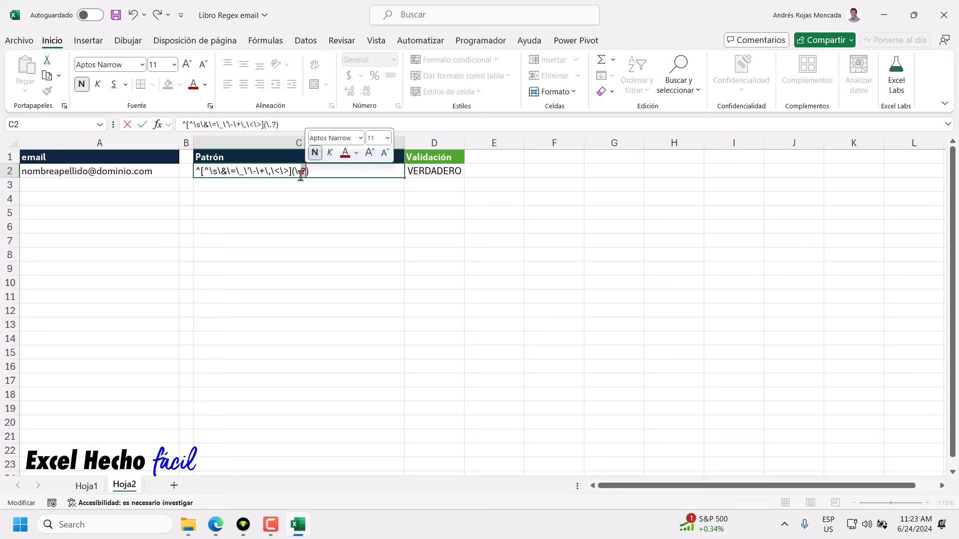
# Copy the first forbidden-character class and paste it after \.? inside the group in C2.
pyautogui.moveTo(301, 171); pyautogui.dragTo(293, 172)
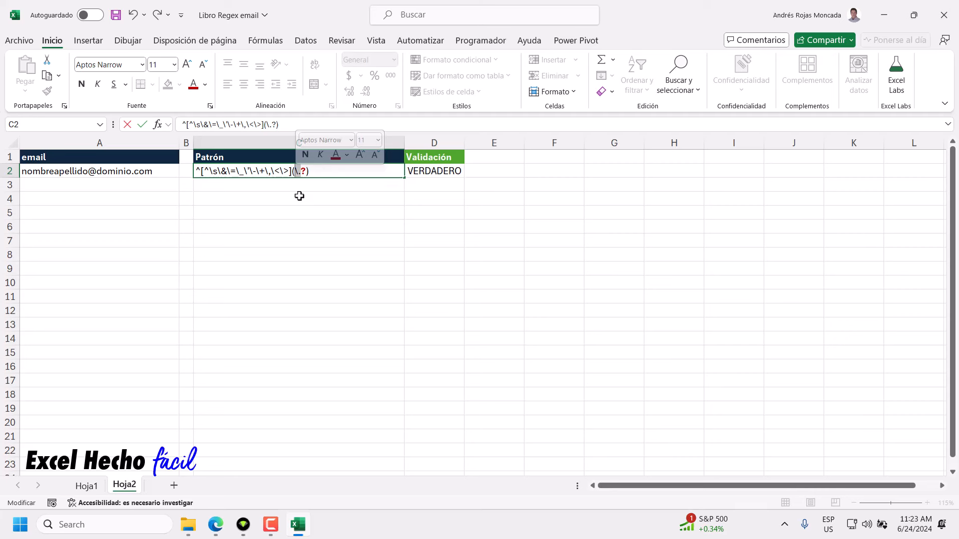
pyautogui.click(306, 171)
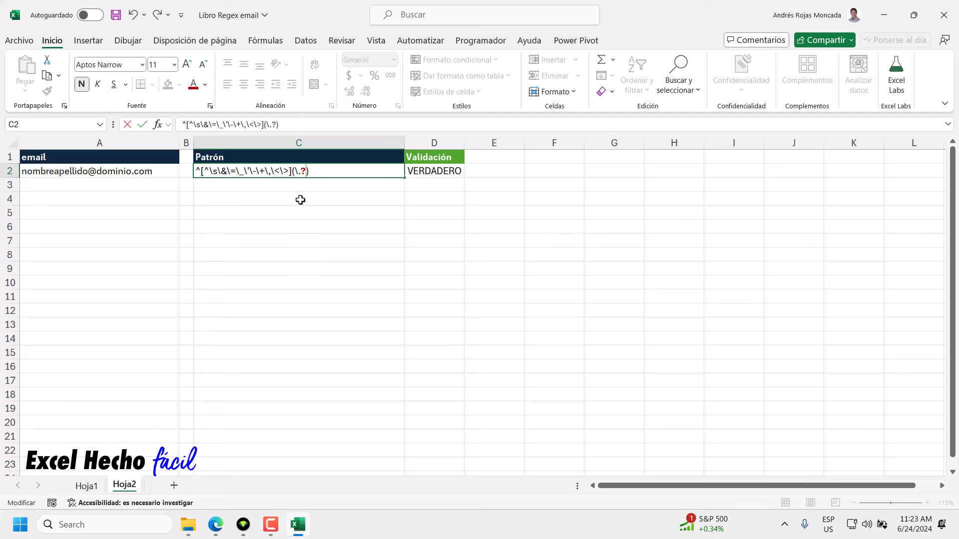
pyautogui.moveTo(289, 175); pyautogui.dragTo(199, 176)
pyautogui.hotkey('ctrl', 'c')
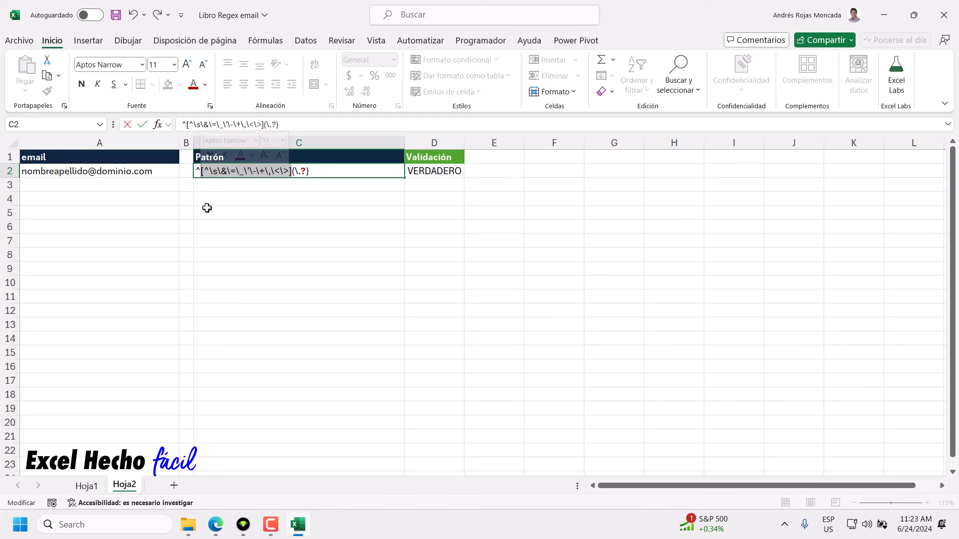
pyautogui.click(303, 170)
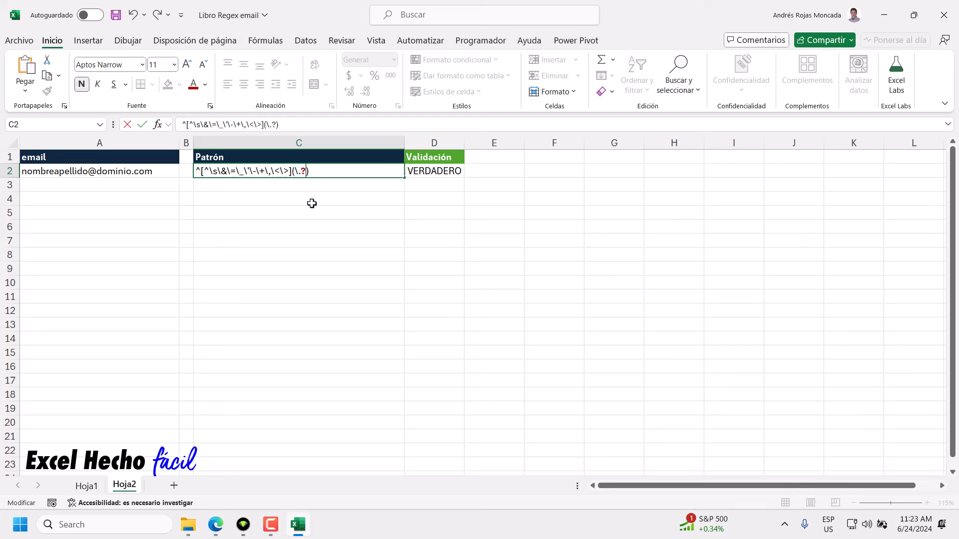
pyautogui.hotkey('ctrl', 'v')
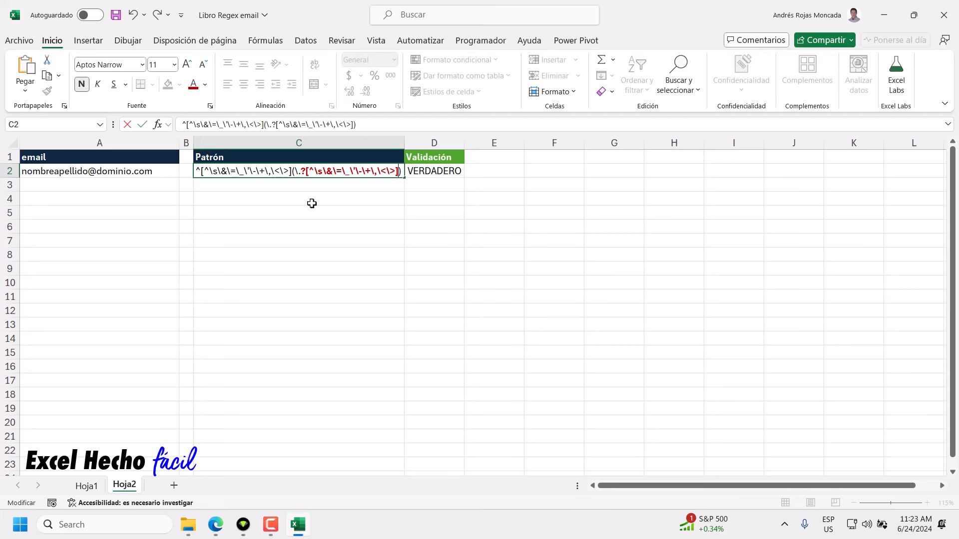
# Make the pasted class non-bold with Automatic font colour and commit the pattern.
pyautogui.moveTo(306, 171); pyautogui.dragTo(398, 171)
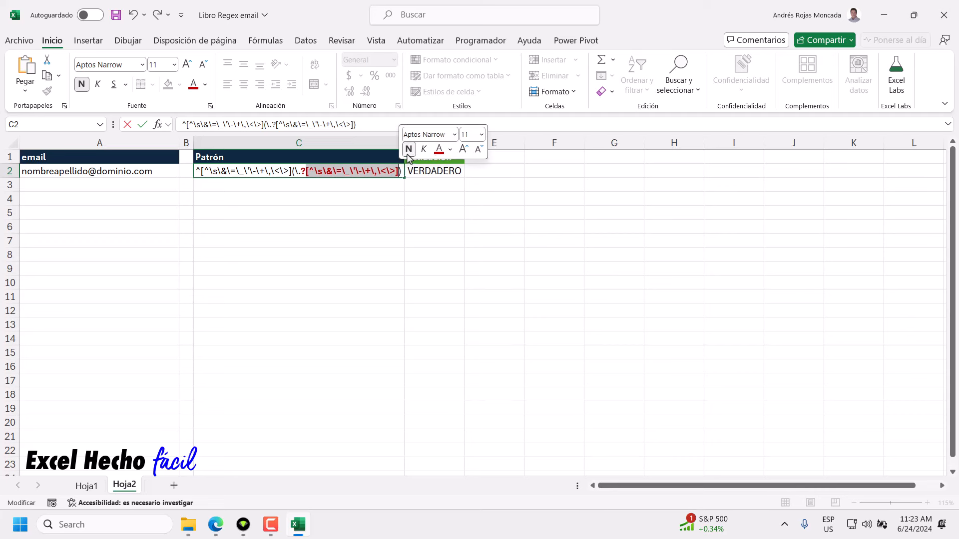
pyautogui.click(408, 150)
pyautogui.click(450, 148)
pyautogui.click(456, 192)
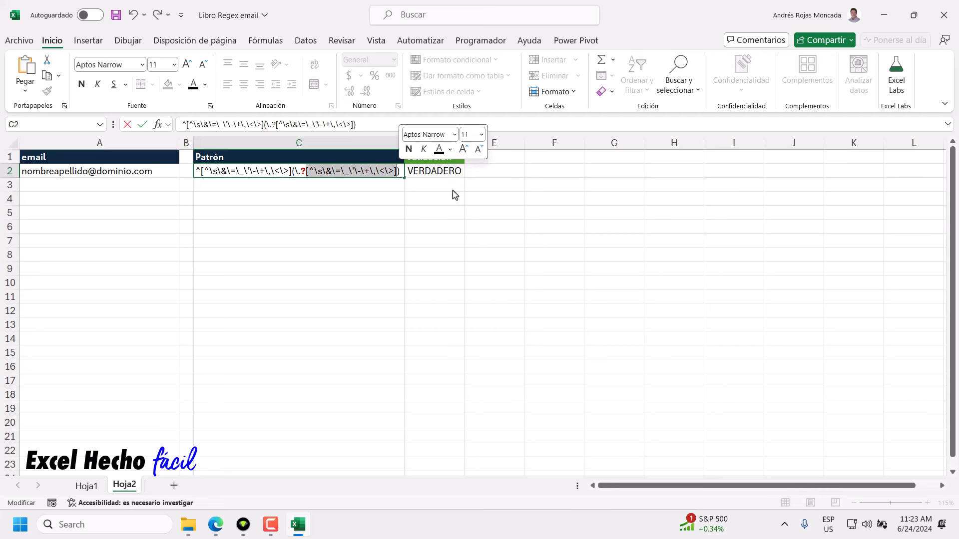
pyautogui.click(401, 171)
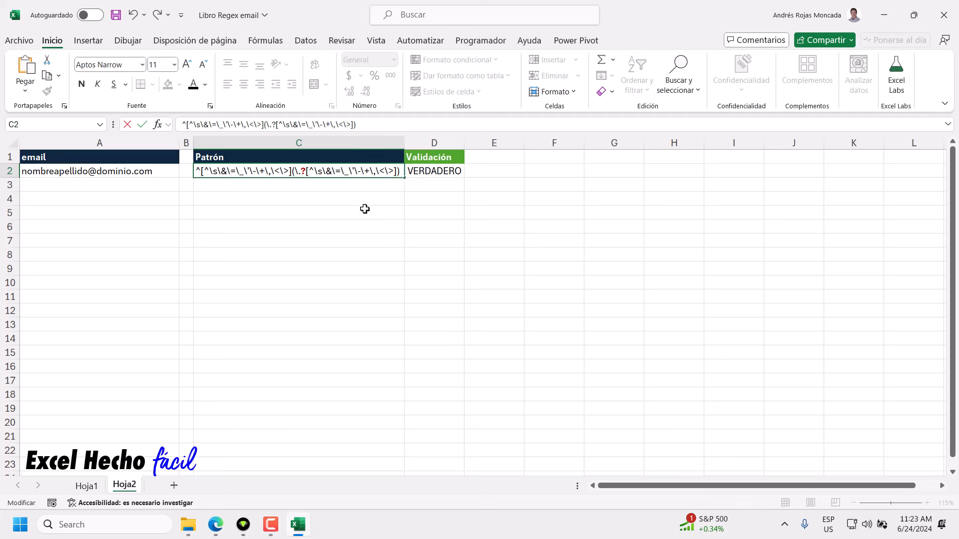
pyautogui.press('Return')
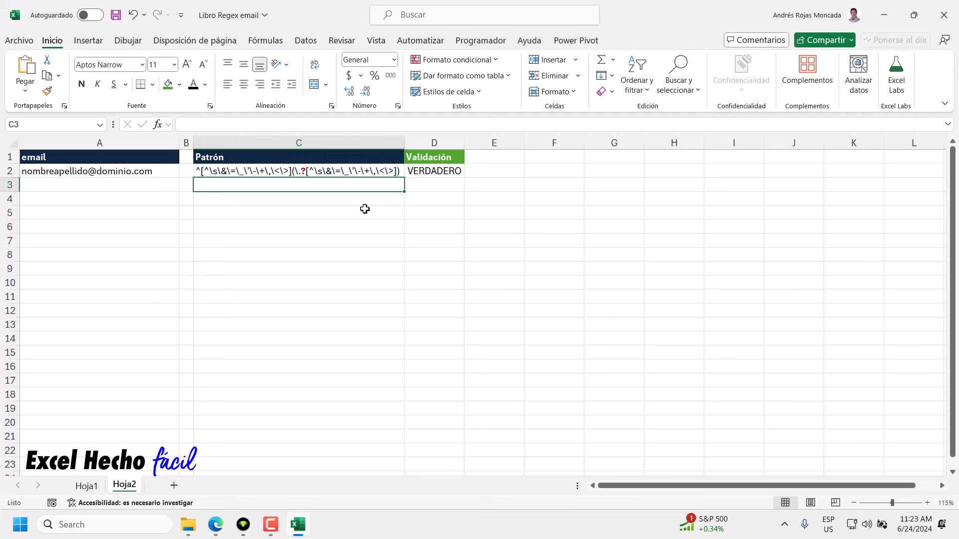
# Select C2 and set column C's width to 50.
pyautogui.click(136, 170)
pyautogui.click(238, 173)
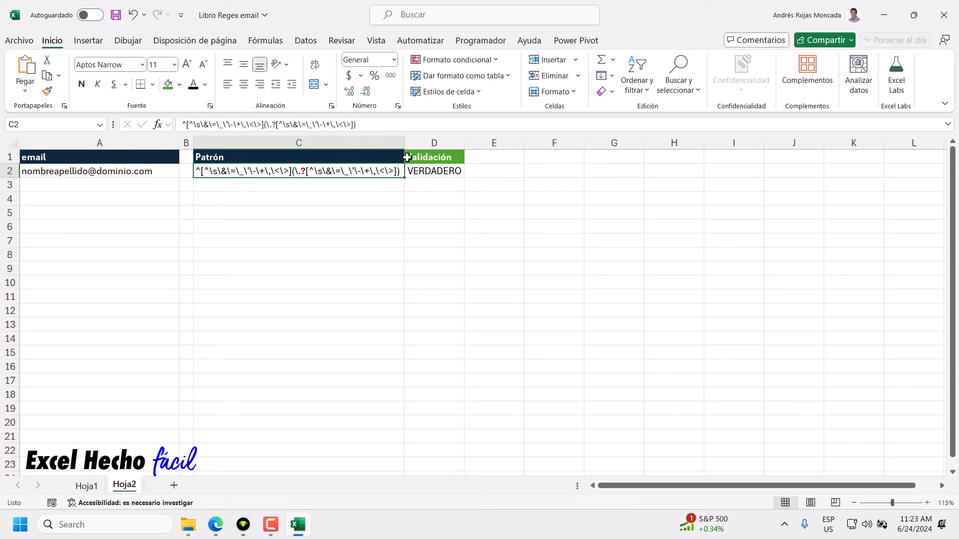
pyautogui.rightClick(382, 142)
pyautogui.click(407, 342)
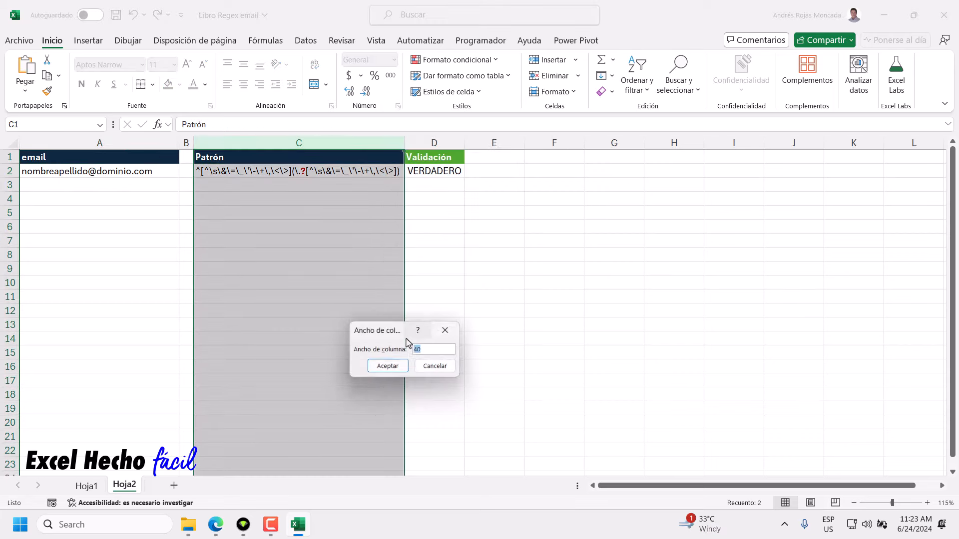
pyautogui.write('50')
pyautogui.press('Return')
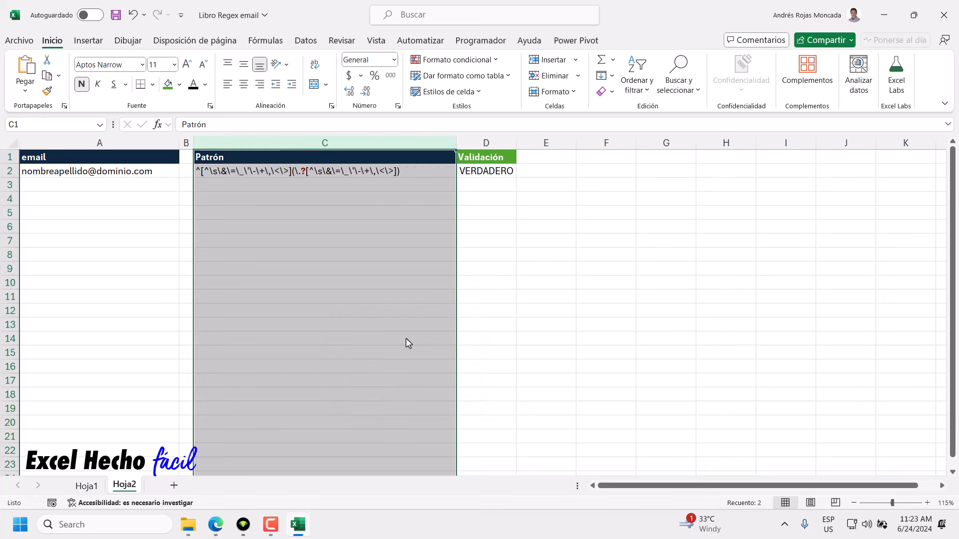
# Widen column C further to 60 and reopen C2 for editing.
pyautogui.rightClick(435, 144)
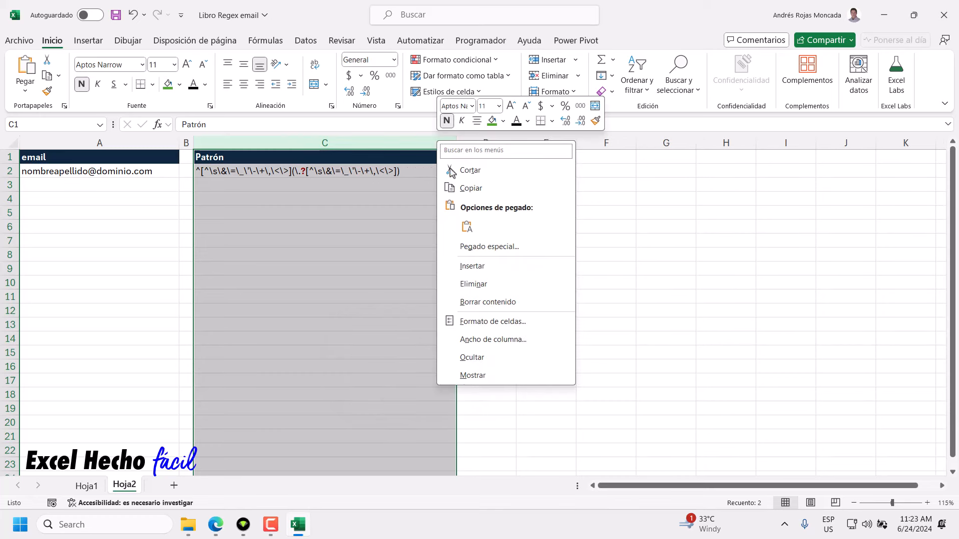
pyautogui.click(494, 338)
pyautogui.write('60')
pyautogui.press('Return')
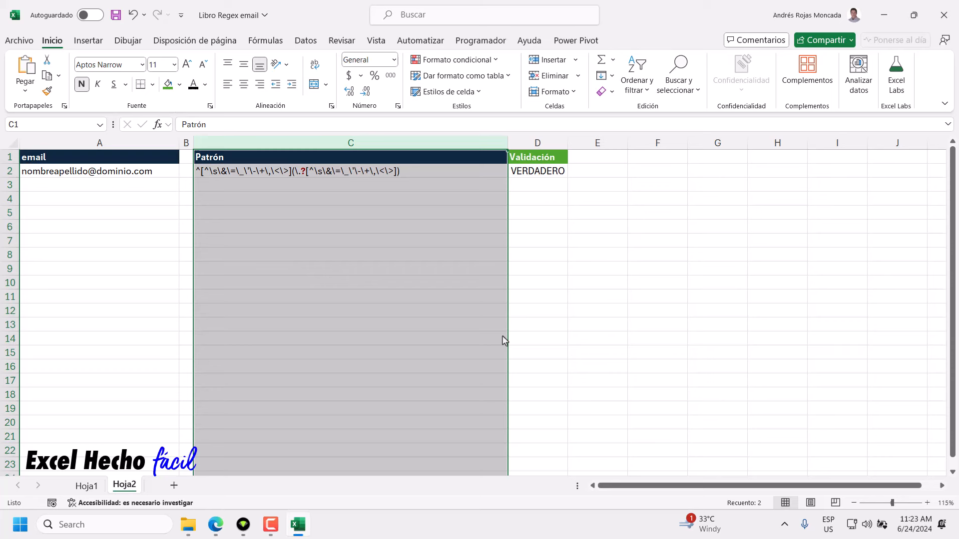
pyautogui.doubleClick(406, 171)
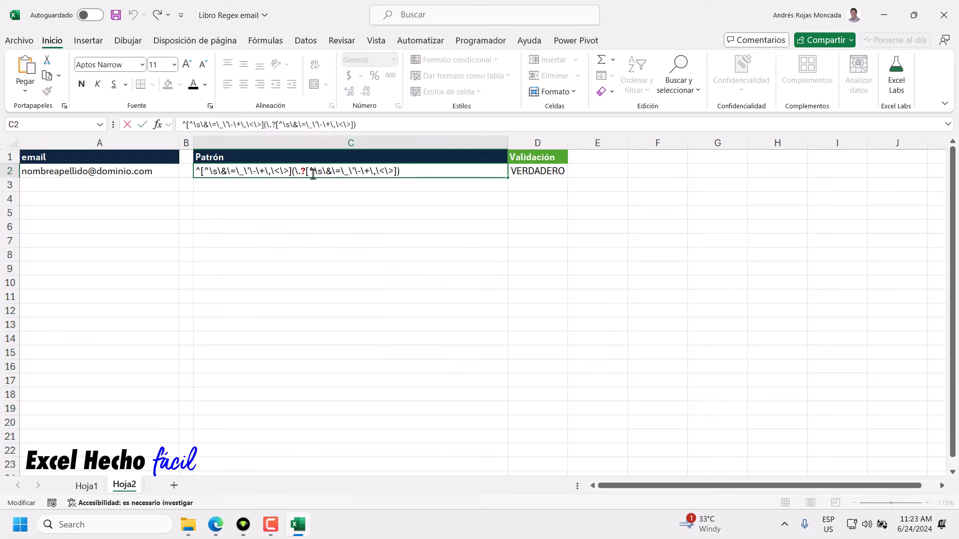
pyautogui.moveTo(306, 172); pyautogui.dragTo(301, 172)
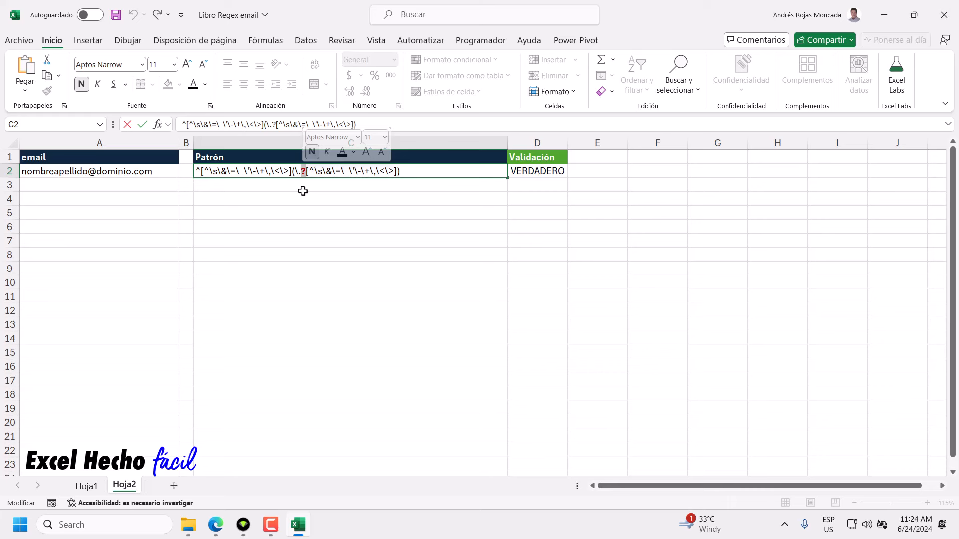
pyautogui.click(413, 172)
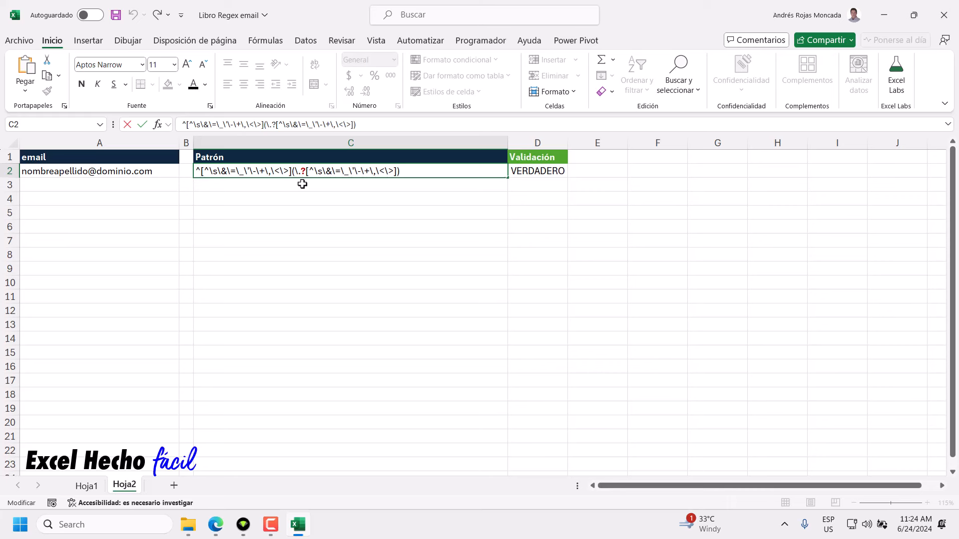
pyautogui.moveTo(291, 172); pyautogui.dragTo(195, 172)
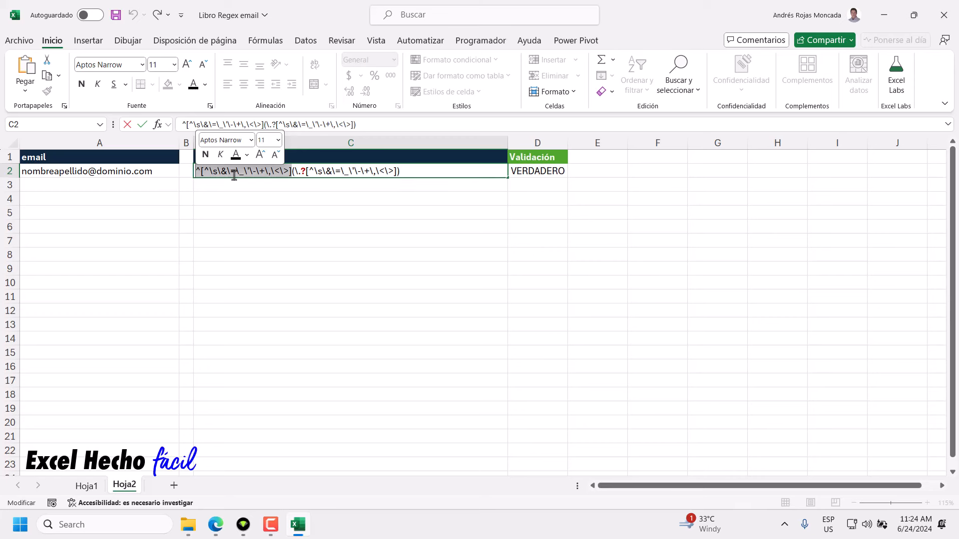
pyautogui.click(301, 173)
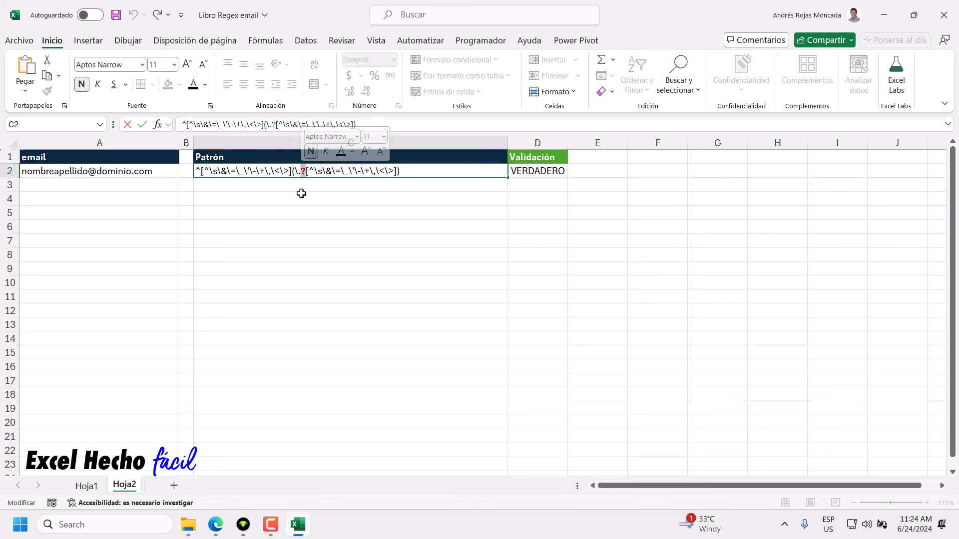
pyautogui.click(304, 174)
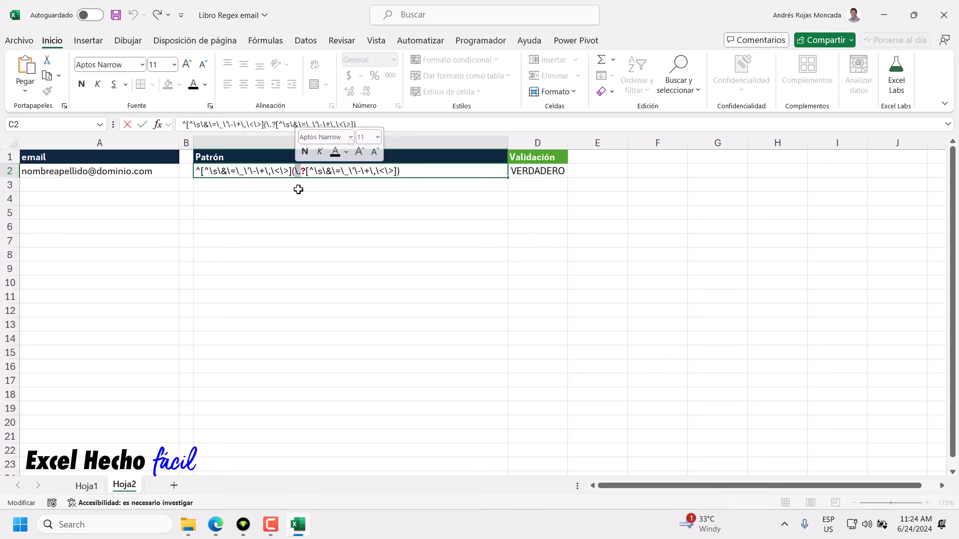
pyautogui.click(305, 172)
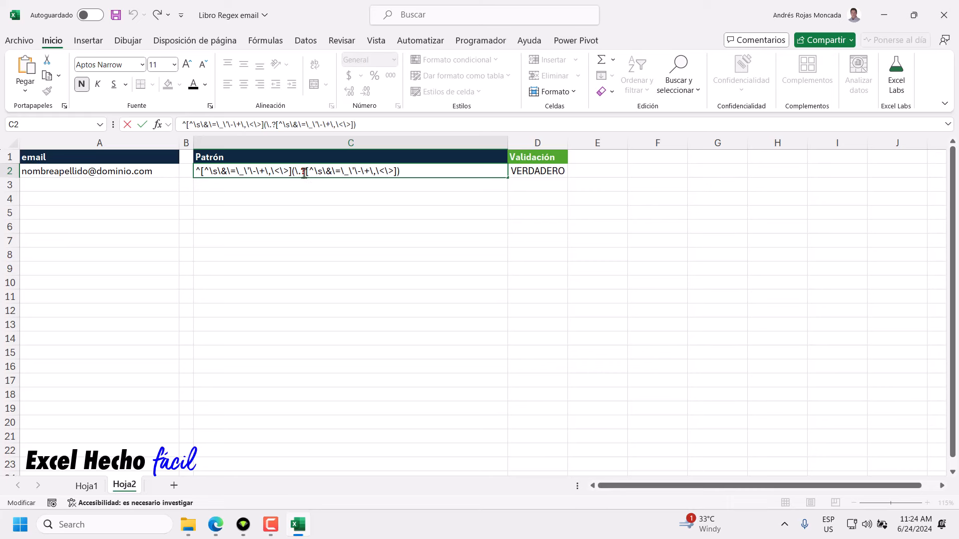
pyautogui.click(402, 171)
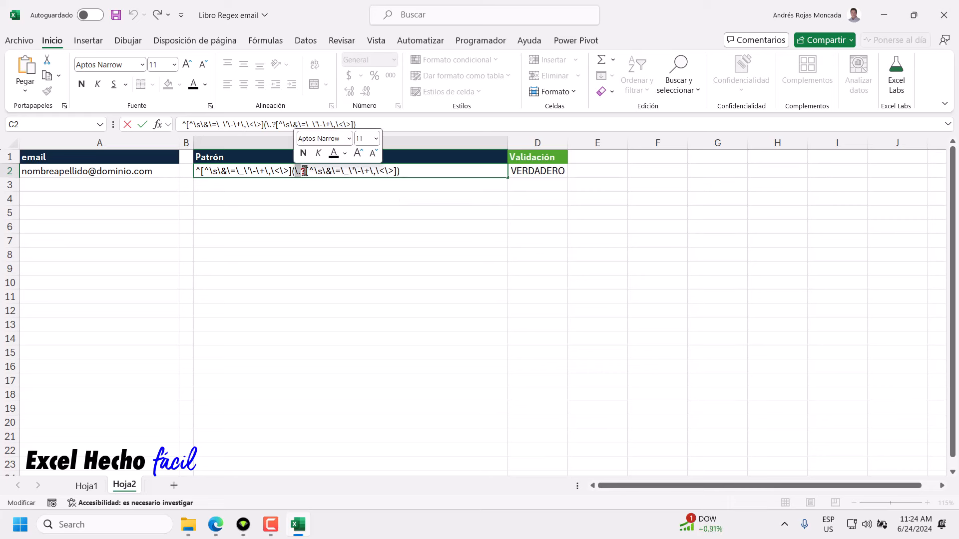
pyautogui.click(304, 171)
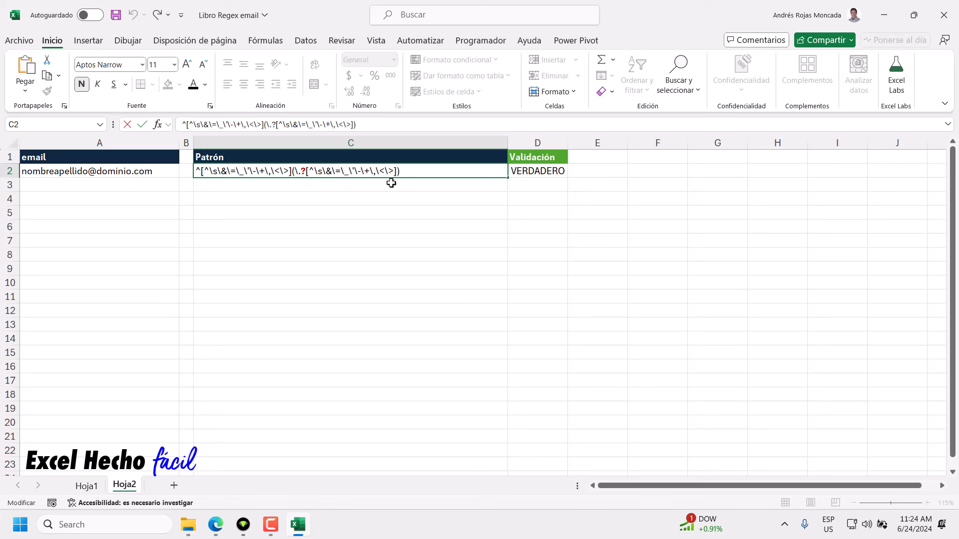
pyautogui.moveTo(307, 171); pyautogui.dragTo(397, 171)
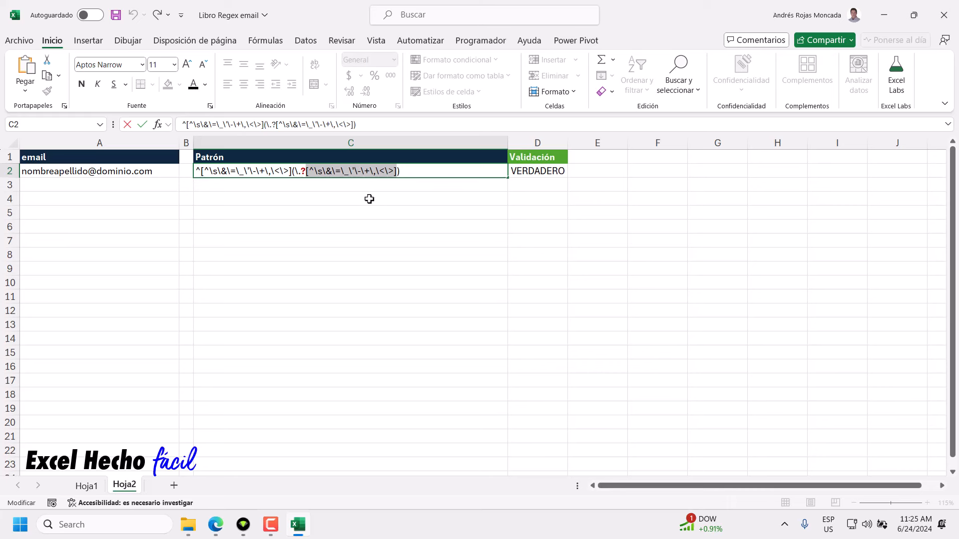
pyautogui.doubleClick(304, 171)
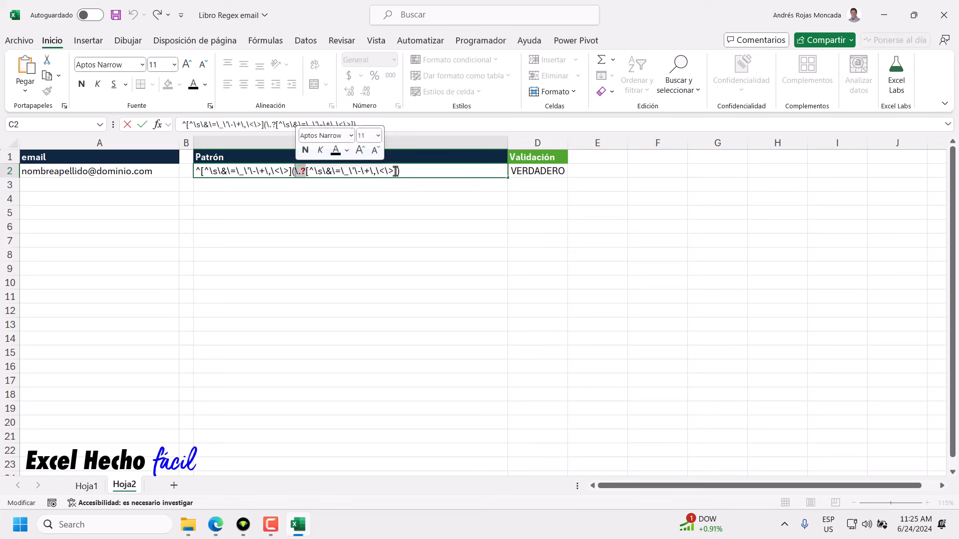
pyautogui.click(289, 171)
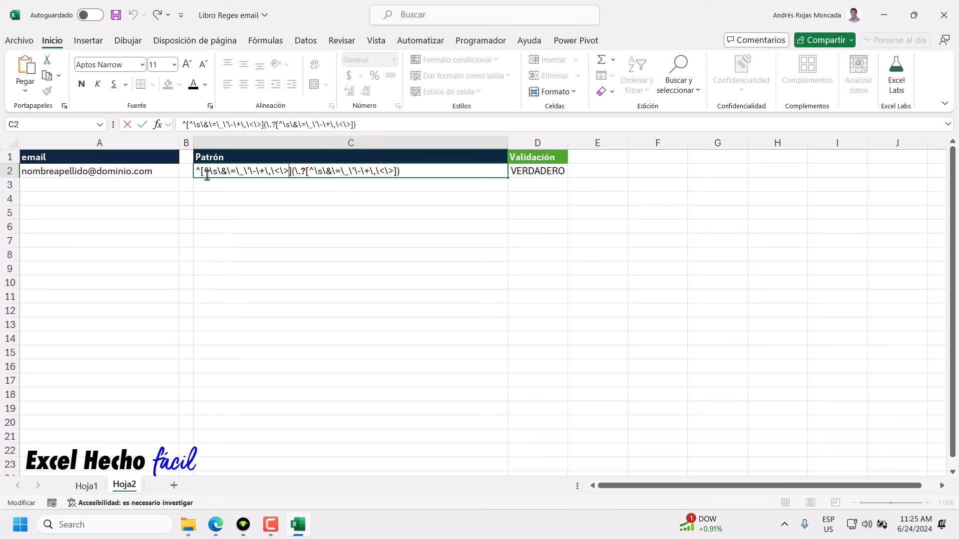
pyautogui.moveTo(203, 172); pyautogui.dragTo(288, 172)
pyautogui.click(289, 171)
# Insert \. before the closing bracket of the first [^...] character set.
pyautogui.moveTo(209, 171); pyautogui.dragTo(287, 174)
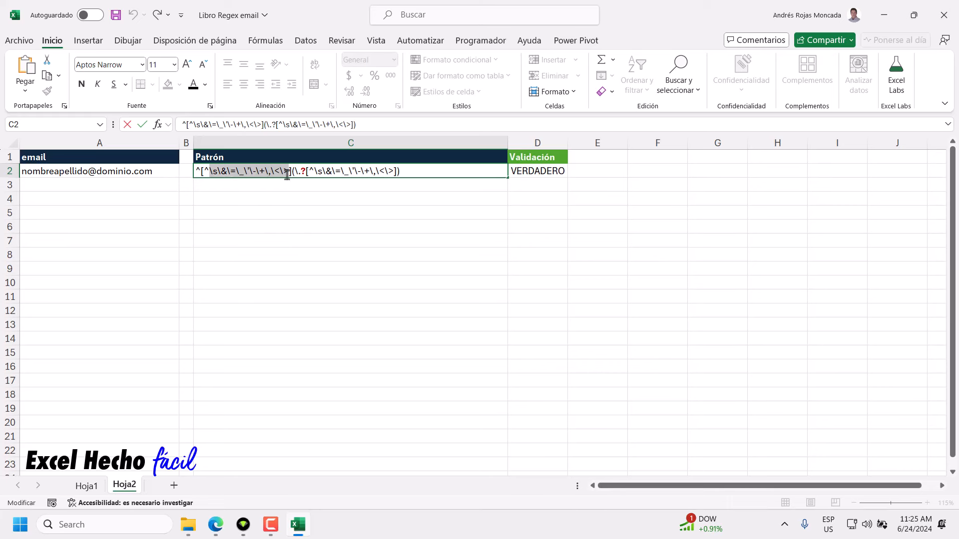
pyautogui.click(288, 172)
pyautogui.write('\\.')
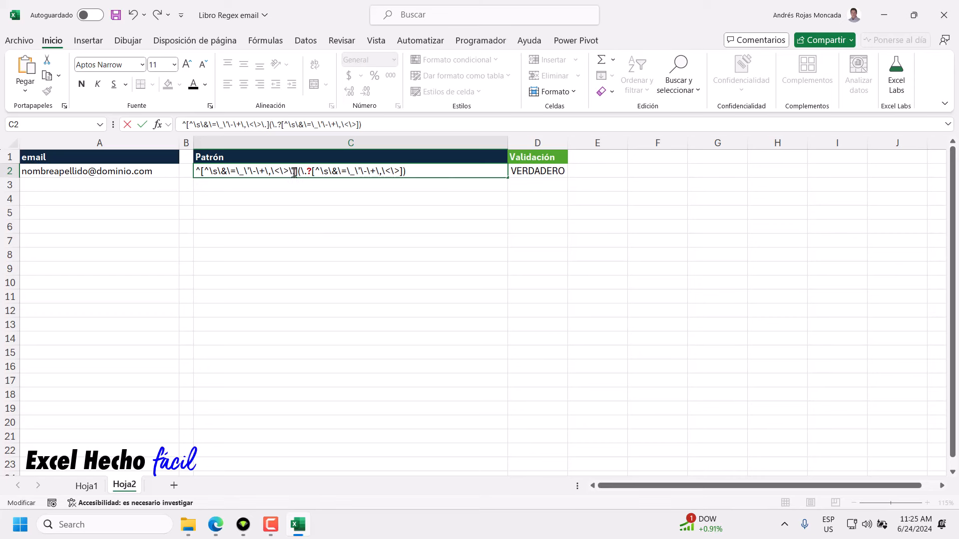
pyautogui.moveTo(295, 174); pyautogui.dragTo(289, 174)
pyautogui.moveTo(210, 172); pyautogui.dragTo(295, 172)
# Insert \. into the second character set, deleting a misplaced extra \. with Backspace.
pyautogui.click(398, 172)
pyautogui.write('\\.')
pyautogui.moveTo(406, 171); pyautogui.dragTo(398, 172)
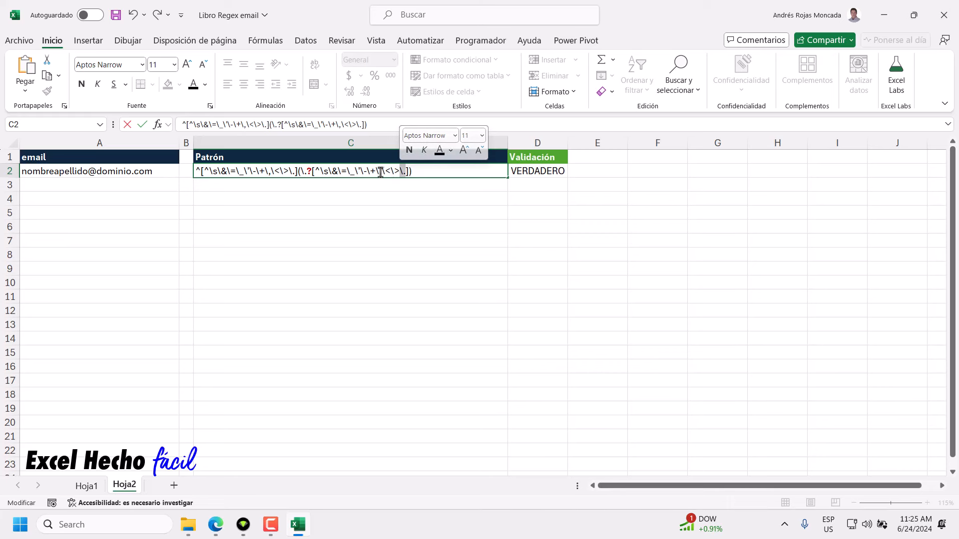
pyautogui.click(386, 173)
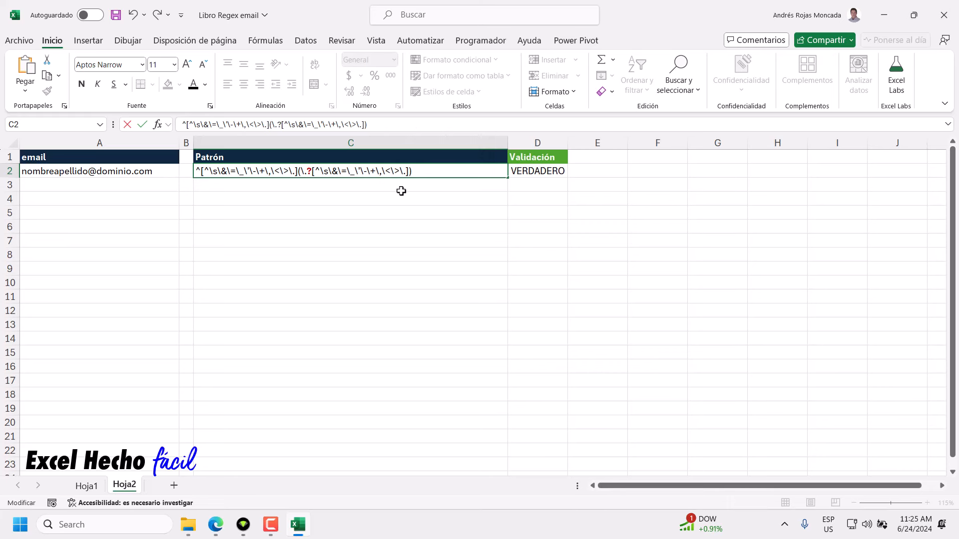
pyautogui.write('\\.')
pyautogui.press('BackSpace')
pyautogui.press('BackSpace')
pyautogui.moveTo(401, 171); pyautogui.dragTo(399, 171)
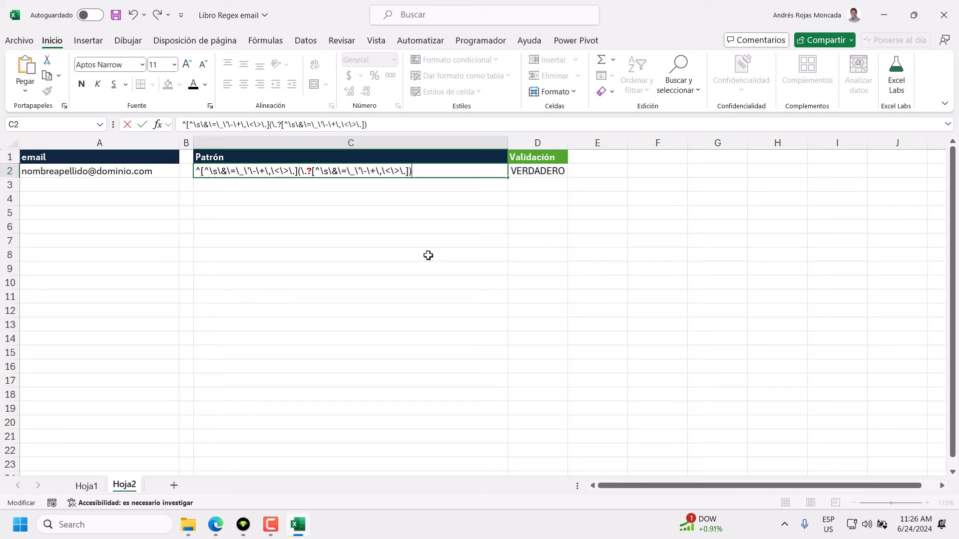
# Check Gmail's username rules in Edge, then add empty braces {} after the optional-dot group's closing parenthesis.
pyautogui.click(220, 525)
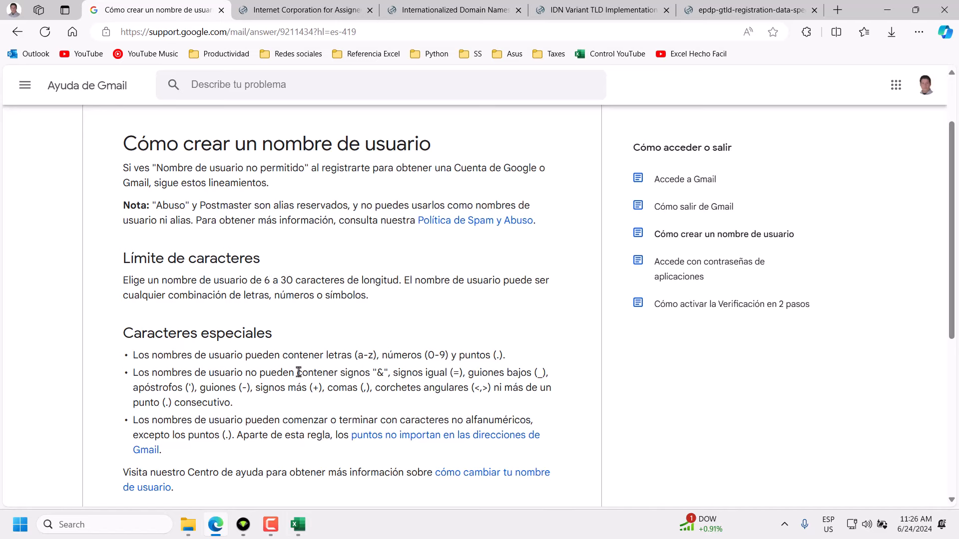
pyautogui.click(298, 526)
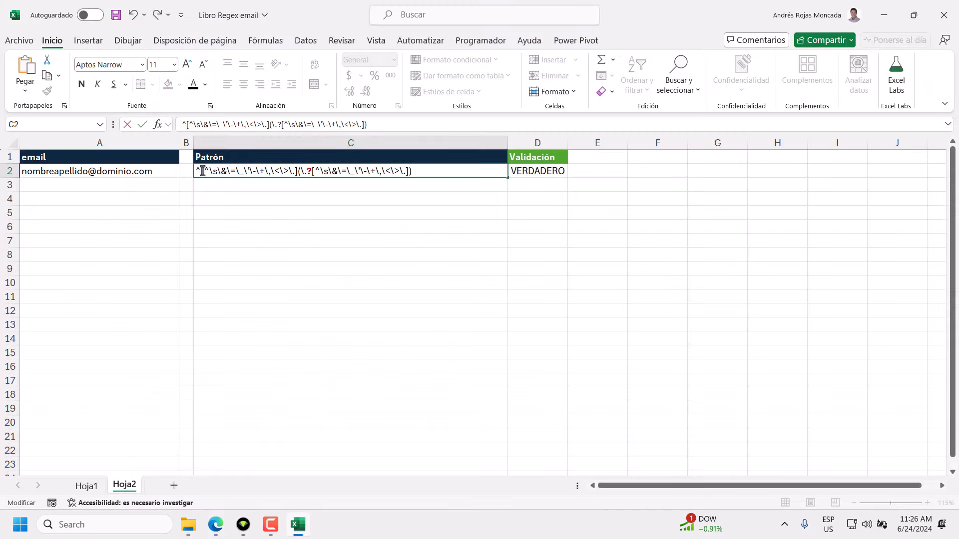
pyautogui.moveTo(200, 171); pyautogui.dragTo(298, 171)
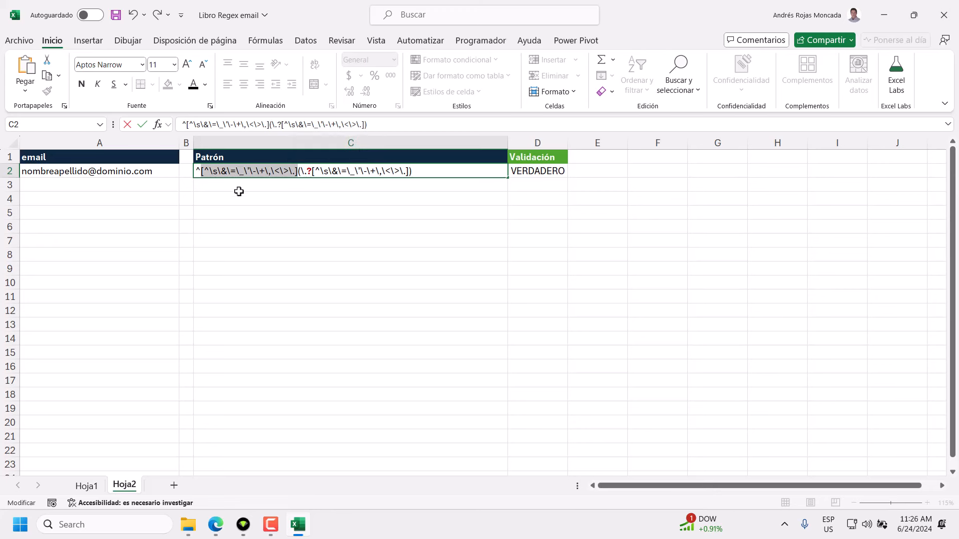
pyautogui.moveTo(210, 171); pyautogui.dragTo(294, 171)
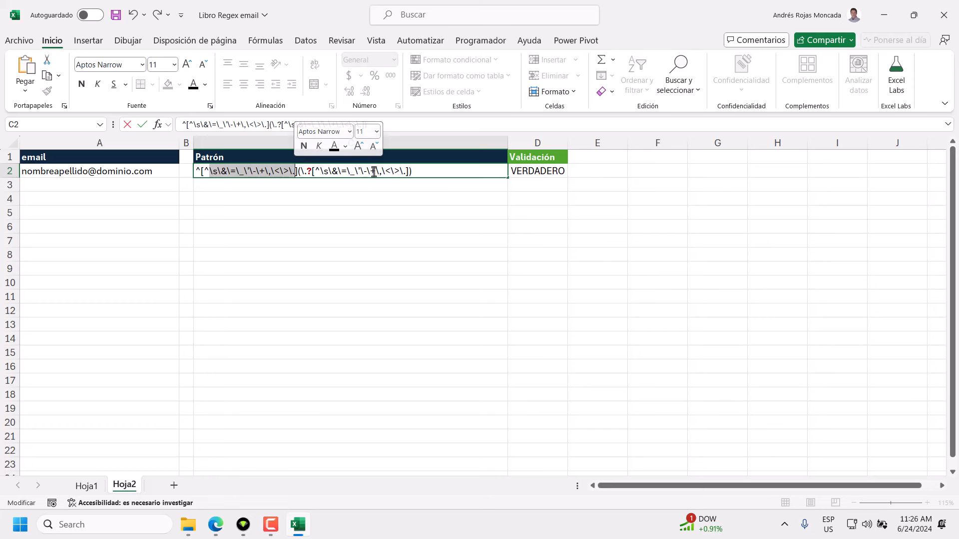
pyautogui.moveTo(413, 171)
pyautogui.mouseDown()
pyautogui.moveTo(297, 171)
pyautogui.moveTo(409, 174)
pyautogui.mouseUp()
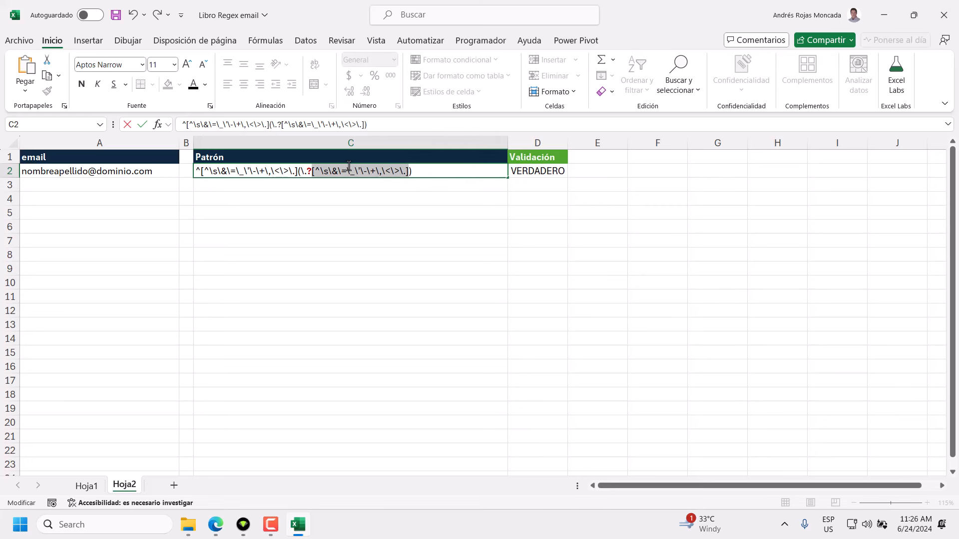
pyautogui.click(413, 171)
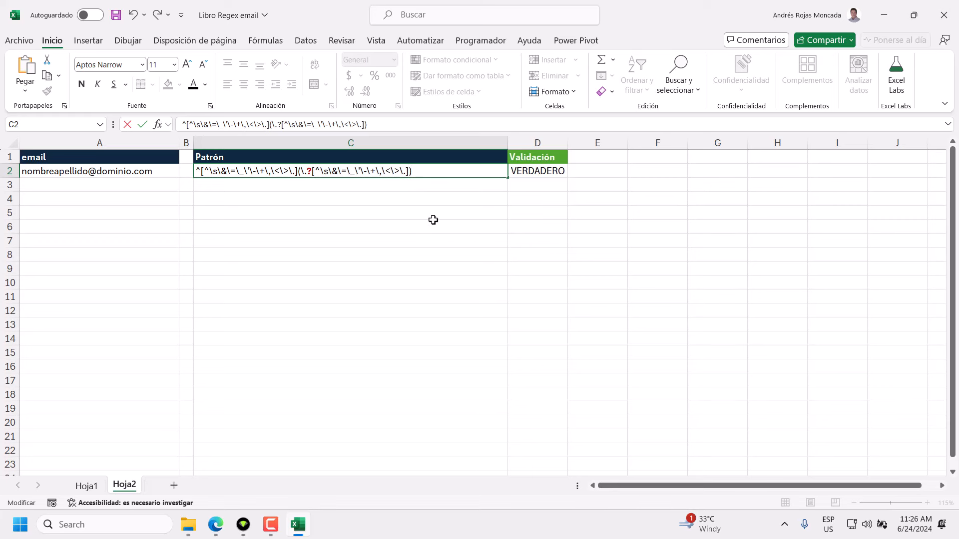
pyautogui.moveTo(299, 170); pyautogui.dragTo(197, 173)
pyautogui.click(430, 172)
pyautogui.click(414, 172)
# Enter 5,29 inside the braces and compare it with Gmail's username length rule in Edge.
pyautogui.write('5,29')
pyautogui.moveTo(298, 171); pyautogui.dragTo(195, 171)
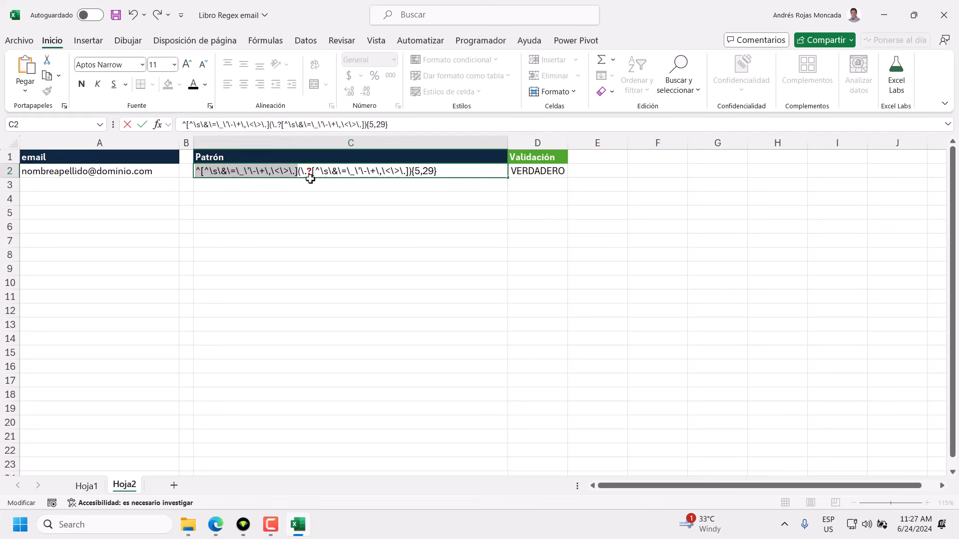
pyautogui.click(427, 171)
pyautogui.doubleClick(427, 171)
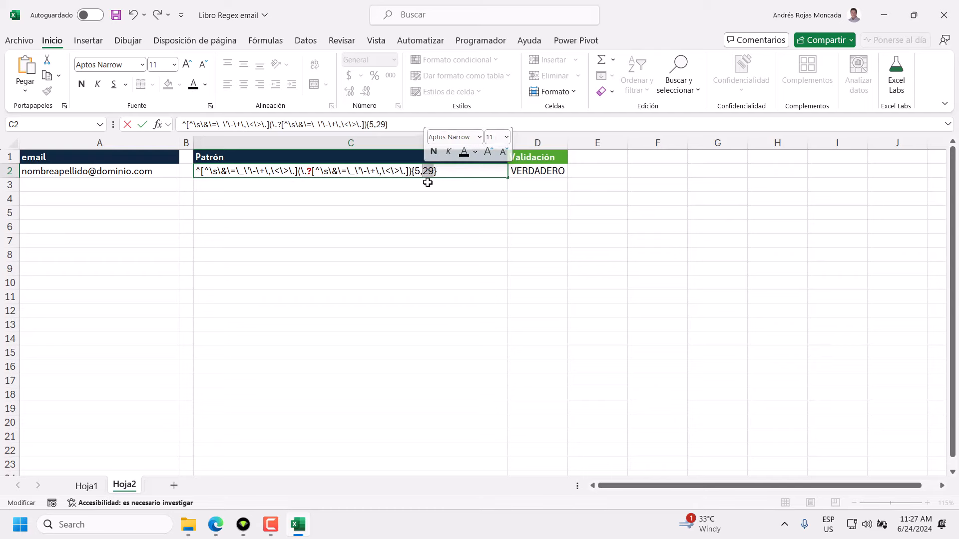
pyautogui.click(217, 532)
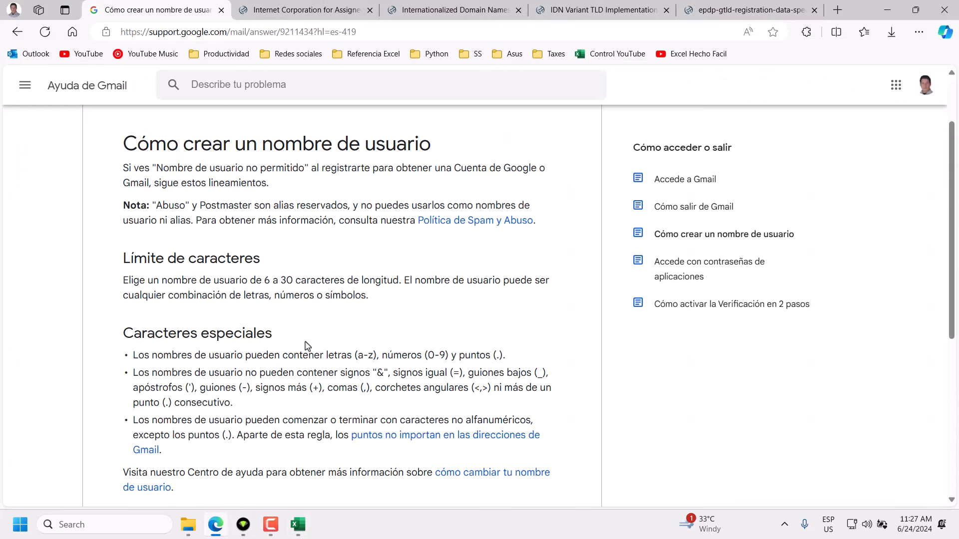
pyautogui.click(298, 526)
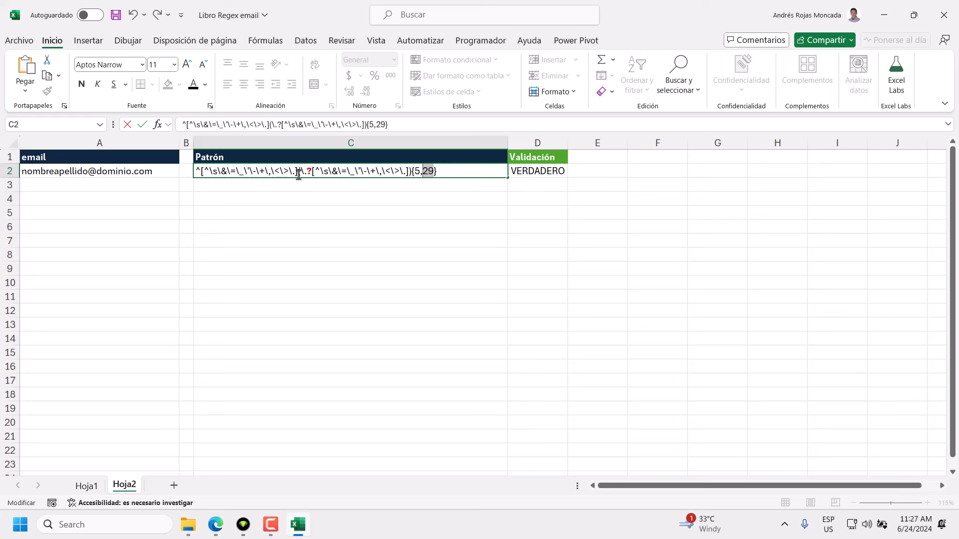
# Recheck the 6–30 character rule, then end the pattern with @.
pyautogui.moveTo(297, 170); pyautogui.dragTo(201, 178)
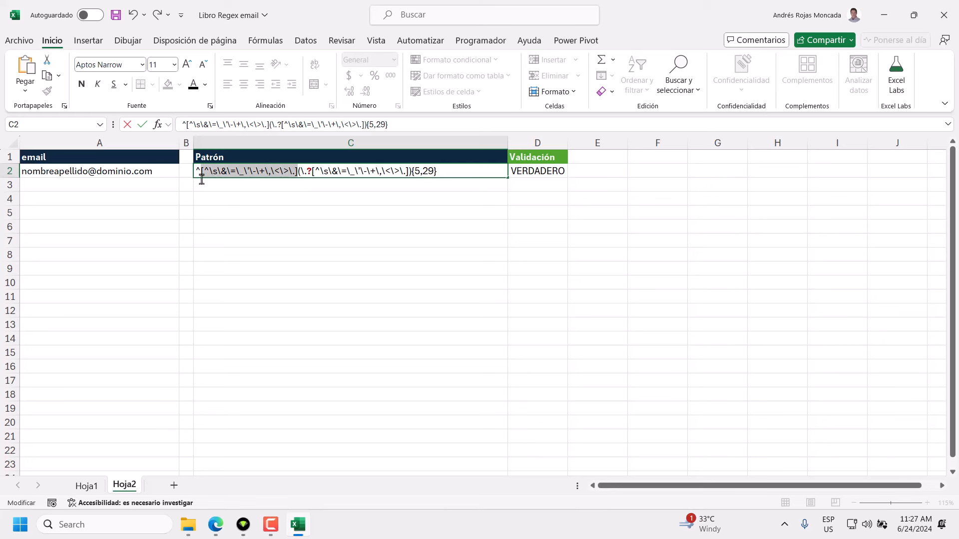
pyautogui.moveTo(411, 173); pyautogui.dragTo(299, 183)
pyautogui.click(418, 170)
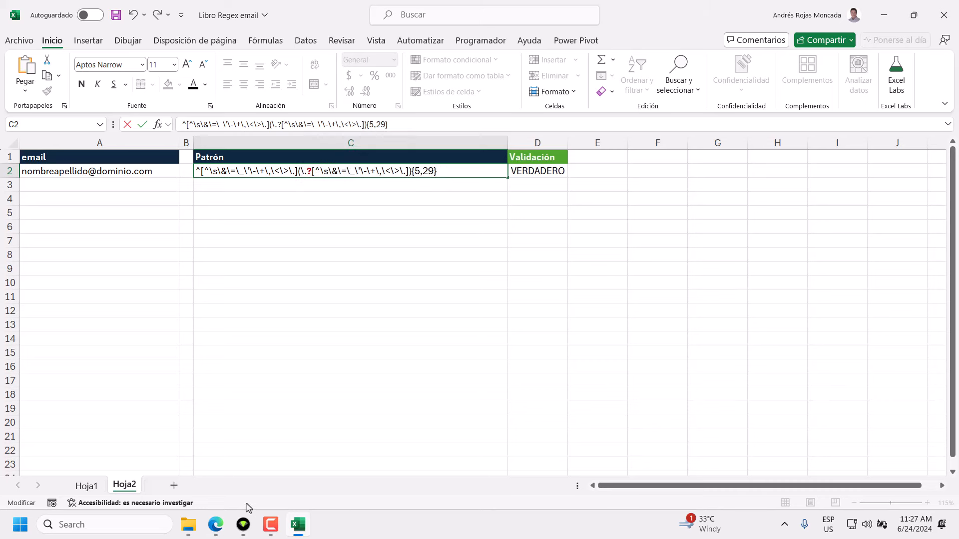
pyautogui.click(217, 527)
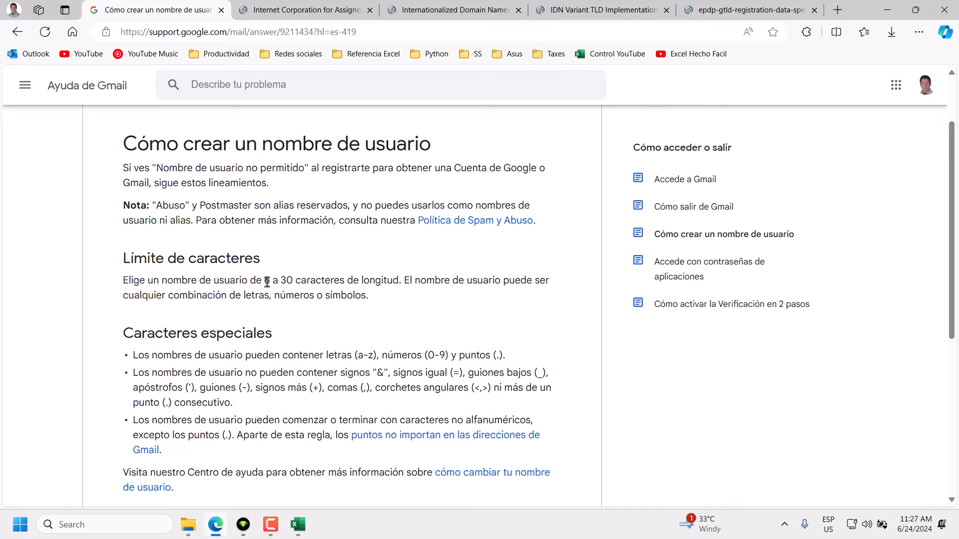
pyautogui.click(297, 524)
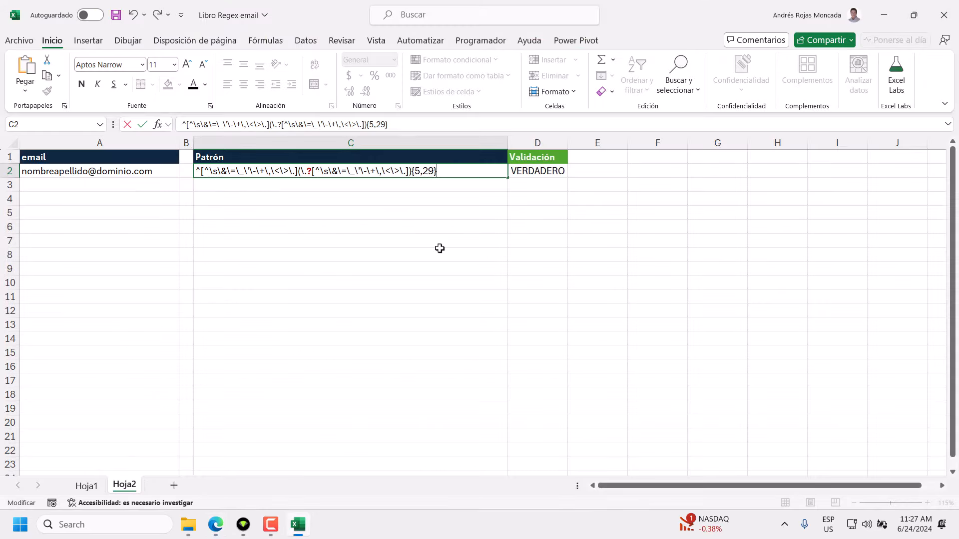
pyautogui.write('@[')
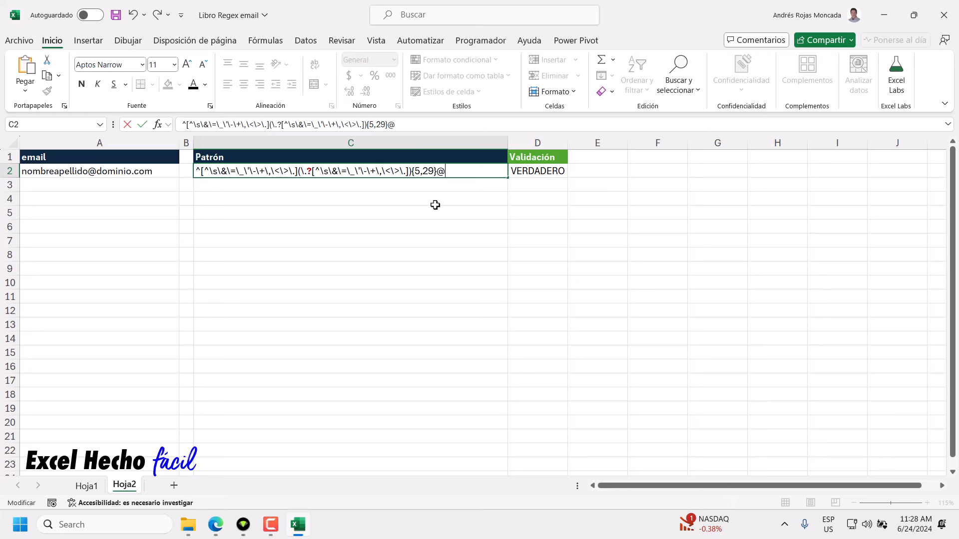
# Fill the brackets after @ in C2 with a-z and add +, making the domain [a-z]+.
pyautogui.click(448, 172)
pyautogui.write('a-z')
pyautogui.click(463, 171)
pyautogui.moveTo(463, 171)
pyautogui.mouseDown()
pyautogui.moveTo(444, 172)
pyautogui.moveTo(463, 171)
pyautogui.mouseUp()
pyautogui.click(470, 172)
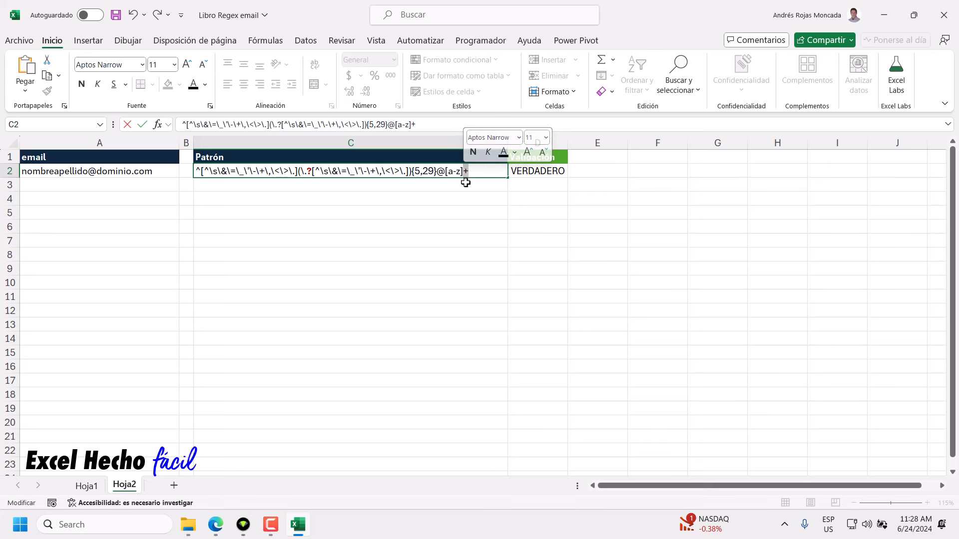
pyautogui.press('Right')
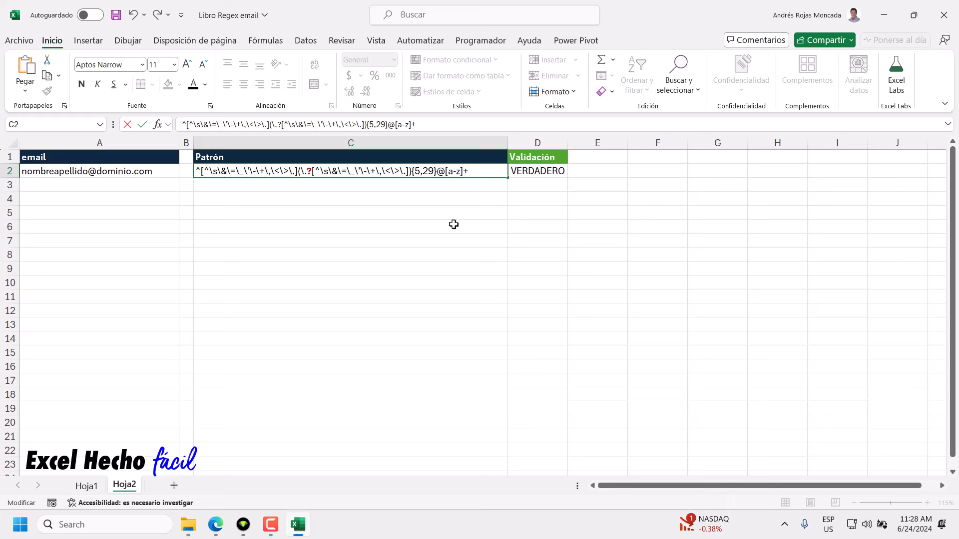
pyautogui.moveTo(448, 171); pyautogui.dragTo(459, 171)
pyautogui.press('End')
# Append a [a-z]{2,3} extension range after the escaped dot in the C2 pattern.
pyautogui.write('[]')
pyautogui.press('Left')
pyautogui.write('a-z')
pyautogui.write('{2,3')
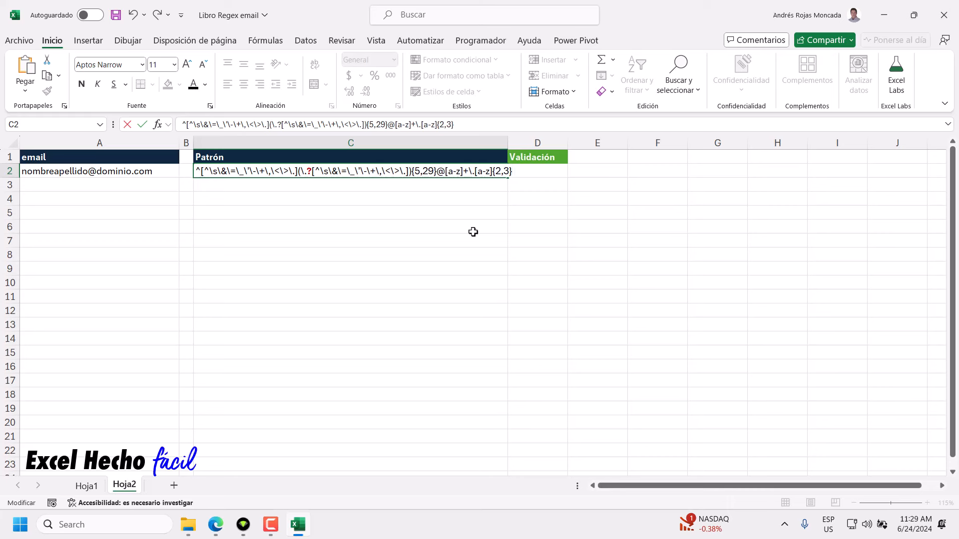
pyautogui.click(474, 173)
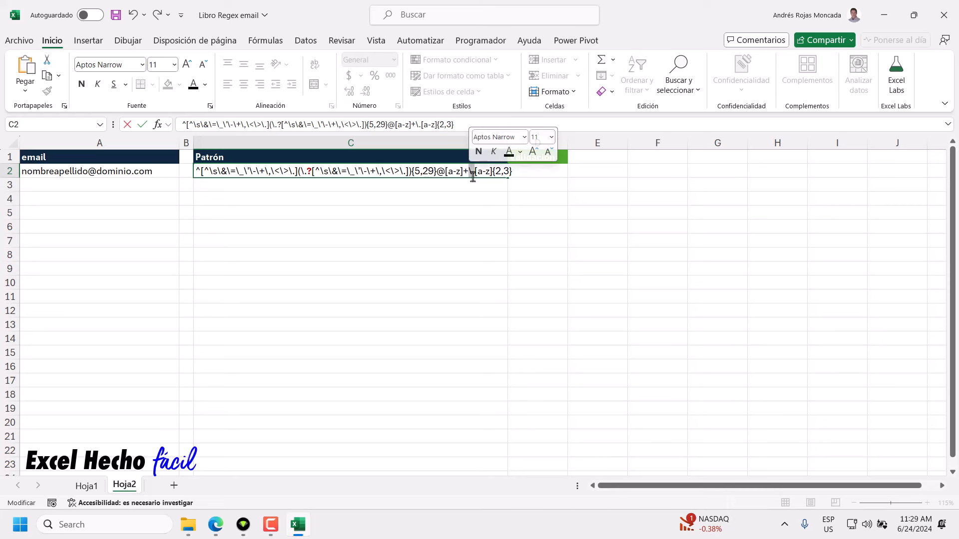
pyautogui.click(471, 173)
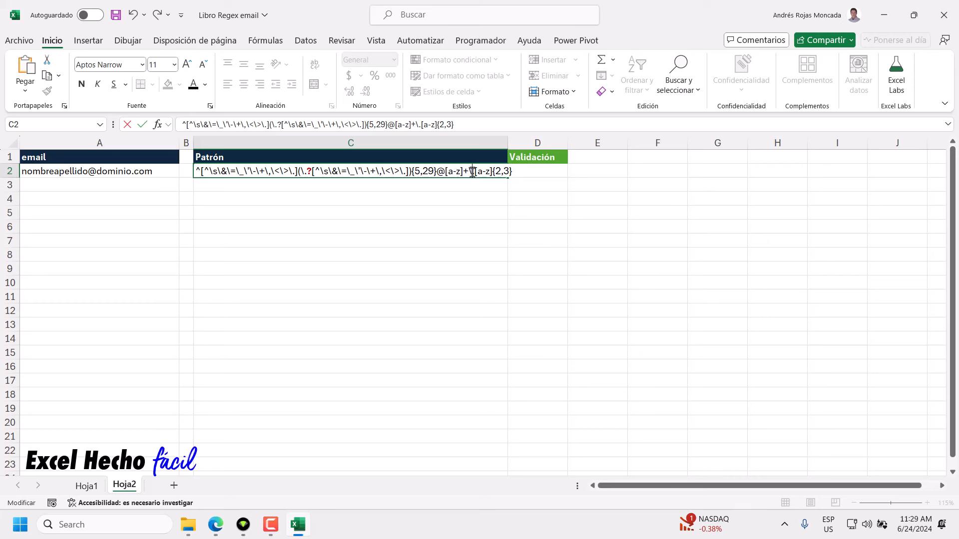
pyautogui.click(470, 172)
# Anchor the pattern with $ after {2,3} and commit it so D2 shows VERDADERO.
pyautogui.moveTo(493, 172); pyautogui.dragTo(475, 172)
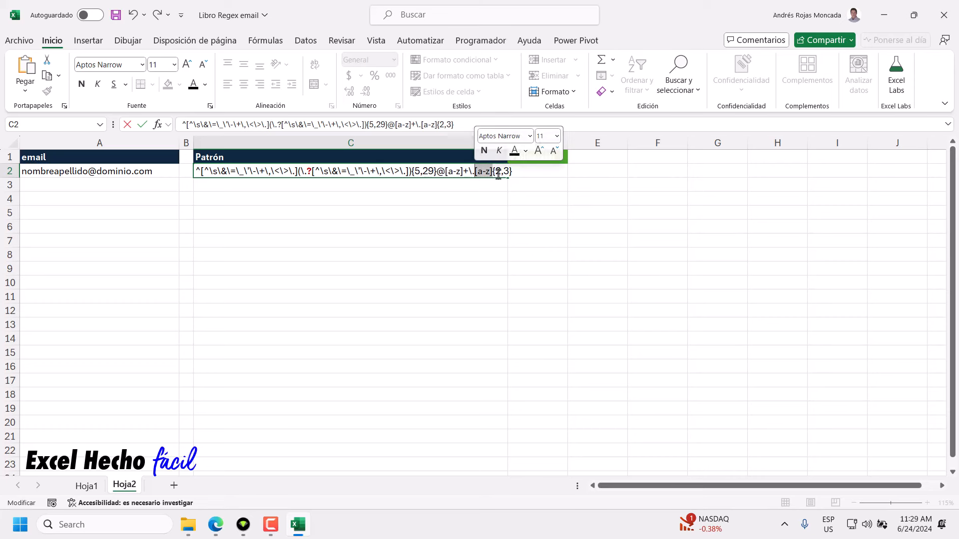
pyautogui.click(476, 173)
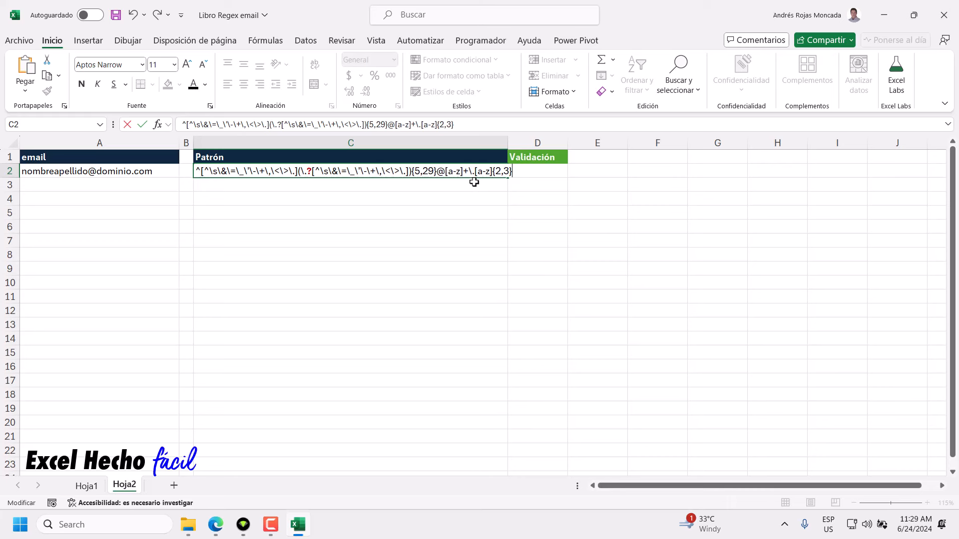
pyautogui.moveTo(475, 171)
pyautogui.mouseDown()
pyautogui.moveTo(516, 175)
pyautogui.moveTo(477, 173)
pyautogui.moveTo(492, 176)
pyautogui.mouseUp()
pyautogui.click(516, 175)
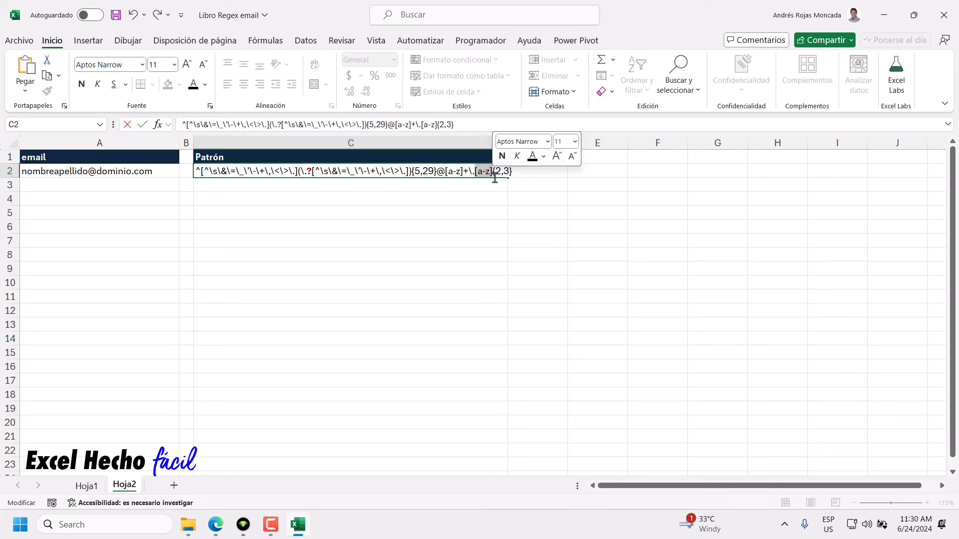
pyautogui.click(492, 174)
pyautogui.moveTo(493, 175); pyautogui.dragTo(514, 174)
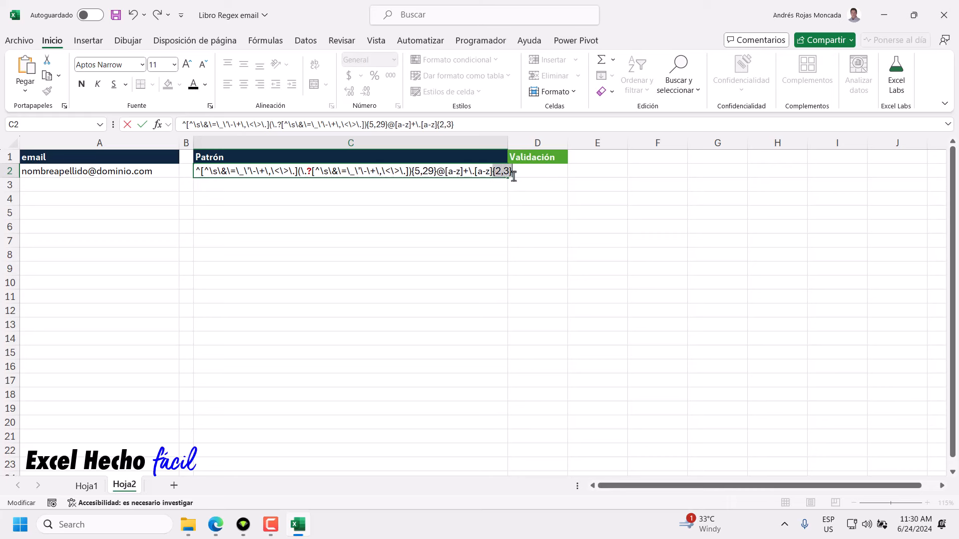
pyautogui.click(513, 175)
pyautogui.write('$')
pyautogui.press('Return')
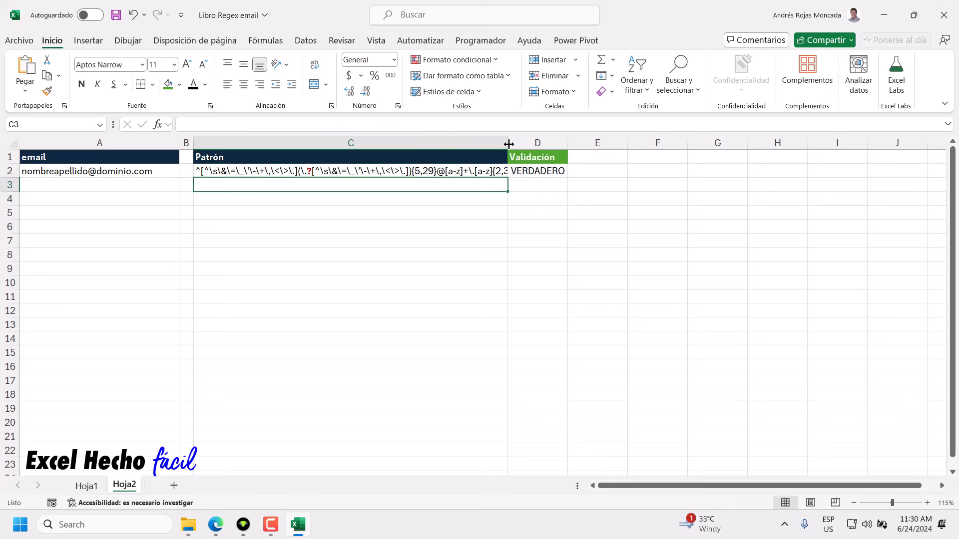
# Set column C's width to 70 so the full pattern ending in {2,3}$ is visible.
pyautogui.moveTo(508, 143); pyautogui.dragTo(541, 142)
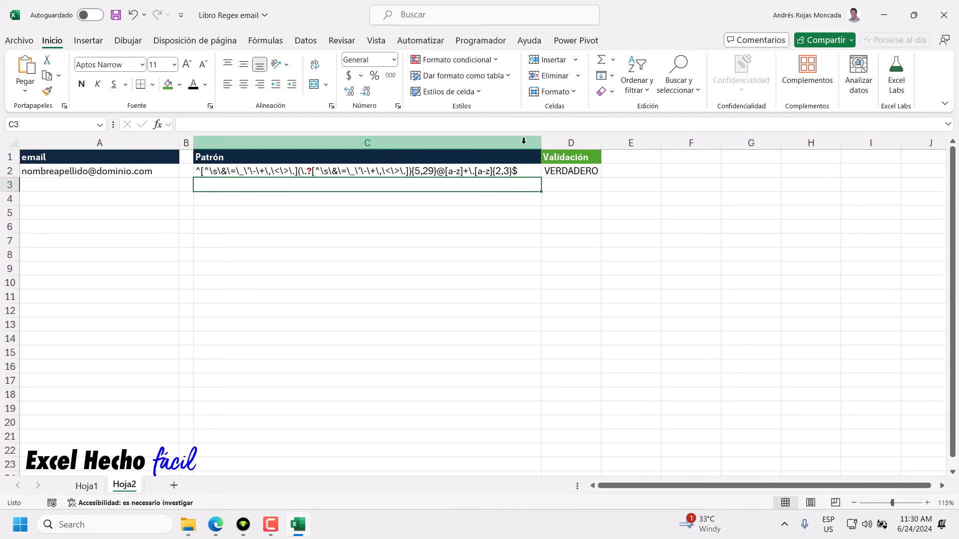
pyautogui.rightClick(523, 141)
pyautogui.click(569, 342)
pyautogui.write('7')
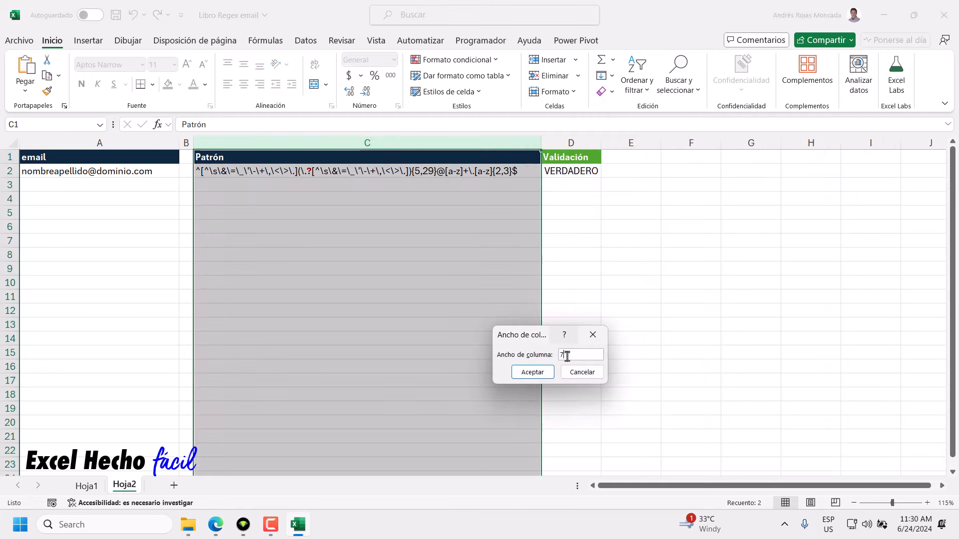
pyautogui.write('0')
pyautogui.press('Return')
pyautogui.click(489, 172)
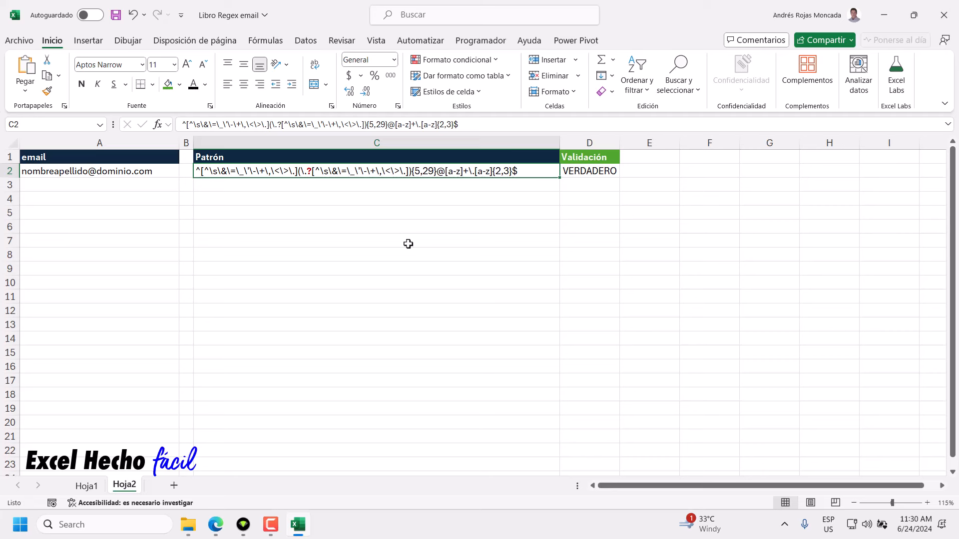
# Test a leading dot on the A2 email and check the REGEXTEST result in D2.
pyautogui.click(142, 172)
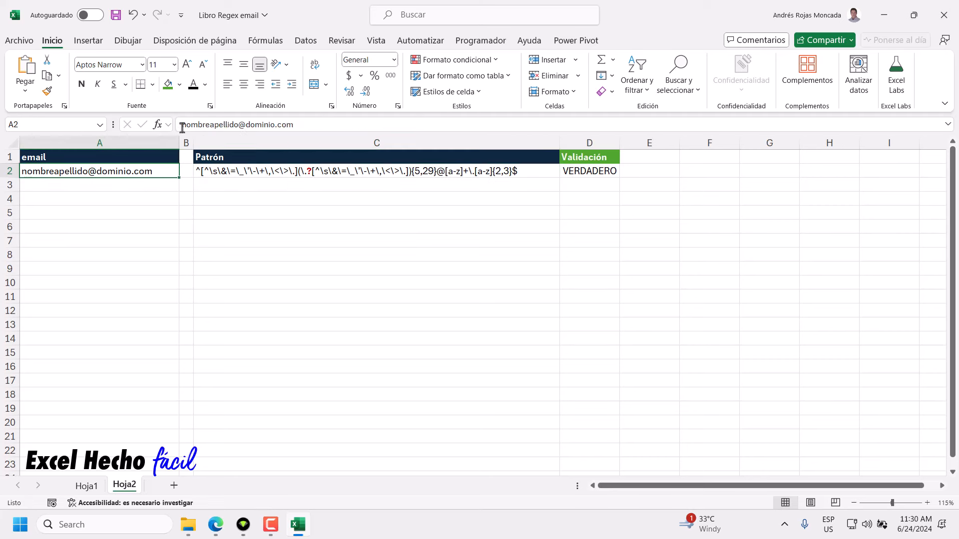
pyautogui.click(182, 125)
pyautogui.write('.')
pyautogui.press('Return')
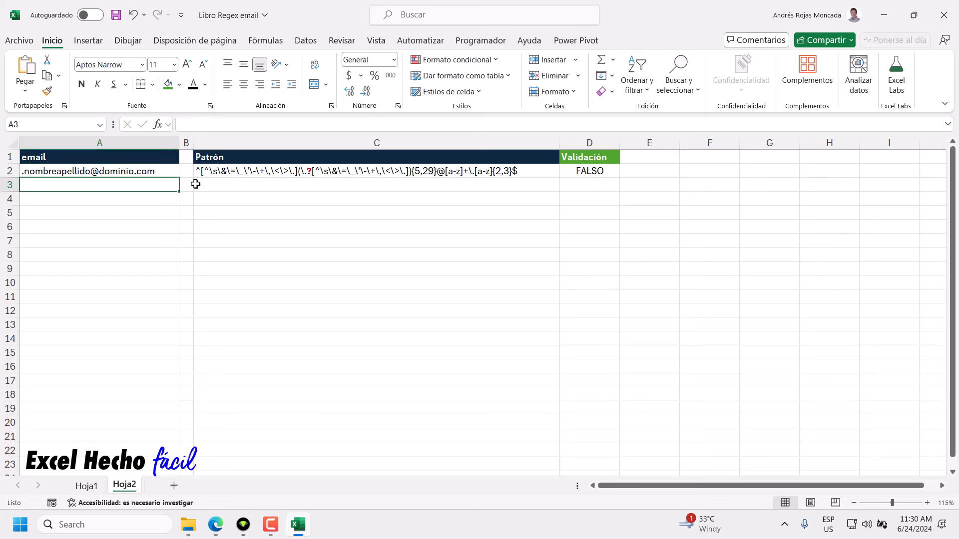
pyautogui.click(584, 172)
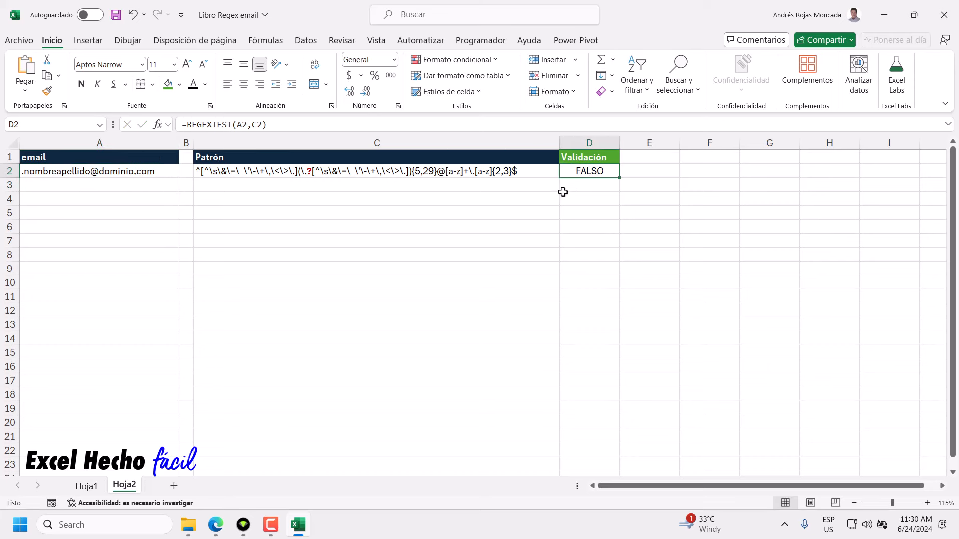
pyautogui.click(78, 172)
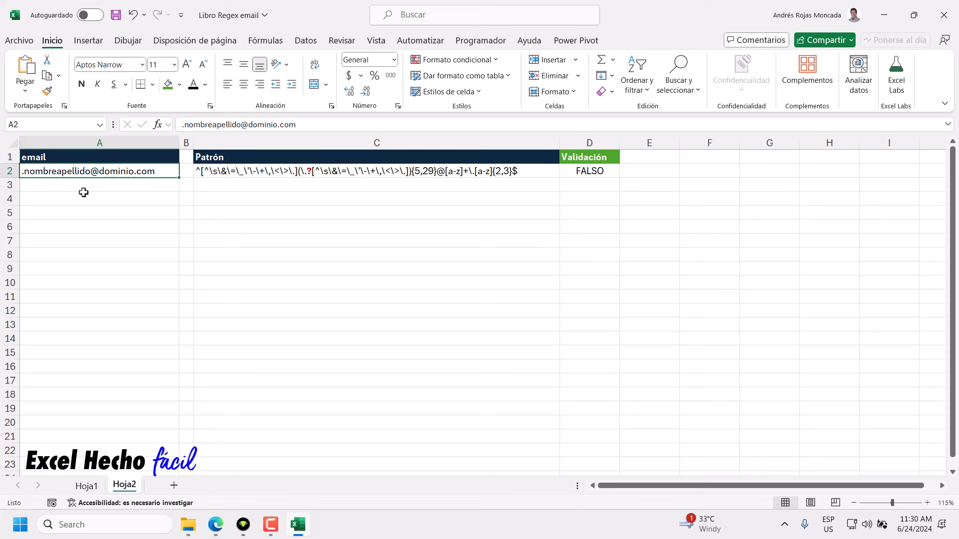
# Remove the leading dot, try a dot just before the @, then remove it again.
pyautogui.click(182, 125)
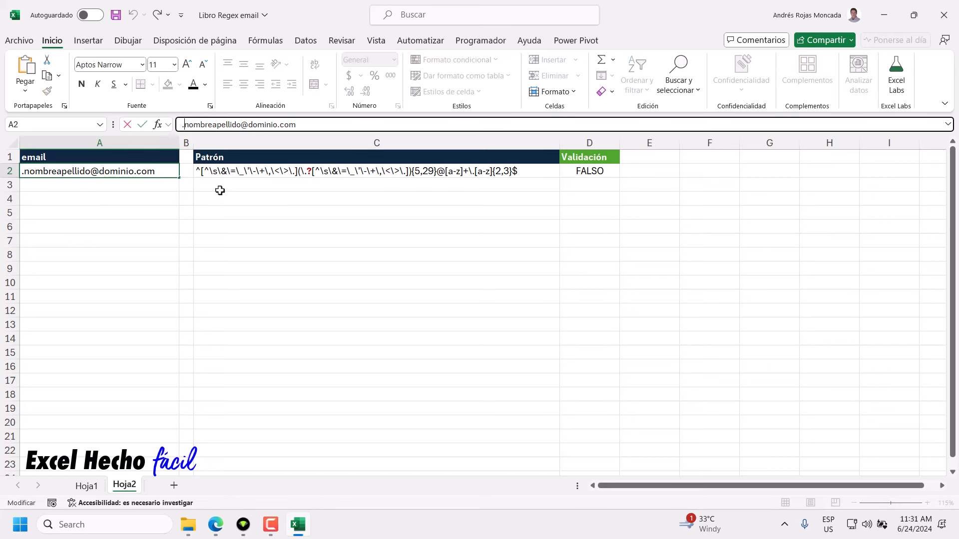
pyautogui.press('Delete')
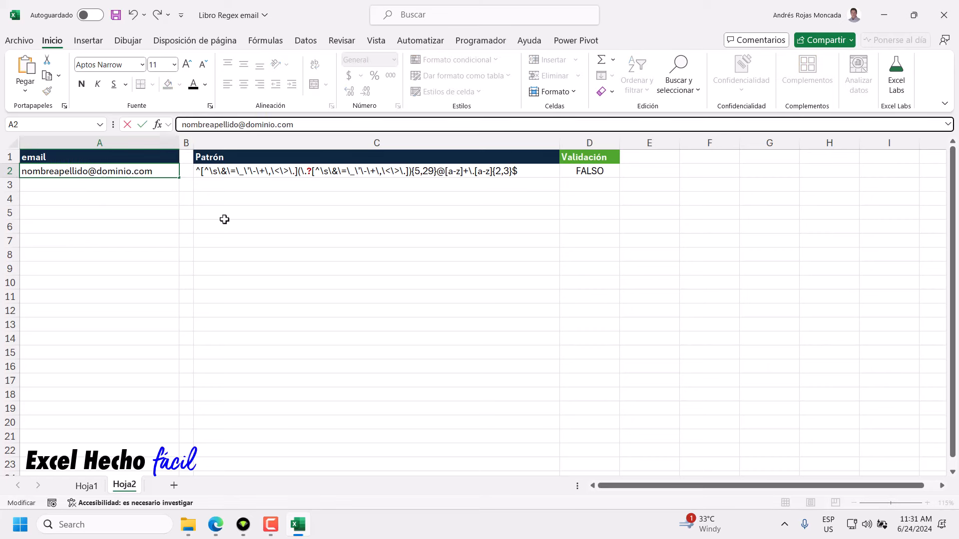
pyautogui.click(238, 124)
pyautogui.write('.')
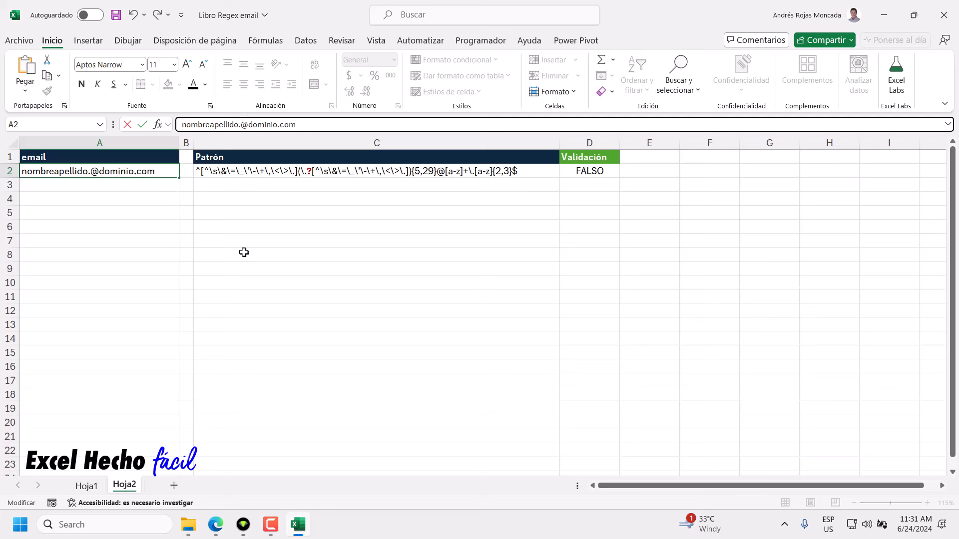
pyautogui.press('Return')
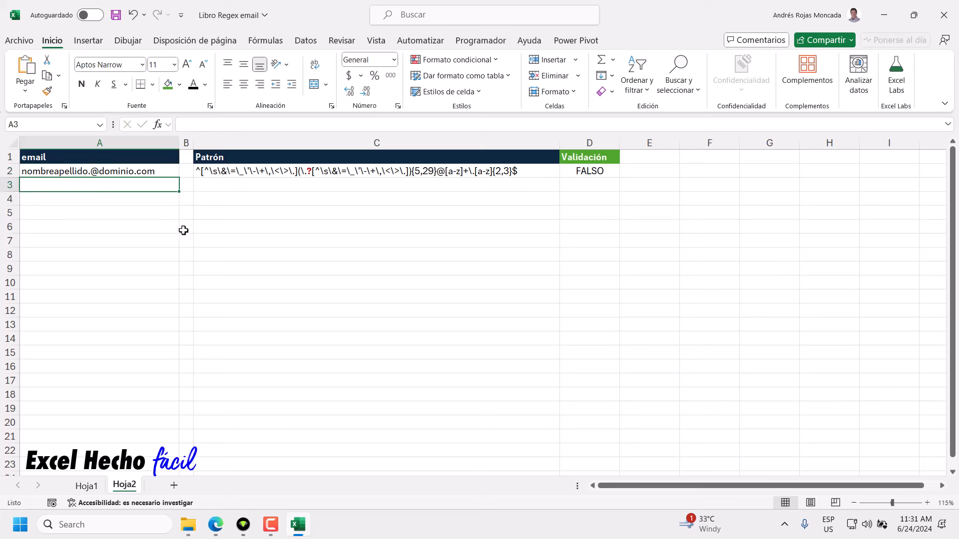
pyautogui.click(130, 171)
pyautogui.click(238, 124)
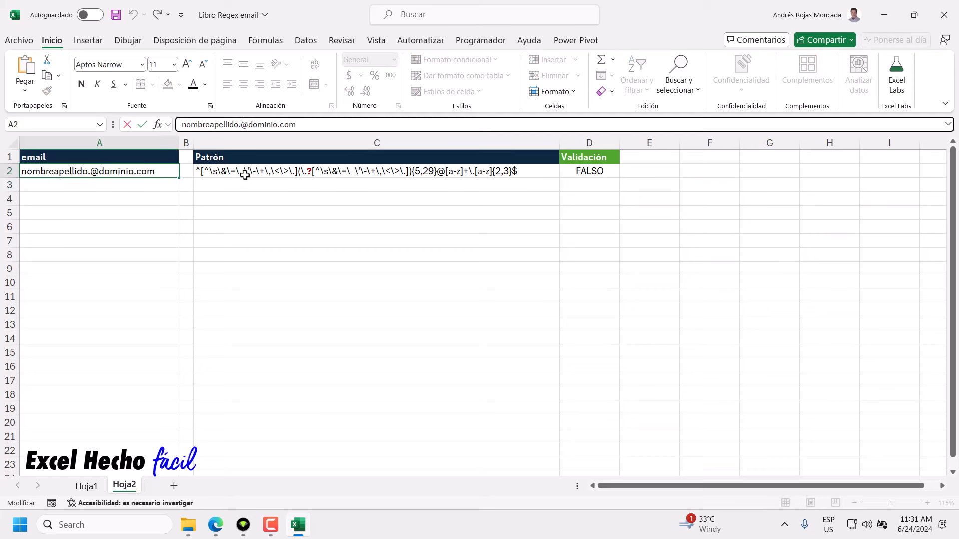
pyautogui.press('Delete')
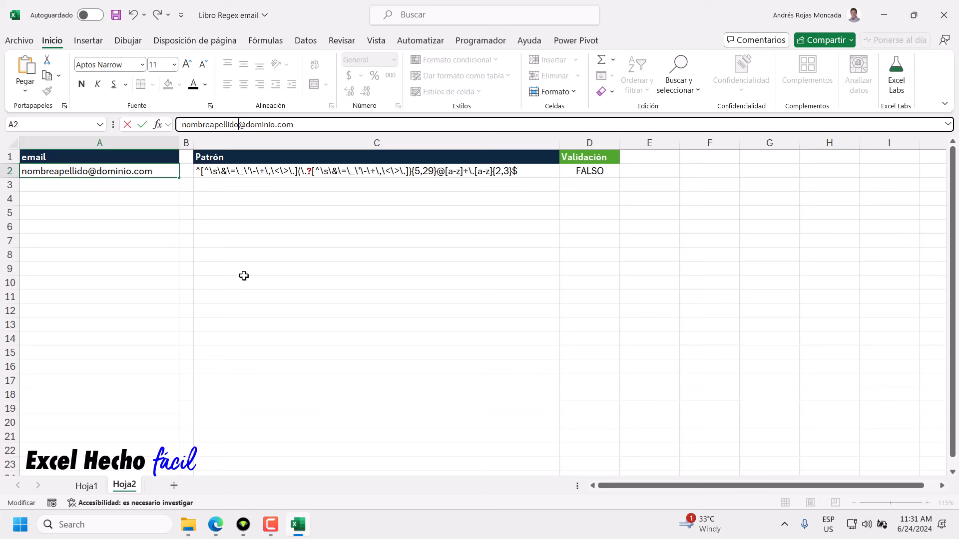
pyautogui.press('Return')
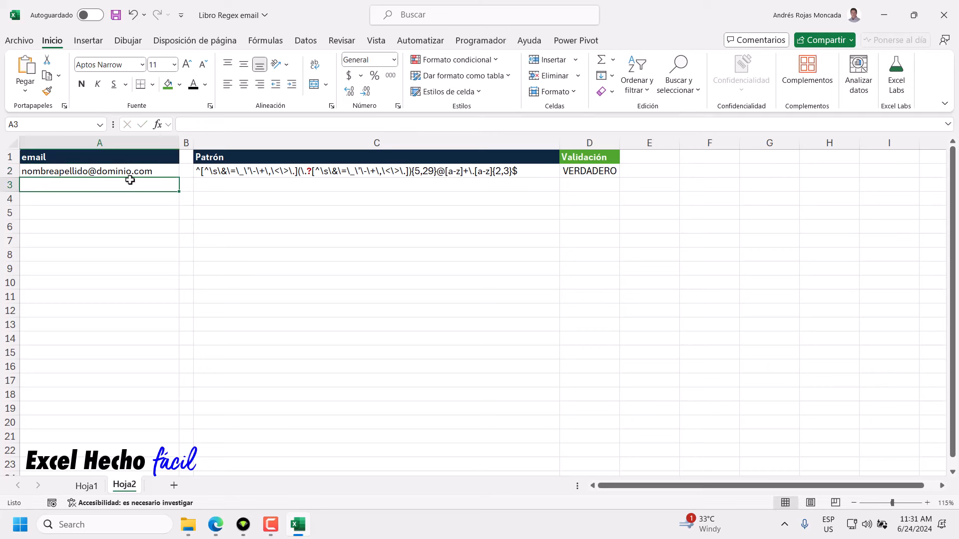
# Retest a leading dot and a dot before the @, undoing each with Ctrl+Z.
pyautogui.click(129, 172)
pyautogui.click(181, 125)
pyautogui.write('.')
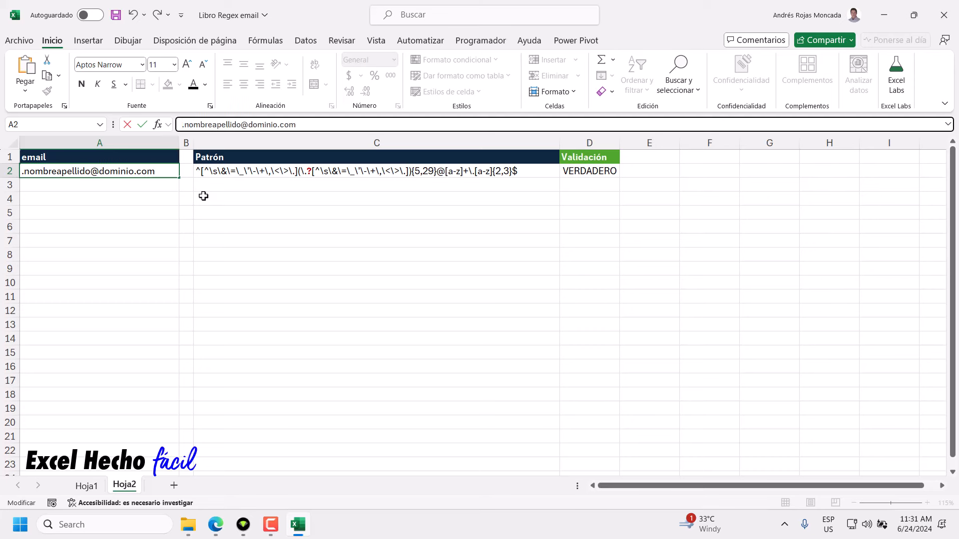
pyautogui.press('Return')
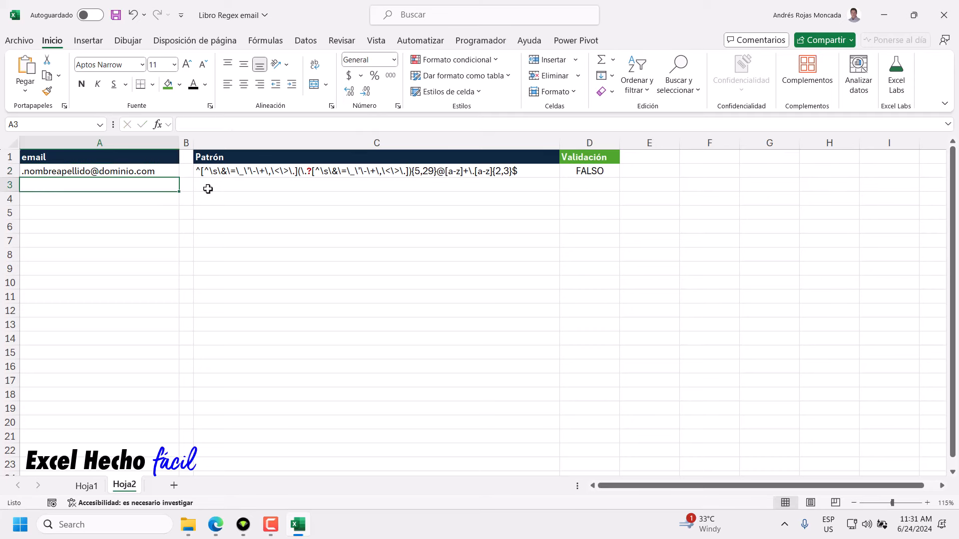
pyautogui.hotkey('ctrl', 'z')
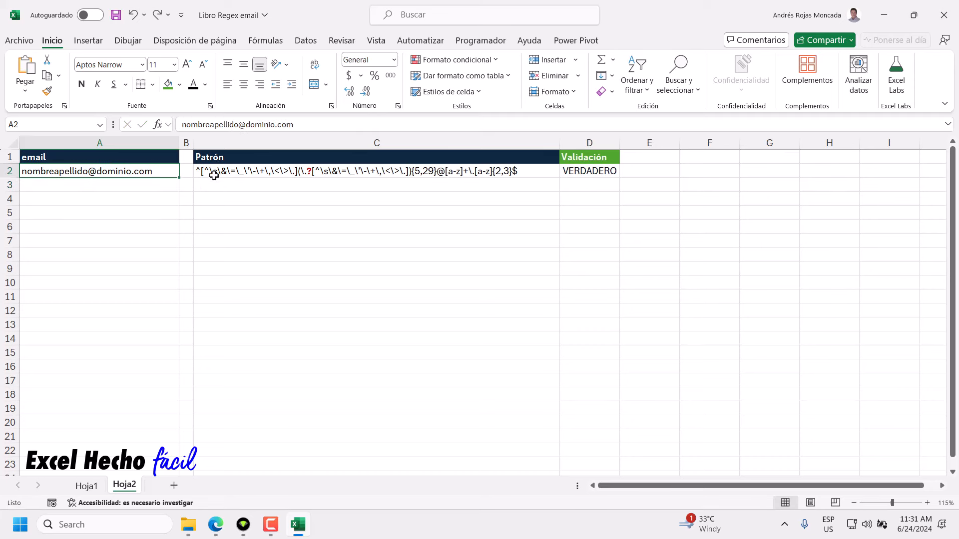
pyautogui.click(238, 125)
pyautogui.write('.')
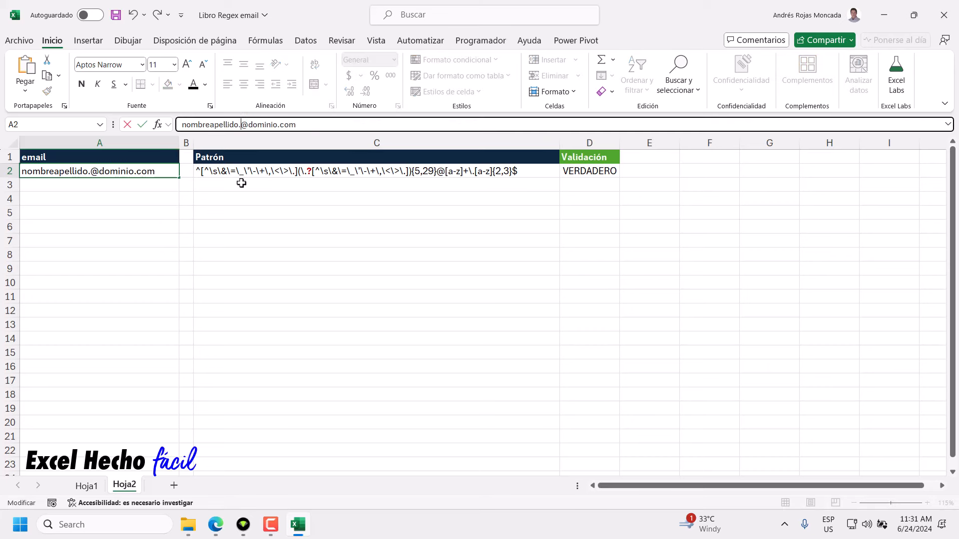
pyautogui.press('Return')
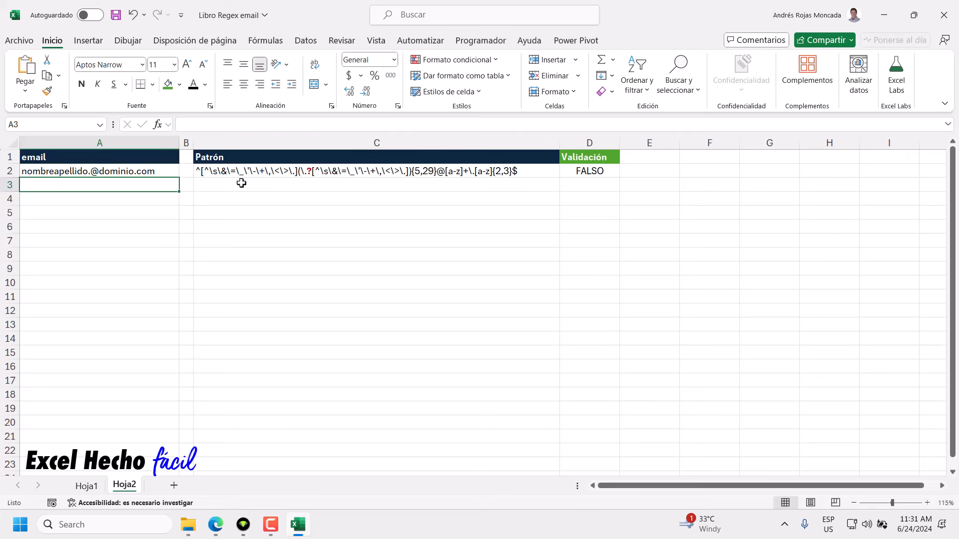
pyautogui.hotkey('ctrl', 'z')
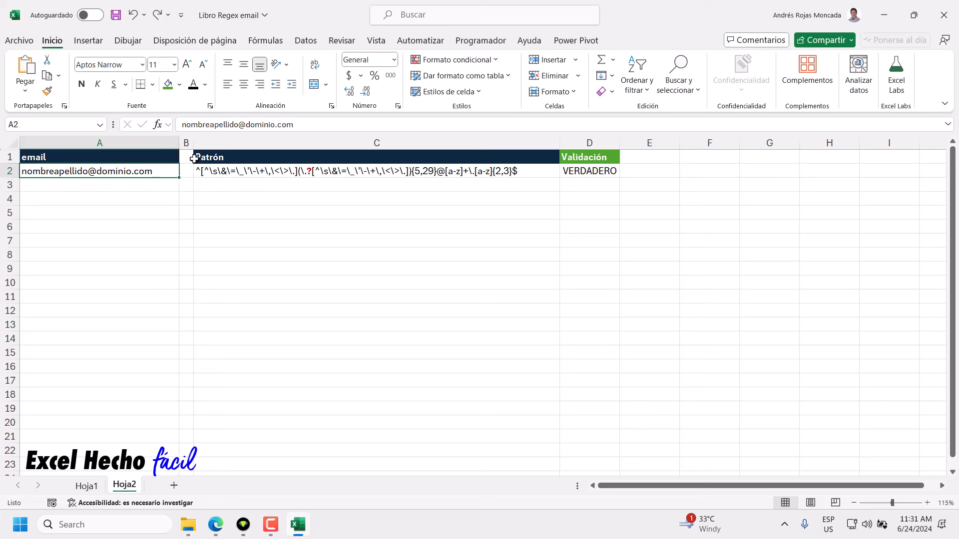
pyautogui.click(215, 125)
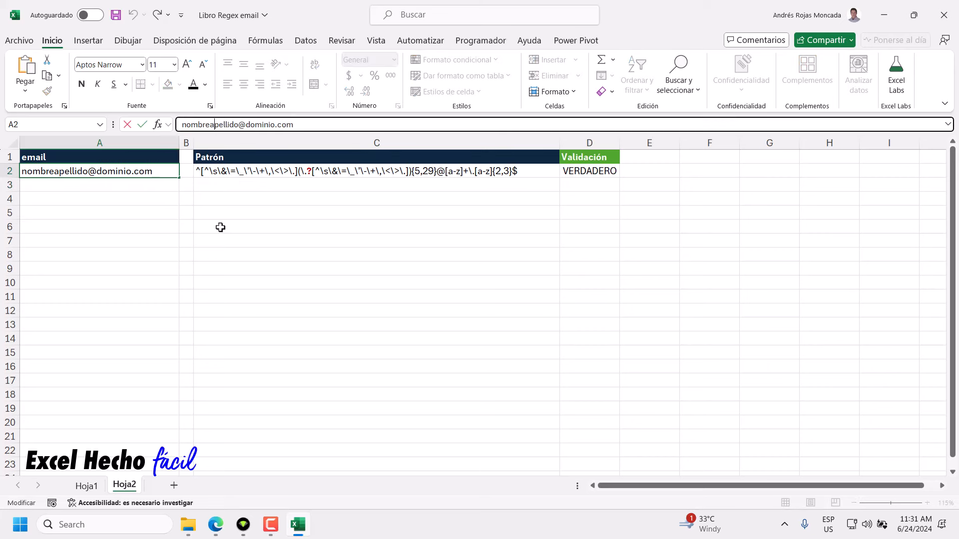
pyautogui.write('.')
pyautogui.press('Return')
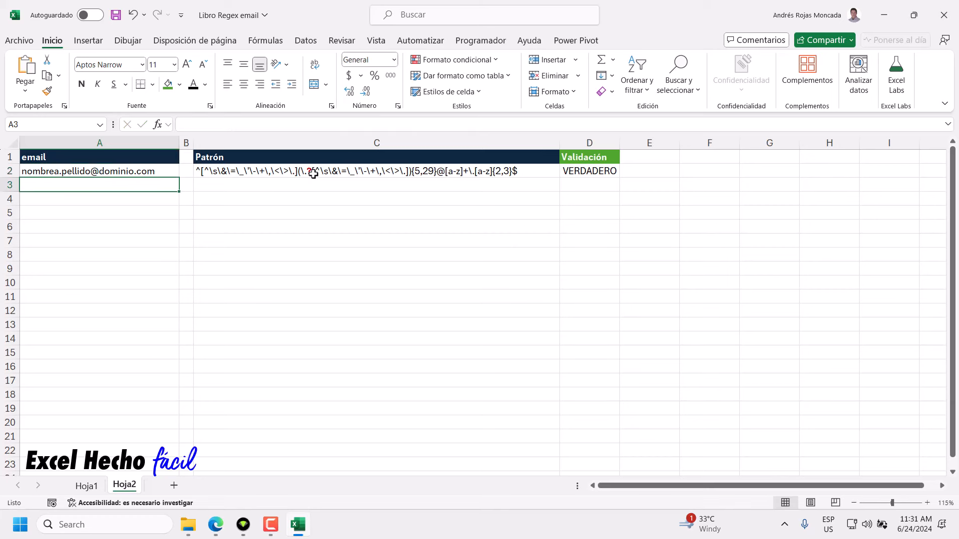
pyautogui.click(100, 170)
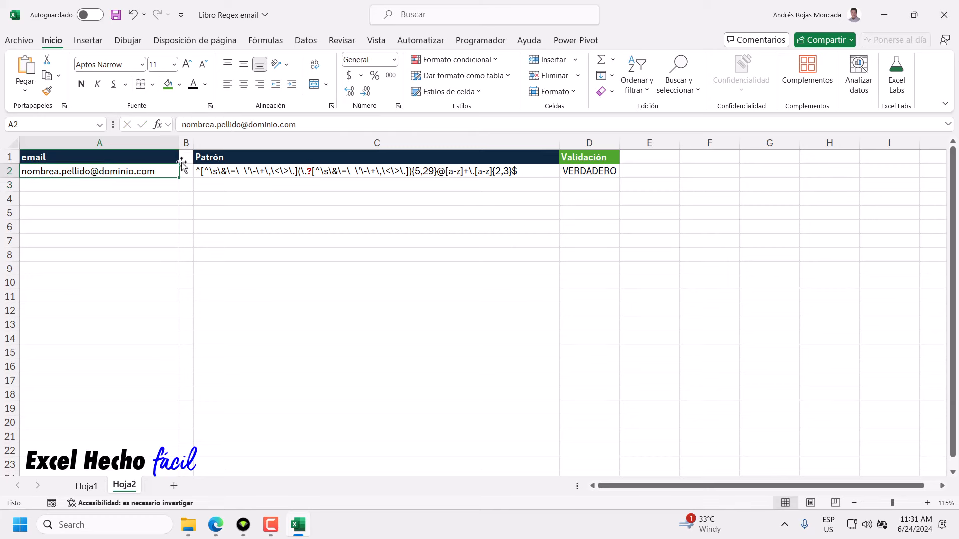
pyautogui.click(217, 126)
pyautogui.press('BackSpace')
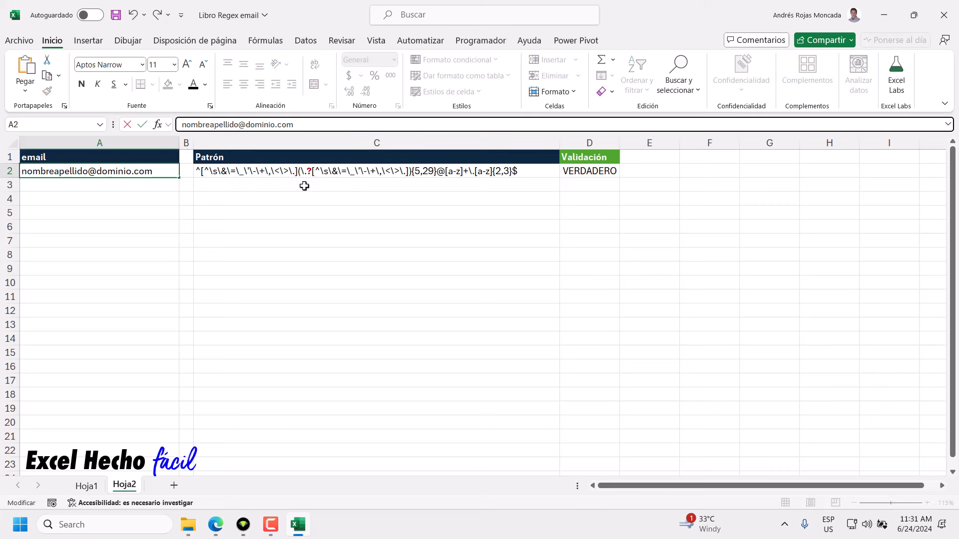
pyautogui.press('Return')
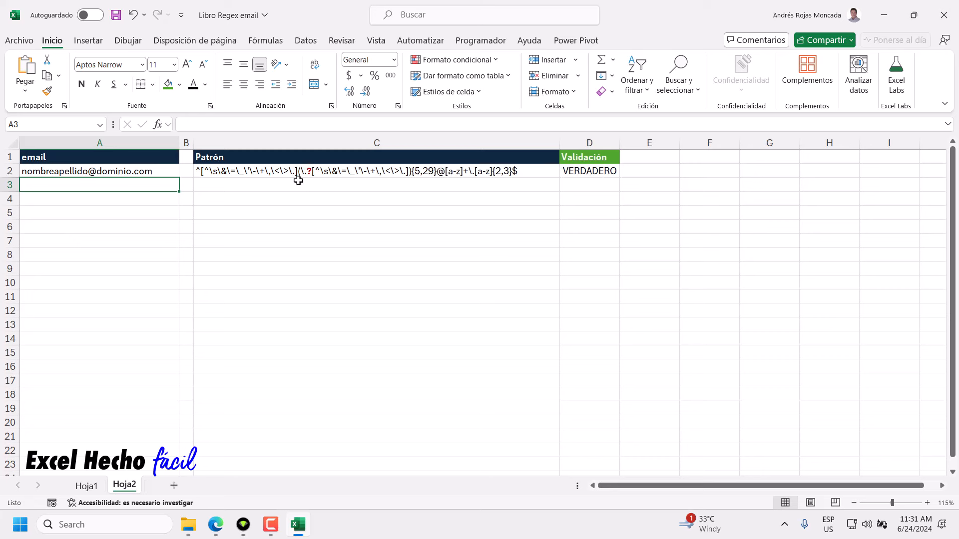
# Restore the dot after nombre in the A2 email.
pyautogui.click(62, 162)
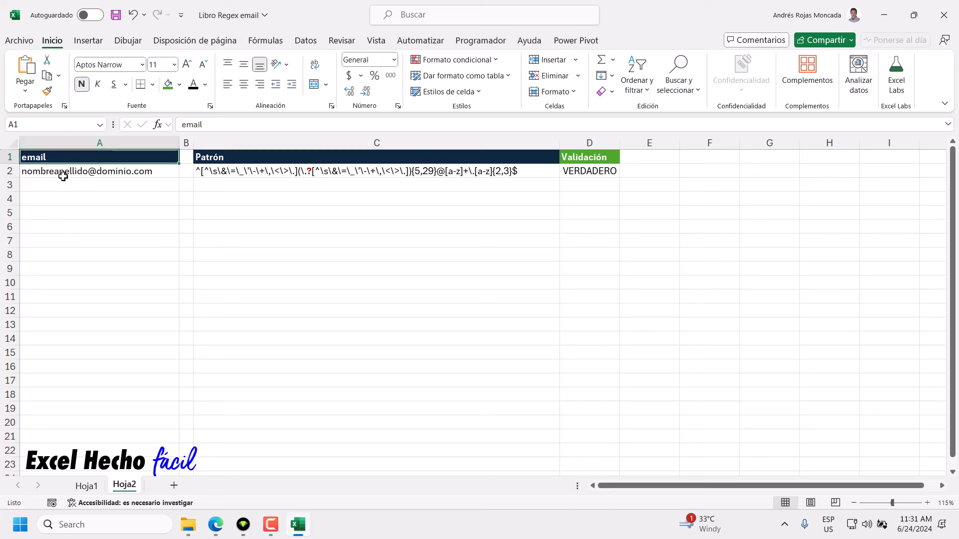
pyautogui.click(63, 175)
pyautogui.click(210, 124)
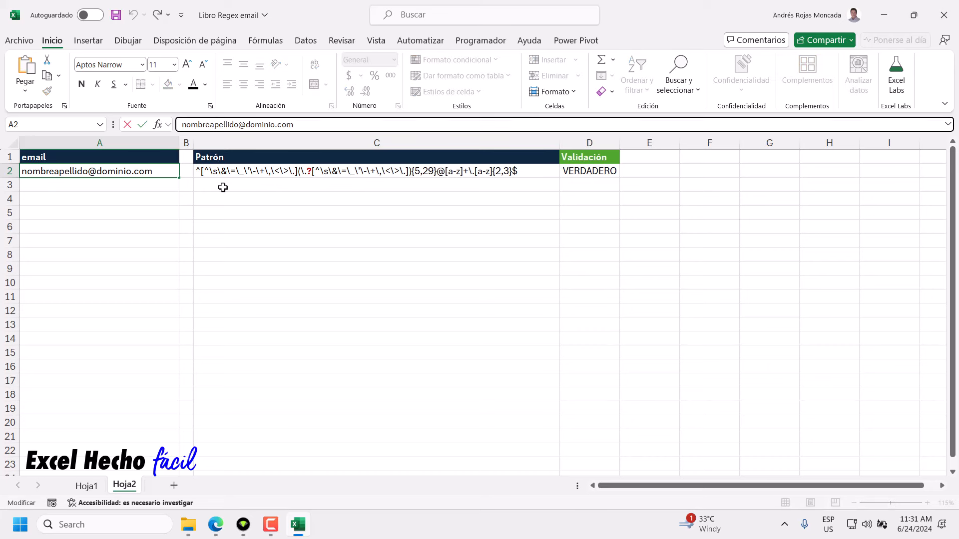
pyautogui.write('.')
pyautogui.press('Return')
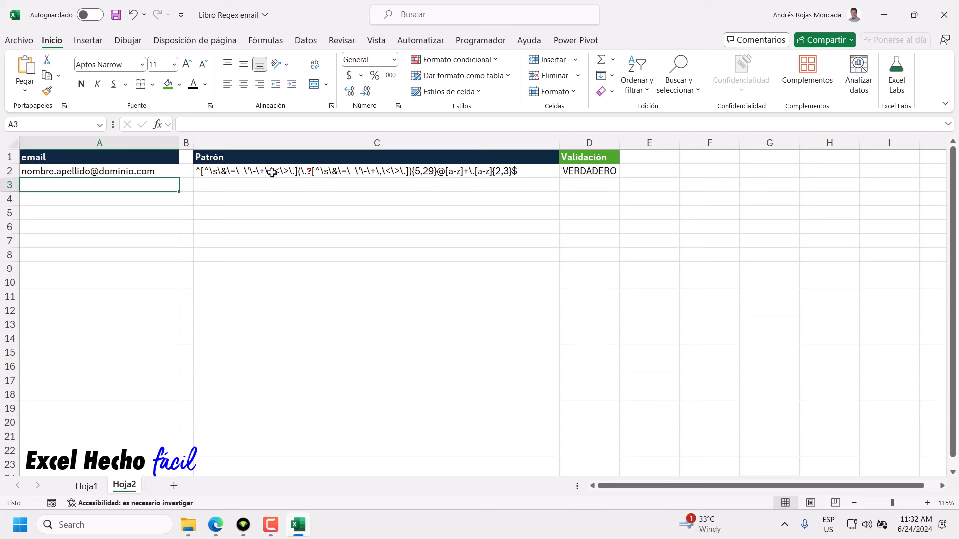
# Add a second dot after nombre for a double dot (FALSO), then remove it.
pyautogui.click(38, 171)
pyautogui.click(212, 127)
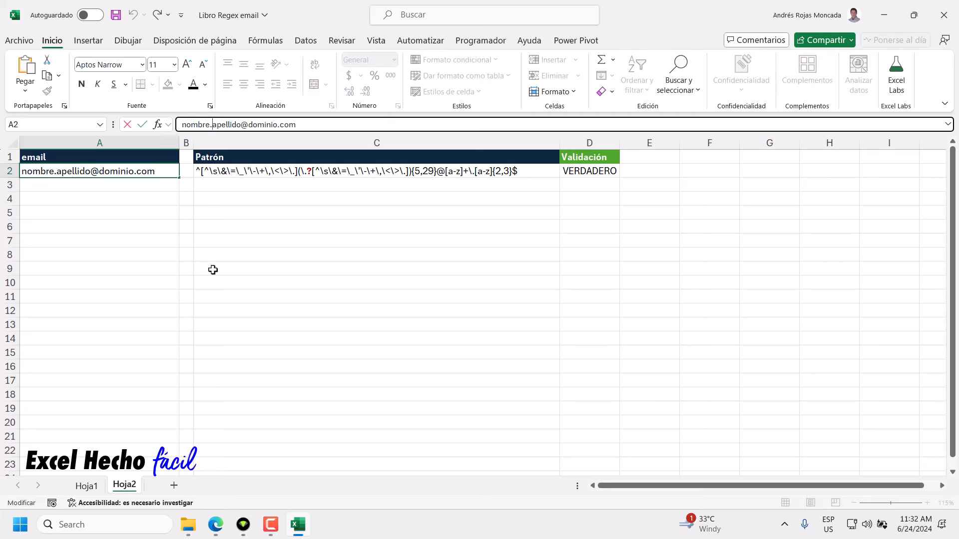
pyautogui.write('.')
pyautogui.press('Return')
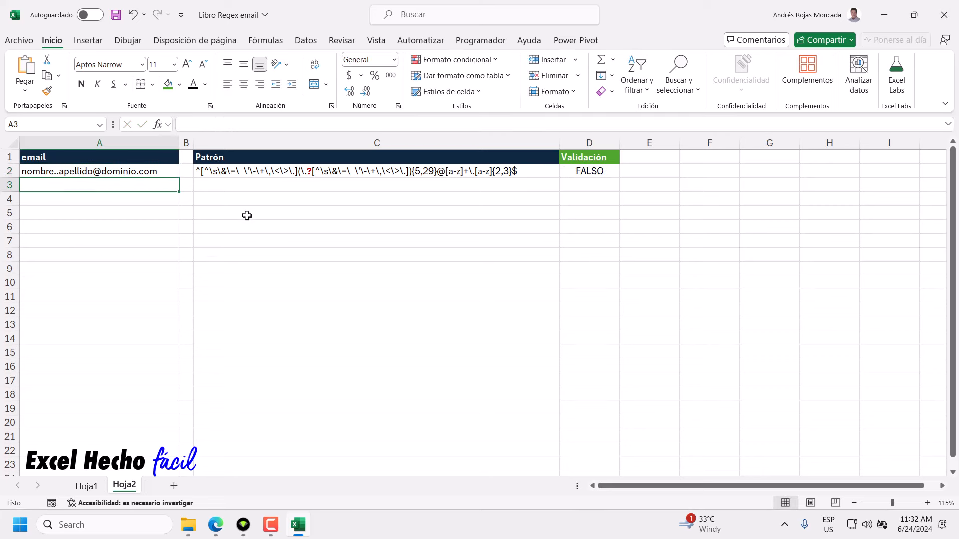
pyautogui.click(74, 171)
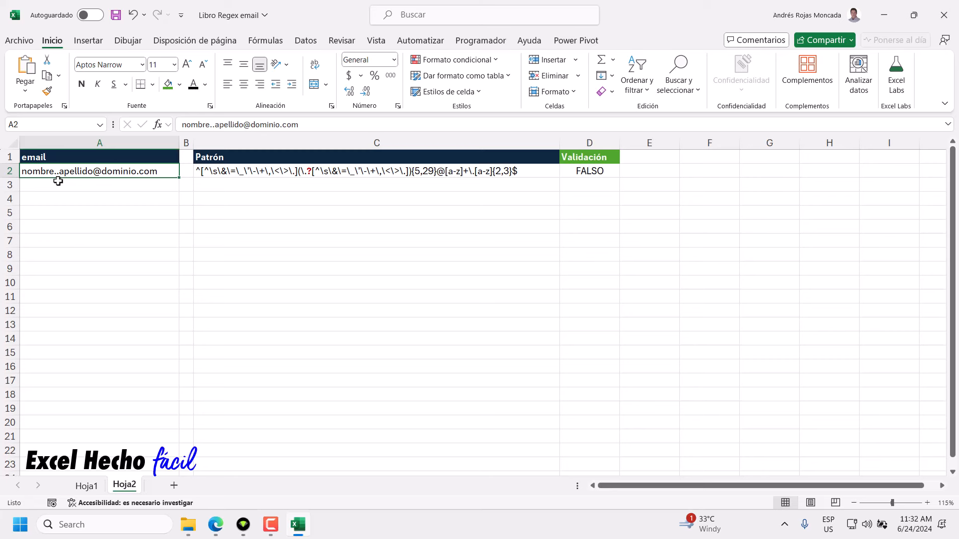
pyautogui.click(212, 126)
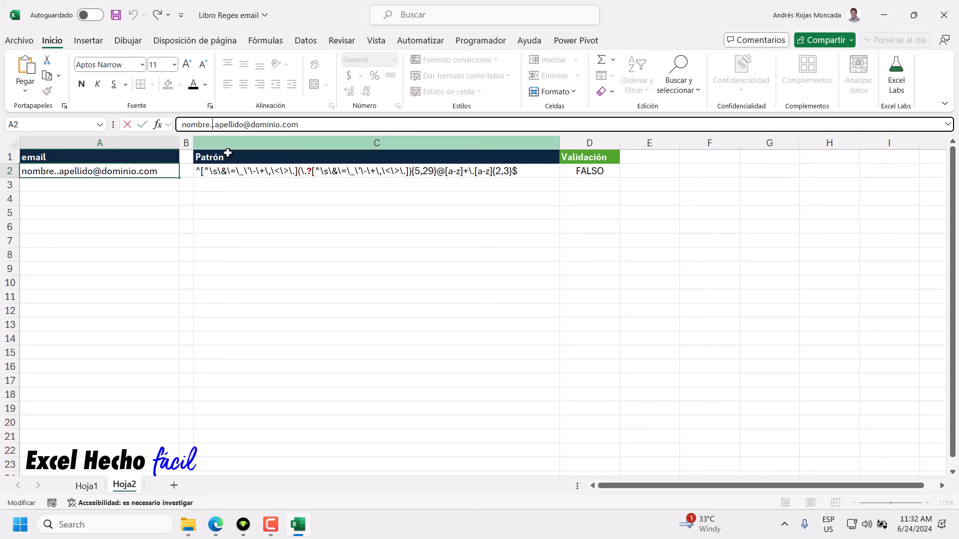
pyautogui.press('BackSpace')
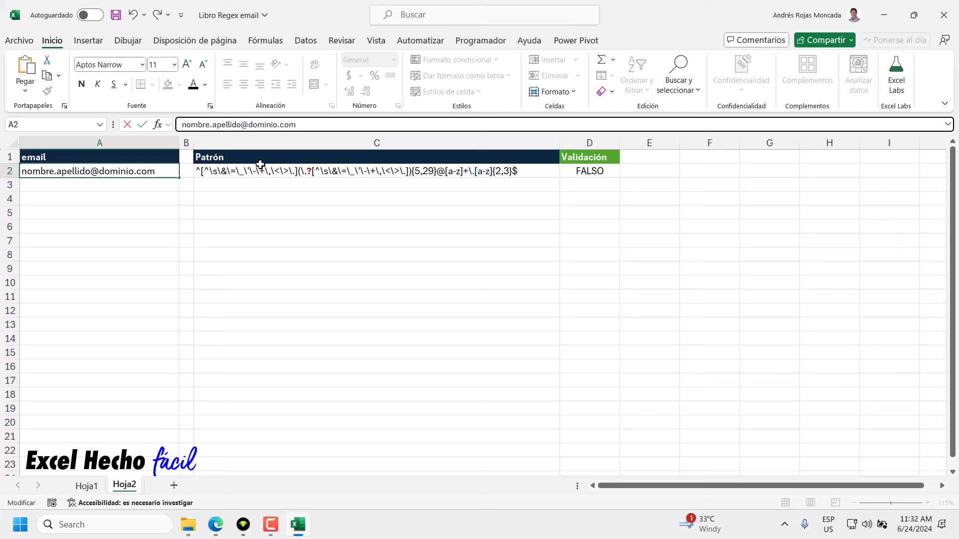
pyautogui.click(77, 174)
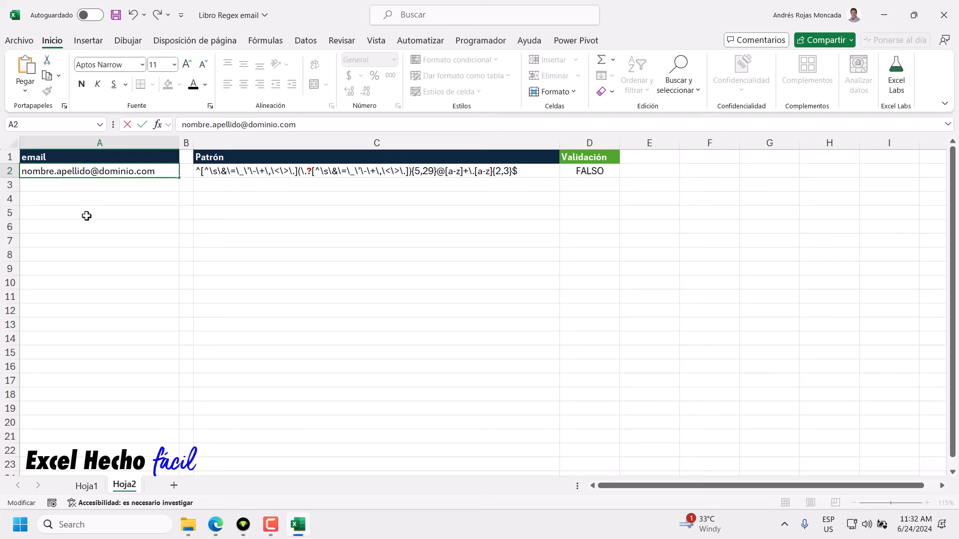
pyautogui.write('.')
pyautogui.press('Return')
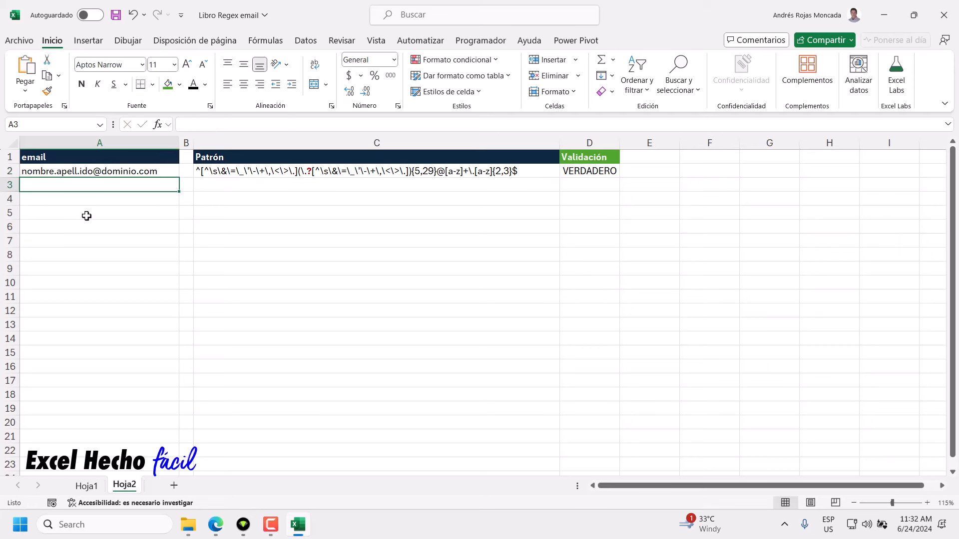
pyautogui.click(574, 172)
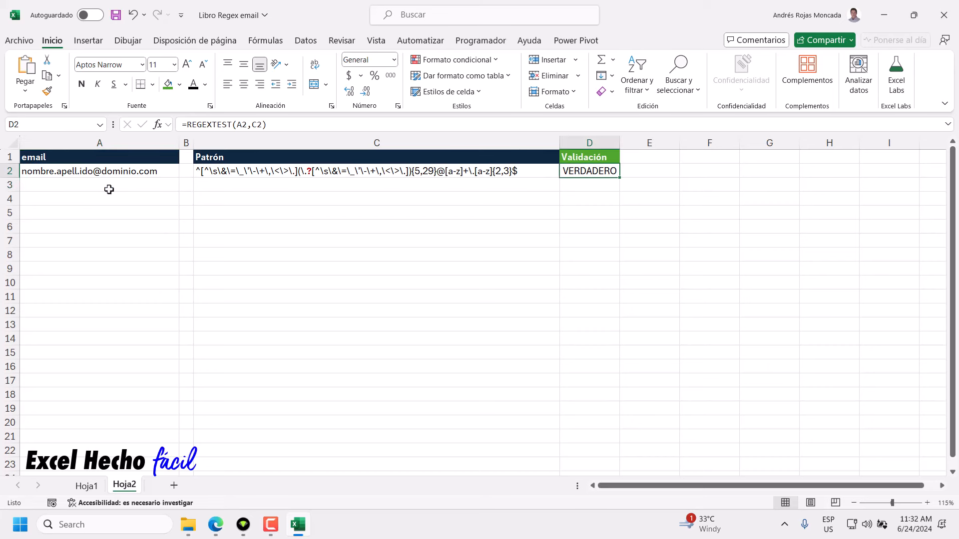
pyautogui.click(89, 174)
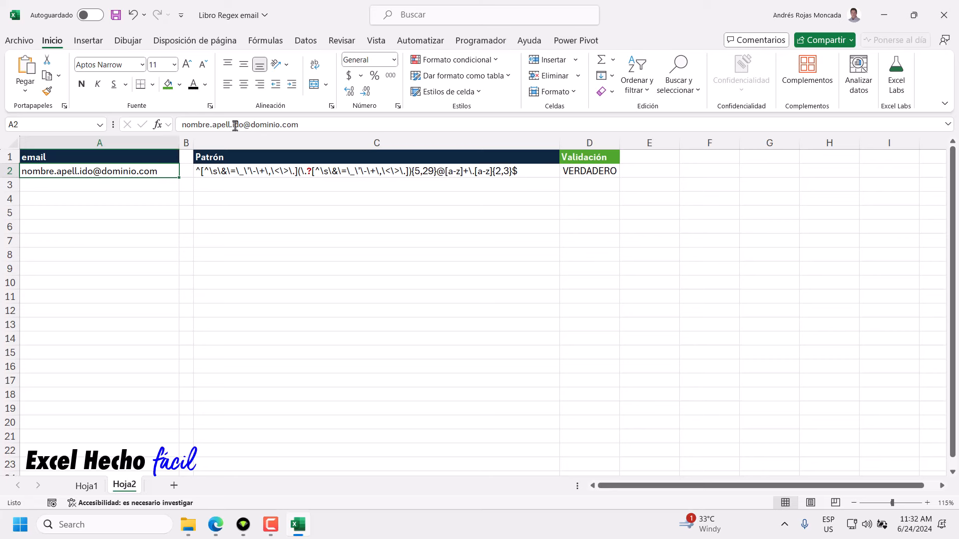
pyautogui.moveTo(243, 125); pyautogui.dragTo(181, 125)
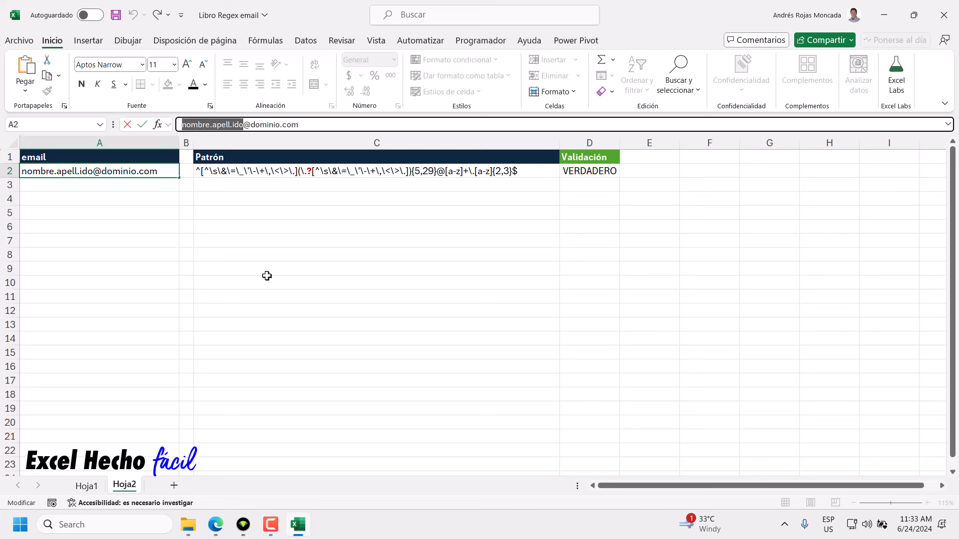
# Replace the name with abcde12345 and paste it twice more, repeating it three times.
pyautogui.write('abc')
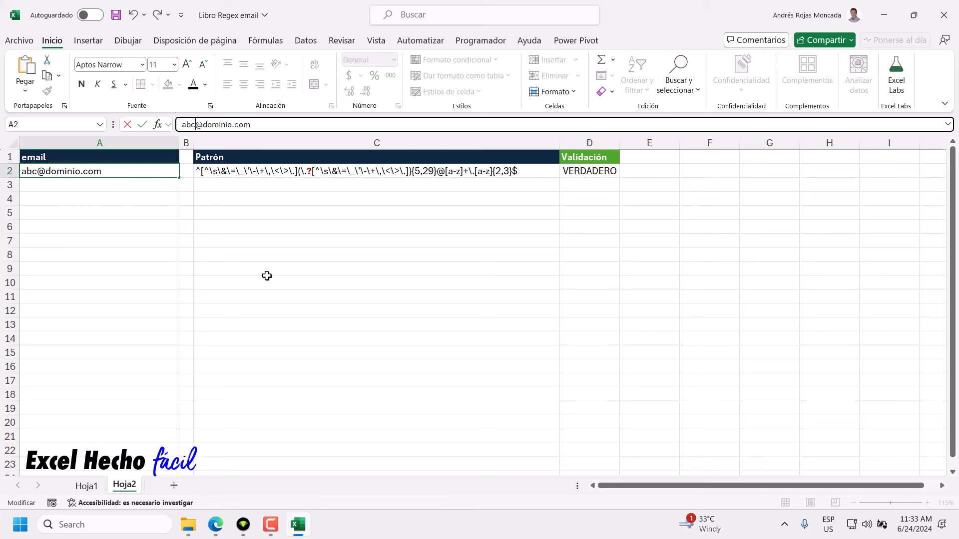
pyautogui.write('de')
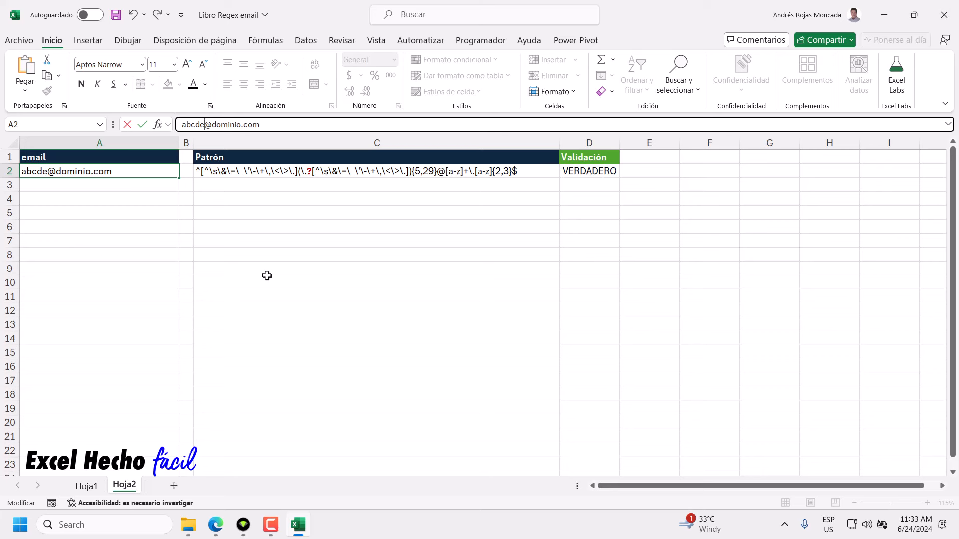
pyautogui.write('12345')
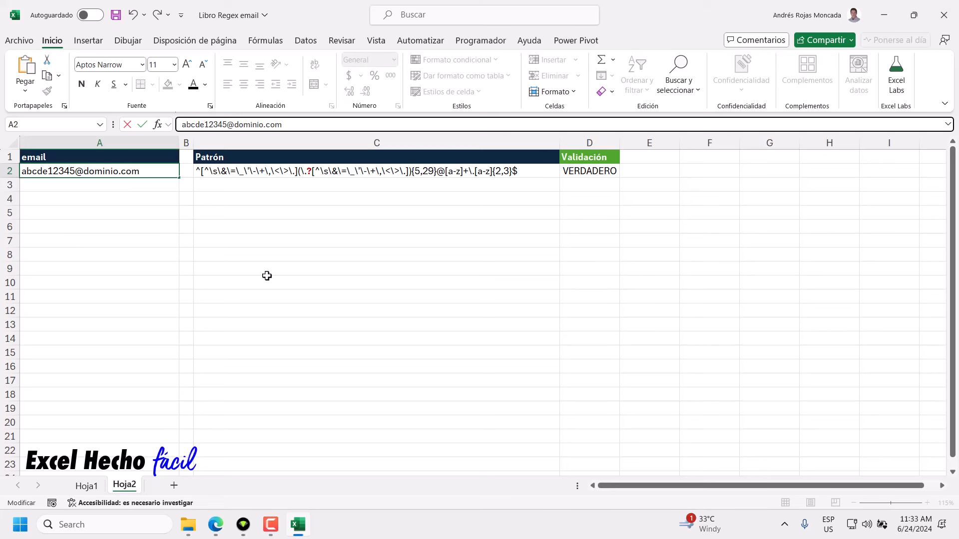
pyautogui.moveTo(226, 126); pyautogui.dragTo(158, 126)
pyautogui.hotkey('ctrl', 'c')
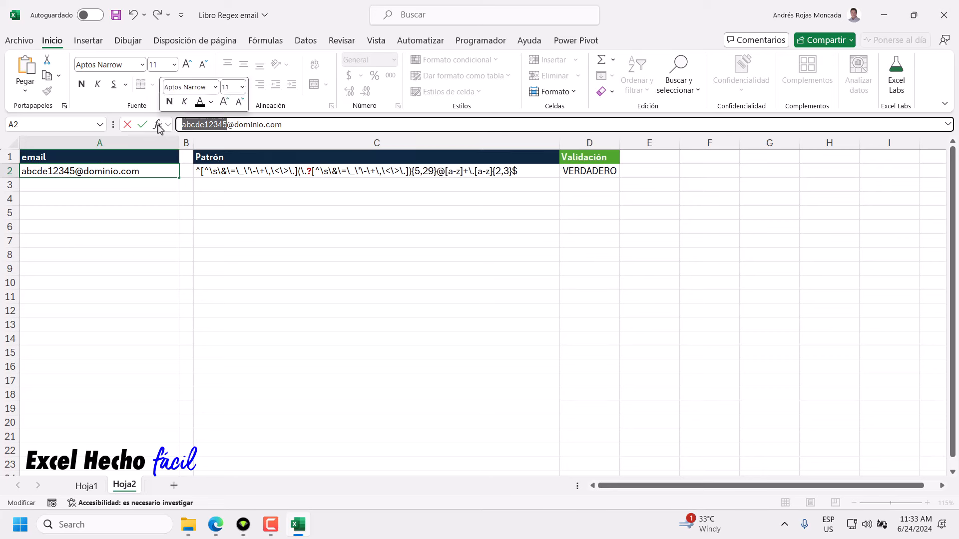
pyautogui.click(225, 126)
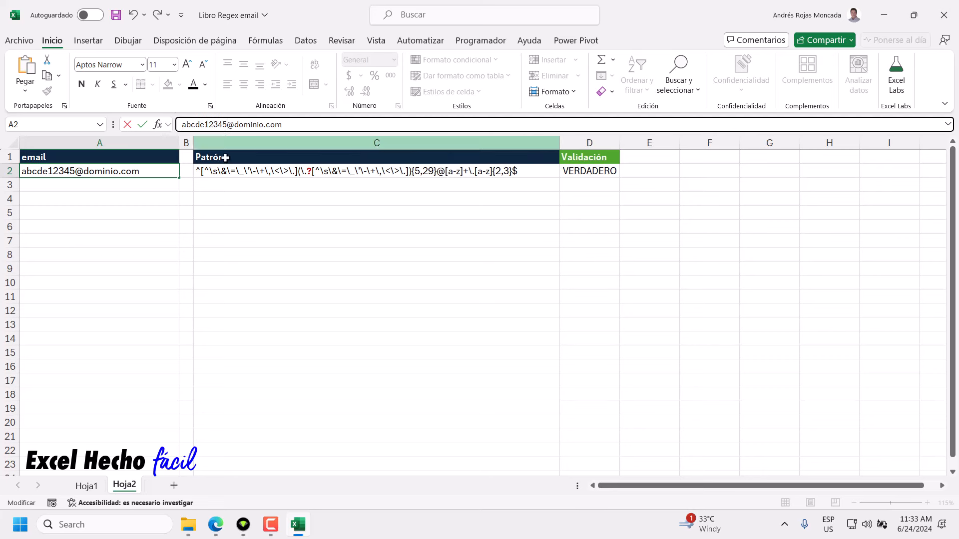
pyautogui.hotkey('ctrl', 'v')
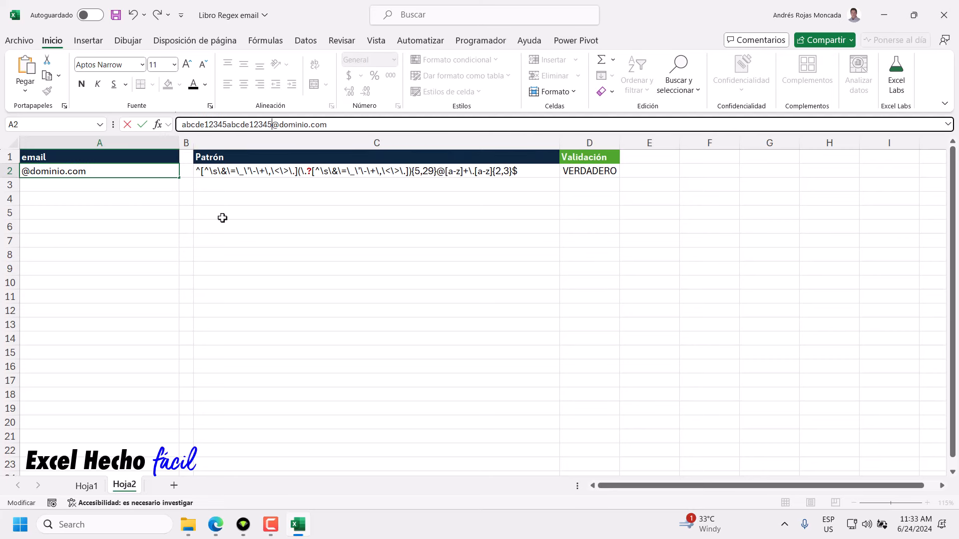
pyautogui.hotkey('ctrl', 'v')
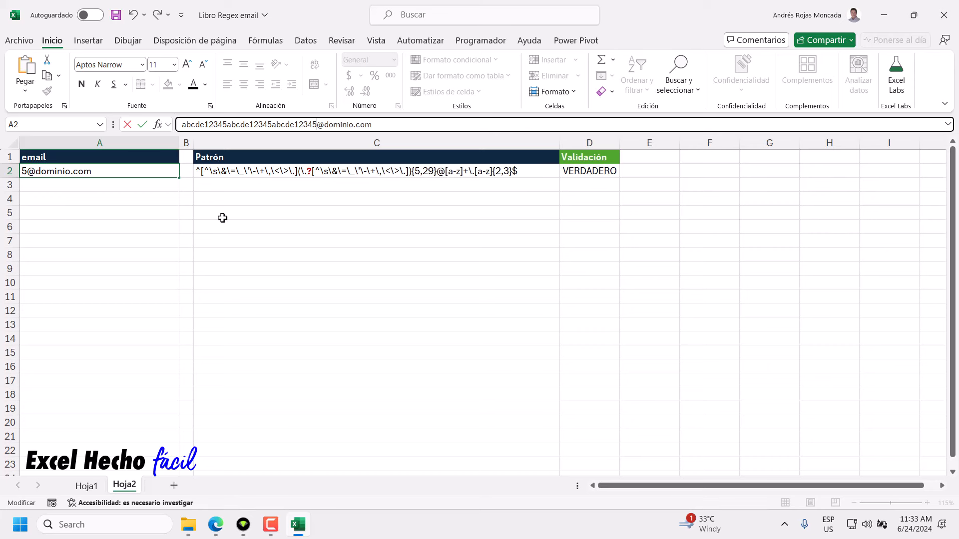
pyautogui.press('Return')
# Add an f before the @ for a 31-character name and confirm D2 shows FALSO.
pyautogui.click(138, 172)
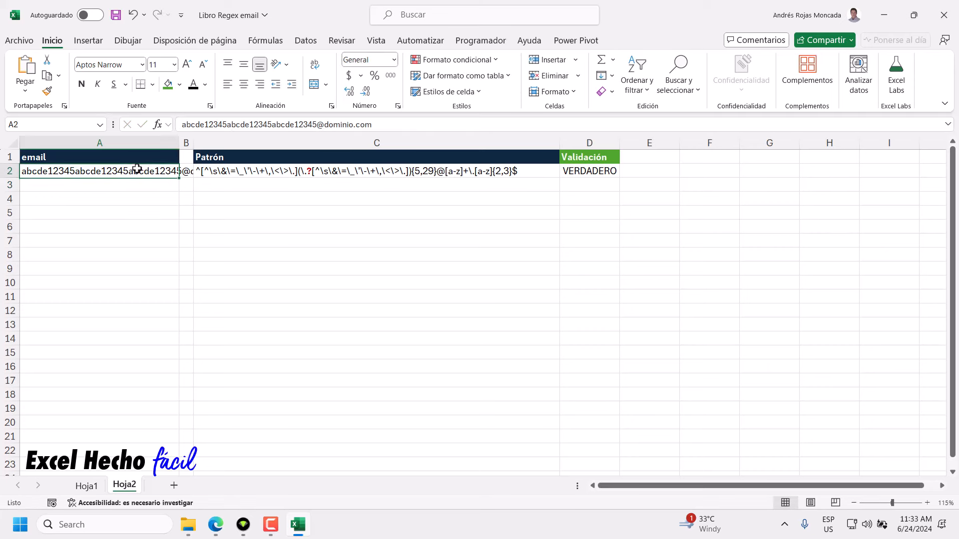
pyautogui.click(315, 124)
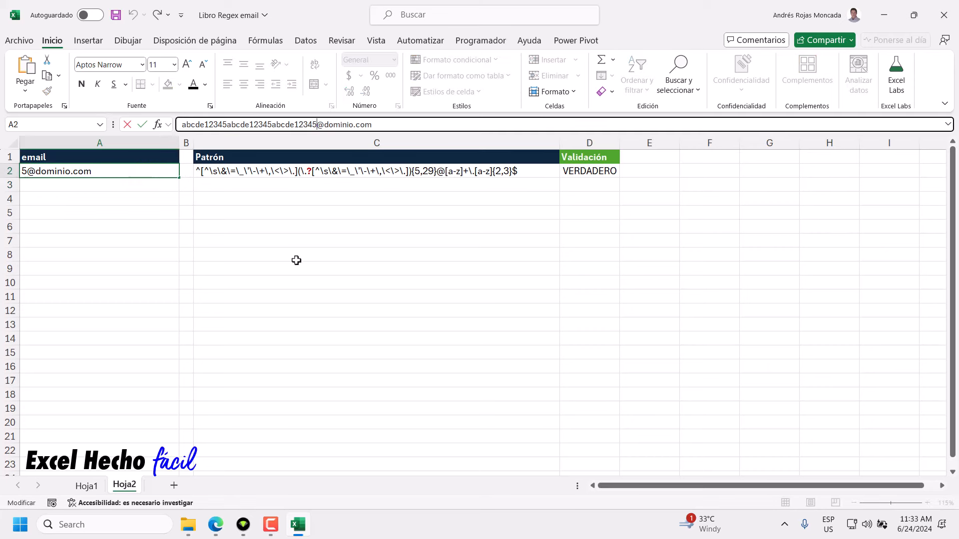
pyautogui.write('f')
pyautogui.press('Return')
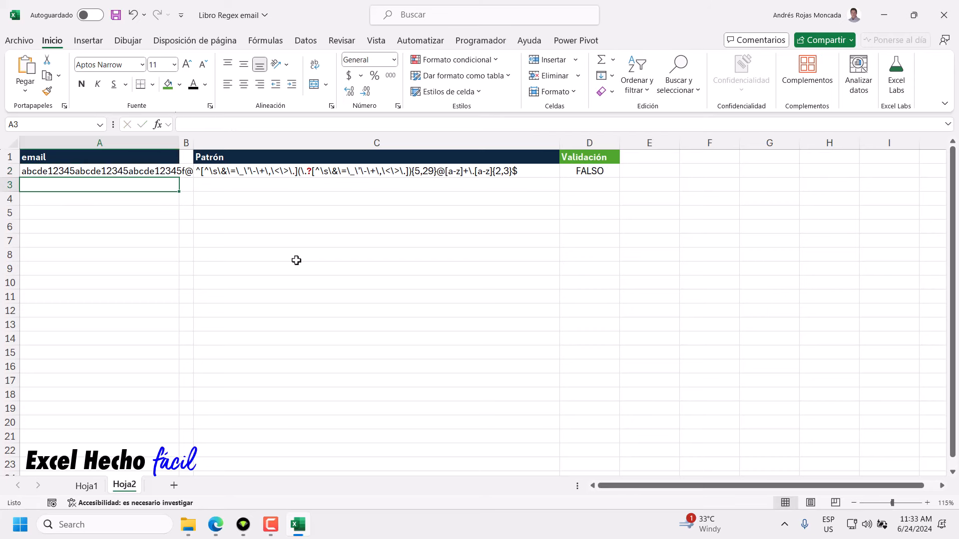
pyautogui.click(572, 173)
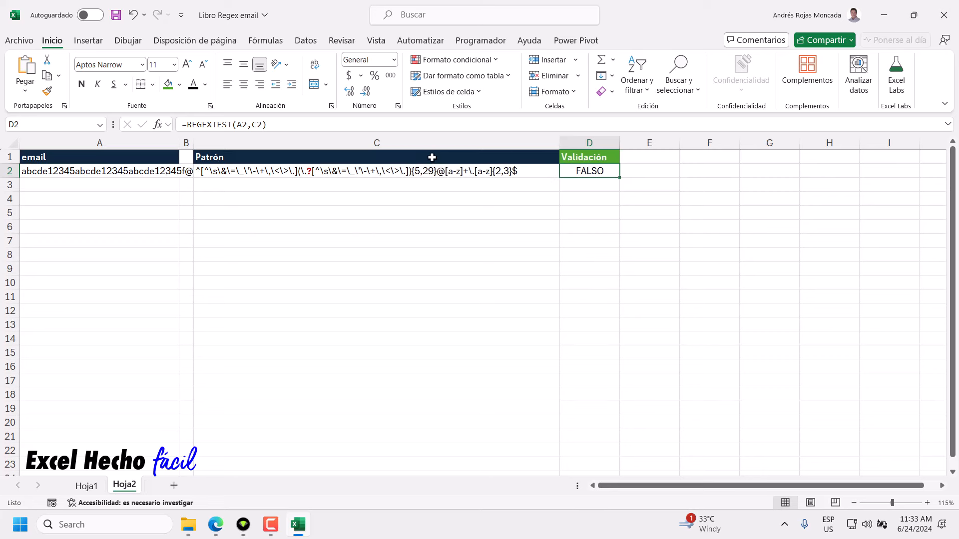
pyautogui.click(146, 173)
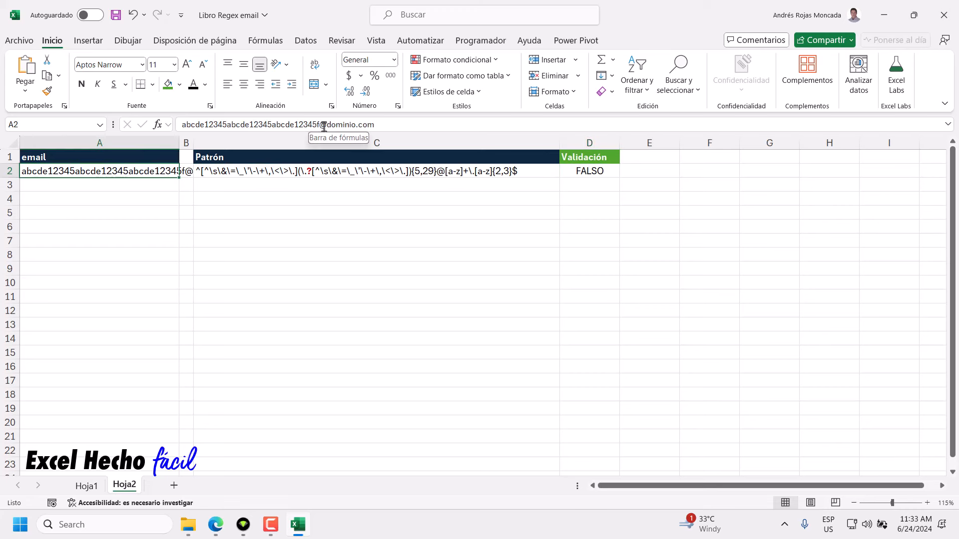
pyautogui.moveTo(321, 124); pyautogui.dragTo(178, 125)
pyautogui.press('BackSpace')
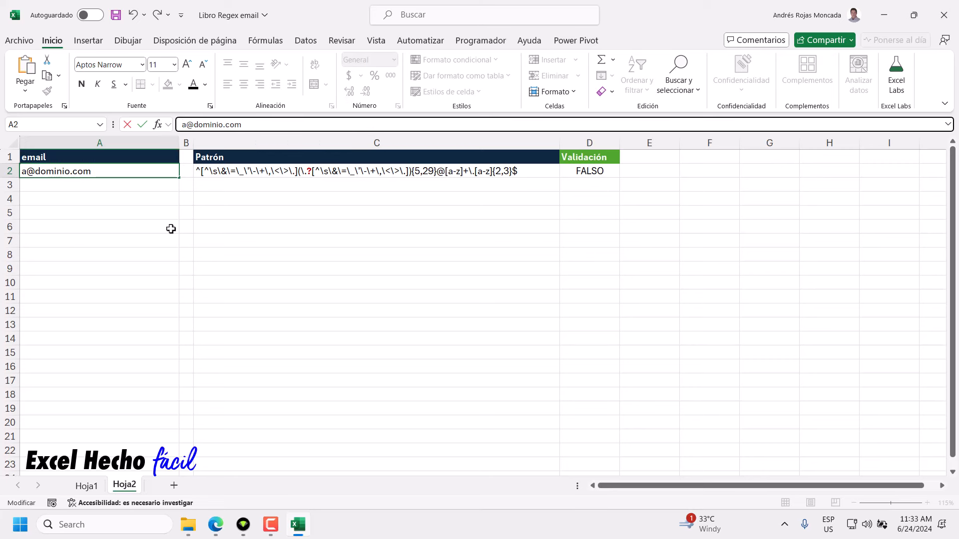
pyautogui.write('abcde')
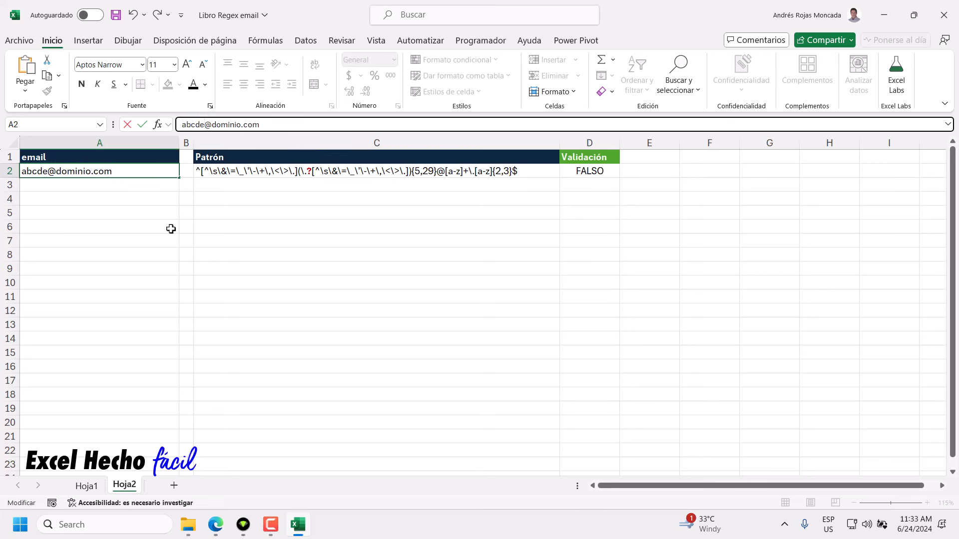
pyautogui.press('Return')
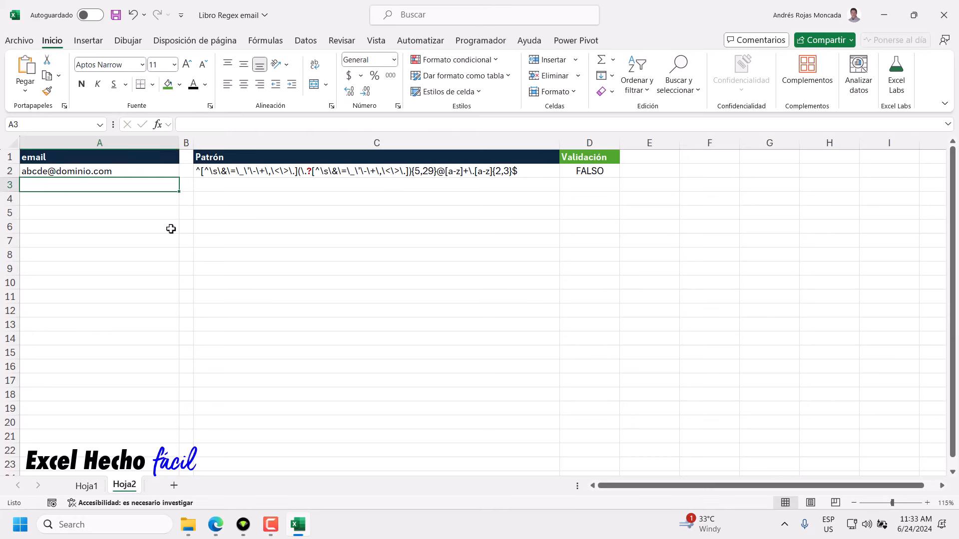
pyautogui.click(161, 171)
pyautogui.click(205, 125)
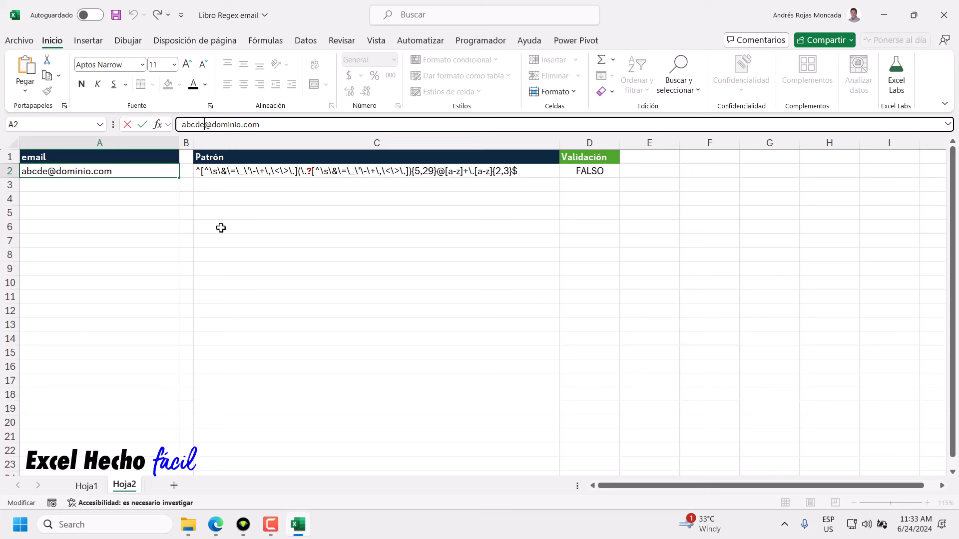
pyautogui.write('d')
pyautogui.press('Return')
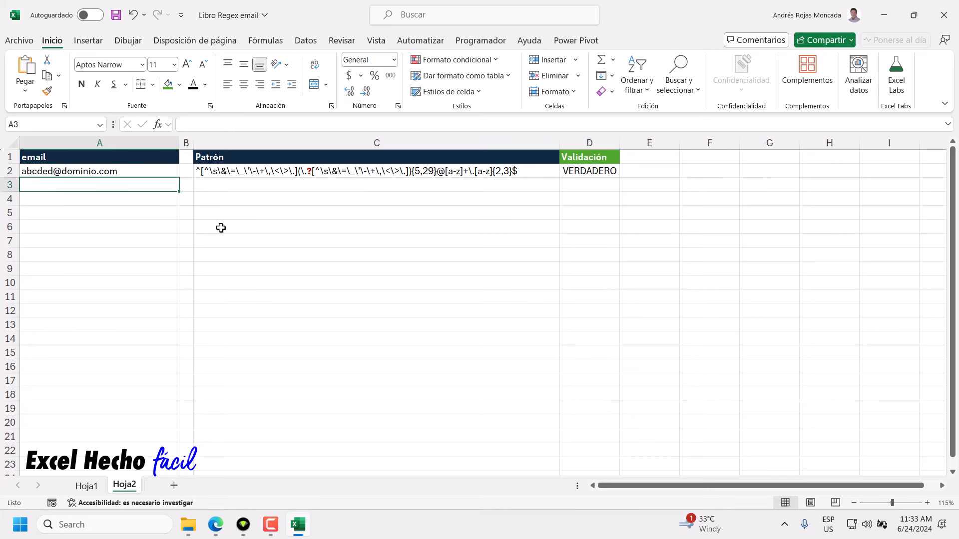
# Replace the user name in A2 with nombreusuario.
pyautogui.click(84, 173)
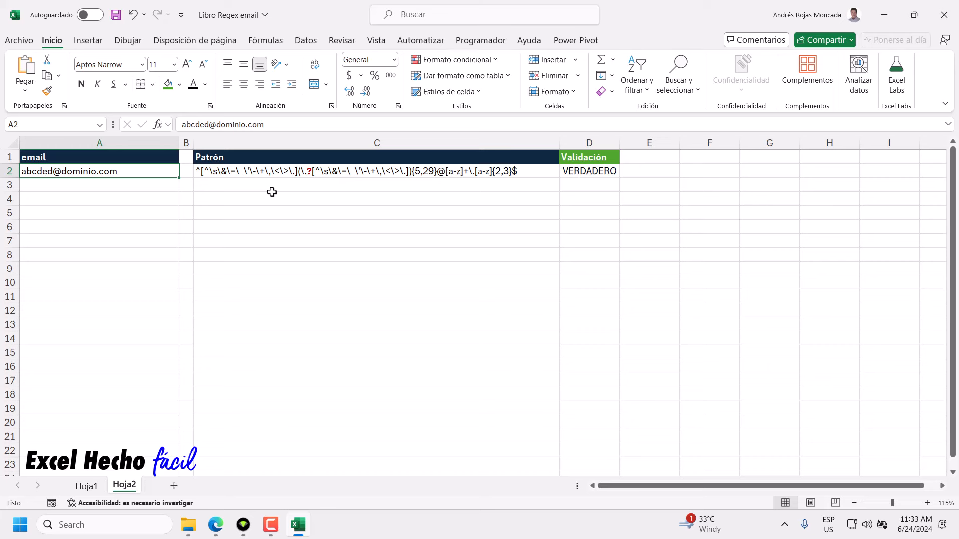
pyautogui.doubleClick(208, 124)
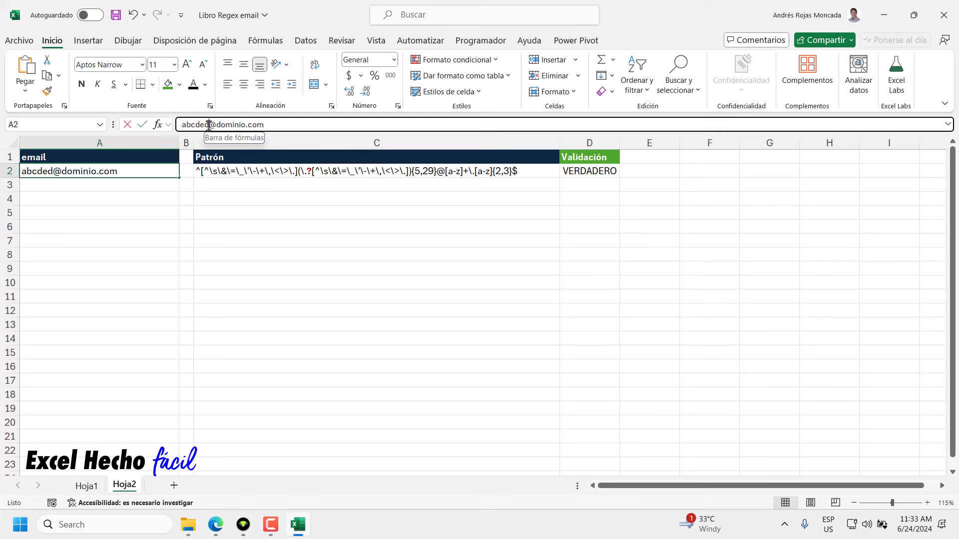
pyautogui.write('nombre')
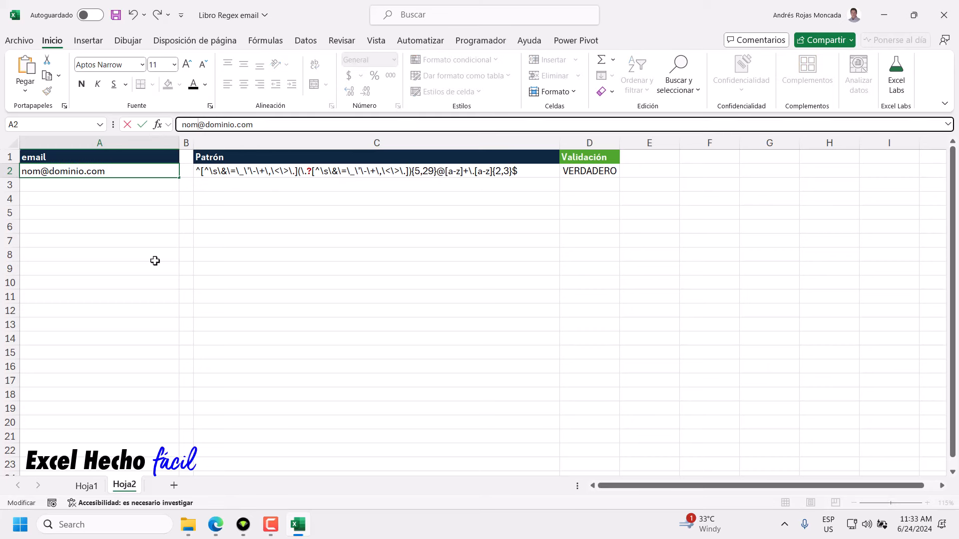
pyautogui.write('usuario')
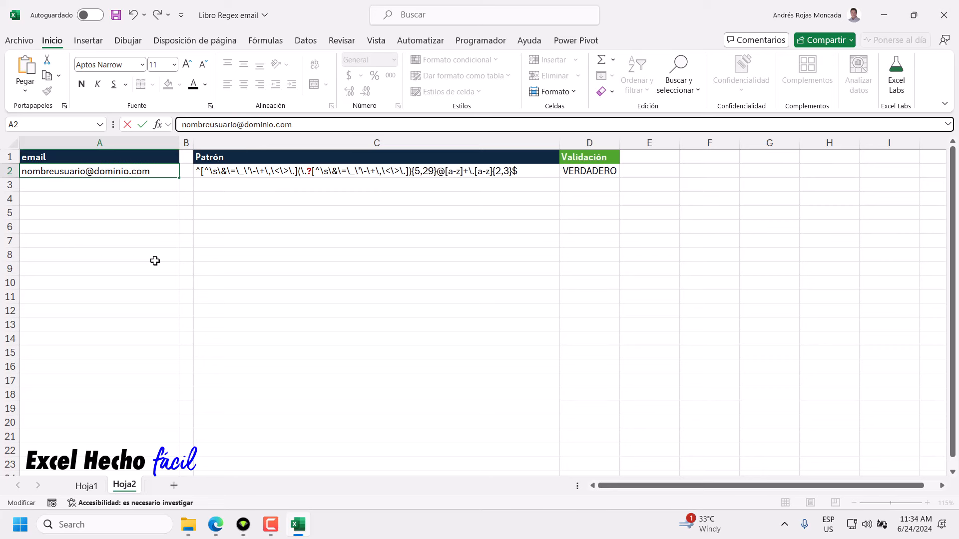
pyautogui.click(162, 171)
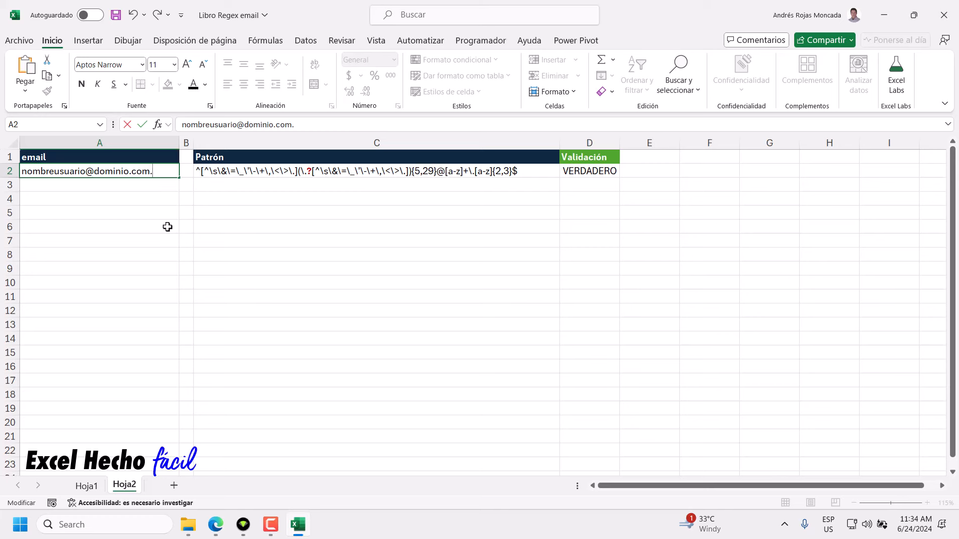
pyautogui.press('Return')
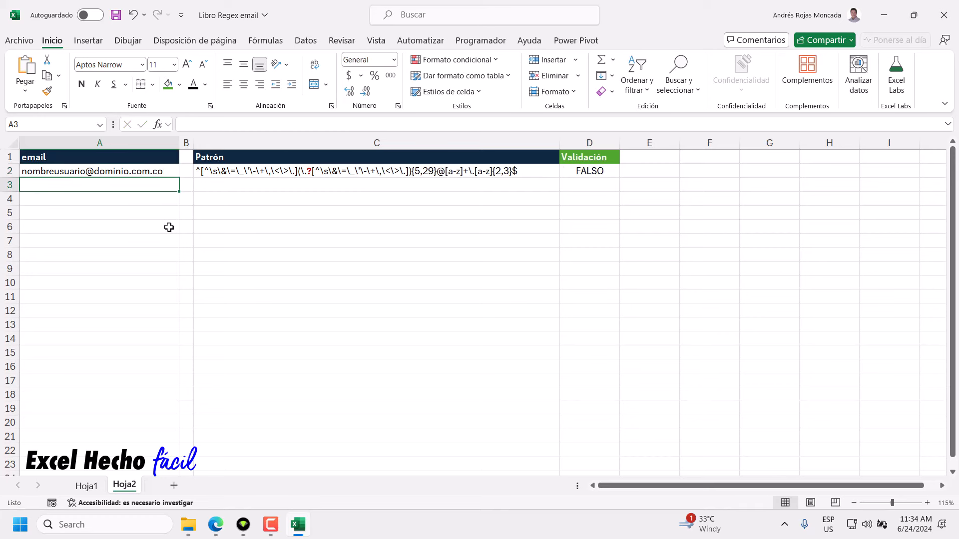
pyautogui.click(560, 173)
pyautogui.click(131, 172)
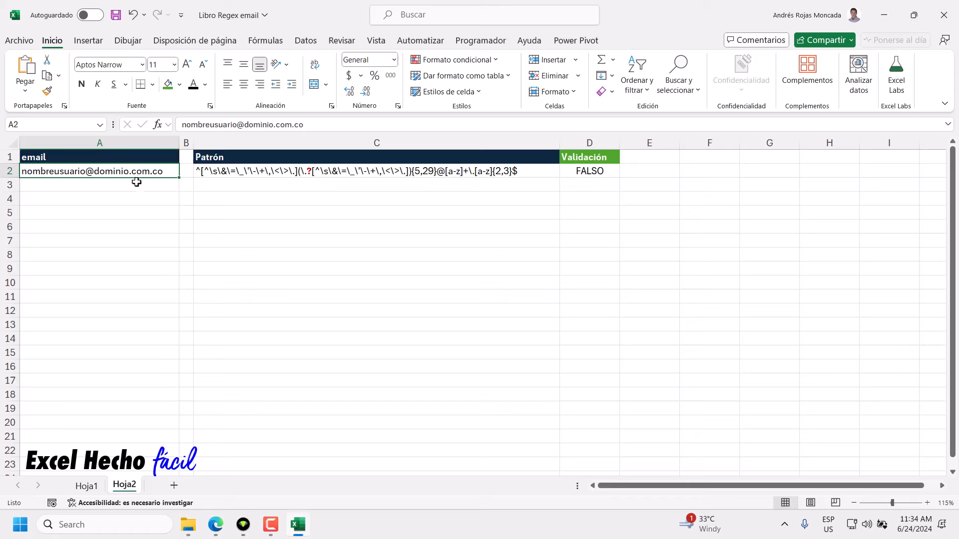
# Review the ICANN registration report and Gmail user-name rules in Edge, then return to Libro Regex.
pyautogui.hotkey('alt', 'Tab')
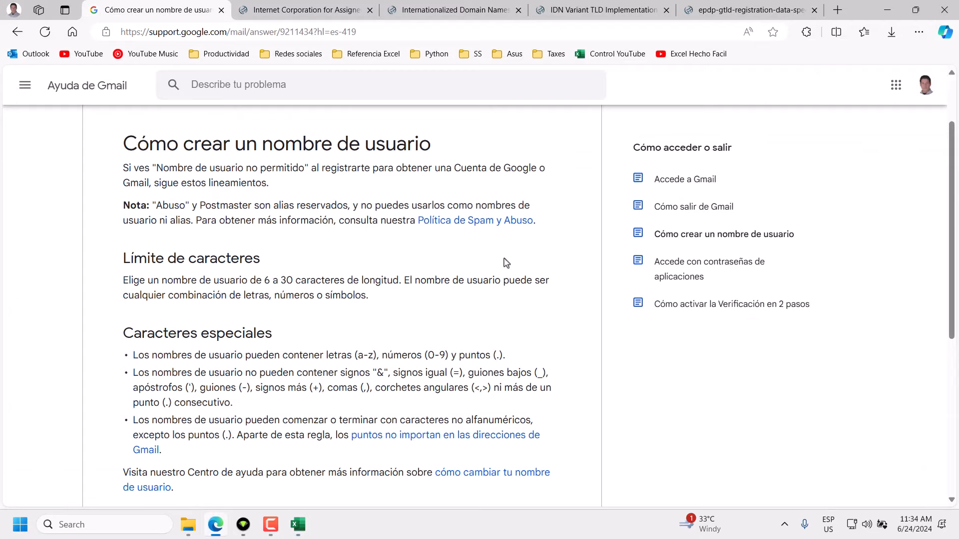
pyautogui.click(707, 14)
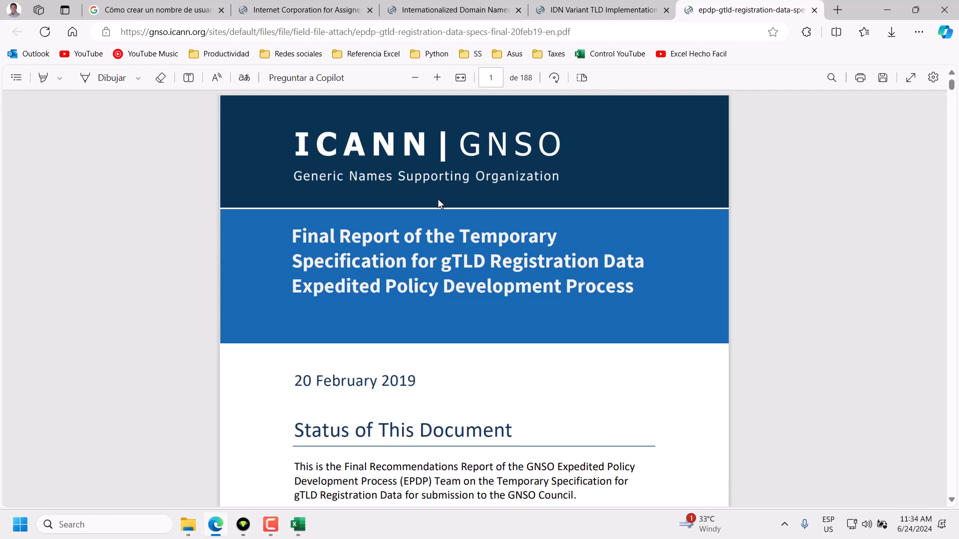
pyautogui.click(161, 12)
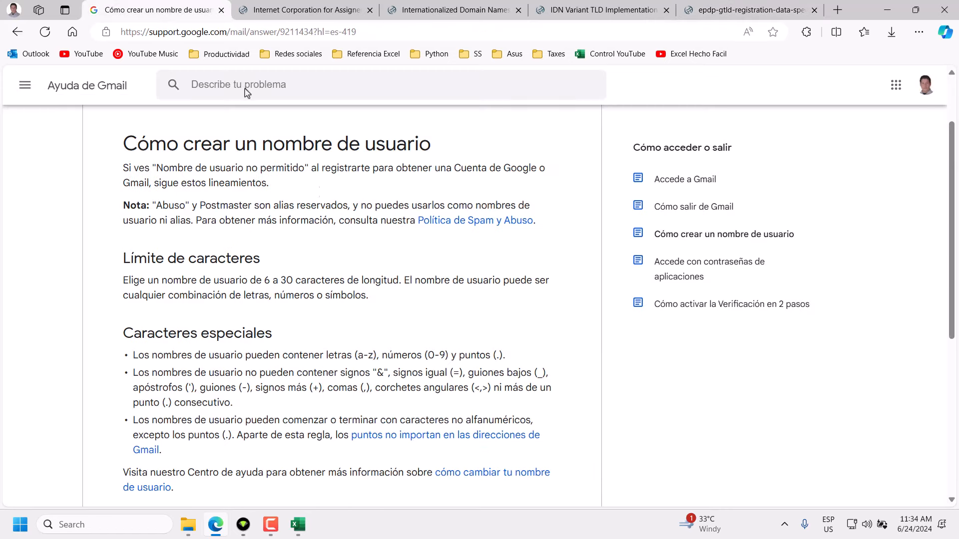
pyautogui.click(300, 528)
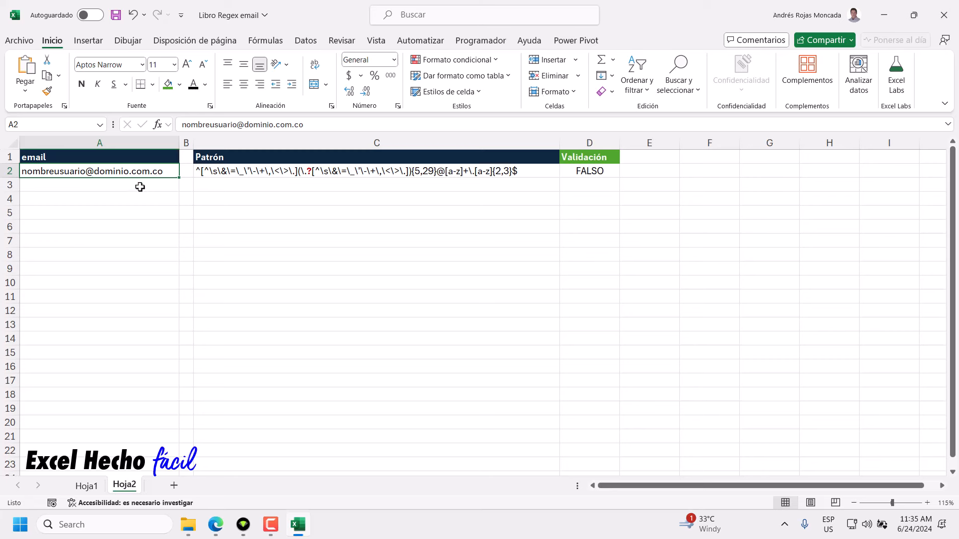
# Wrap the \.[a-z]{2,3} ending of the C2 pattern in parentheses and add {1,2} after it.
pyautogui.click(474, 171)
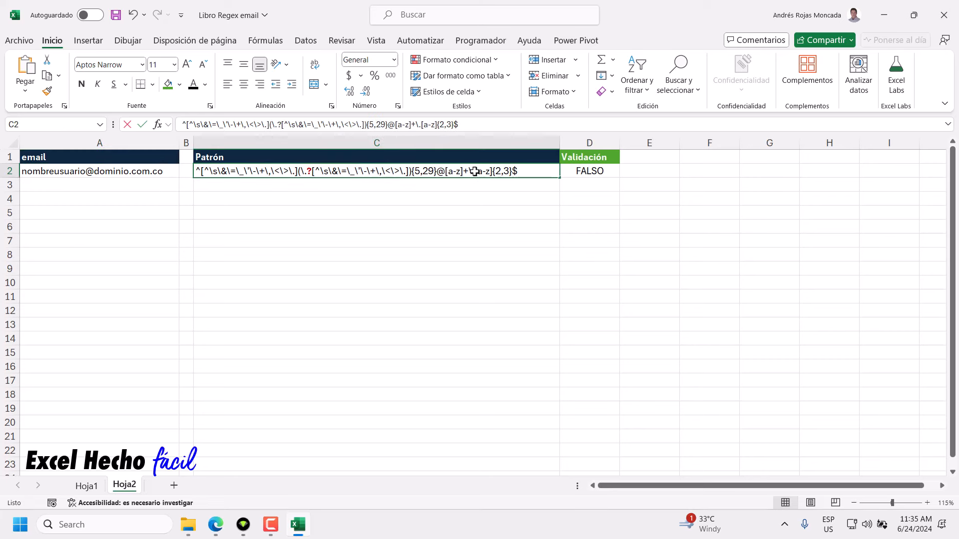
pyautogui.doubleClick(474, 172)
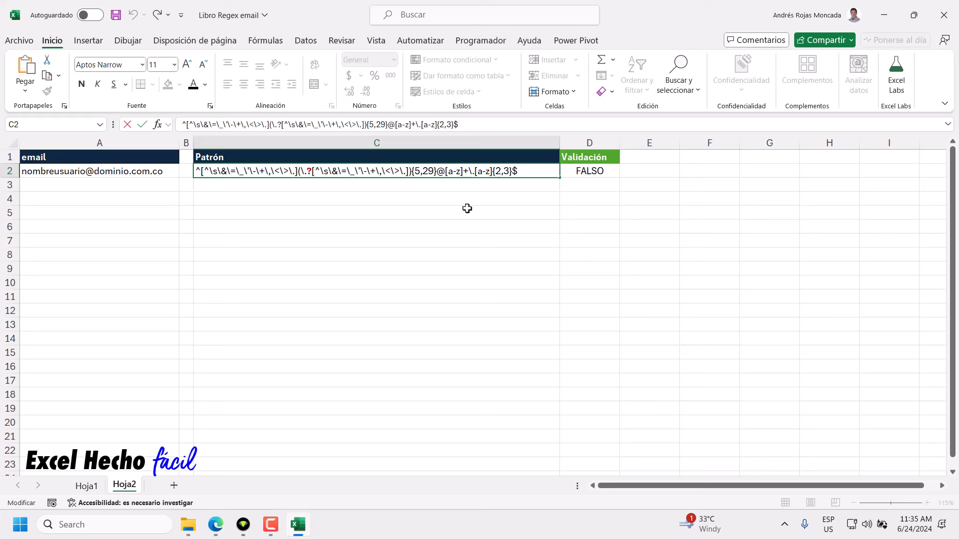
pyautogui.write('(')
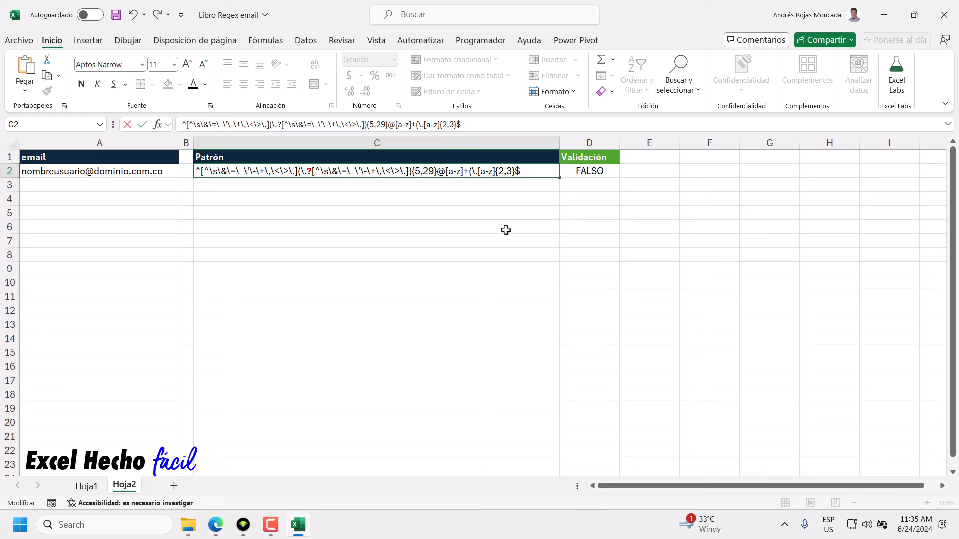
pyautogui.click(514, 172)
pyautogui.write(')')
pyautogui.moveTo(479, 171); pyautogui.dragTo(494, 172)
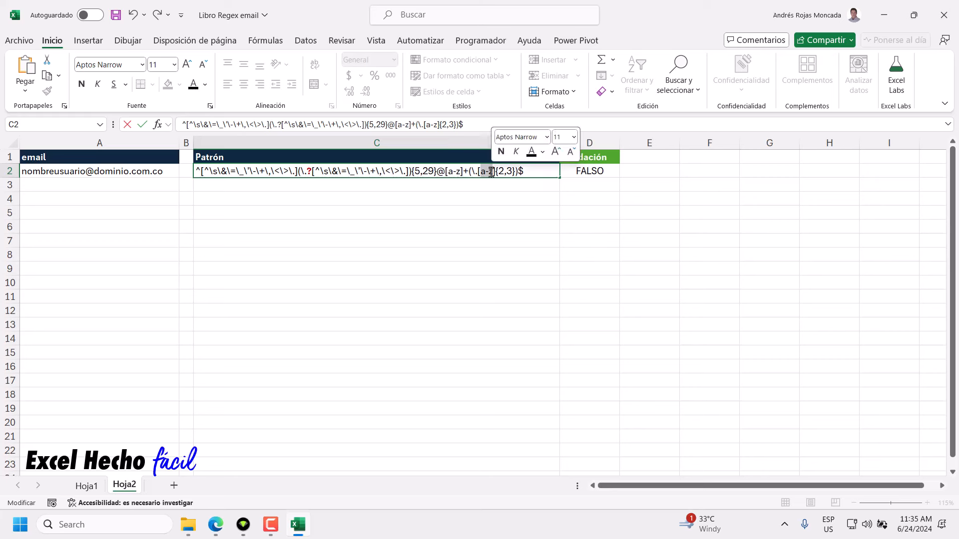
pyautogui.click(469, 172)
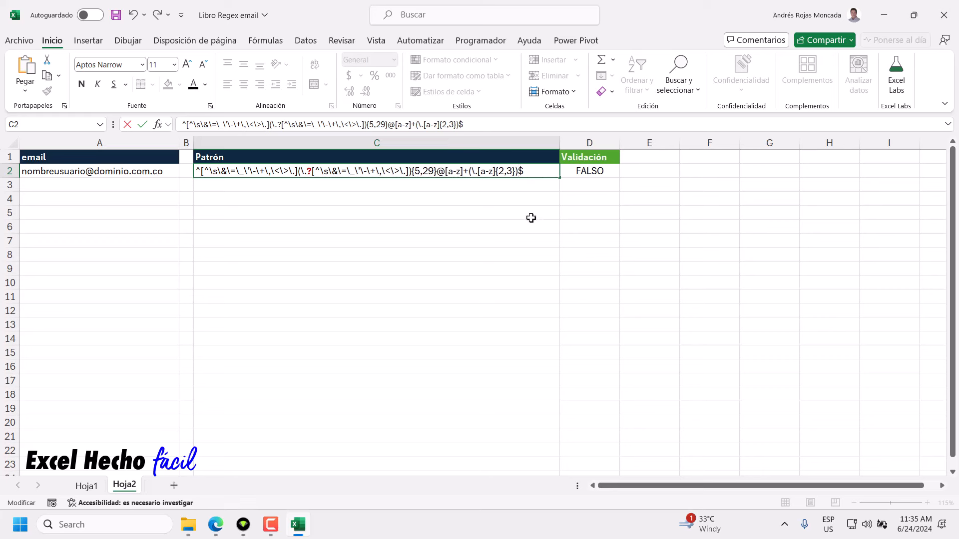
pyautogui.write('{2,3}){1,2')
# Check the (\.[a-z]{2,3}){1,2}$ ending and commit it so D2 shows VERDADERO.
pyautogui.moveTo(469, 172)
pyautogui.mouseDown()
pyautogui.moveTo(519, 174)
pyautogui.moveTo(473, 172)
pyautogui.moveTo(483, 174)
pyautogui.mouseUp()
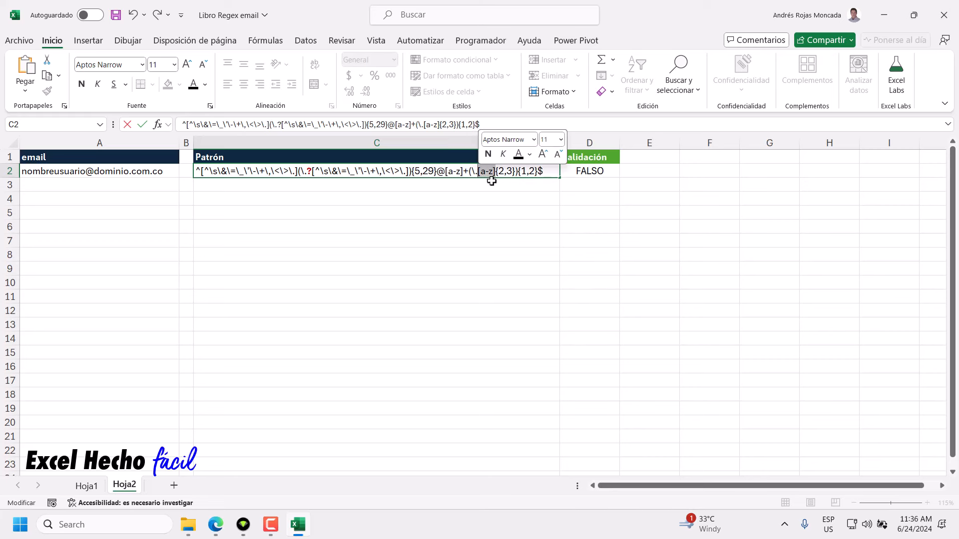
pyautogui.moveTo(514, 172); pyautogui.dragTo(496, 172)
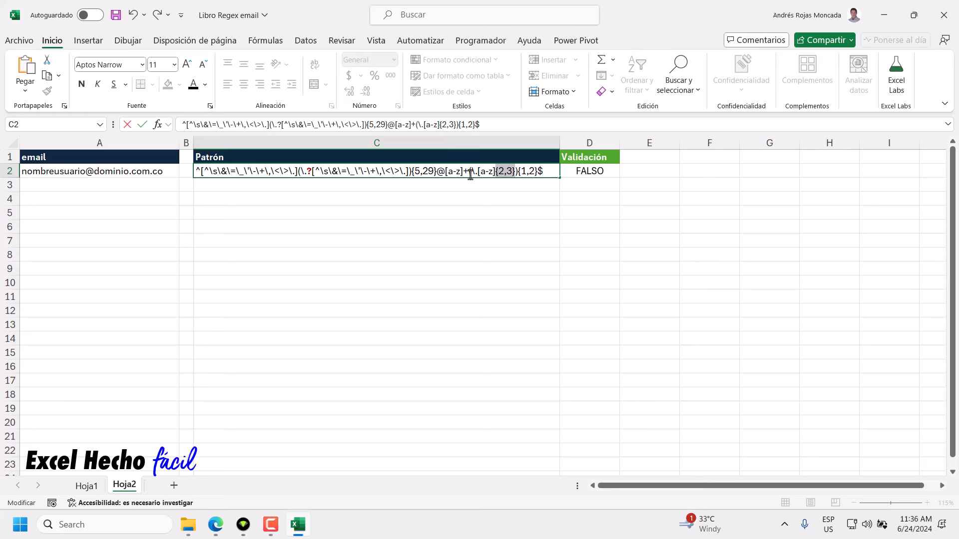
pyautogui.moveTo(470, 172); pyautogui.dragTo(518, 173)
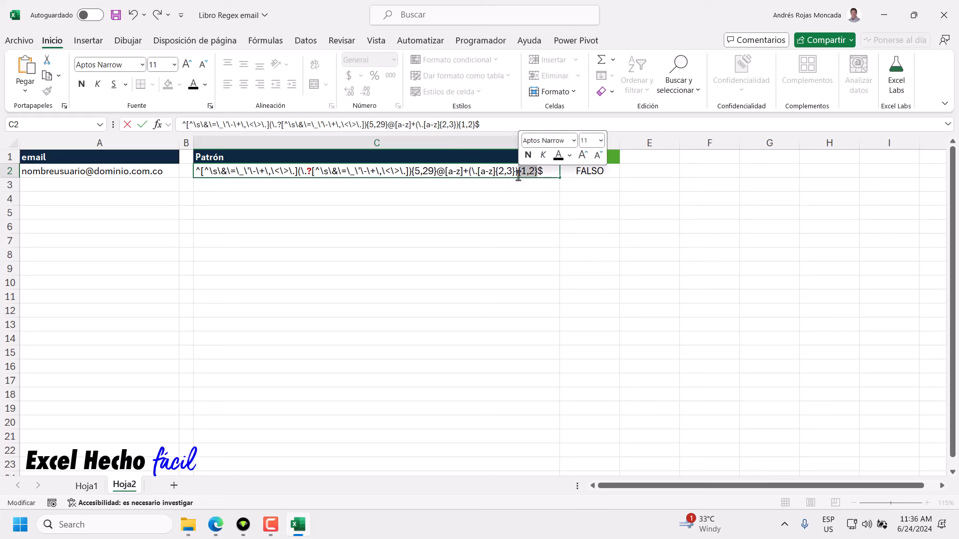
pyautogui.click(544, 174)
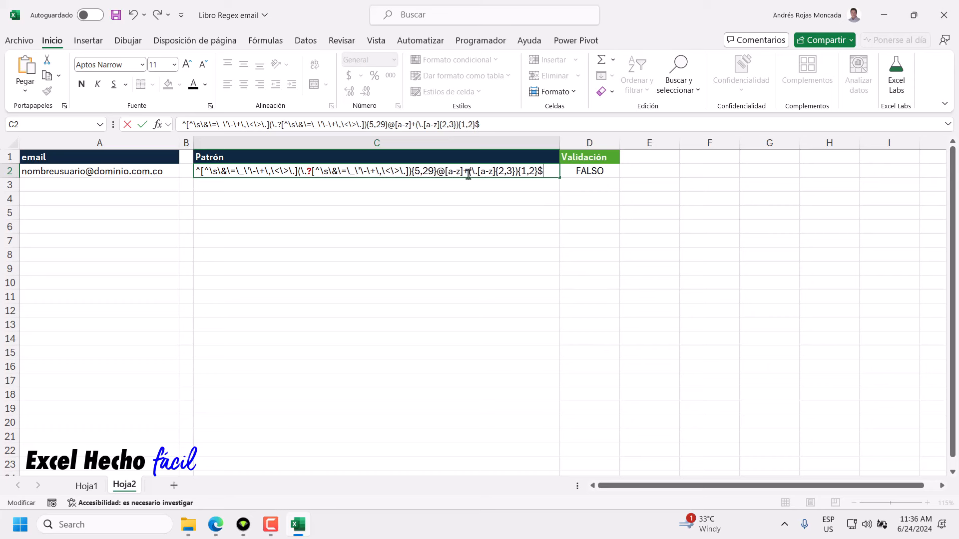
pyautogui.moveTo(469, 172); pyautogui.dragTo(537, 178)
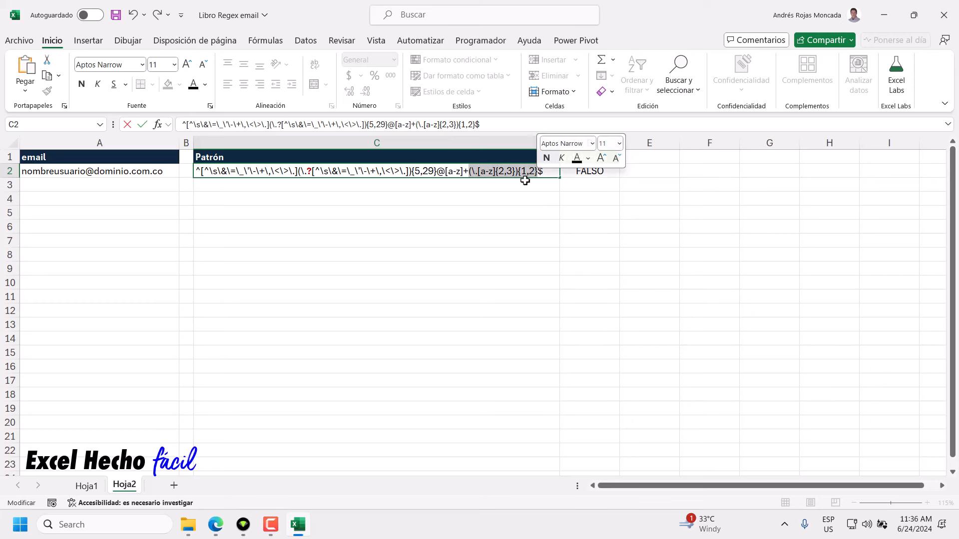
pyautogui.click(541, 174)
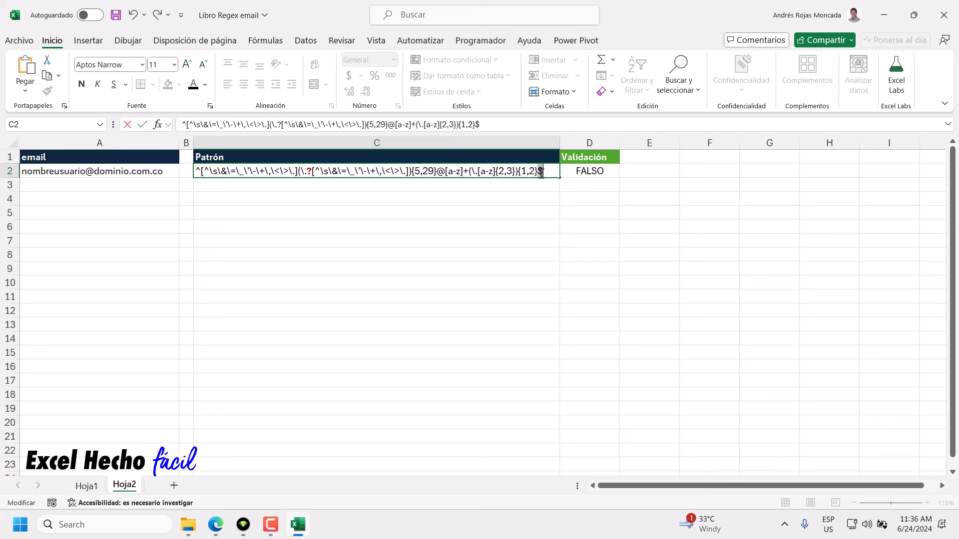
pyautogui.press('Return')
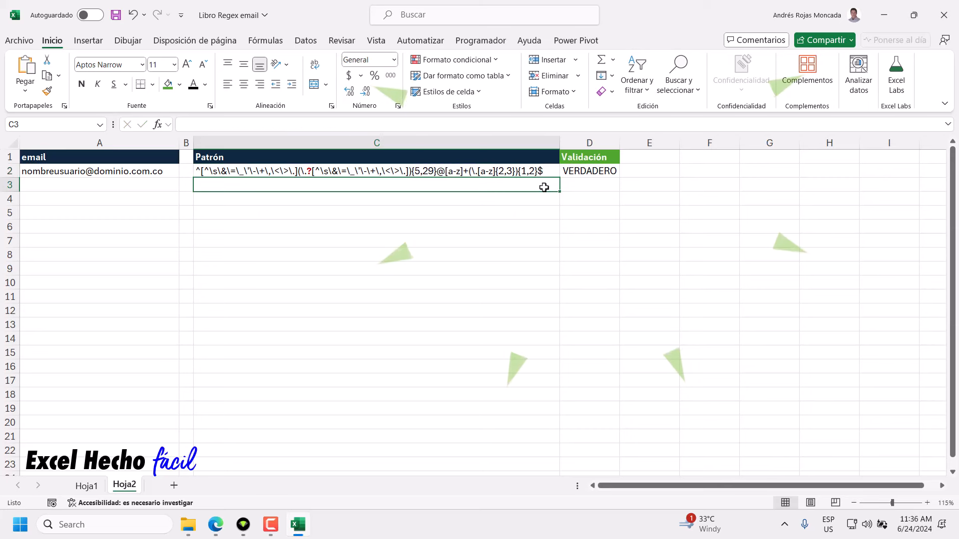
pyautogui.click(163, 168)
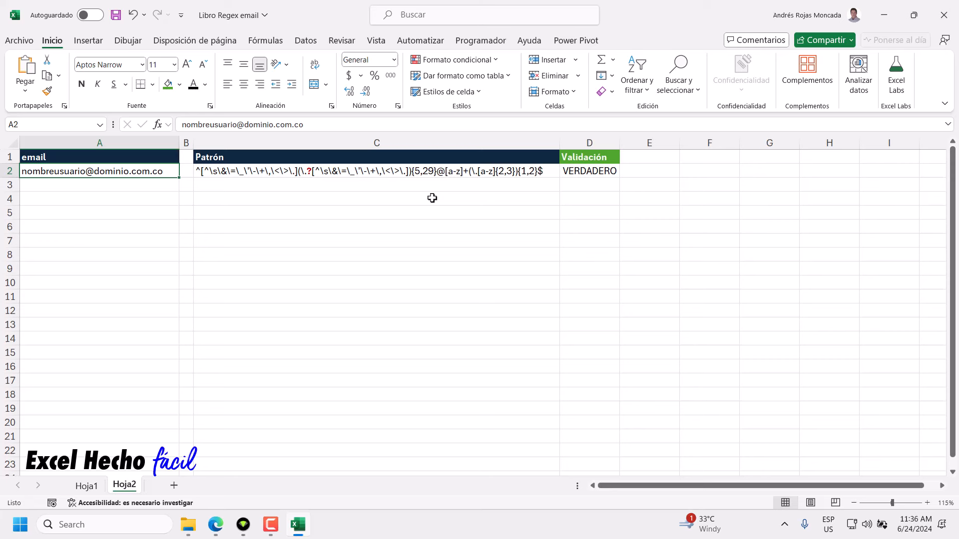
# Enter 'Lista' in A4 and copy the A1 email header's formatting onto it.
pyautogui.click(160, 201)
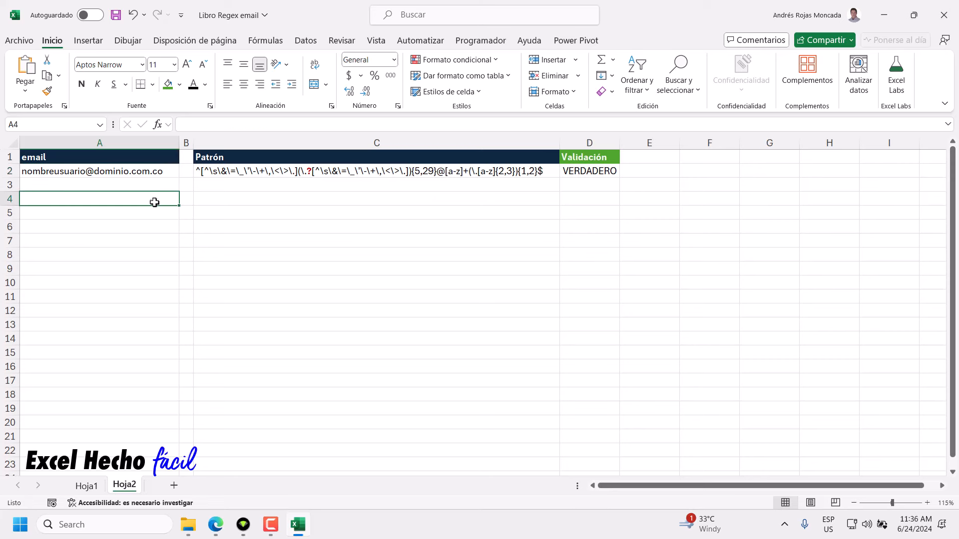
pyautogui.write('List')
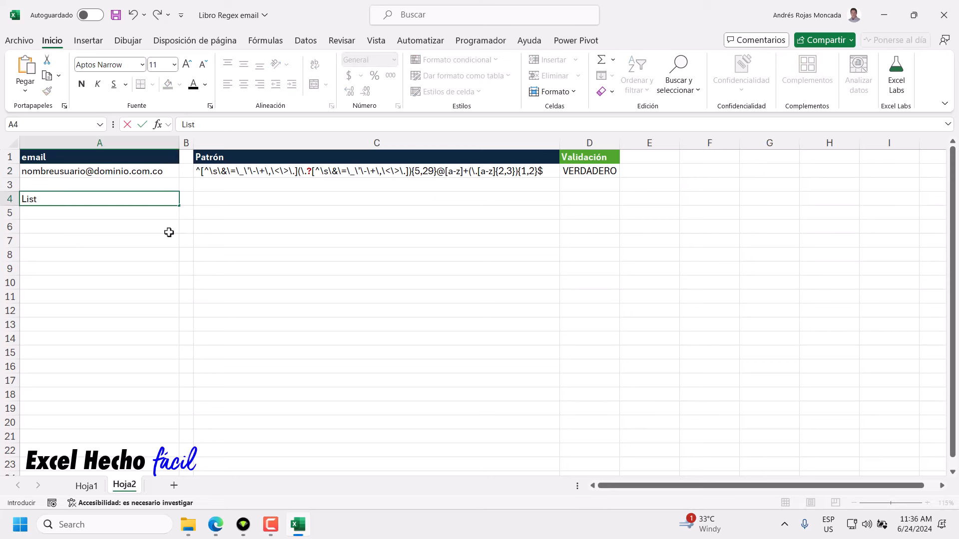
pyautogui.write('a')
pyautogui.press('Return')
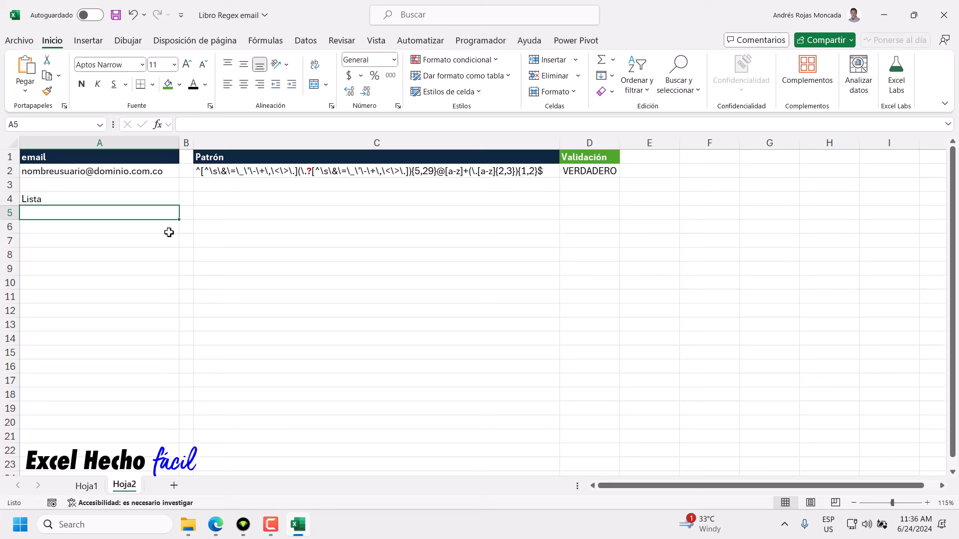
pyautogui.click(147, 158)
pyautogui.click(47, 91)
pyautogui.click(83, 199)
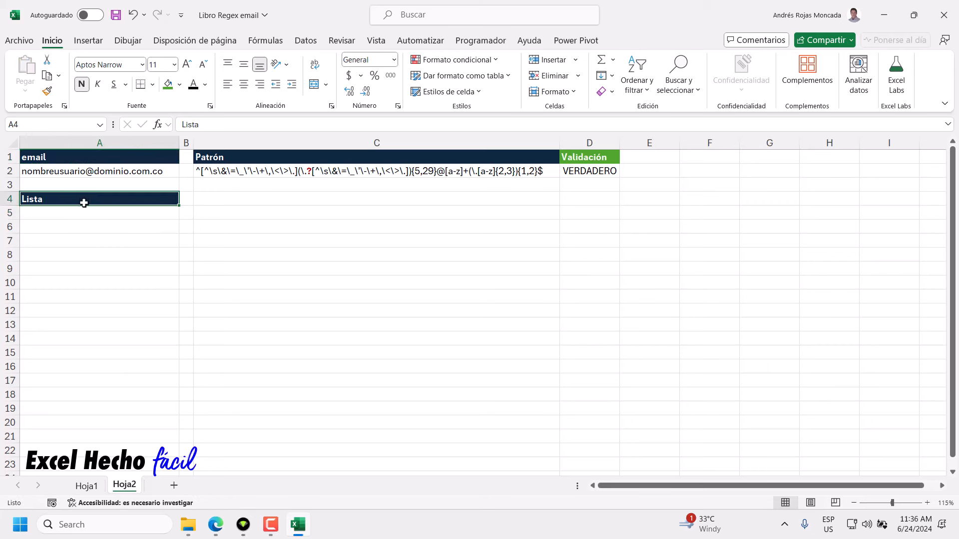
# Fill cells A5:A11 with light green.
pyautogui.moveTo(85, 213); pyautogui.dragTo(75, 296)
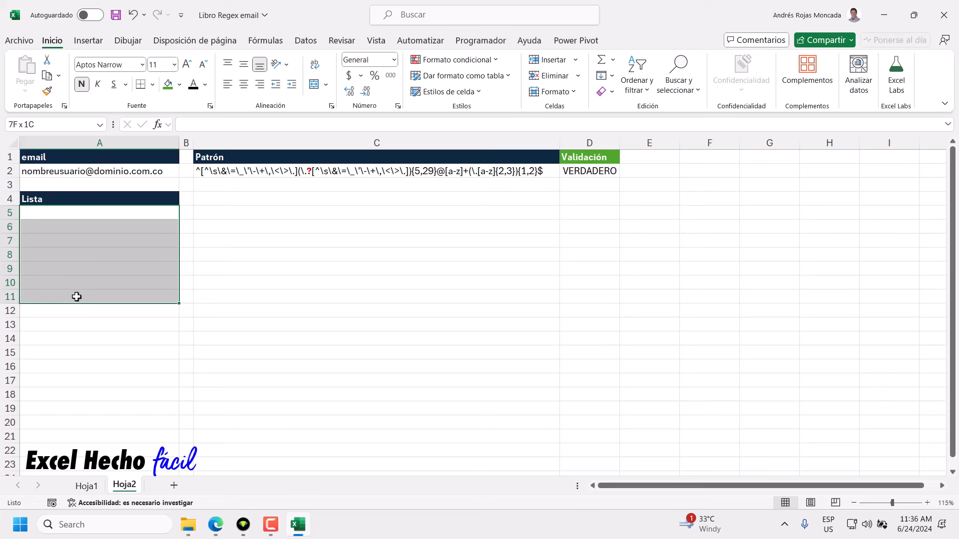
pyautogui.click(180, 84)
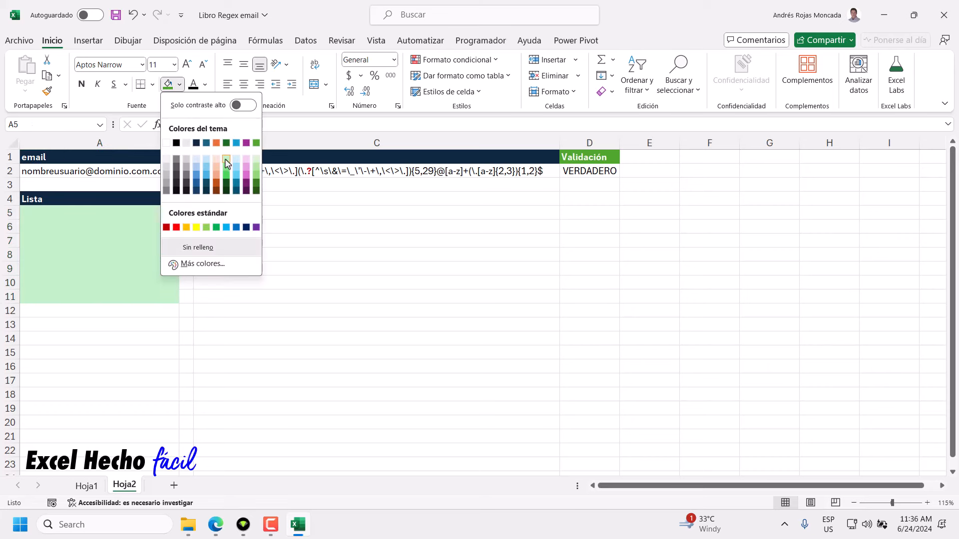
pyautogui.click(227, 166)
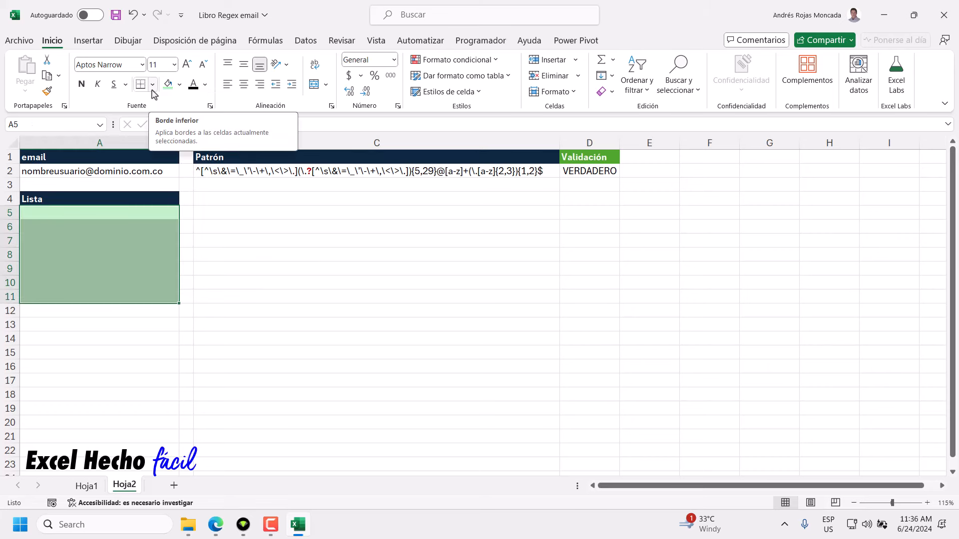
# Copy the full regex pattern text from C2 without changing it, then select A5:A11.
pyautogui.click(157, 214)
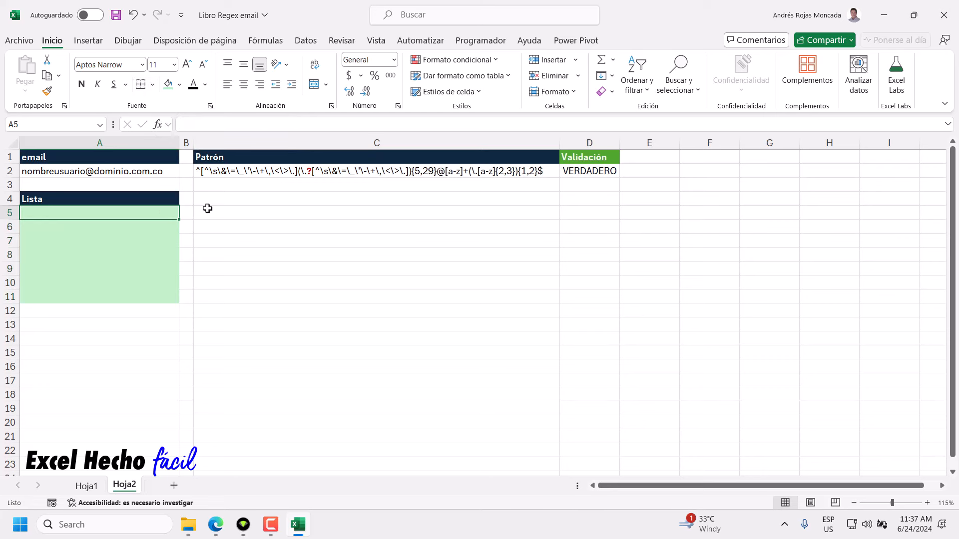
pyautogui.click(214, 172)
pyautogui.doubleClick(244, 173)
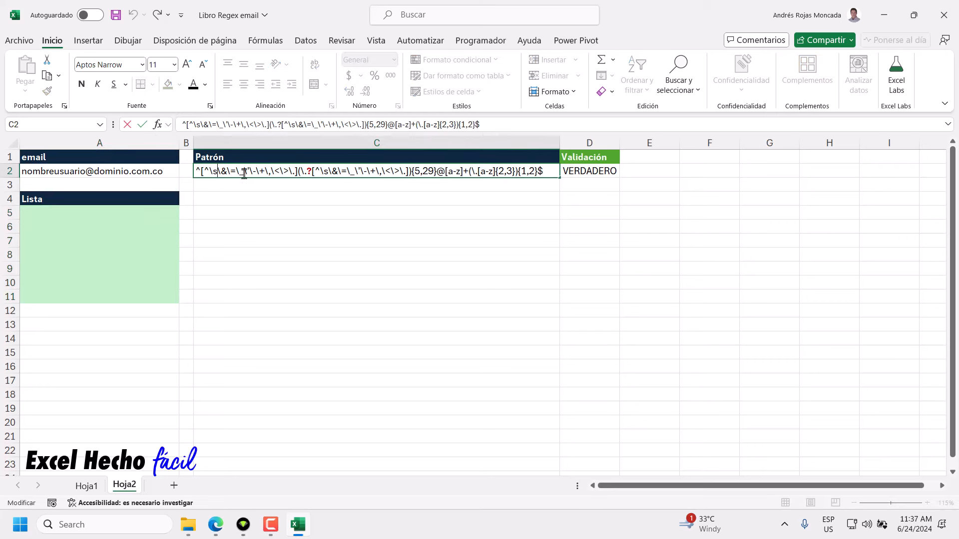
pyautogui.moveTo(550, 173); pyautogui.dragTo(175, 170)
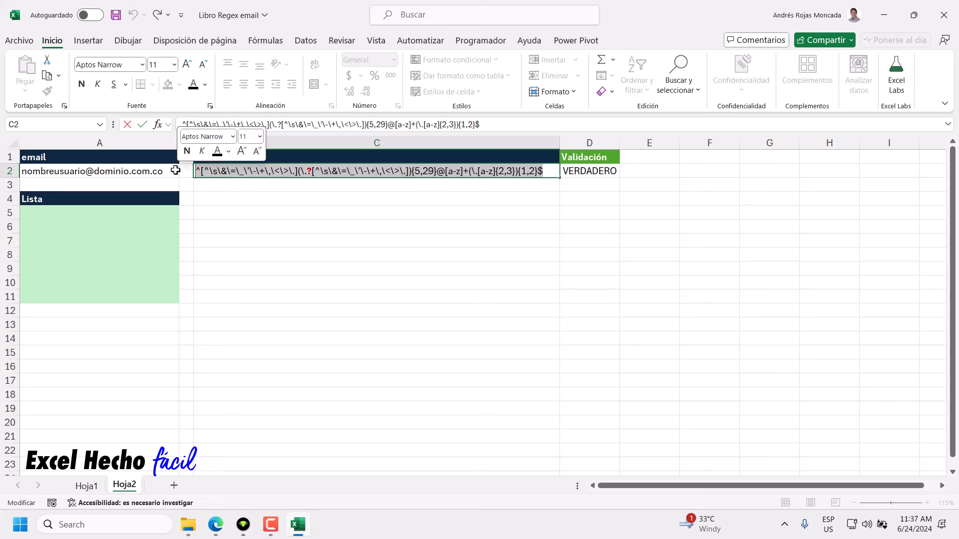
pyautogui.hotkey('ctrl', 'c')
pyautogui.press('Escape')
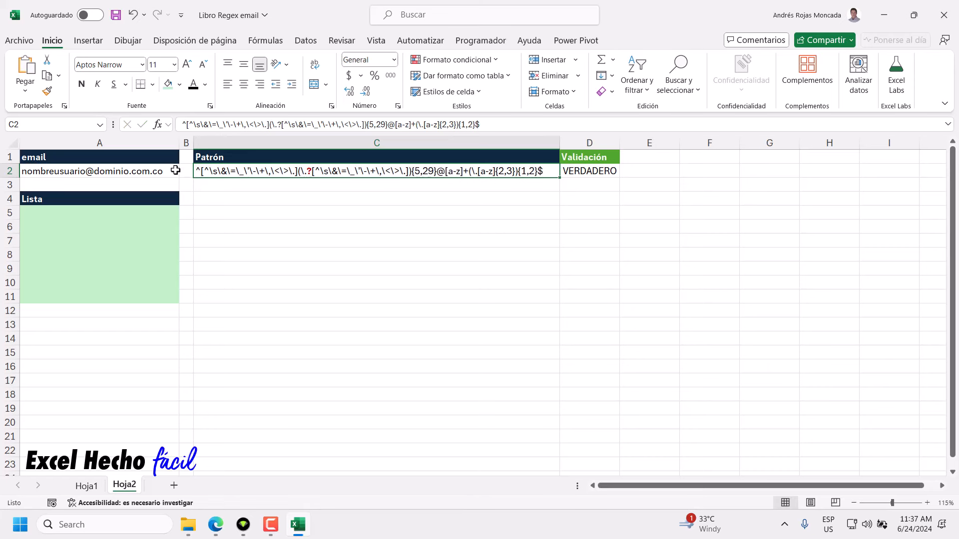
pyautogui.moveTo(141, 211); pyautogui.dragTo(138, 297)
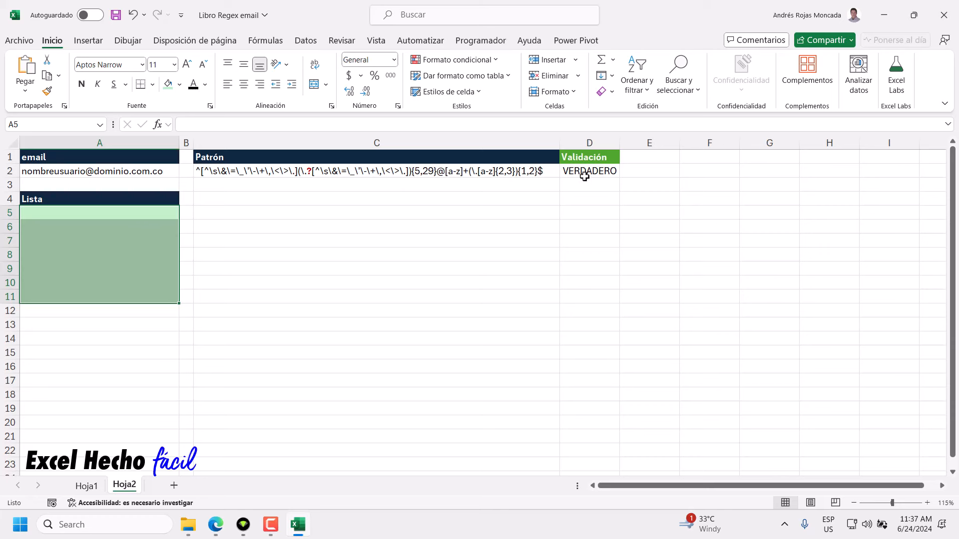
# Start a Personalizada Data Validation rule for A5:A11, then cancel it without applying.
pyautogui.click(306, 41)
pyautogui.click(705, 91)
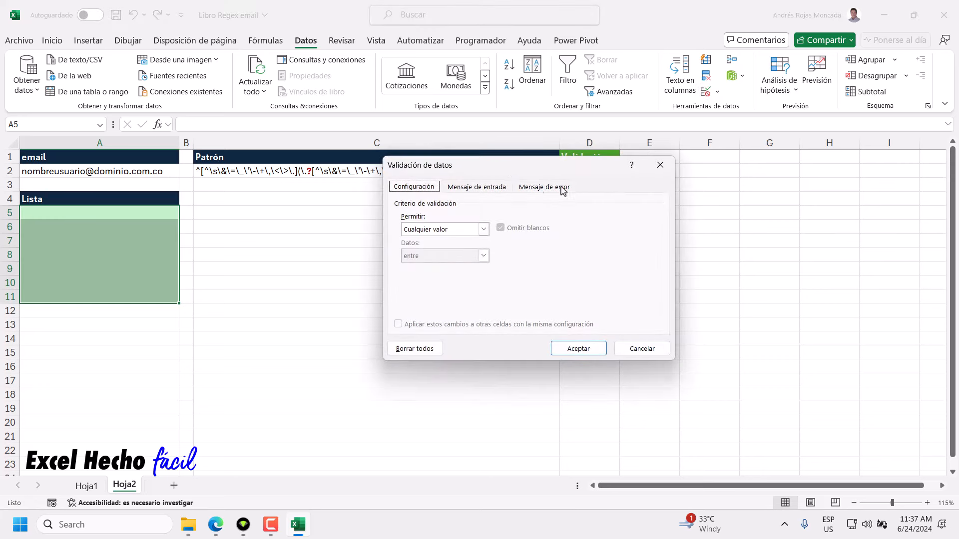
pyautogui.moveTo(508, 173); pyautogui.dragTo(323, 210)
pyautogui.click(297, 268)
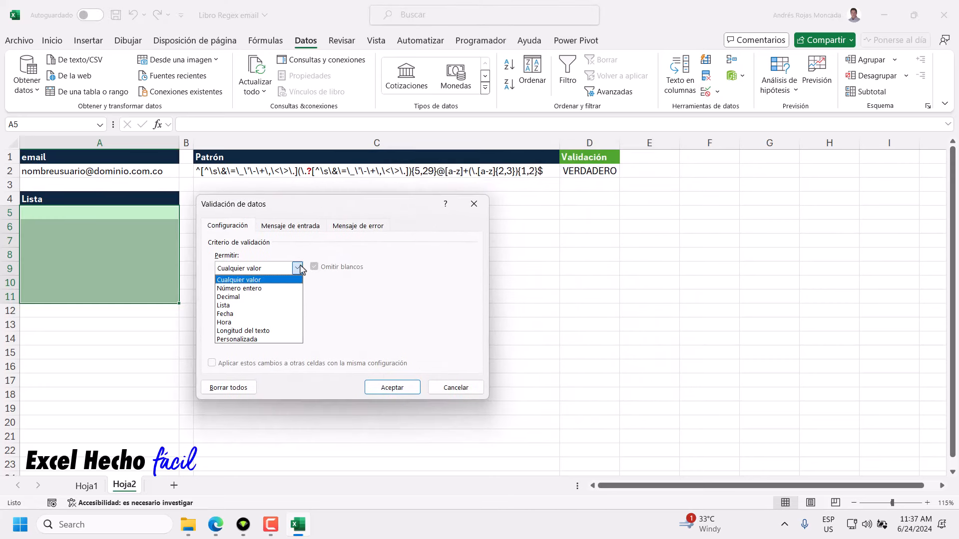
pyautogui.click(253, 339)
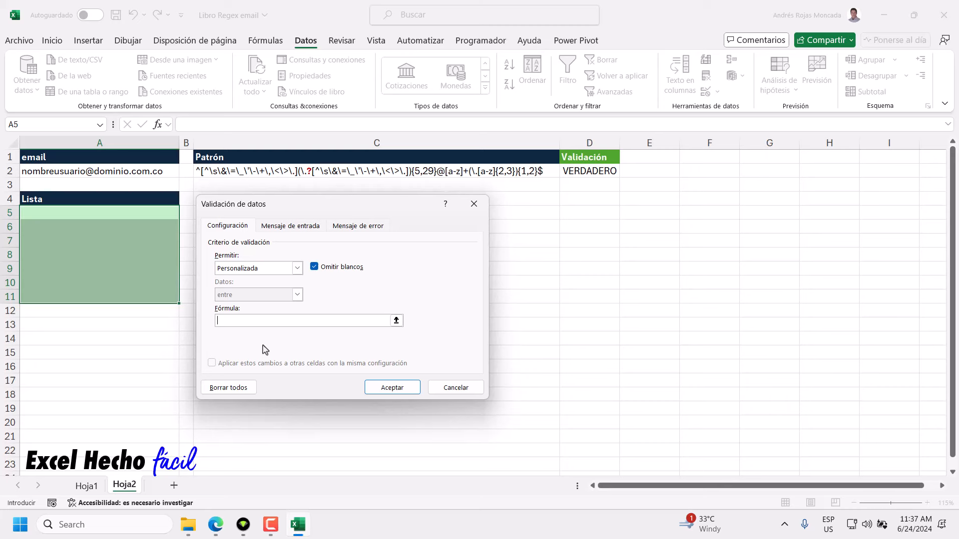
pyautogui.press('Escape')
pyautogui.click(582, 171)
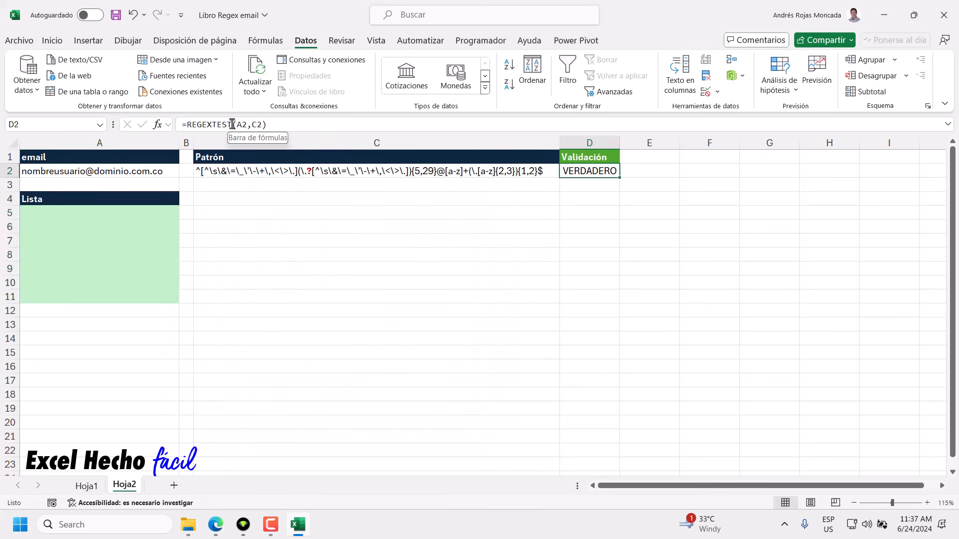
# Enter =REGEXTEST(A5,"<pattern>") in C5 with the pasted email pattern in quotes.
pyautogui.click(220, 212)
pyautogui.write('=')
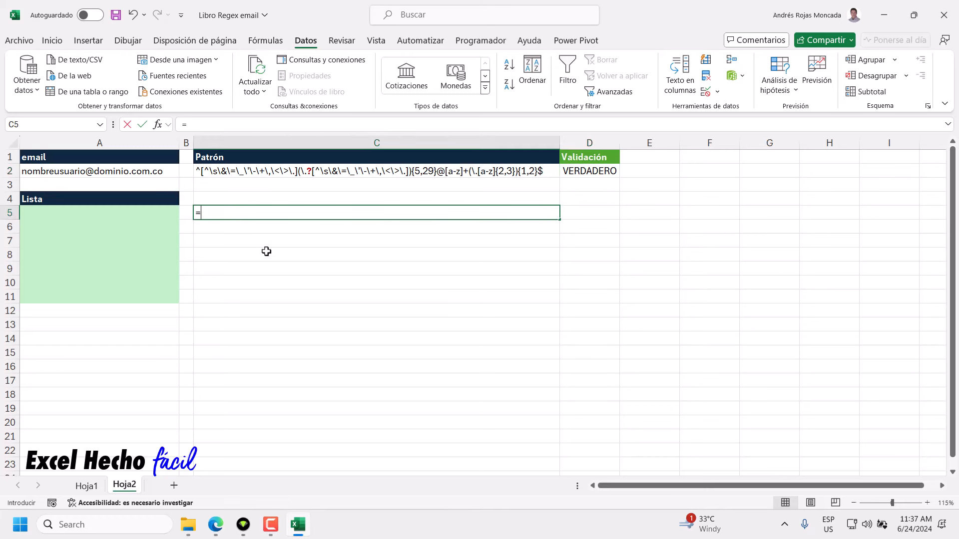
pyautogui.write('regext')
pyautogui.press('Tab')
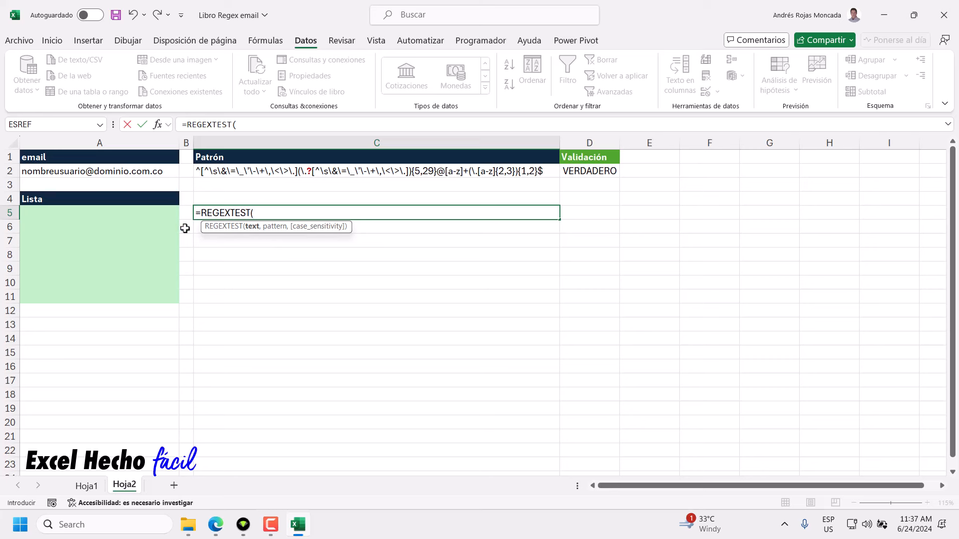
pyautogui.click(149, 212)
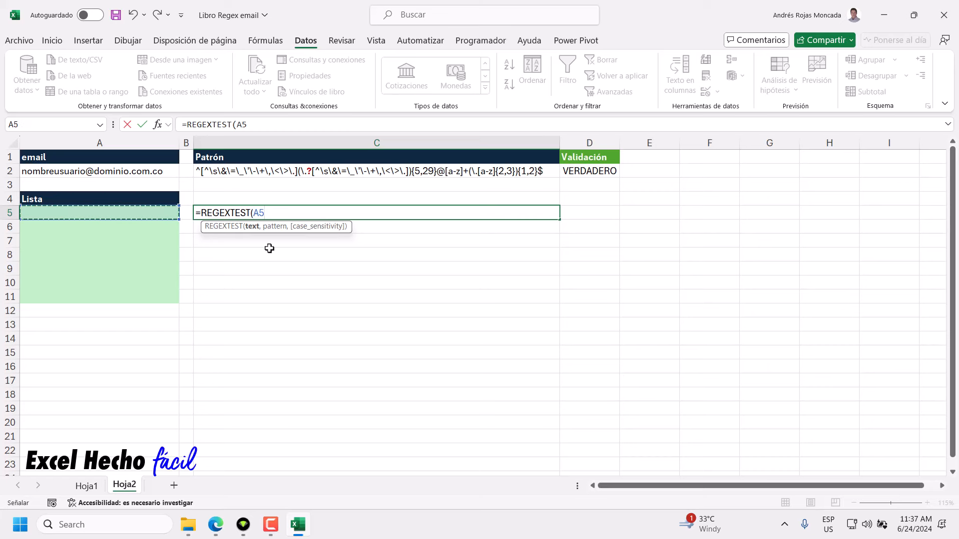
pyautogui.write(',')
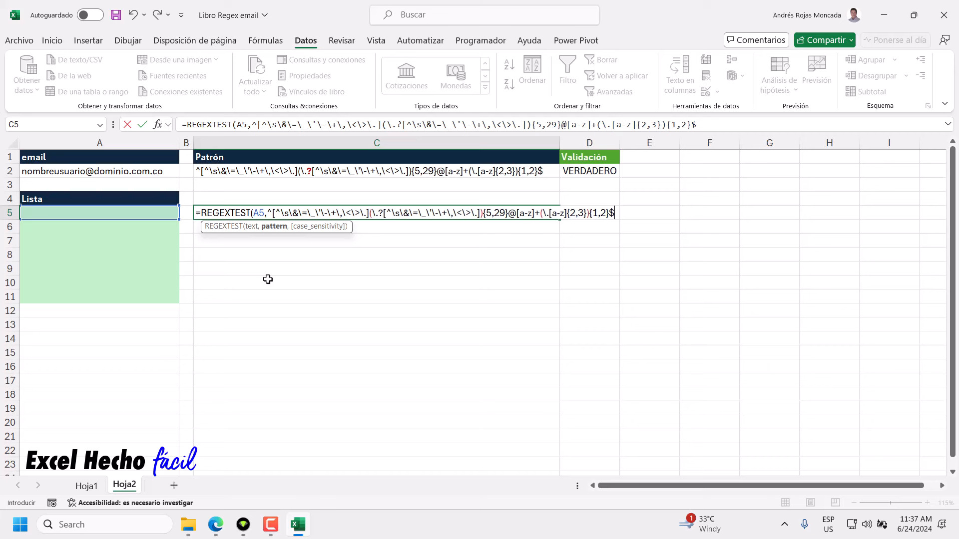
pyautogui.click(268, 213)
pyautogui.write('"')
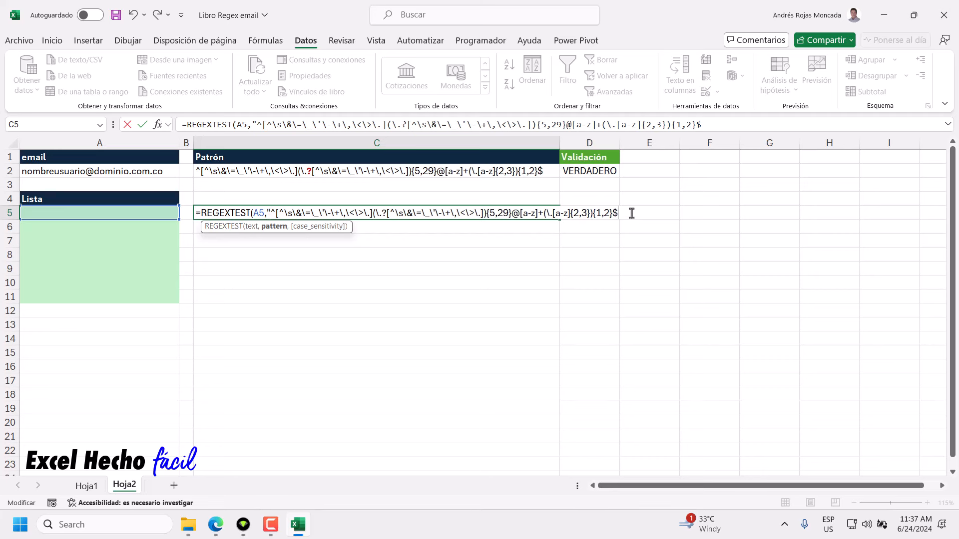
pyautogui.write('")')
pyautogui.press('Return')
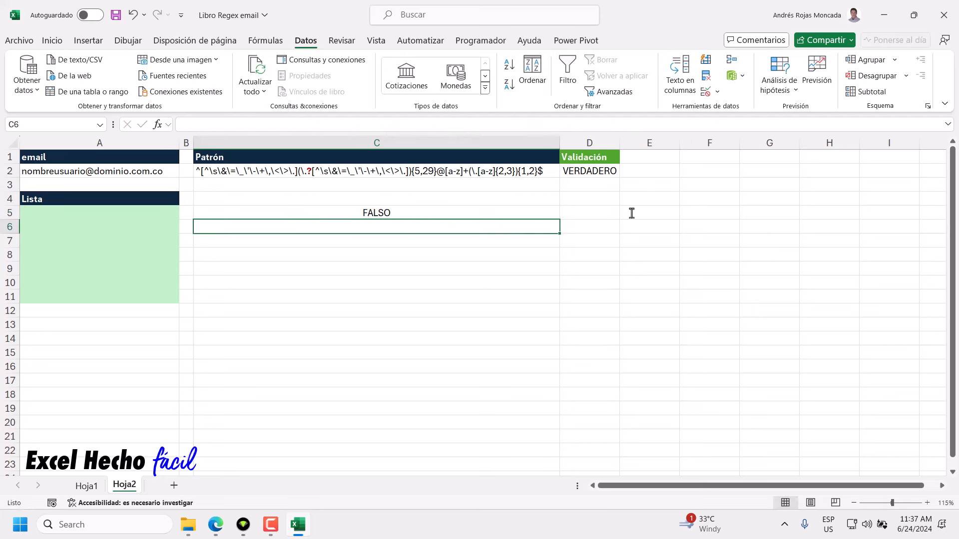
pyautogui.click(102, 213)
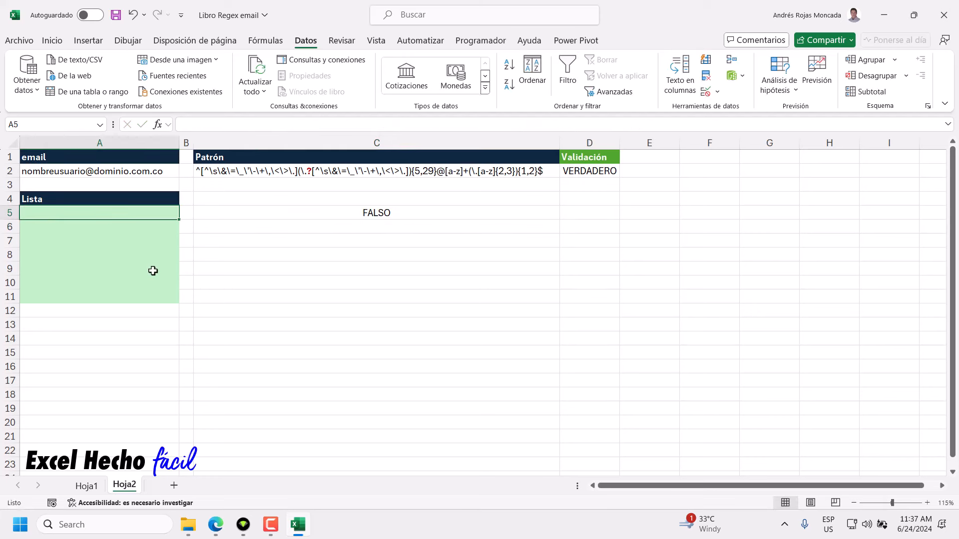
pyautogui.write('nombr')
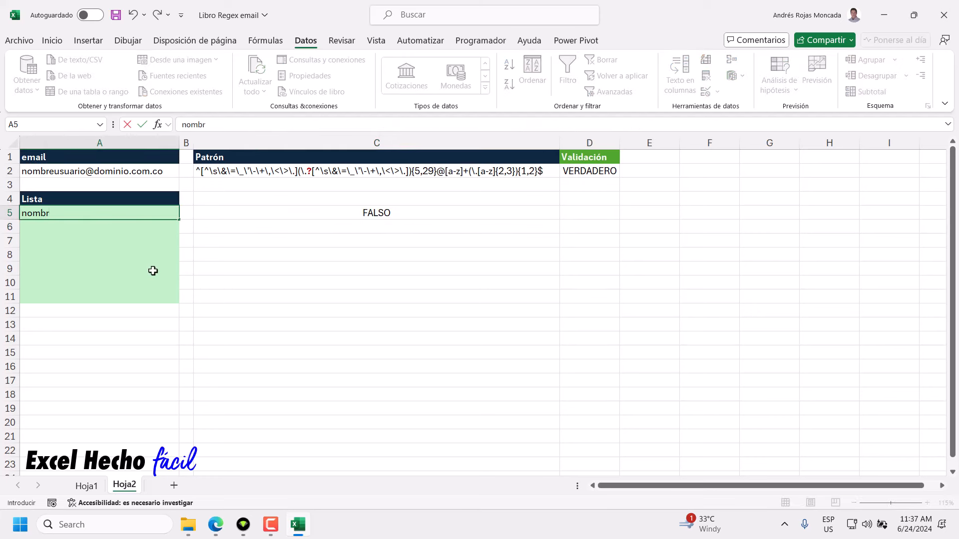
pyautogui.write('eusuario@dom')
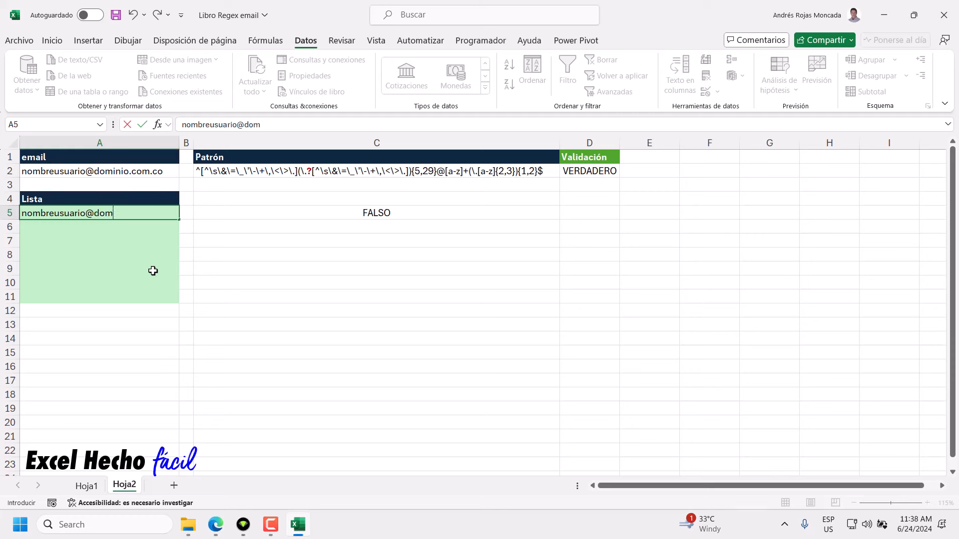
pyautogui.write('inio.com')
pyautogui.press('Return')
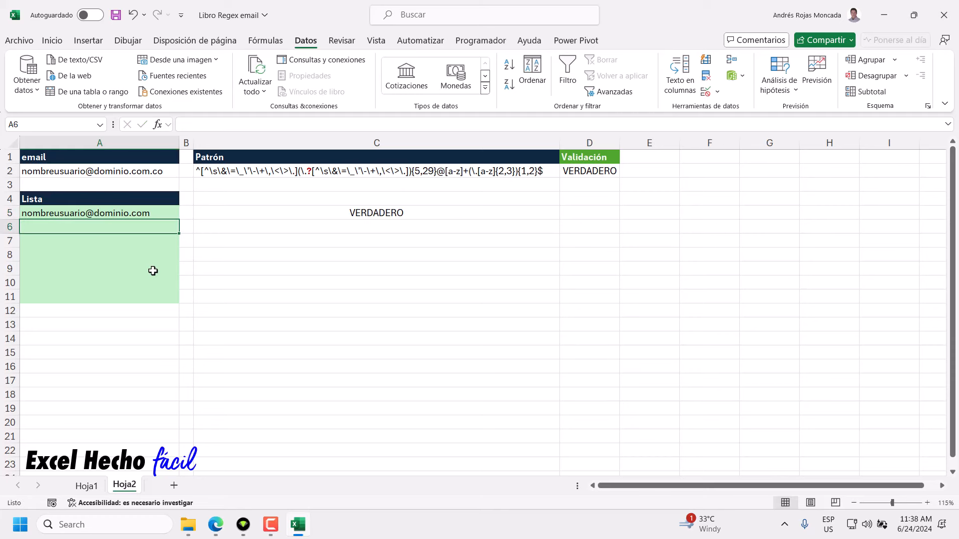
pyautogui.click(276, 214)
# Test A5 variants with a double dot and a dot before the @, then remove the dot.
pyautogui.click(99, 213)
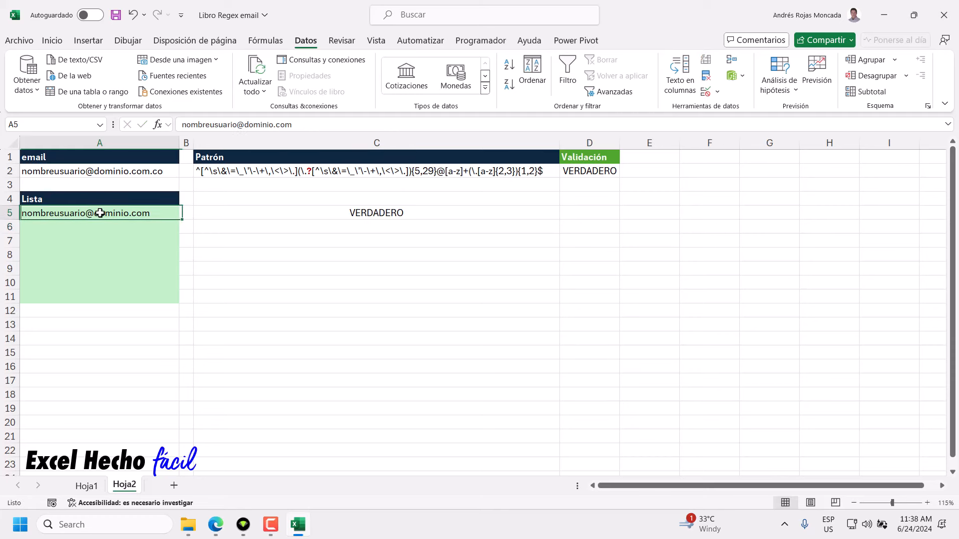
pyautogui.click(219, 126)
pyautogui.write('..')
pyautogui.press('Return')
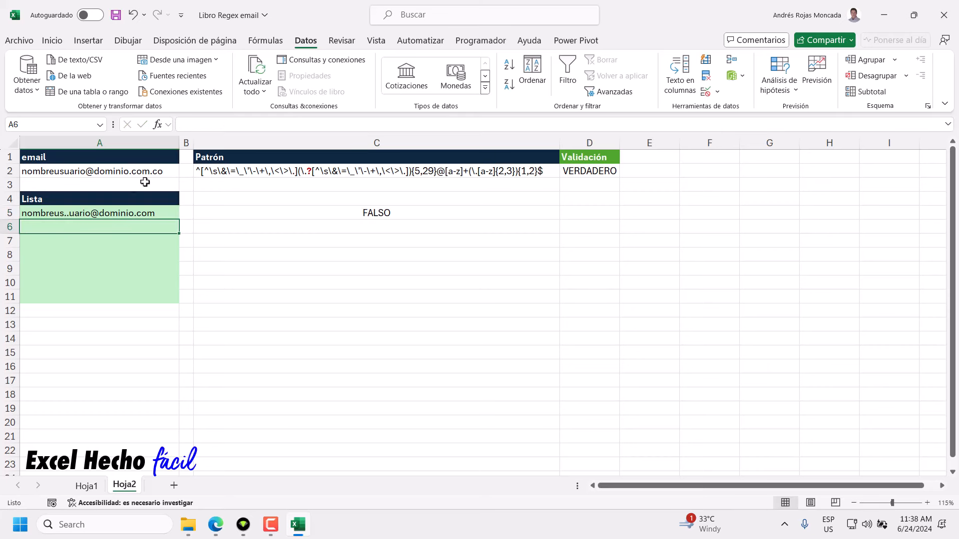
pyautogui.click(117, 213)
pyautogui.click(223, 126)
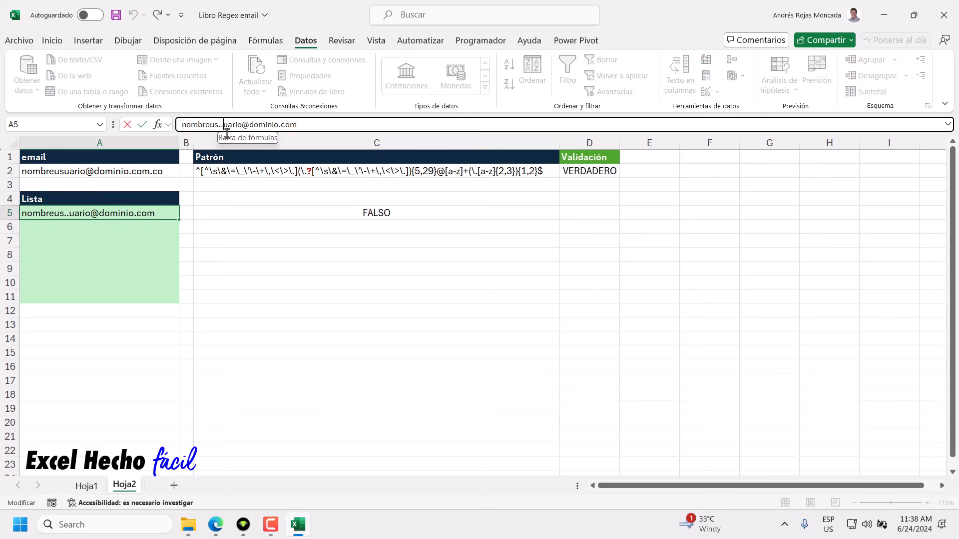
pyautogui.press('BackSpace')
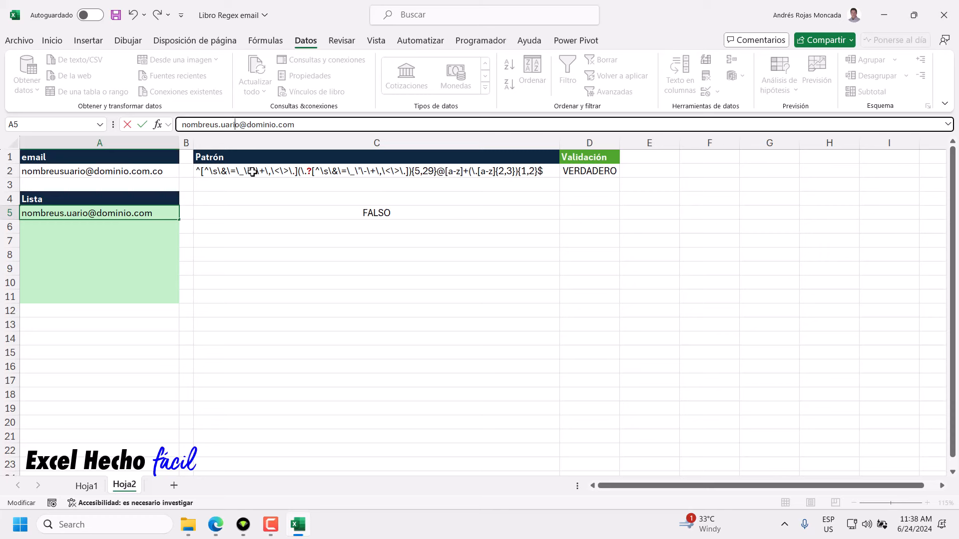
pyautogui.write('.')
pyautogui.press('Return')
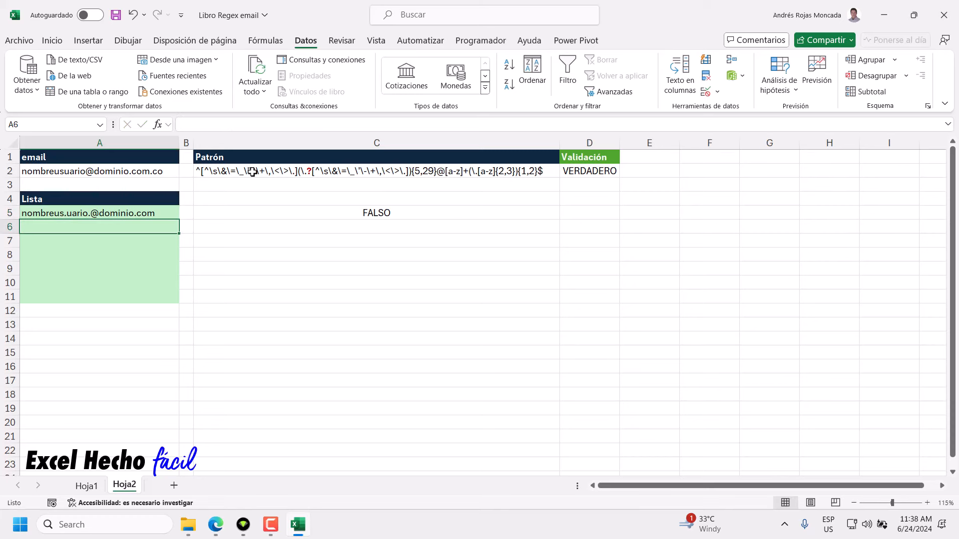
pyautogui.click(100, 215)
pyautogui.click(245, 125)
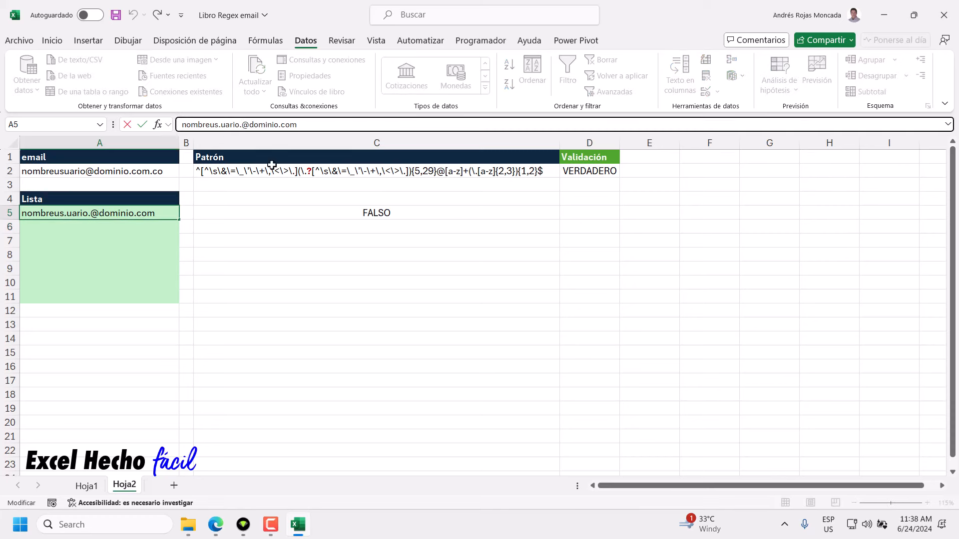
pyautogui.press('BackSpace')
pyautogui.press('Return')
# Change the A5 domain ending to .com.co so C5 shows VERDADERO.
pyautogui.click(153, 212)
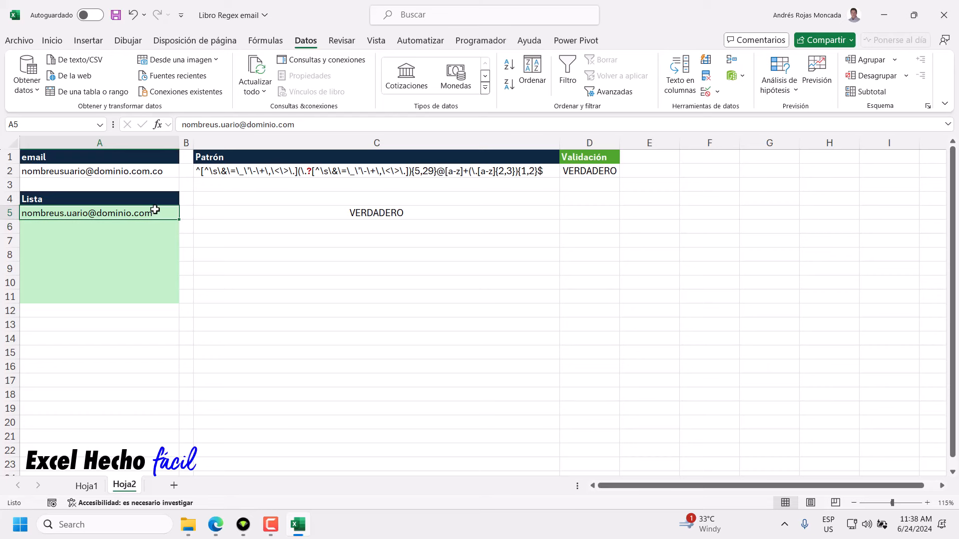
pyautogui.click(329, 126)
pyautogui.write('.com')
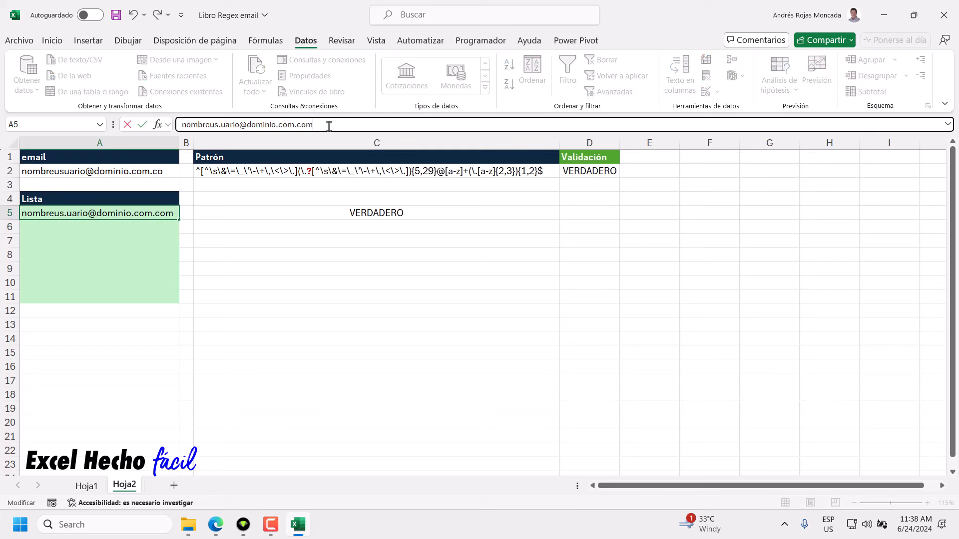
pyautogui.press('BackSpace')
pyautogui.press('Return')
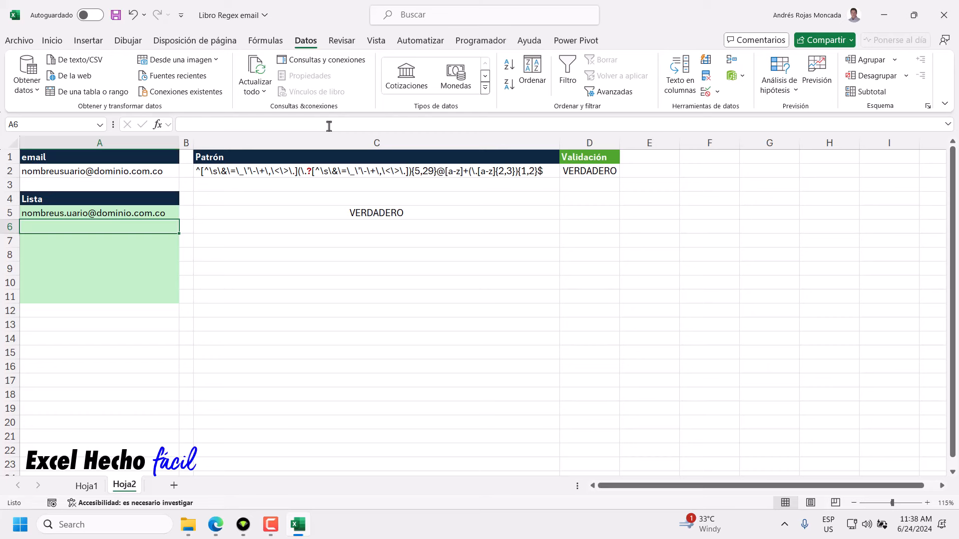
pyautogui.click(170, 217)
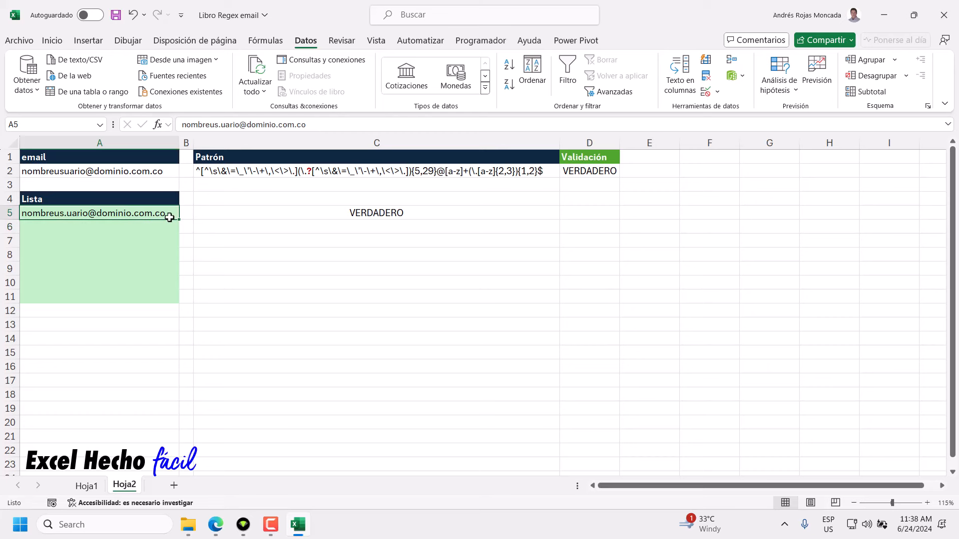
# Clear the sample email from A5, leaving C5's formula unchanged.
pyautogui.doubleClick(264, 216)
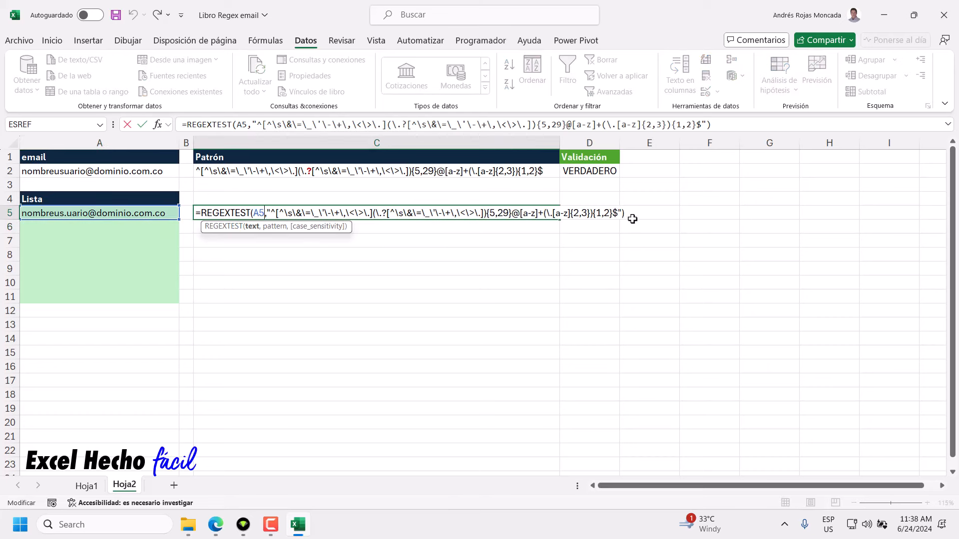
pyautogui.moveTo(633, 219); pyautogui.dragTo(186, 272)
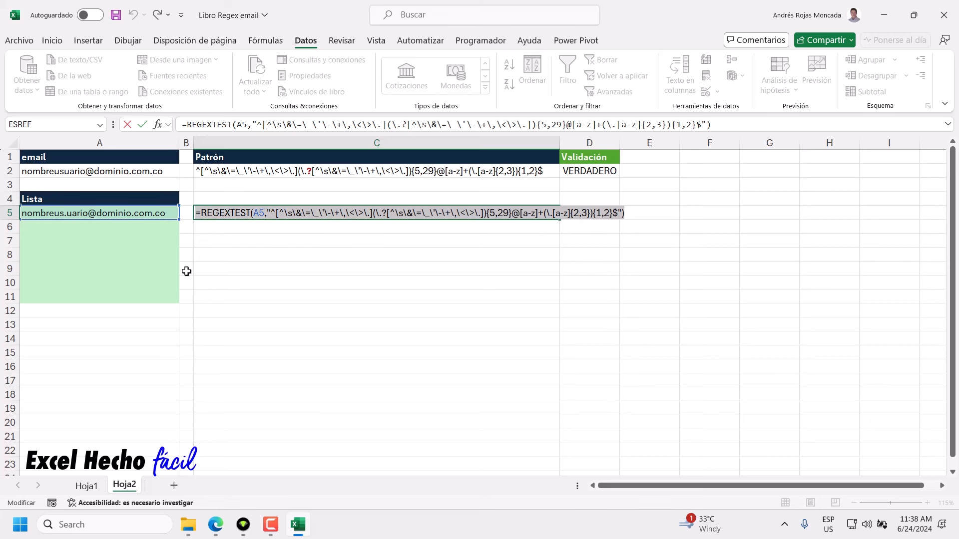
pyautogui.press('Escape')
pyautogui.click(144, 215)
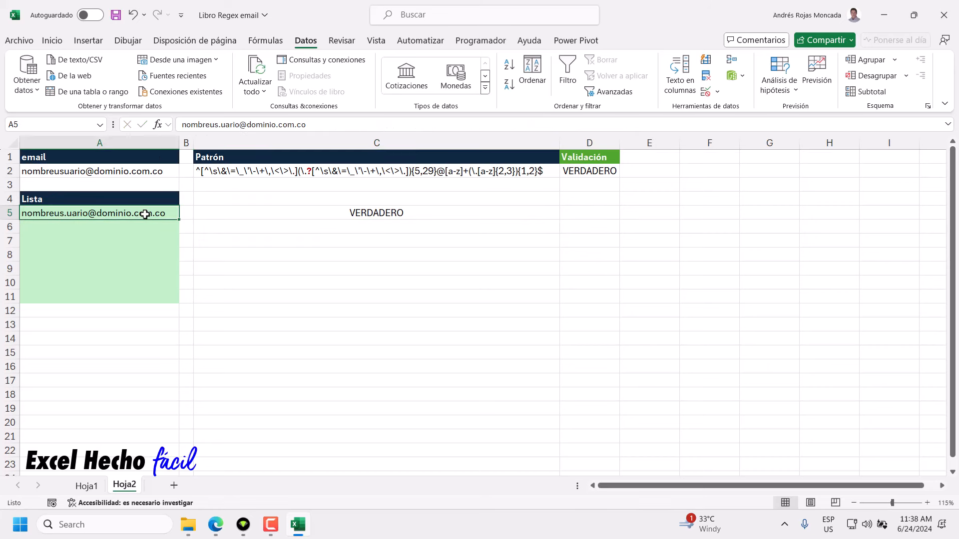
pyautogui.press('Delete')
# Copy the whole REGEXTEST formula text from C5.
pyautogui.click(317, 216)
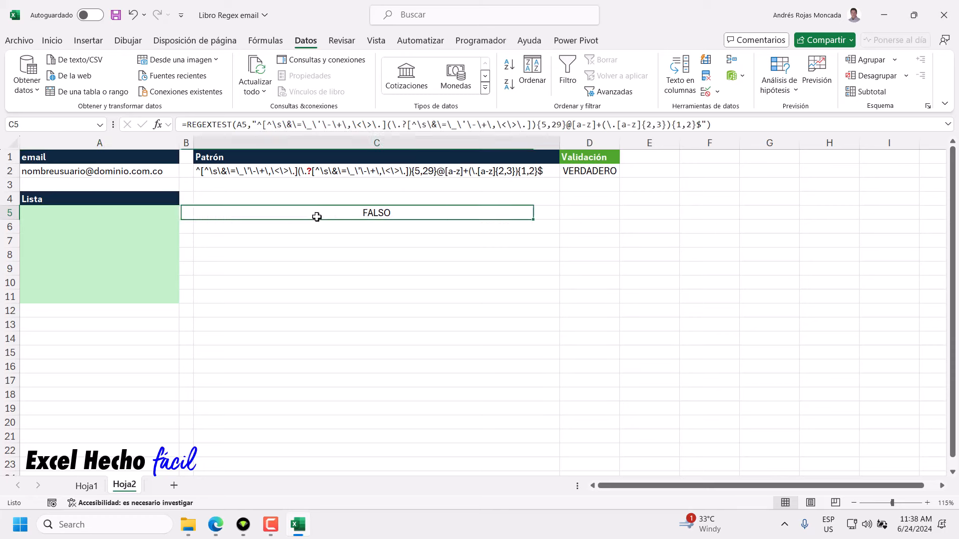
pyautogui.doubleClick(316, 216)
pyautogui.moveTo(196, 213); pyautogui.dragTo(717, 207)
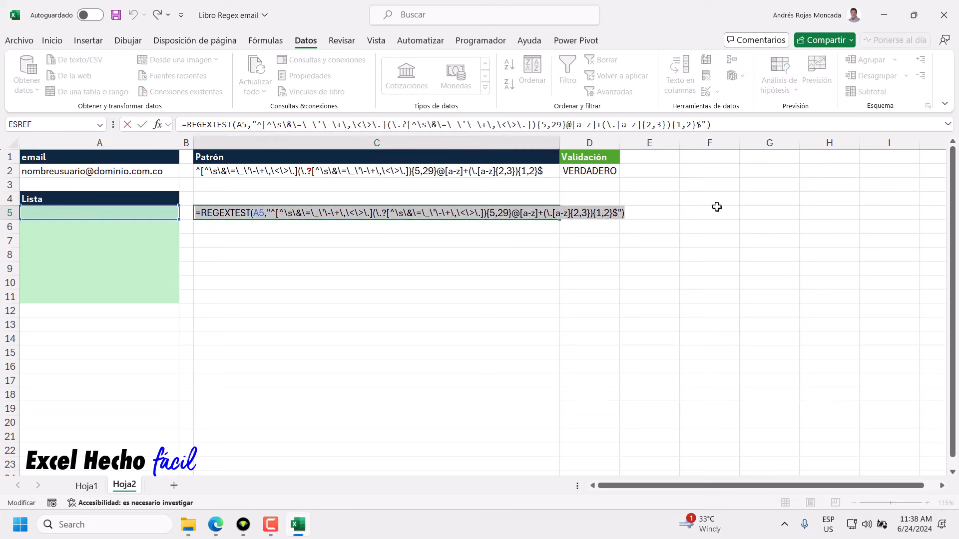
pyautogui.hotkey('ctrl', 'x')
pyautogui.press('Escape')
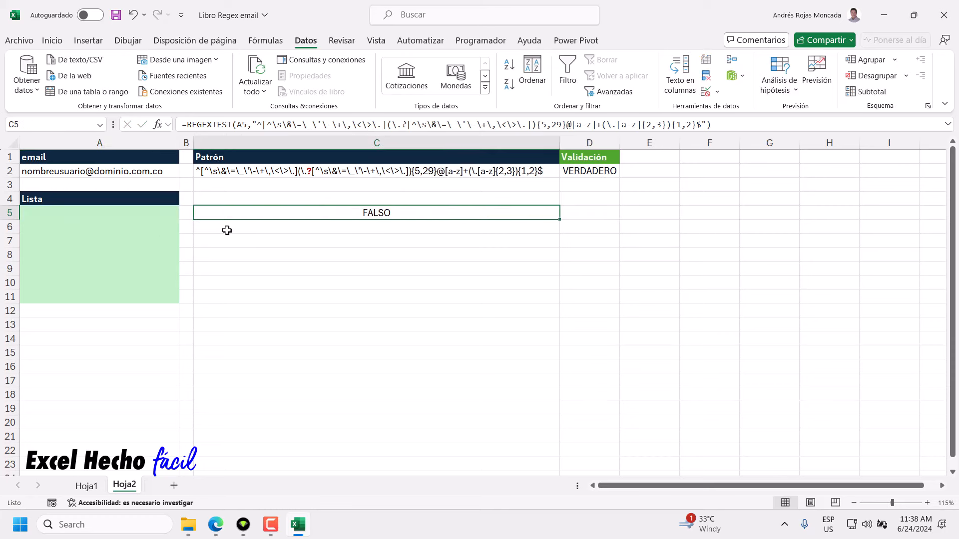
pyautogui.press('F2')
pyautogui.moveTo(620, 214); pyautogui.dragTo(124, 244)
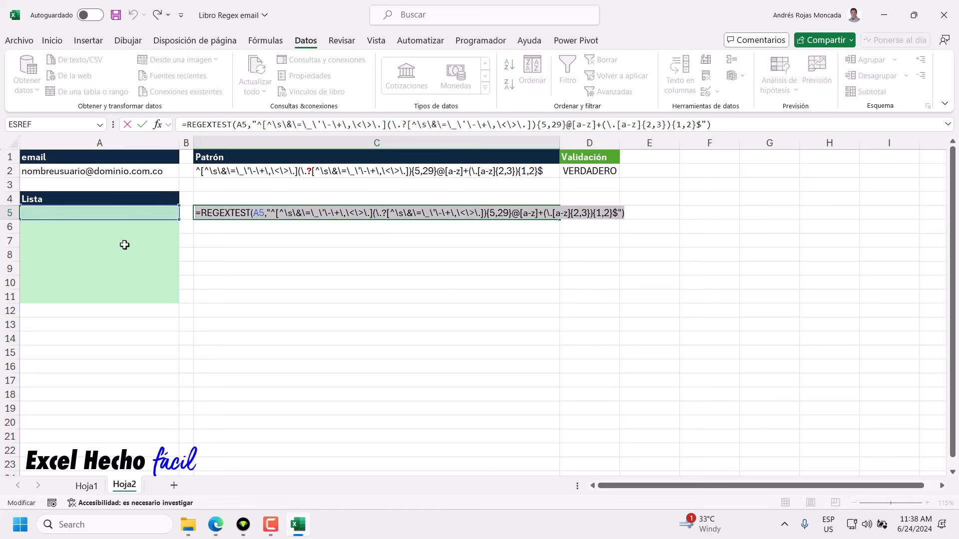
pyautogui.press('Escape')
# Apply a Personalizada validation rule to A5:A11 using the pasted REGEXTEST formula.
pyautogui.moveTo(143, 210); pyautogui.dragTo(145, 291)
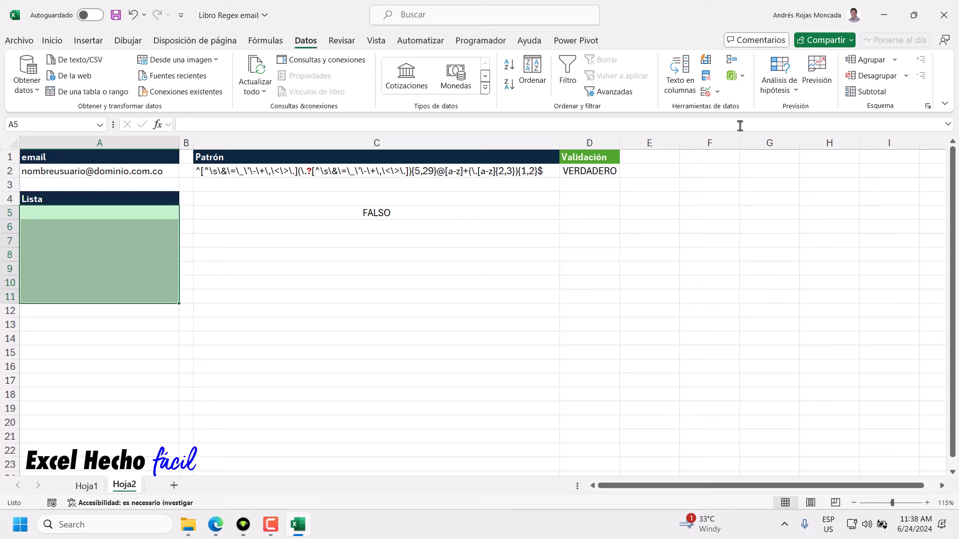
pyautogui.click(706, 92)
pyautogui.click(297, 268)
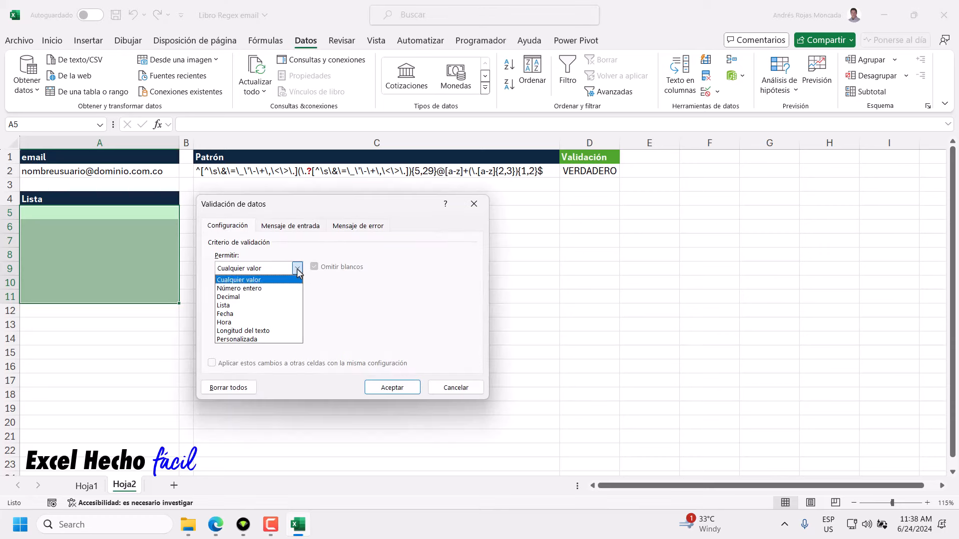
pyautogui.click(255, 340)
pyautogui.click(264, 321)
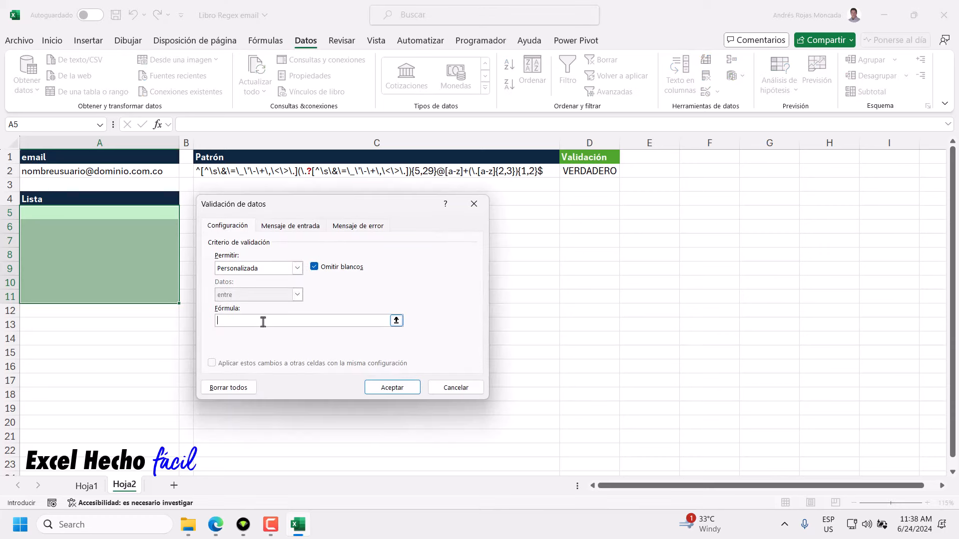
pyautogui.hotkey('ctrl', 'v')
pyautogui.click(392, 388)
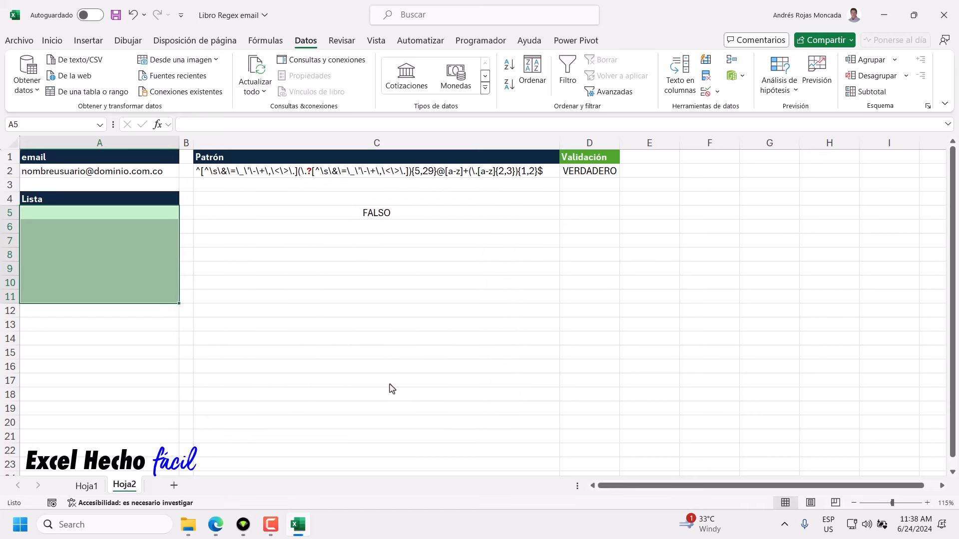
pyautogui.click(129, 215)
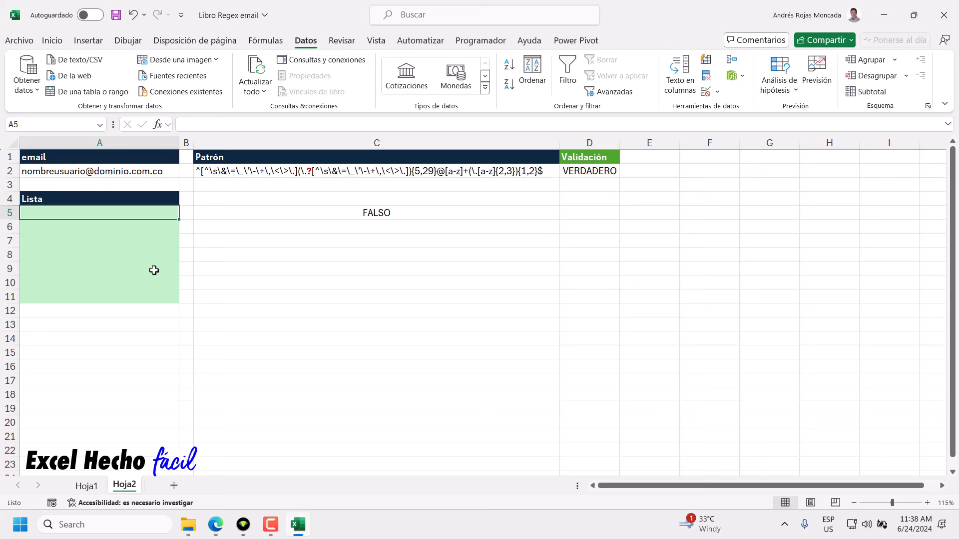
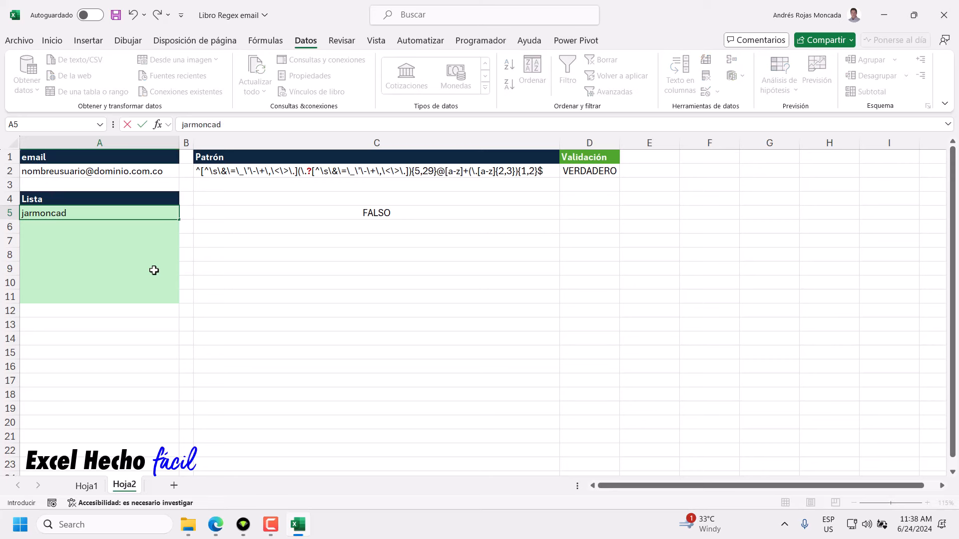
pyautogui.press('BackSpace')
pyautogui.press('BackSpace')
pyautogui.press('BackSpace')
pyautogui.press('BackSpace')
pyautogui.press('BackSpace')
pyautogui.press('BackSpace')
pyautogui.press('BackSpace')
pyautogui.press('BackSpace')
pyautogui.press('BackSpace')
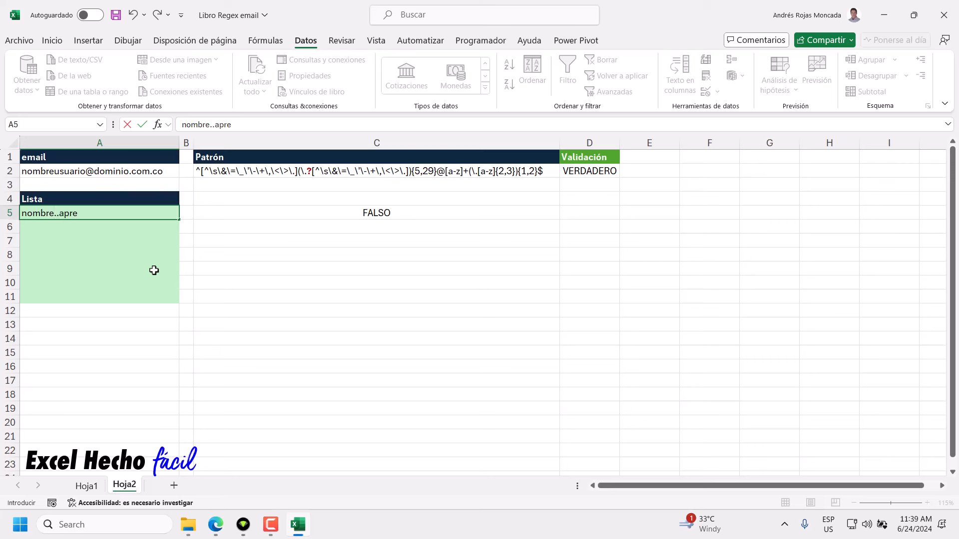
pyautogui.press('BackSpace')
pyautogui.press('BackSpace')
pyautogui.press('BackSpace')
pyautogui.press('BackSpace')
pyautogui.press('BackSpace')
pyautogui.press('BackSpace')
pyautogui.press('BackSpace')
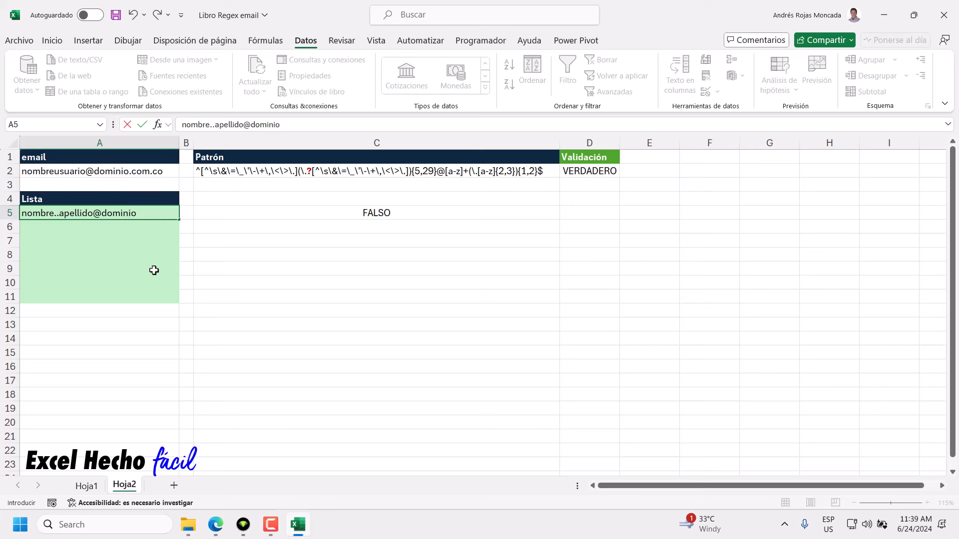
pyautogui.press('Return')
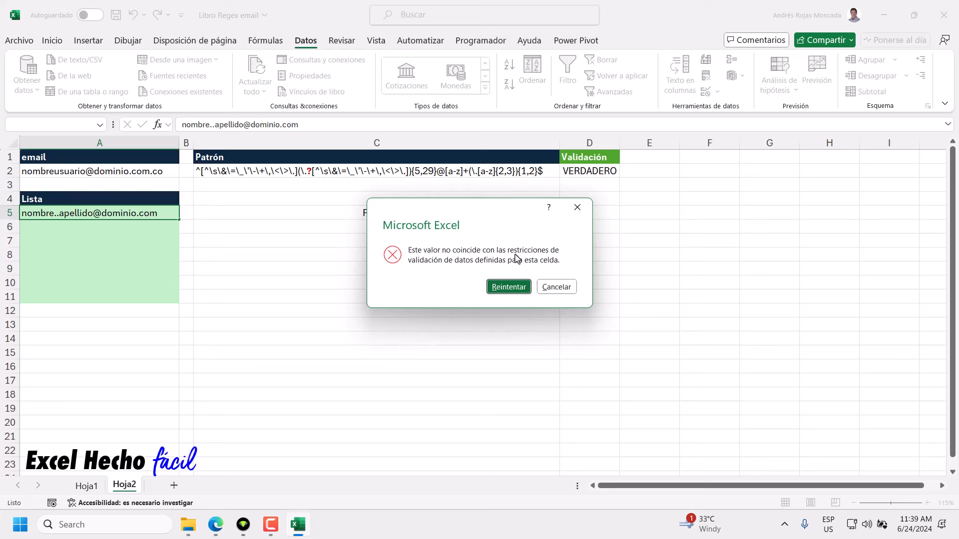
pyautogui.click(508, 287)
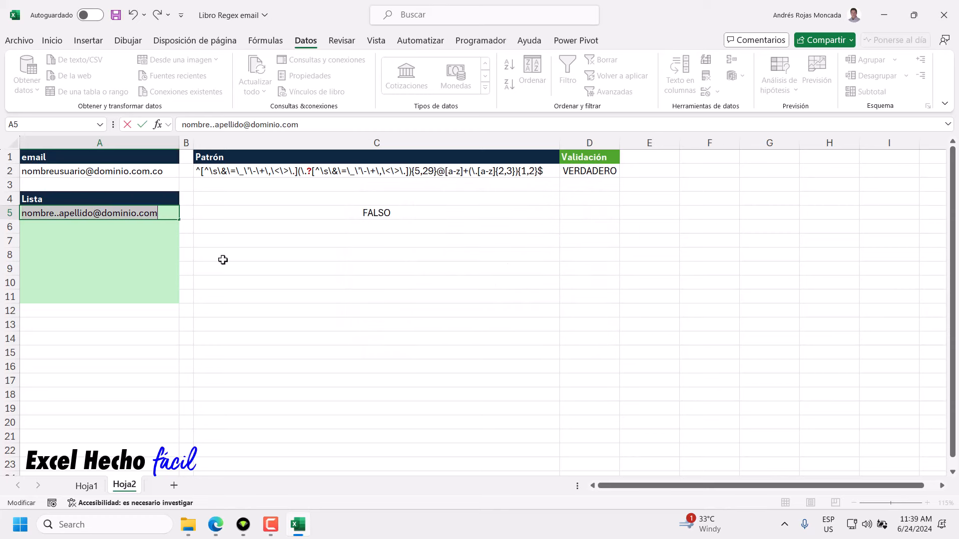
pyautogui.click(59, 216)
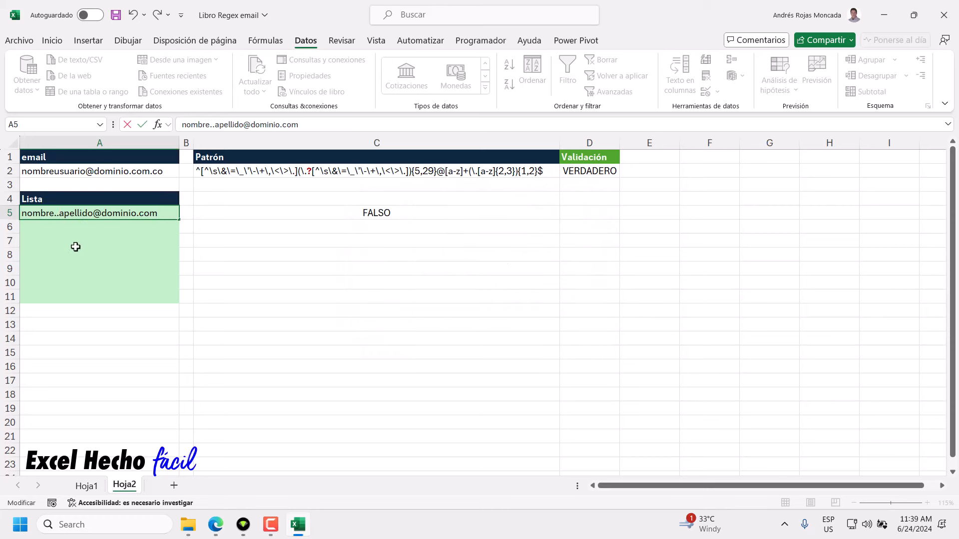
pyautogui.press('BackSpace')
pyautogui.press('Return')
pyautogui.moveTo(263, 207); pyautogui.dragTo(275, 297)
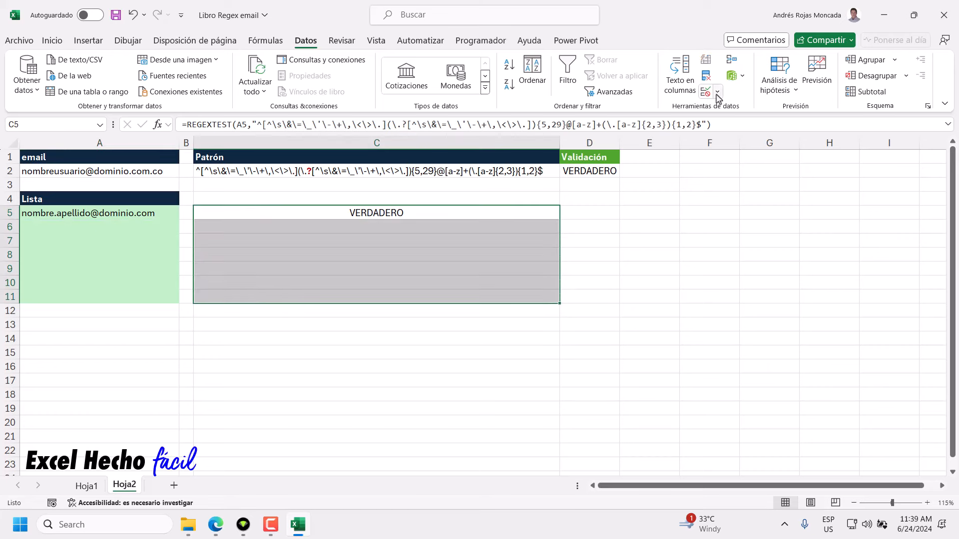
# Clear the contents of C5:C11 to remove the REGEXTEST check formula.
pyautogui.click(60, 40)
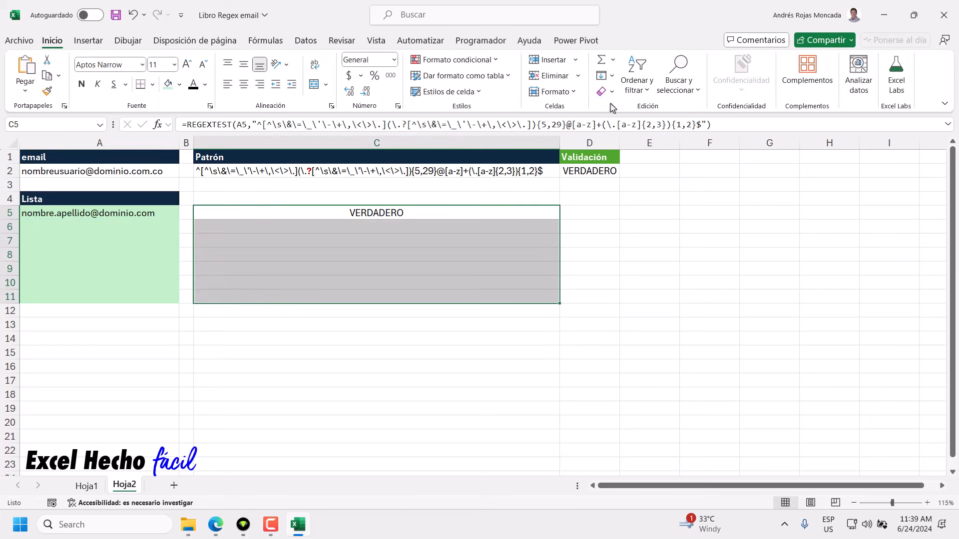
pyautogui.click(612, 91)
pyautogui.click(623, 118)
pyautogui.click(65, 215)
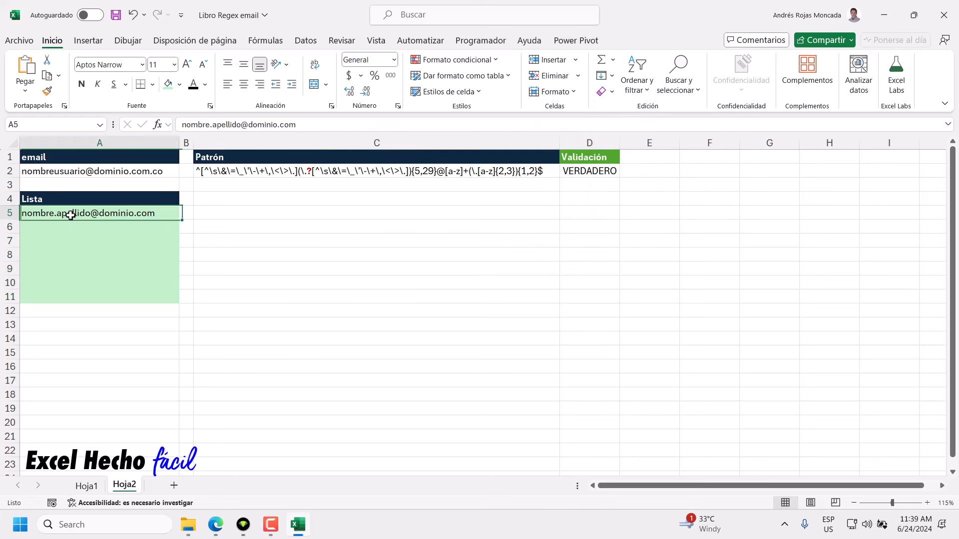
pyautogui.click(70, 227)
pyautogui.moveTo(105, 212); pyautogui.dragTo(103, 294)
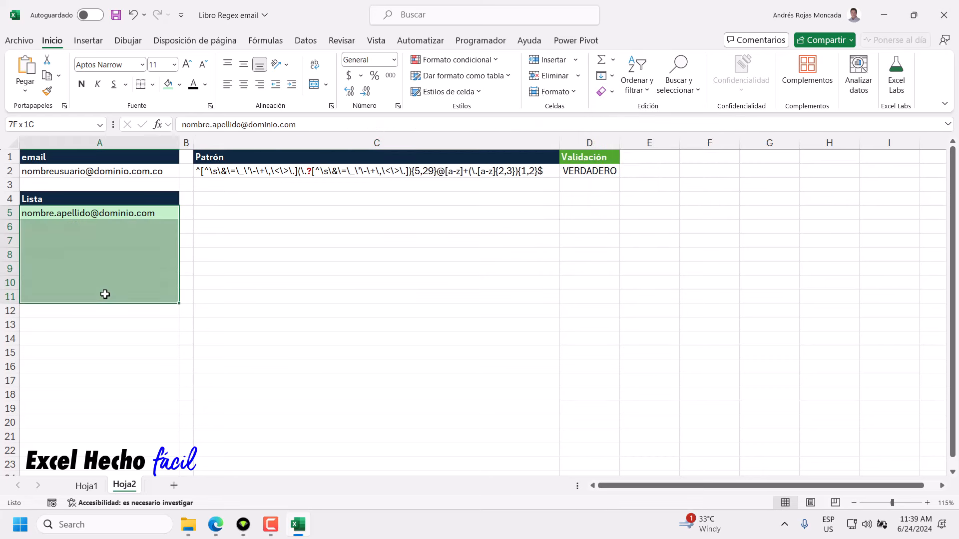
pyautogui.click(101, 224)
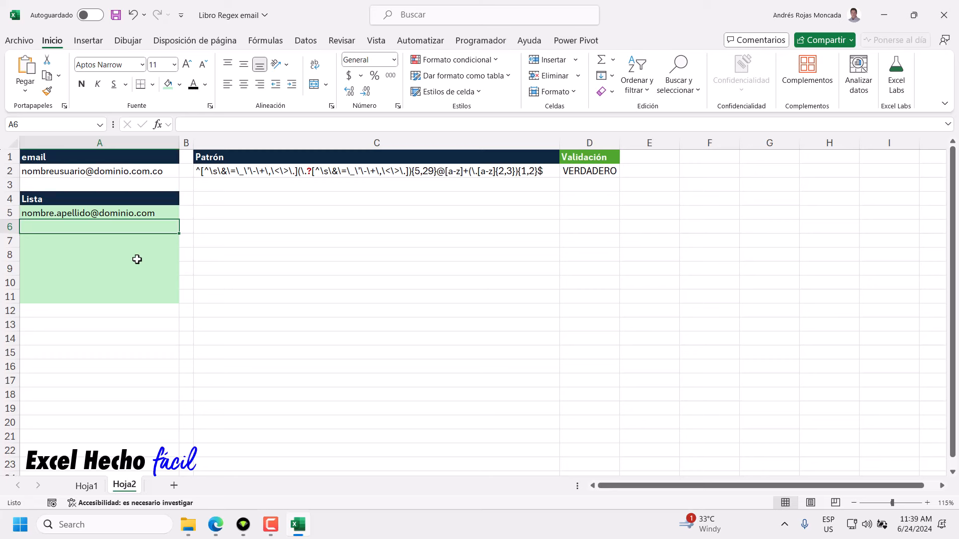
pyautogui.write('abc')
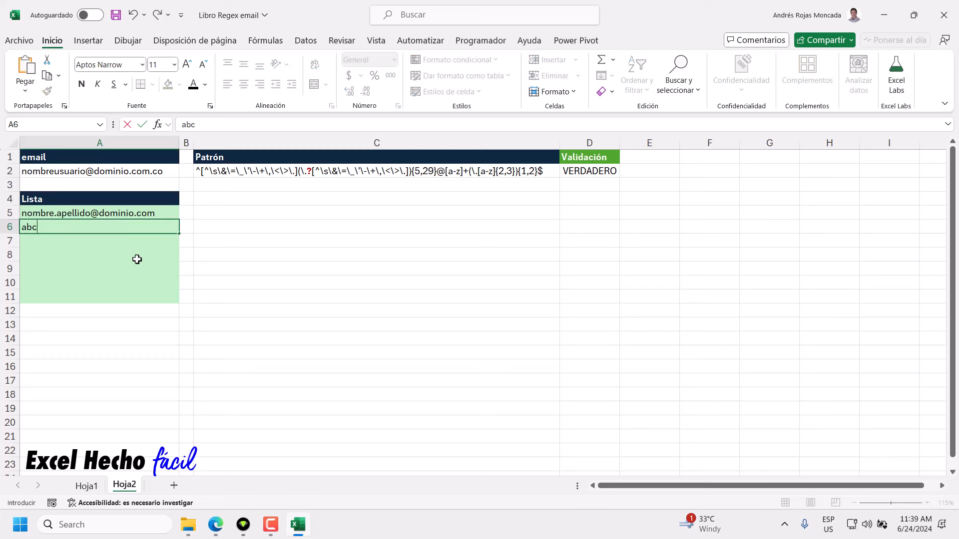
pyautogui.write('de12345')
pyautogui.doubleClick(97, 228)
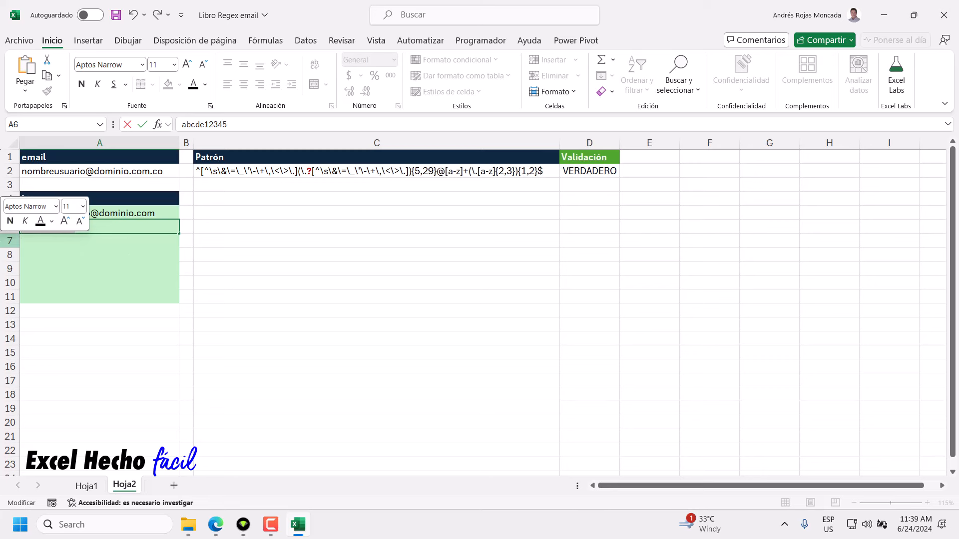
pyautogui.hotkey('ctrl', 'c')
pyautogui.press('End')
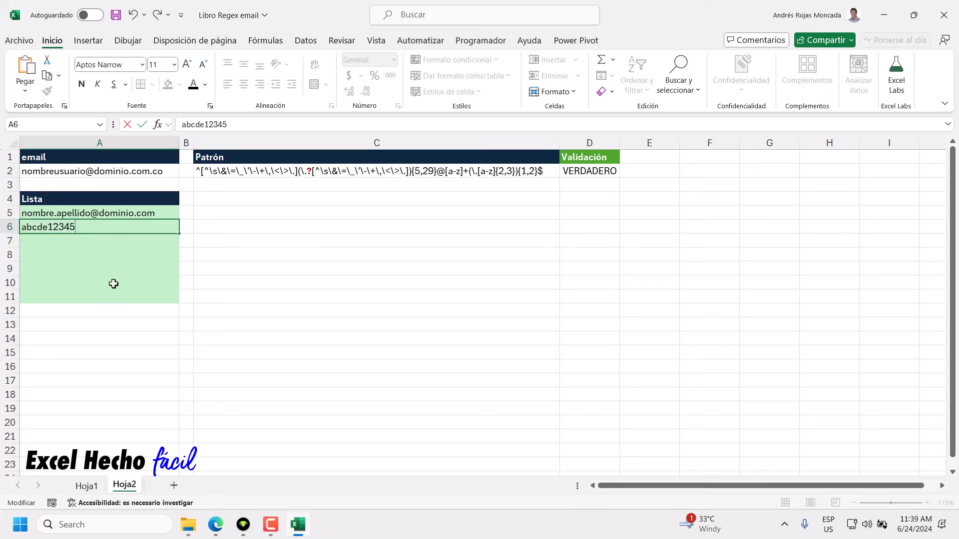
pyautogui.hotkey('ctrl', 'v')
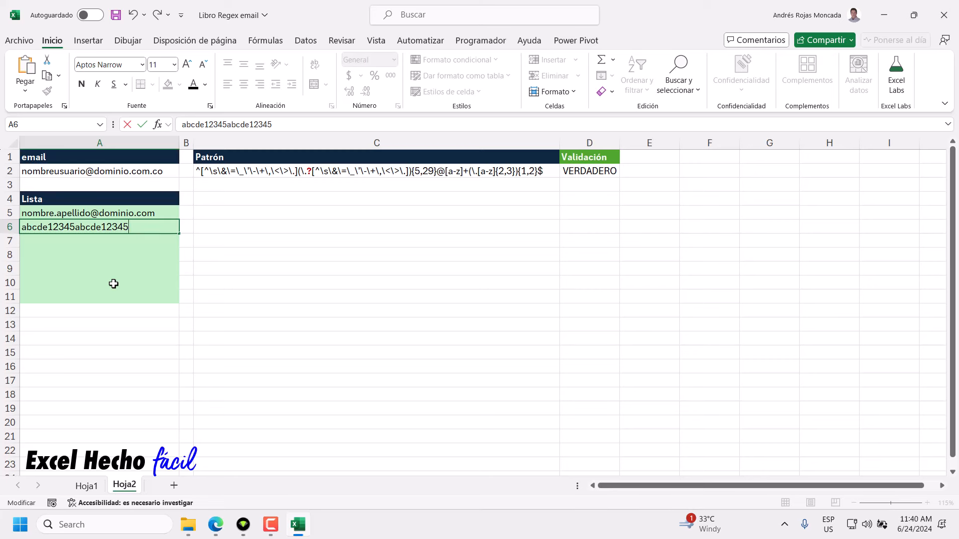
pyautogui.hotkey('ctrl', 'v')
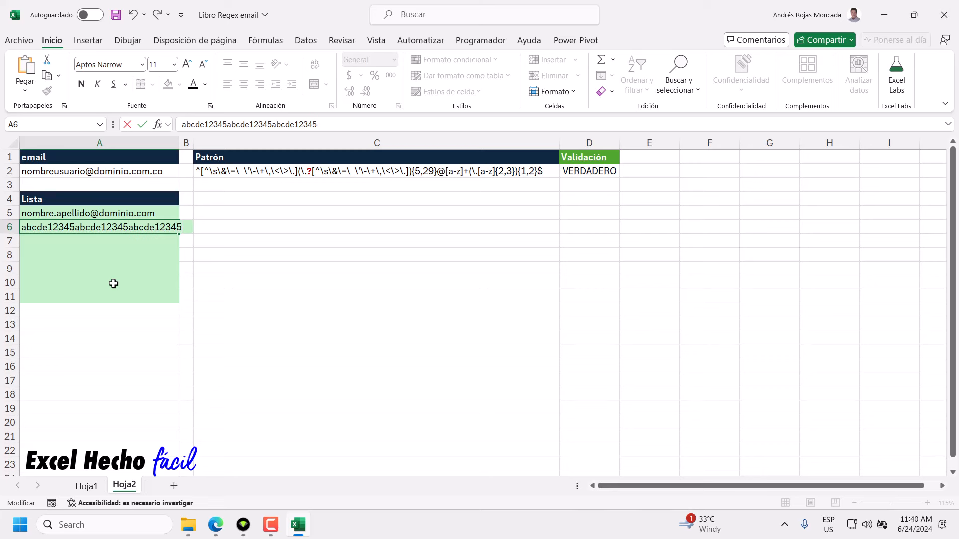
pyautogui.write('5')
pyautogui.press('BackSpace')
pyautogui.write('q@')
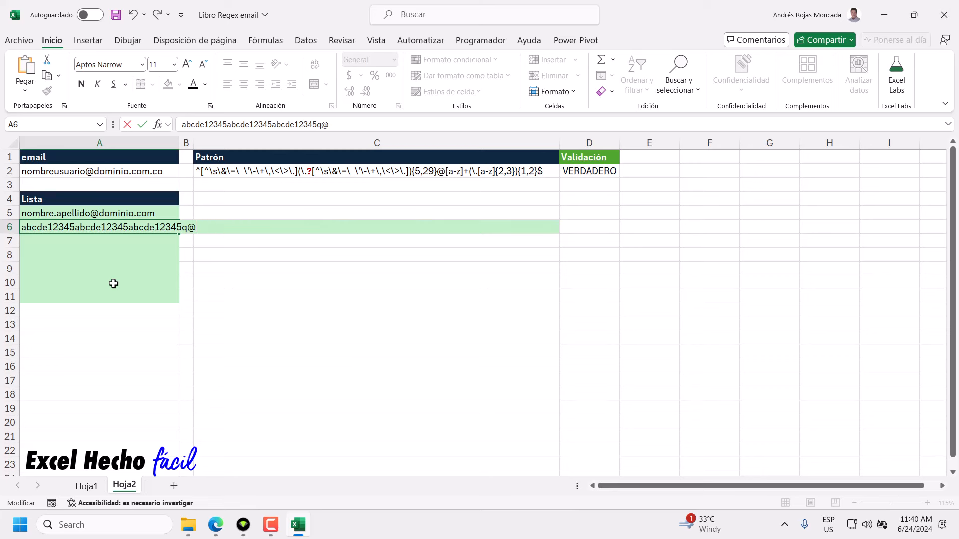
pyautogui.write('dominio.com')
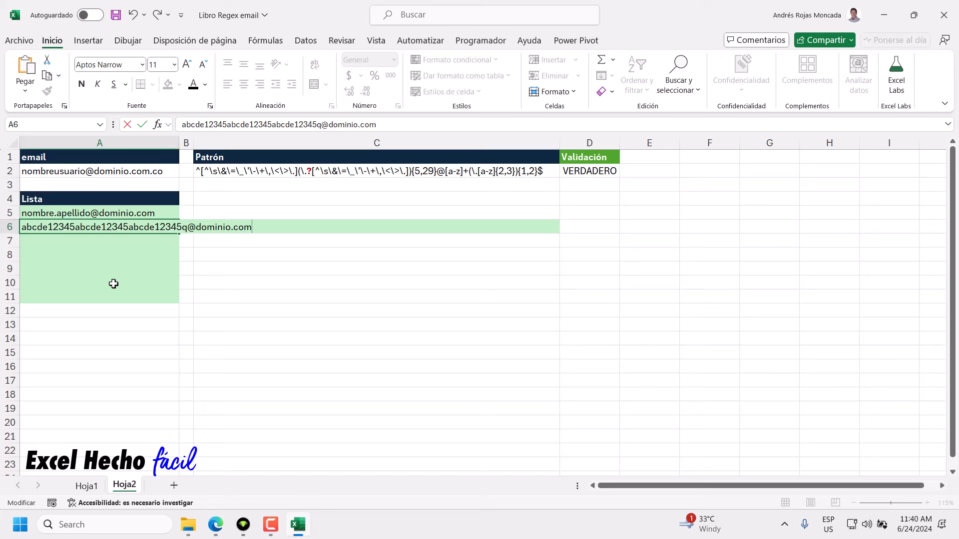
pyautogui.press('Return')
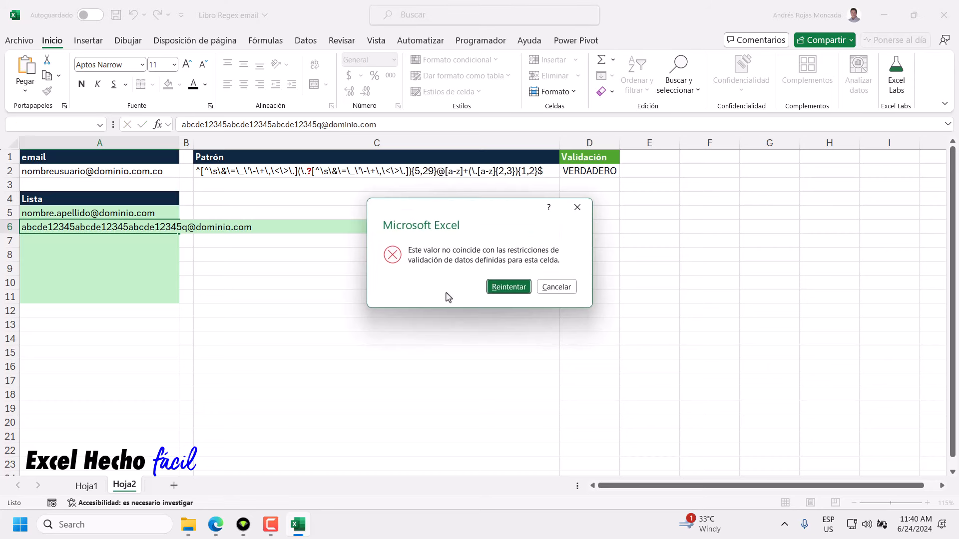
pyautogui.click(507, 287)
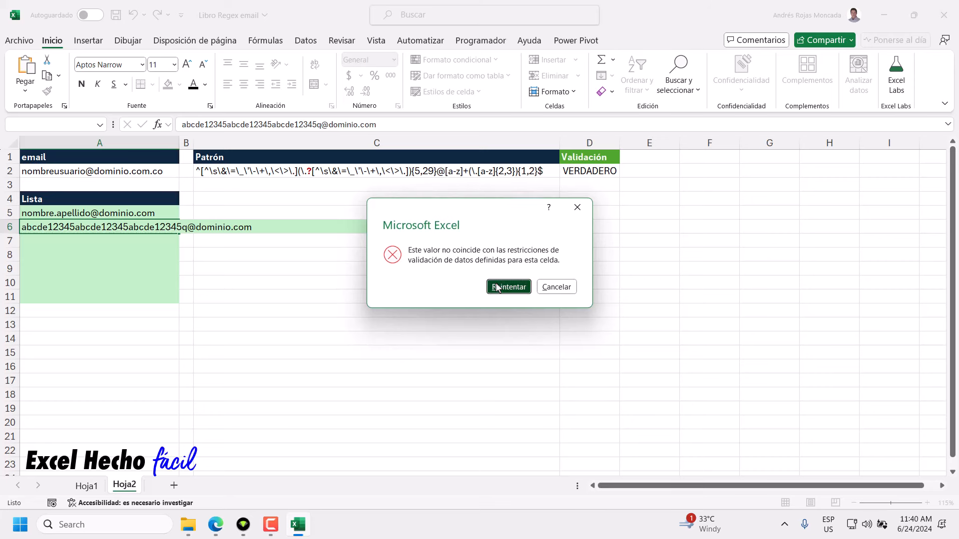
pyautogui.click(187, 227)
pyautogui.press('BackSpace')
pyautogui.press('Return')
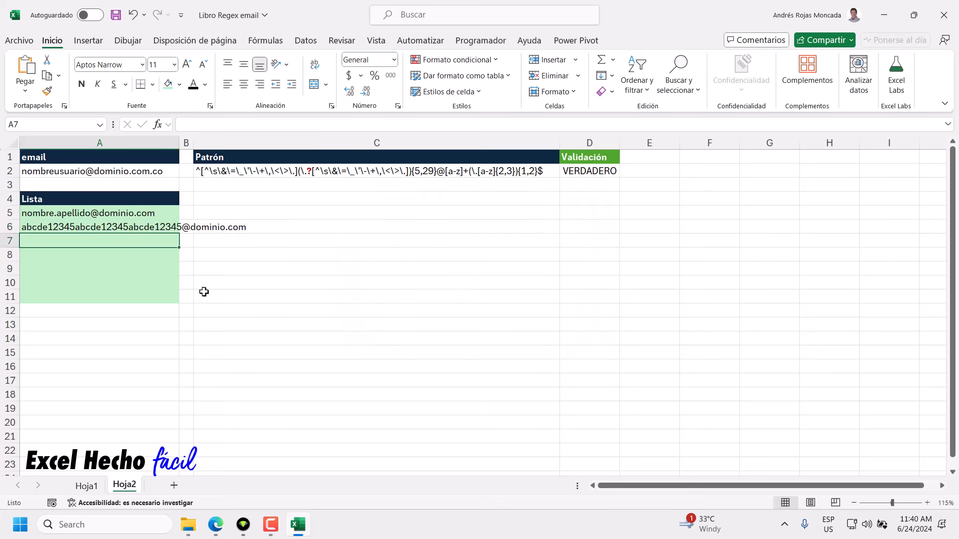
pyautogui.click(155, 230)
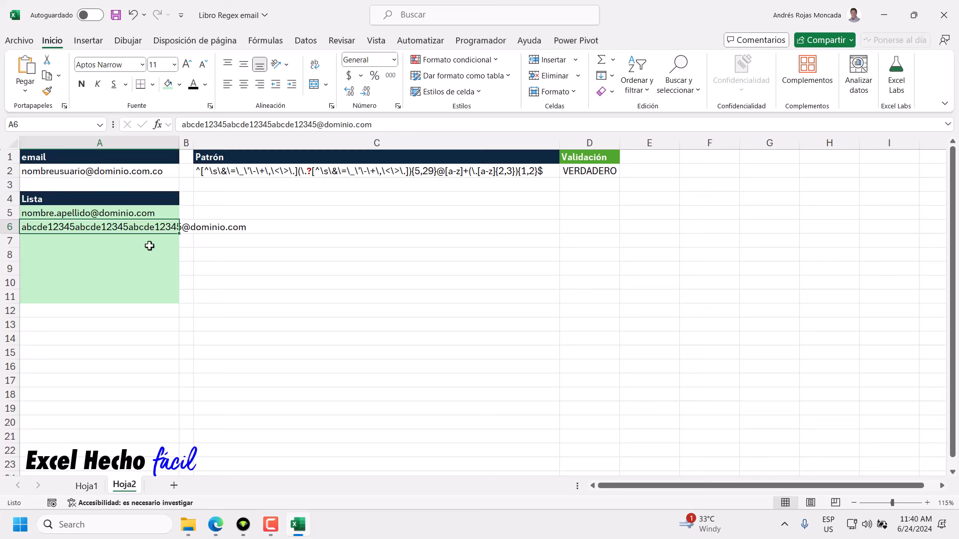
pyautogui.write('nom')
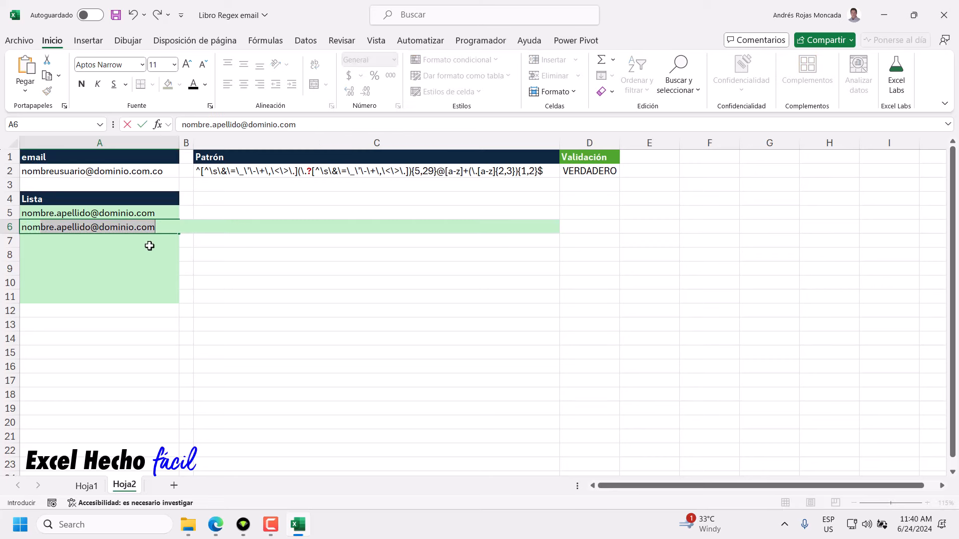
pyautogui.write('bre.apellido@dom')
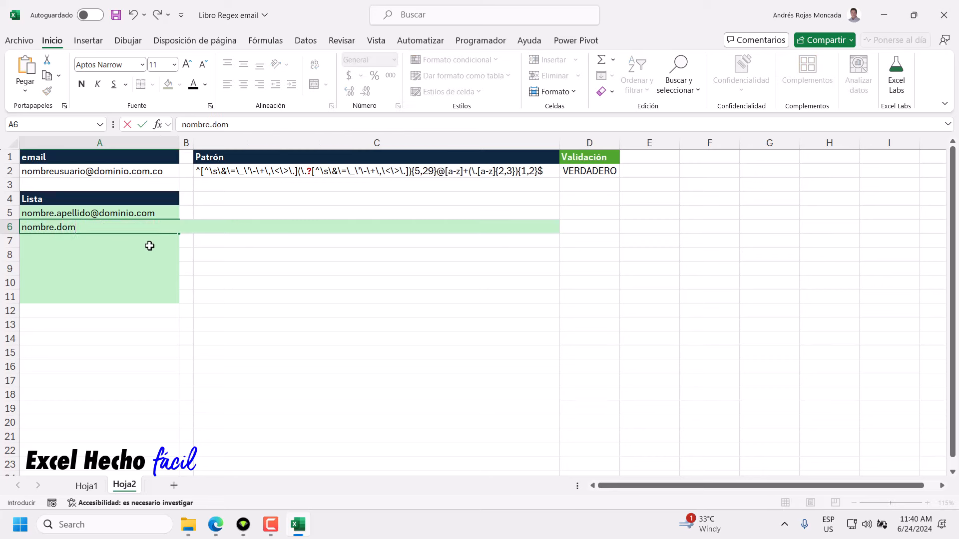
pyautogui.write('inio')
pyautogui.press('BackSpace')
pyautogui.press('BackSpace')
pyautogui.press('BackSpace')
pyautogui.press('BackSpace')
pyautogui.press('BackSpace')
pyautogui.press('BackSpace')
pyautogui.press('BackSpace')
pyautogui.write('correo@dominio')
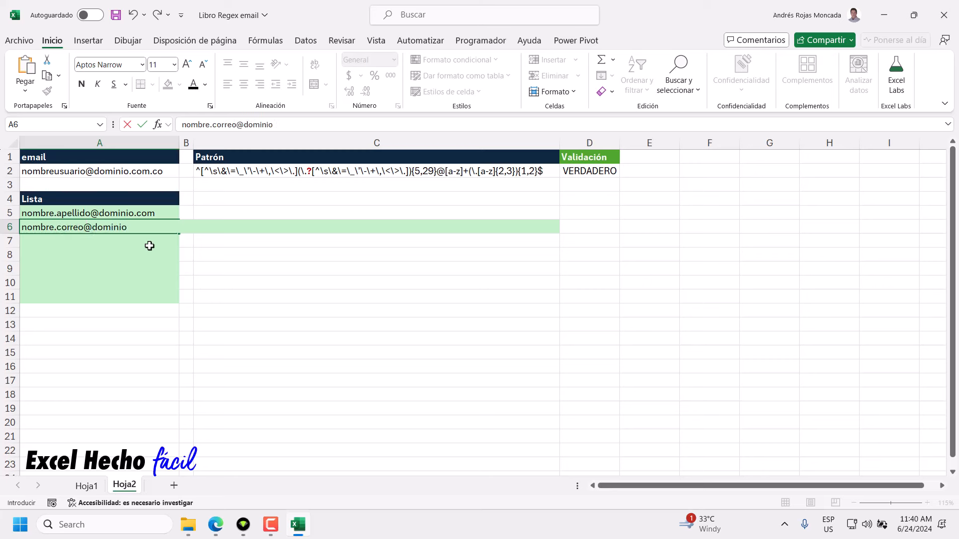
pyautogui.write('.com.co')
pyautogui.press('Return')
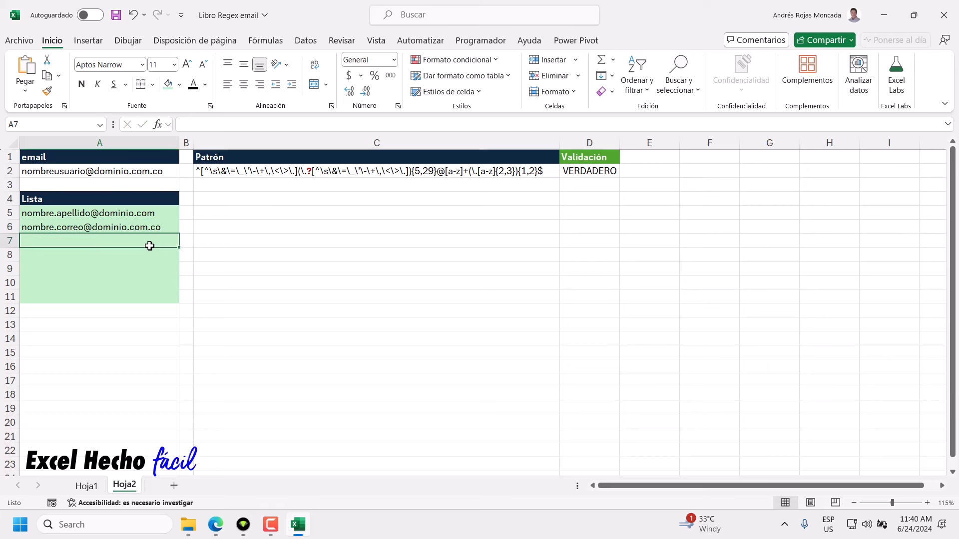
# Try a double dot after nombre in A6, then remove it after the rejection.
pyautogui.click(146, 230)
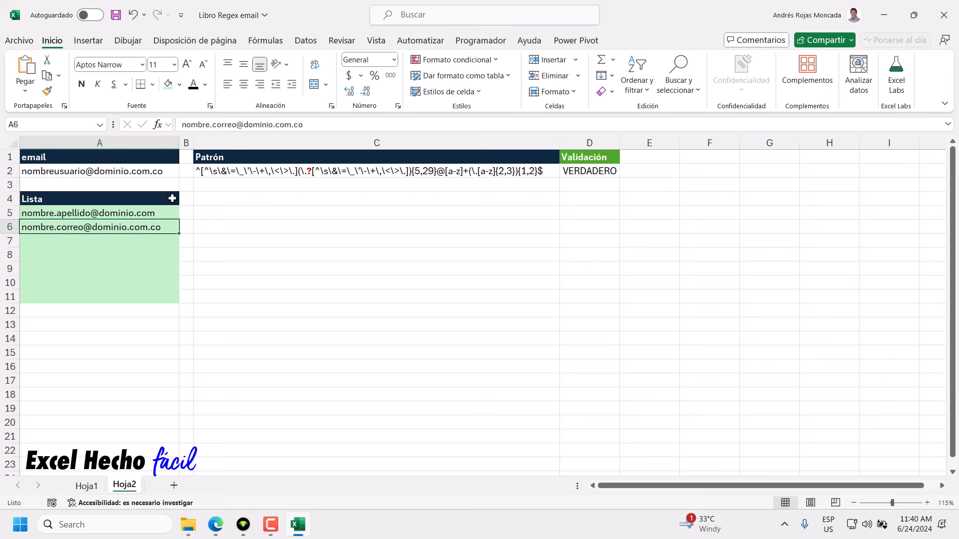
pyautogui.click(212, 125)
pyautogui.write('.')
pyautogui.press('Return')
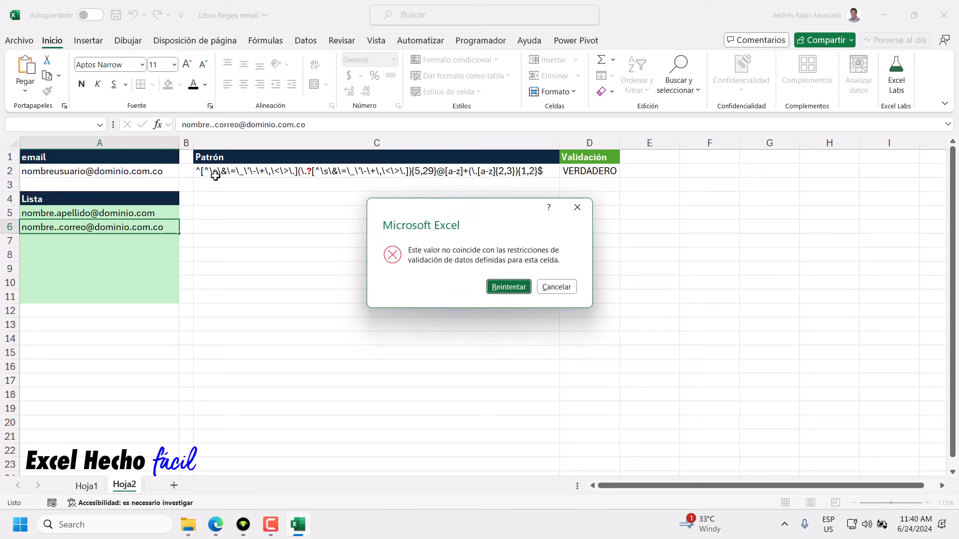
pyautogui.click(519, 288)
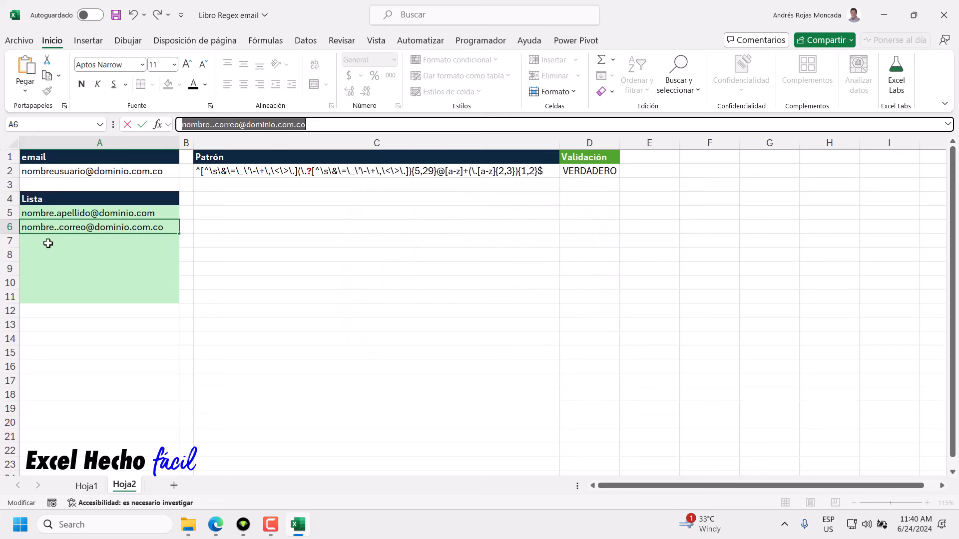
pyautogui.click(59, 229)
pyautogui.press('BackSpace')
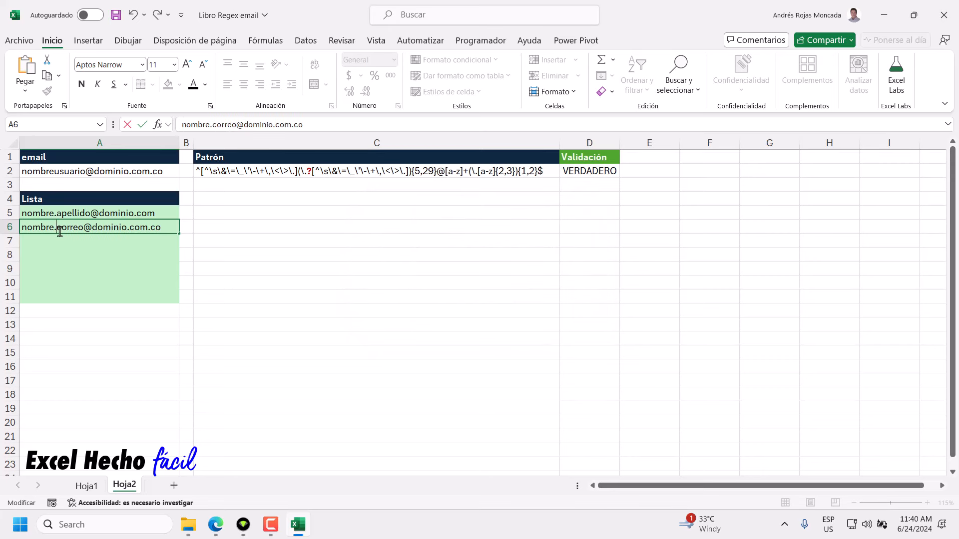
# Try a dot before the @ in A6 and dismiss the rejection, keeping the valid address.
pyautogui.click(85, 228)
pyautogui.write('.')
pyautogui.press('Return')
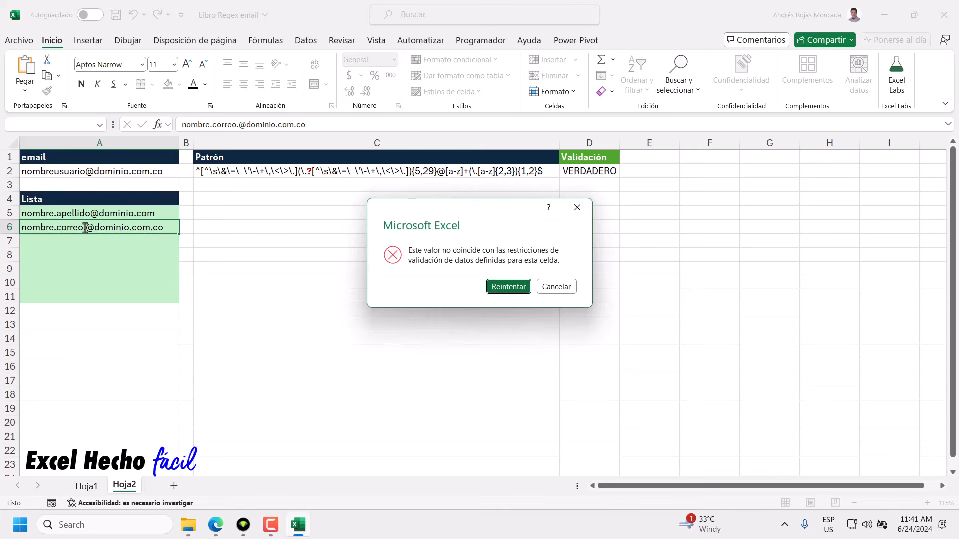
pyautogui.click(577, 207)
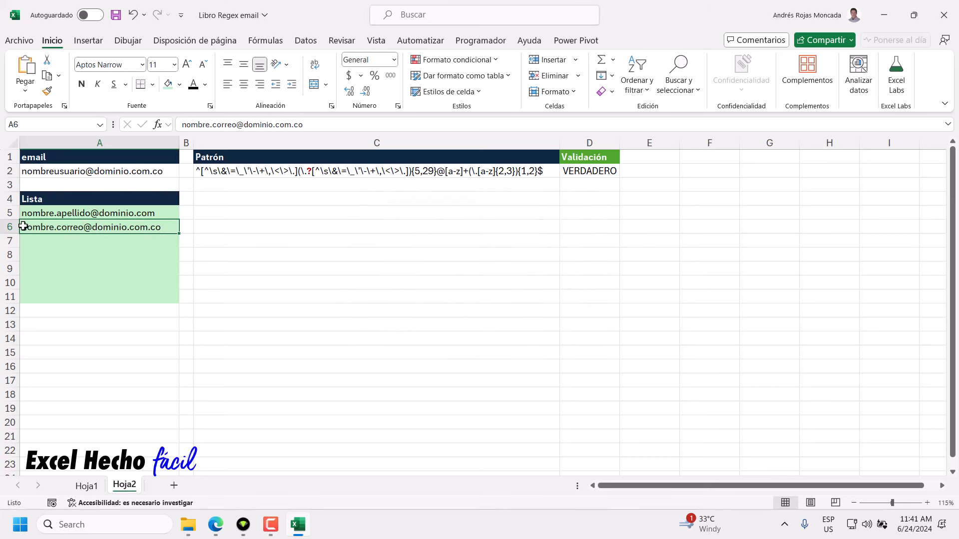
# Try a leading dot on the A6 address and dismiss the rejection so A6 reverts.
pyautogui.doubleClick(50, 228)
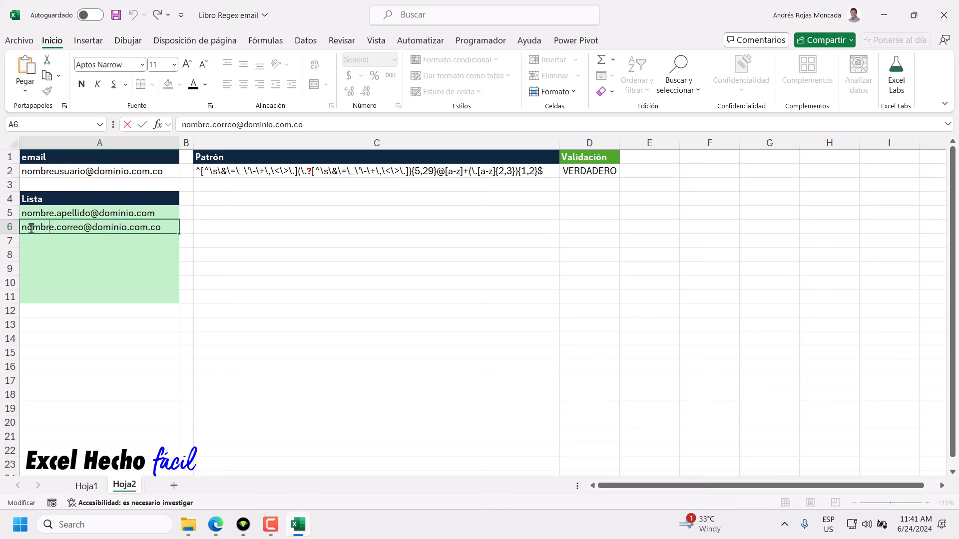
pyautogui.click(22, 227)
pyautogui.write('.')
pyautogui.press('Return')
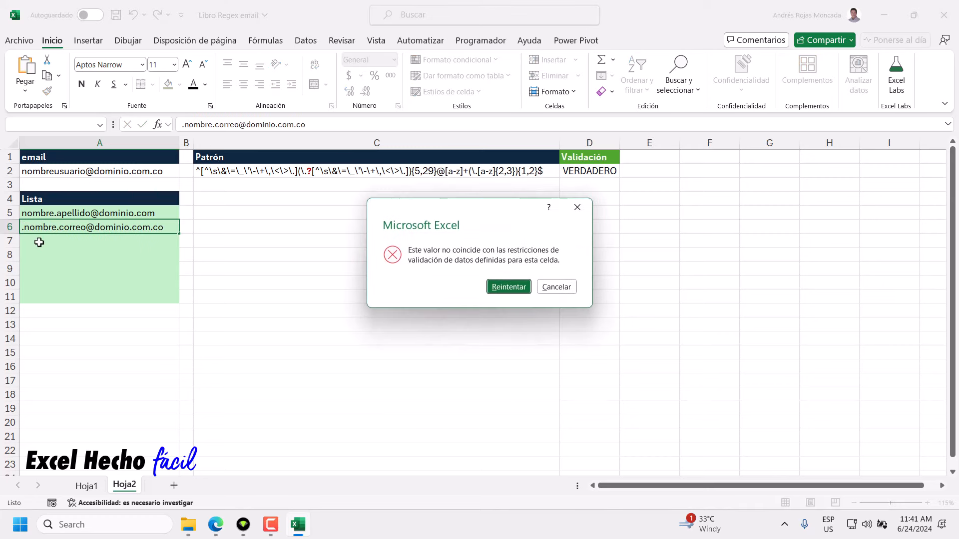
pyautogui.click(563, 209)
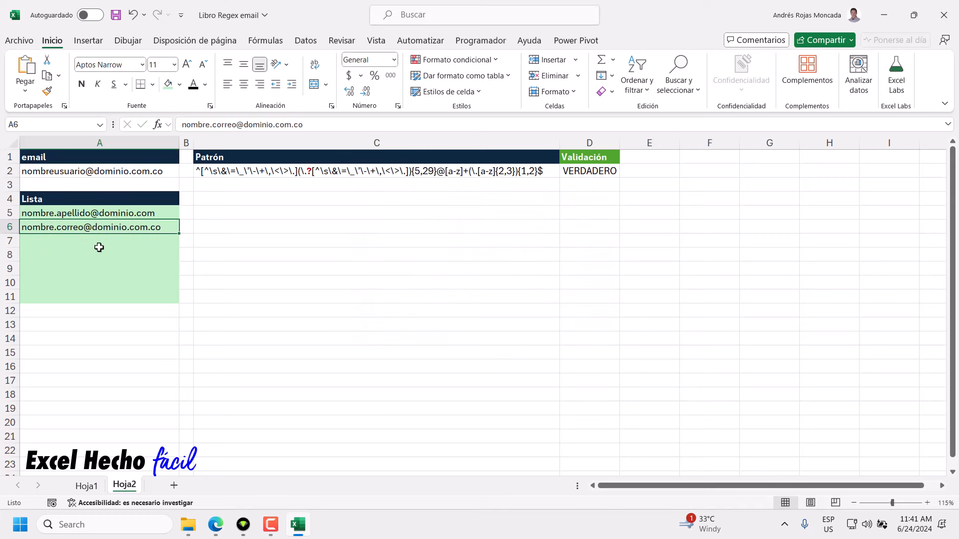
# Enter a third valid gmail.com address in A7, accepted without a validation error.
pyautogui.click(173, 240)
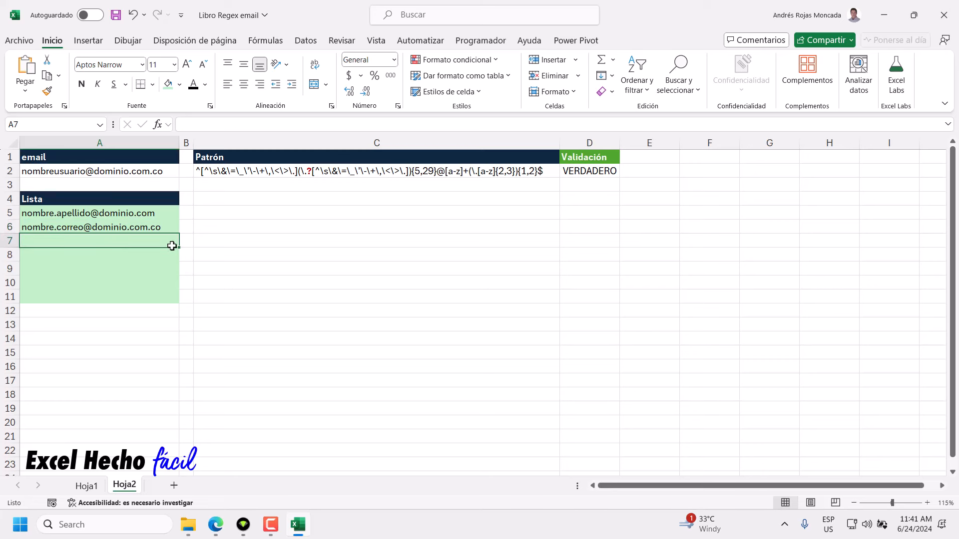
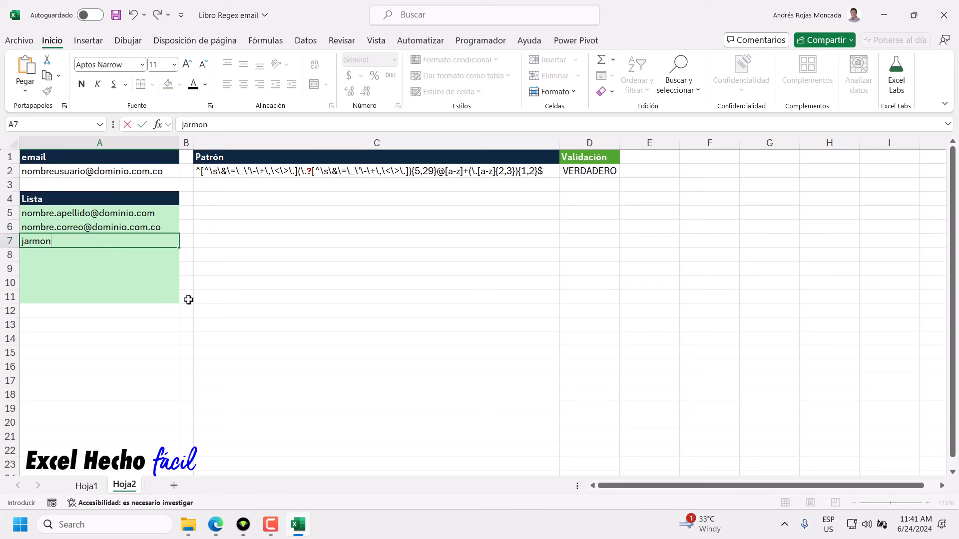
pyautogui.press('Return')
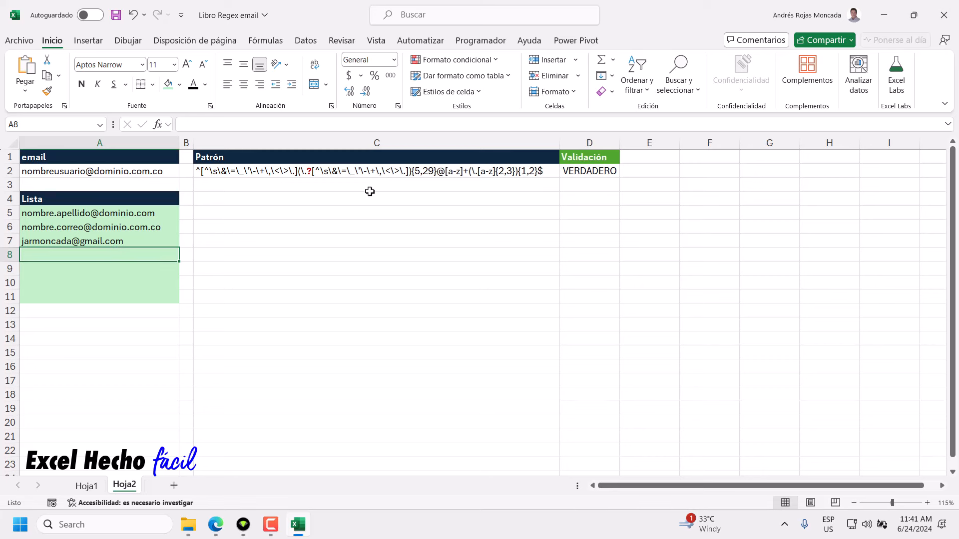
pyautogui.doubleClick(409, 174)
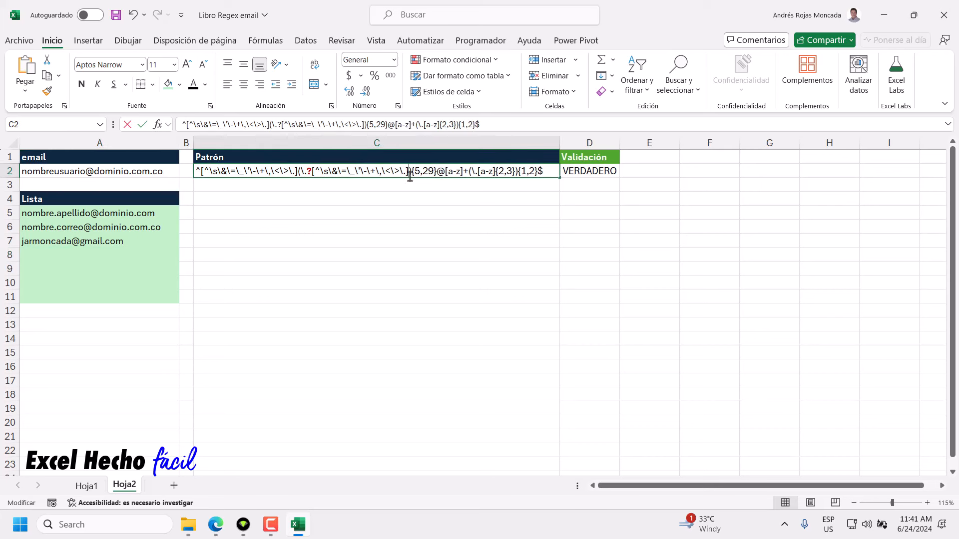
pyautogui.moveTo(445, 172); pyautogui.dragTo(465, 175)
pyautogui.click(464, 174)
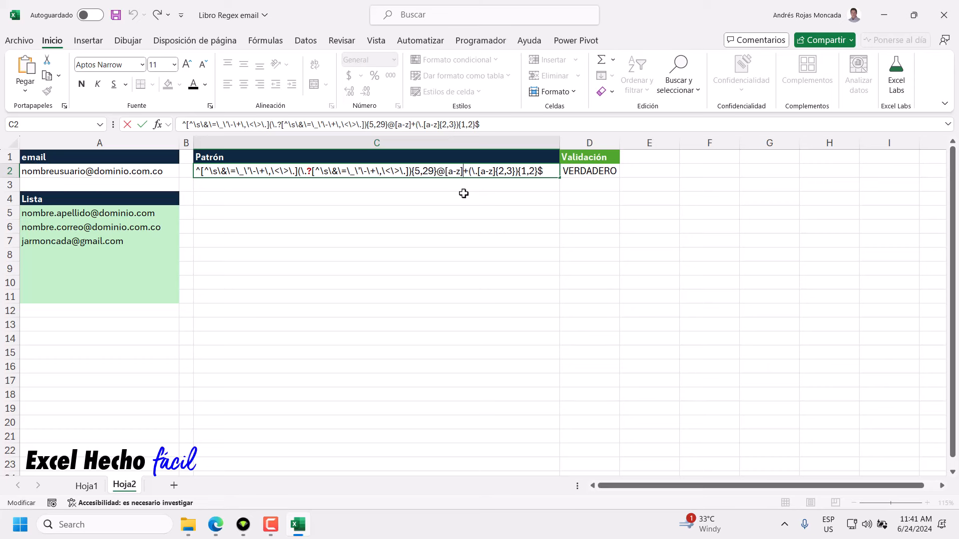
pyautogui.moveTo(445, 172); pyautogui.dragTo(462, 176)
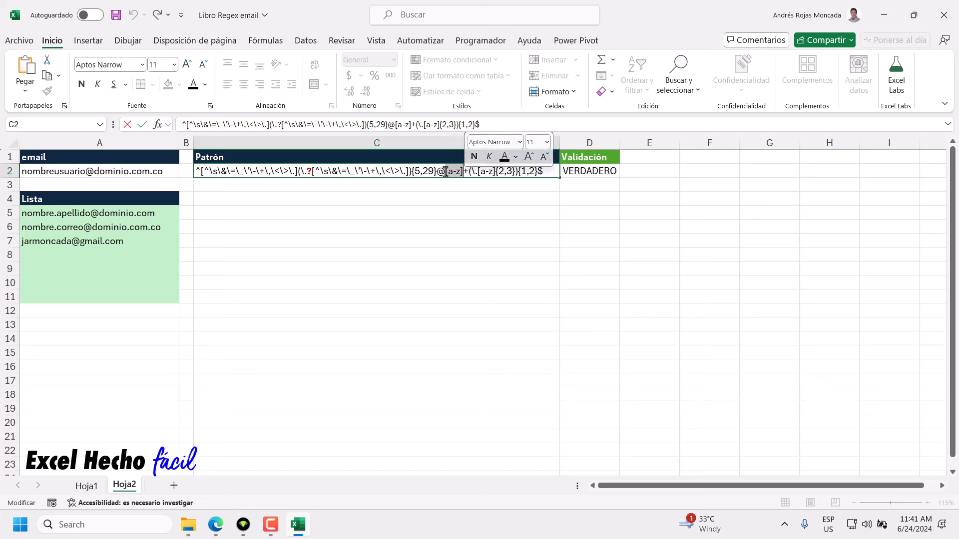
pyautogui.click(446, 172)
pyautogui.moveTo(445, 172); pyautogui.dragTo(463, 173)
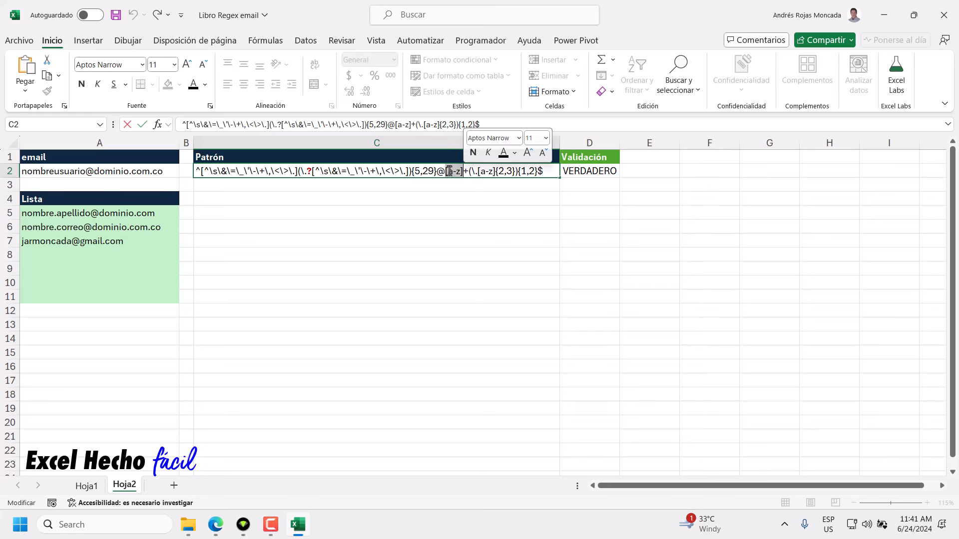
pyautogui.moveTo(462, 172); pyautogui.dragTo(467, 173)
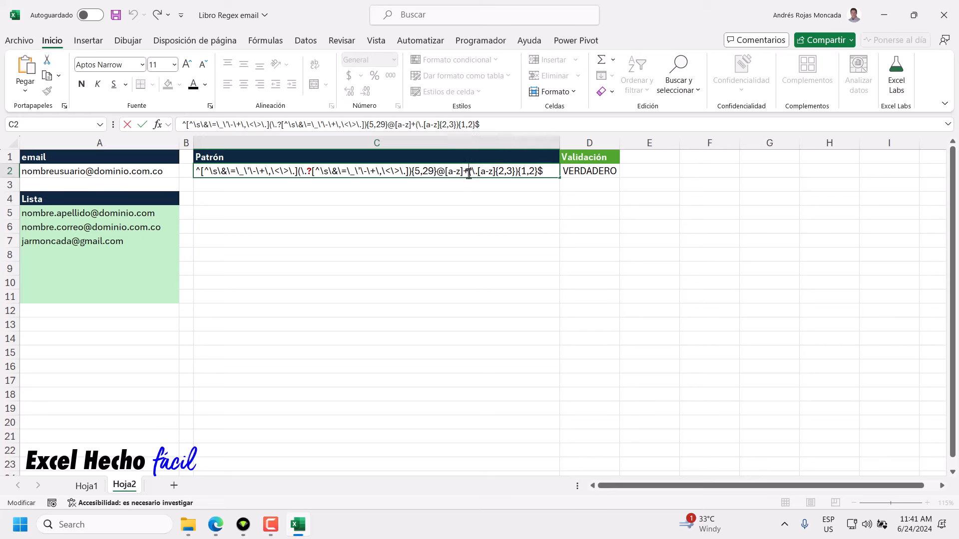
pyautogui.moveTo(469, 174)
pyautogui.mouseDown()
pyautogui.moveTo(516, 175)
pyautogui.moveTo(478, 174)
pyautogui.mouseUp()
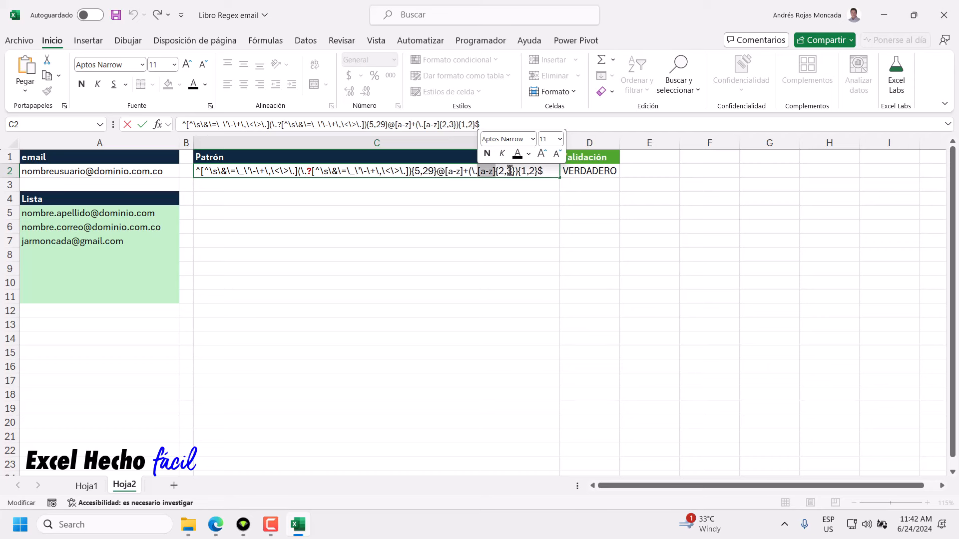
pyautogui.click(486, 173)
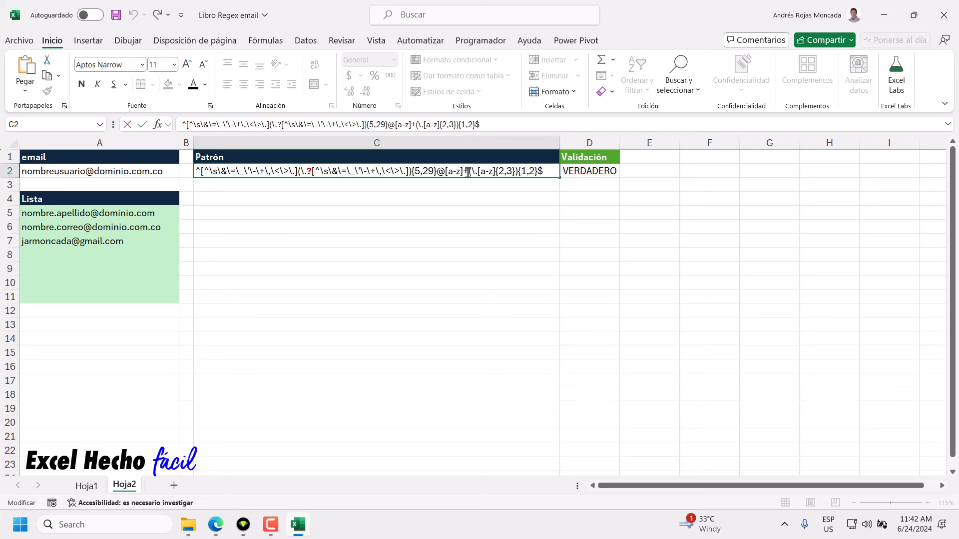
pyautogui.moveTo(468, 173); pyautogui.dragTo(519, 175)
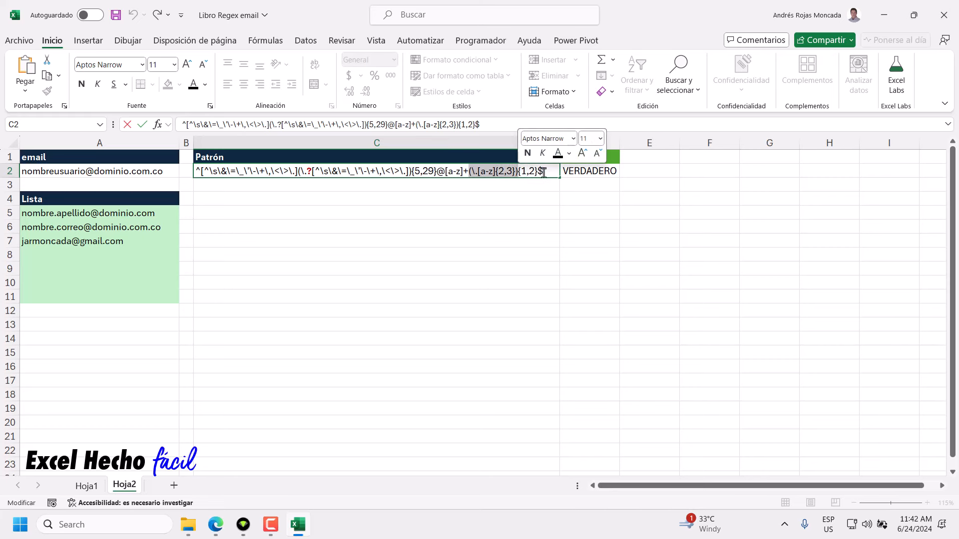
pyautogui.moveTo(544, 173); pyautogui.dragTo(467, 175)
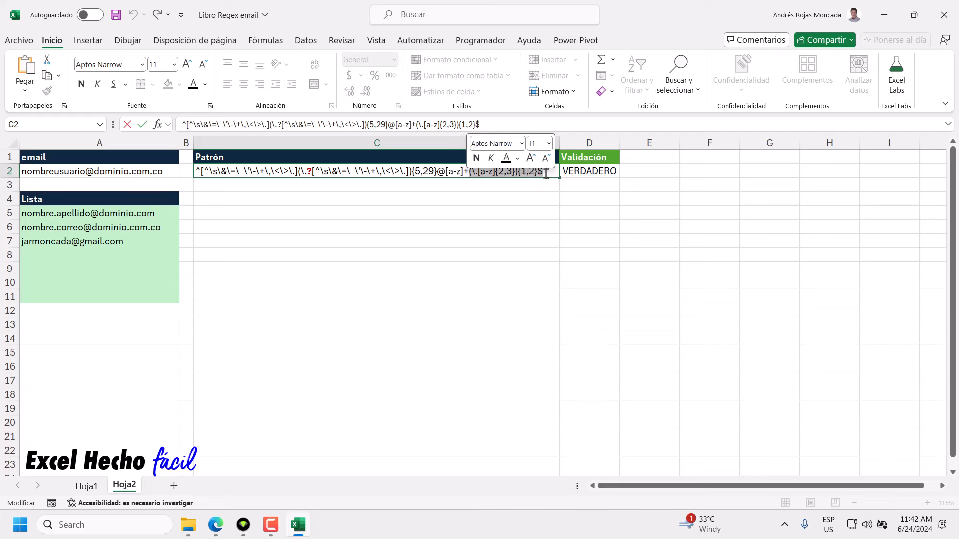
pyautogui.click(547, 173)
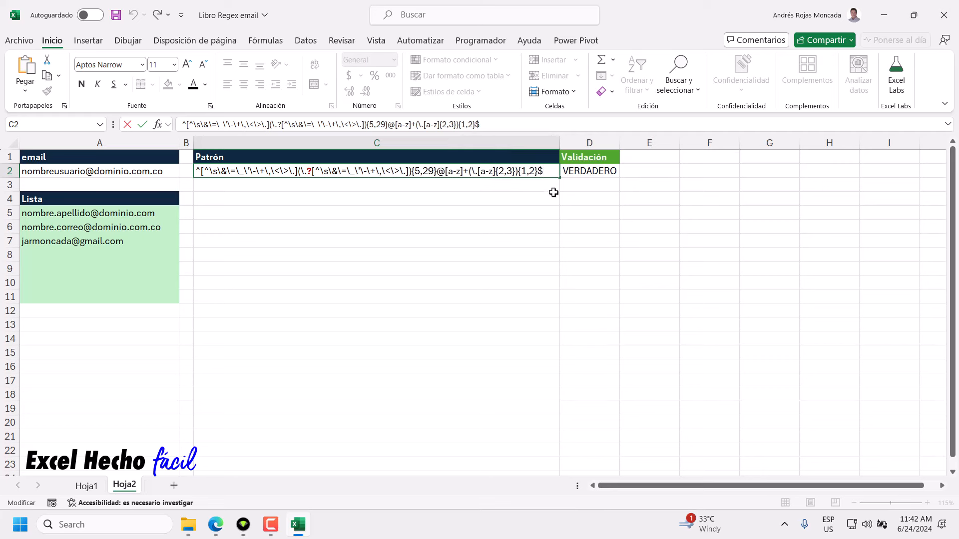
pyautogui.moveTo(445, 173); pyautogui.dragTo(549, 170)
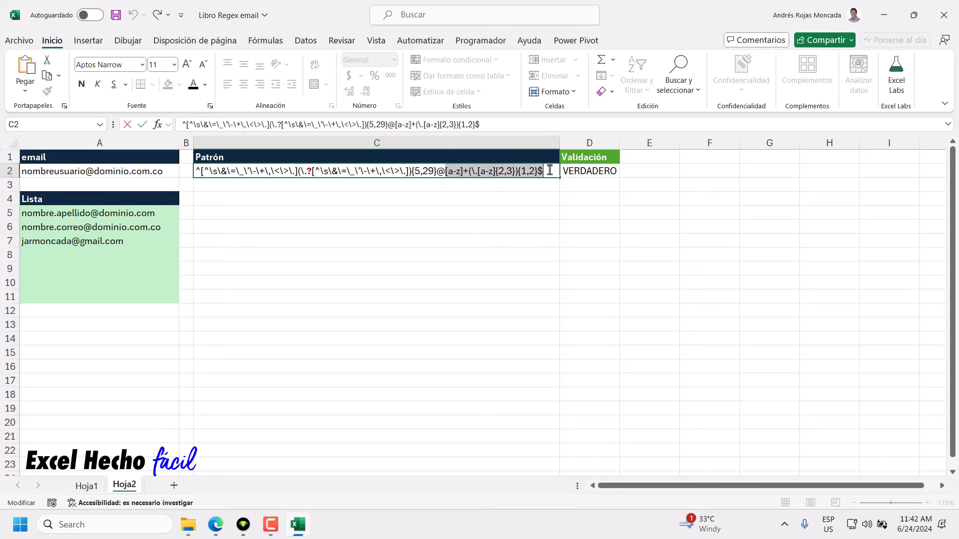
pyautogui.click(549, 171)
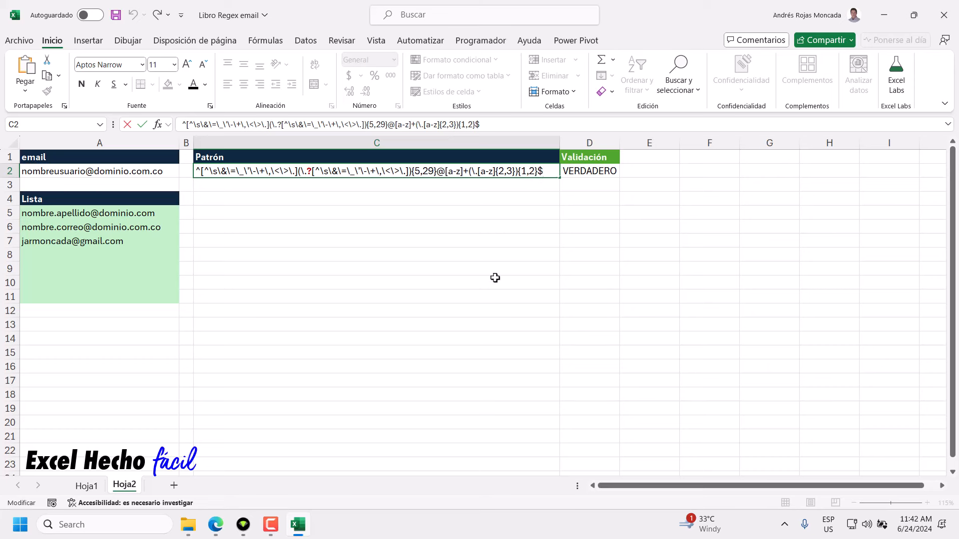
pyautogui.hotkey('ctrl', 'Return')
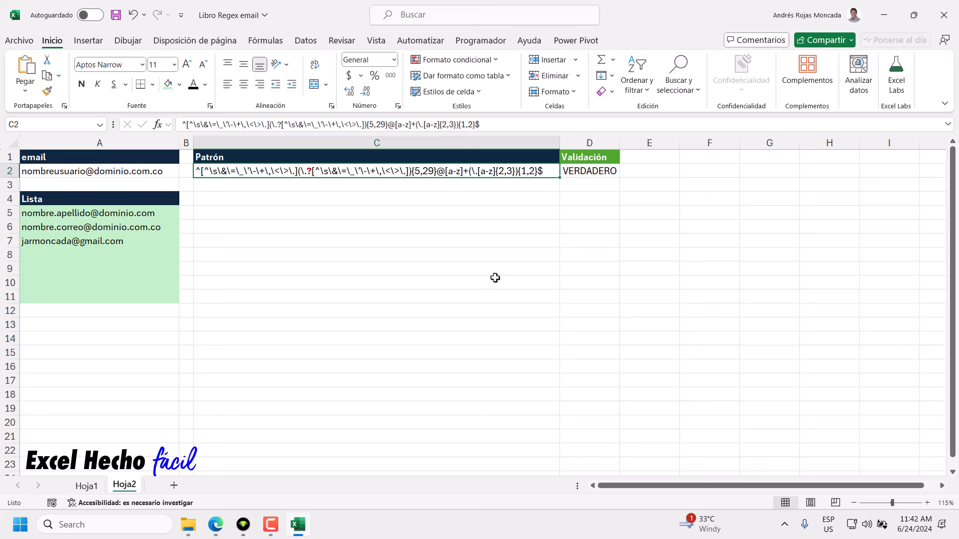
pyautogui.click(223, 216)
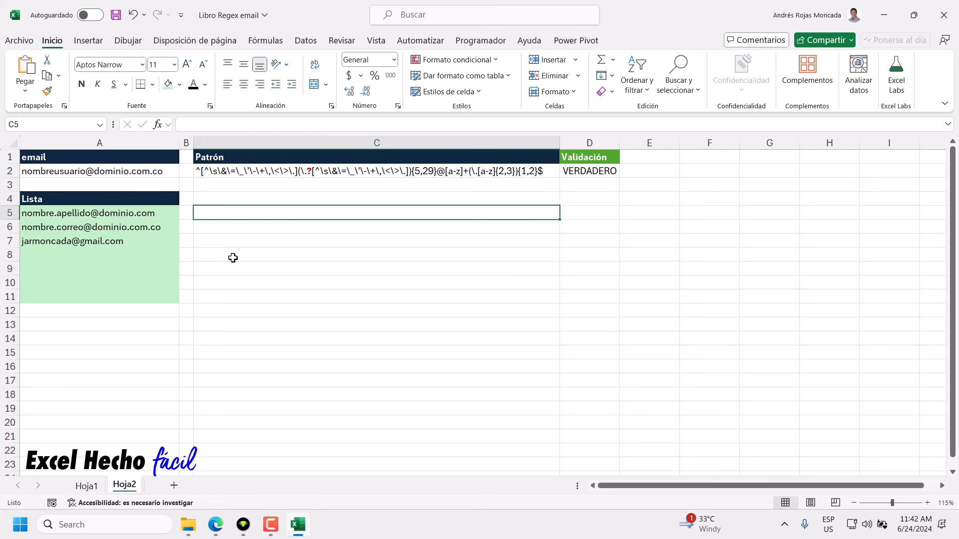